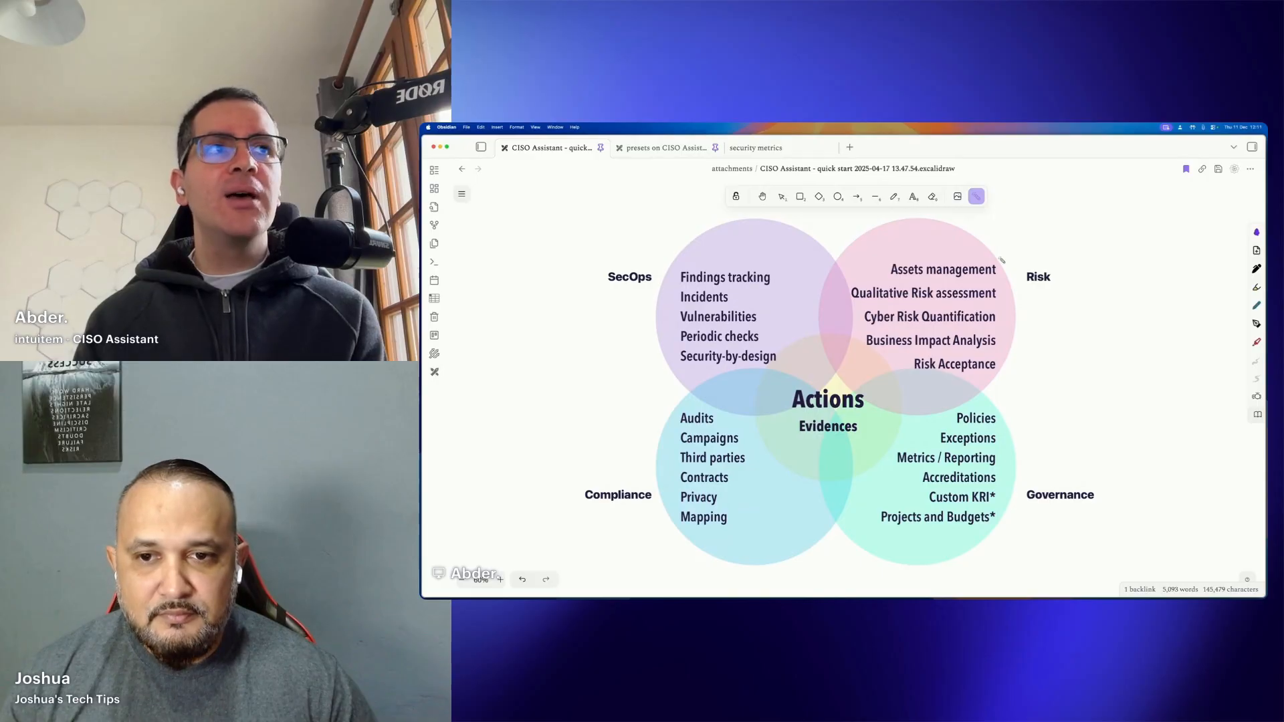
mouse_move(994, 289)
mouse_down()
mouse_move(876, 246)
mouse_move(988, 273)
mouse_up()
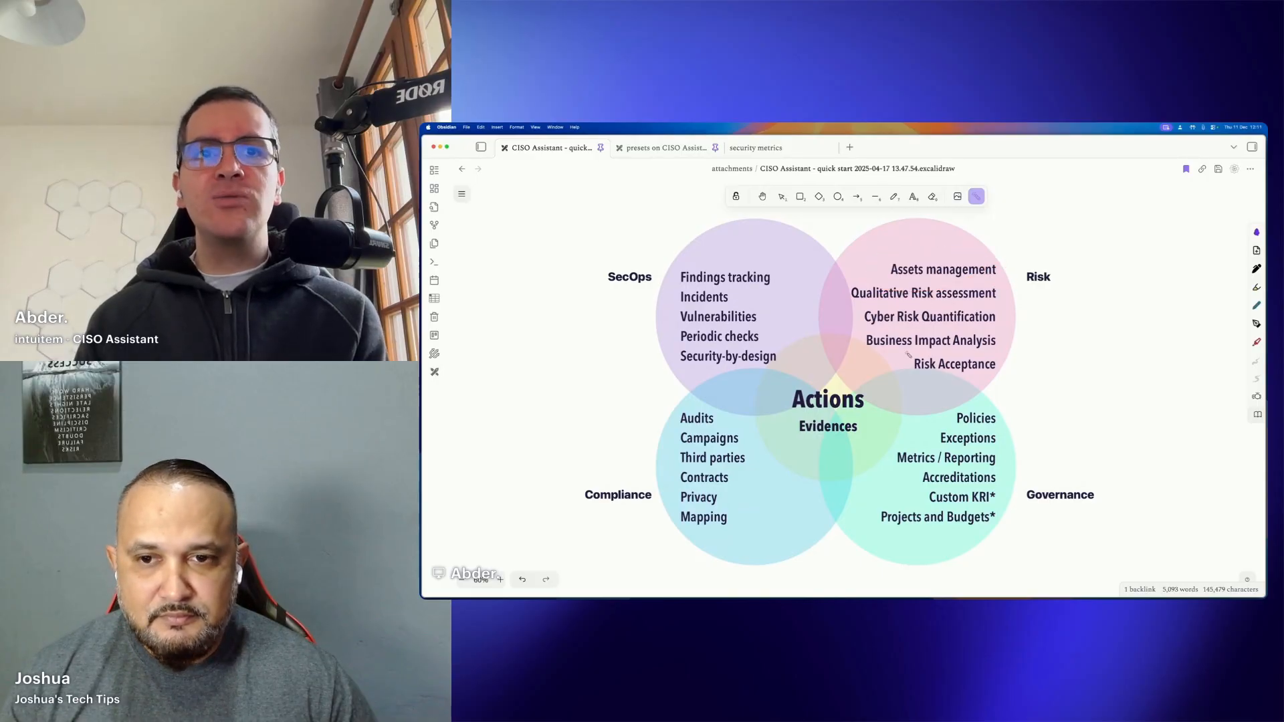
mouse_move(999, 354)
mouse_down()
mouse_move(856, 328)
mouse_move(876, 341)
mouse_up()
drag(669, 407, 689, 416)
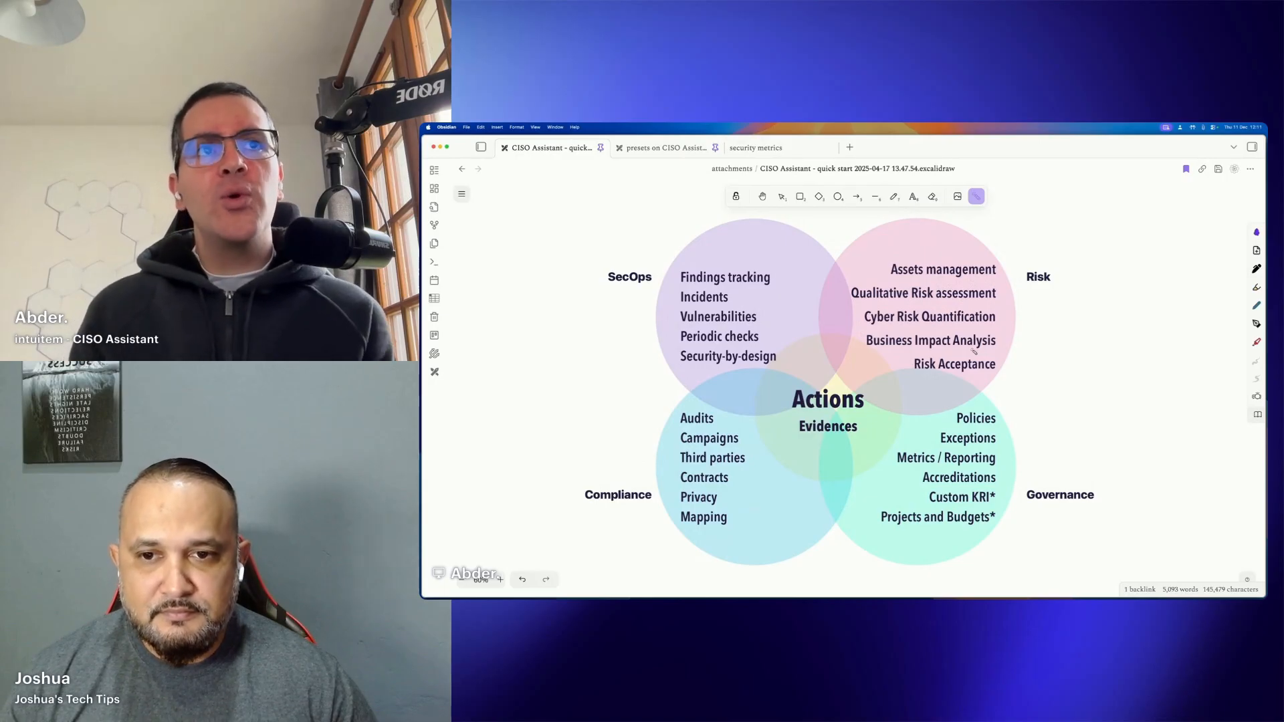
drag(916, 279, 882, 267)
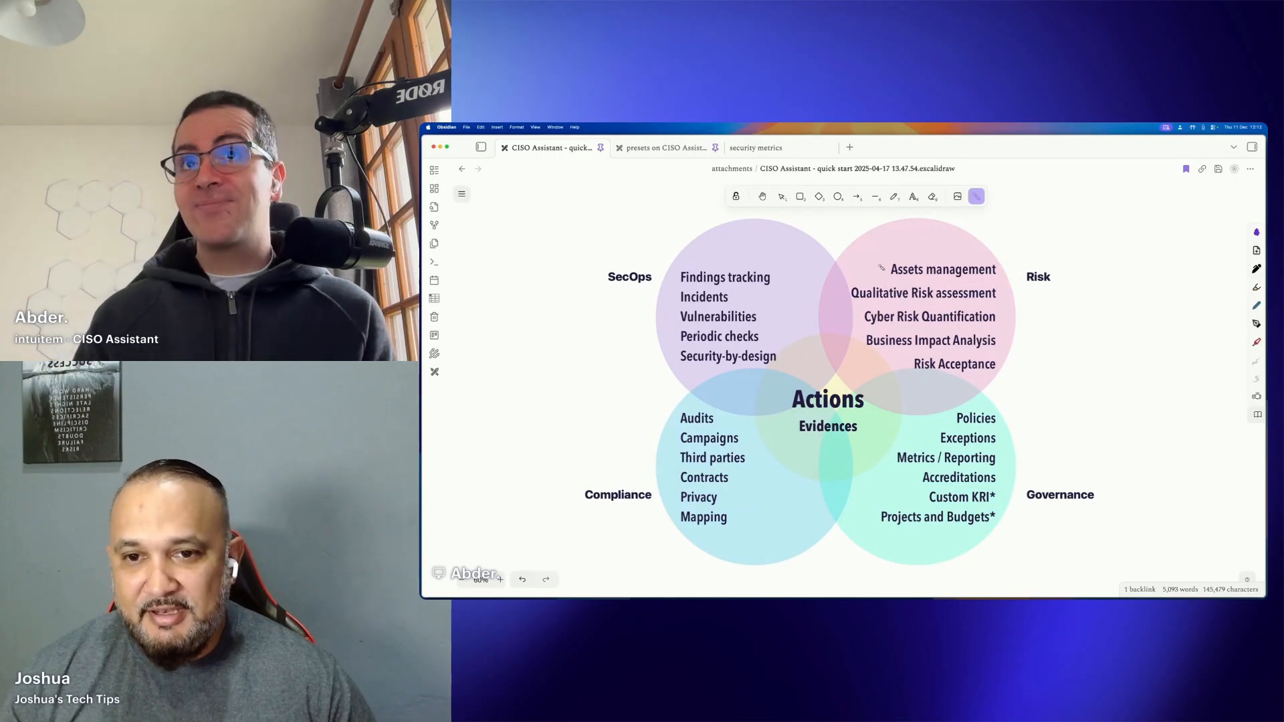
Switch to CISO Assistant in the browser and open the Assets list under Assets Management.
key(ctrl+Right)
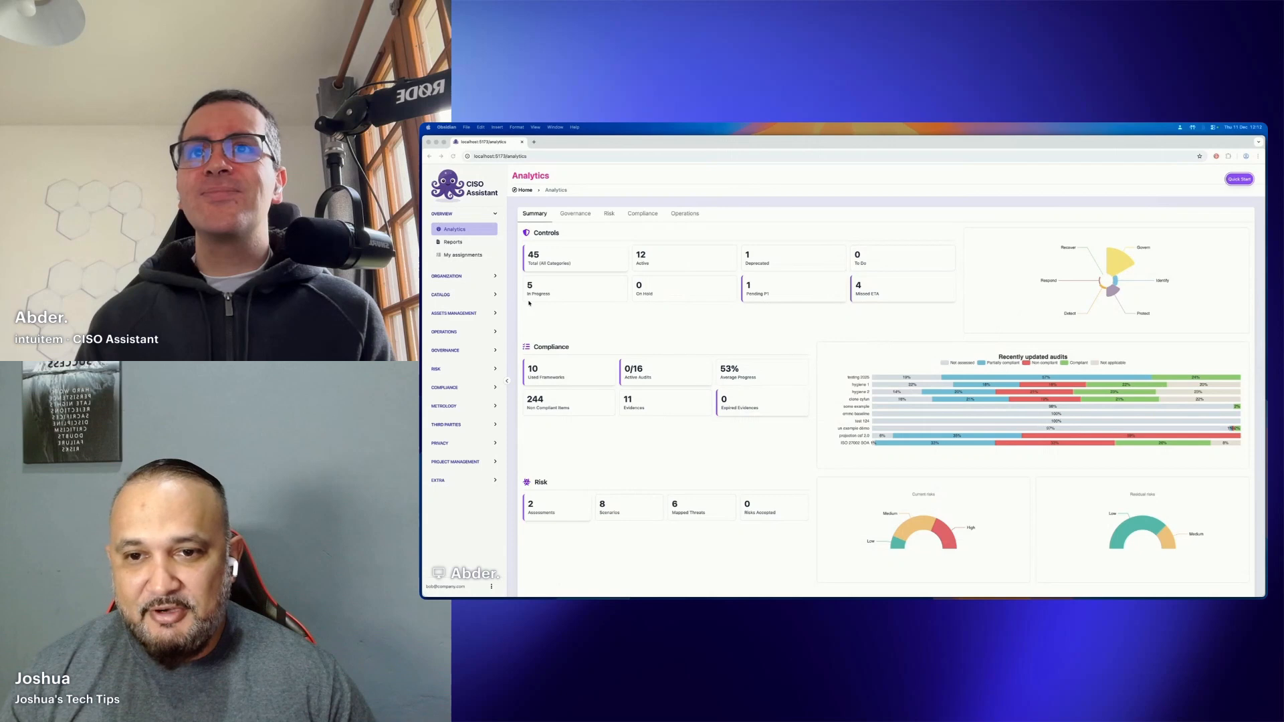
click(483, 315)
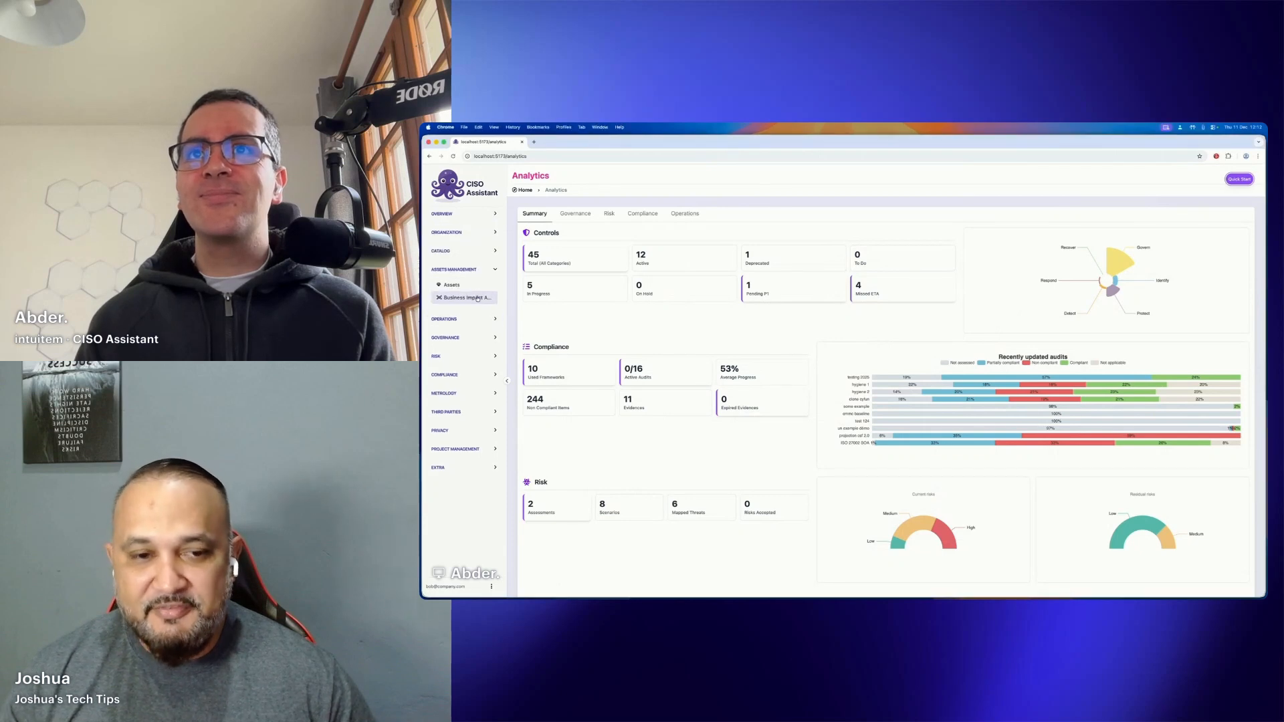
click(472, 285)
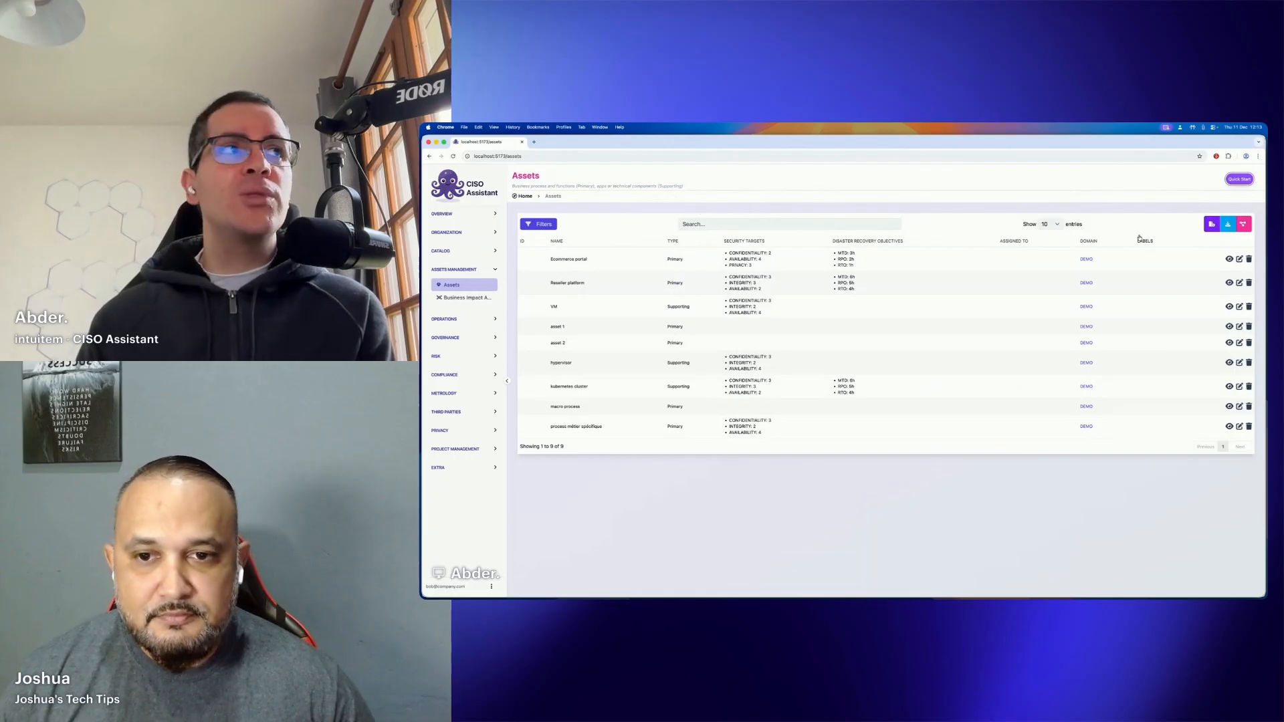
Open a blank Add asset form from the Assets list and dismiss the name suggestions.
click(1211, 224)
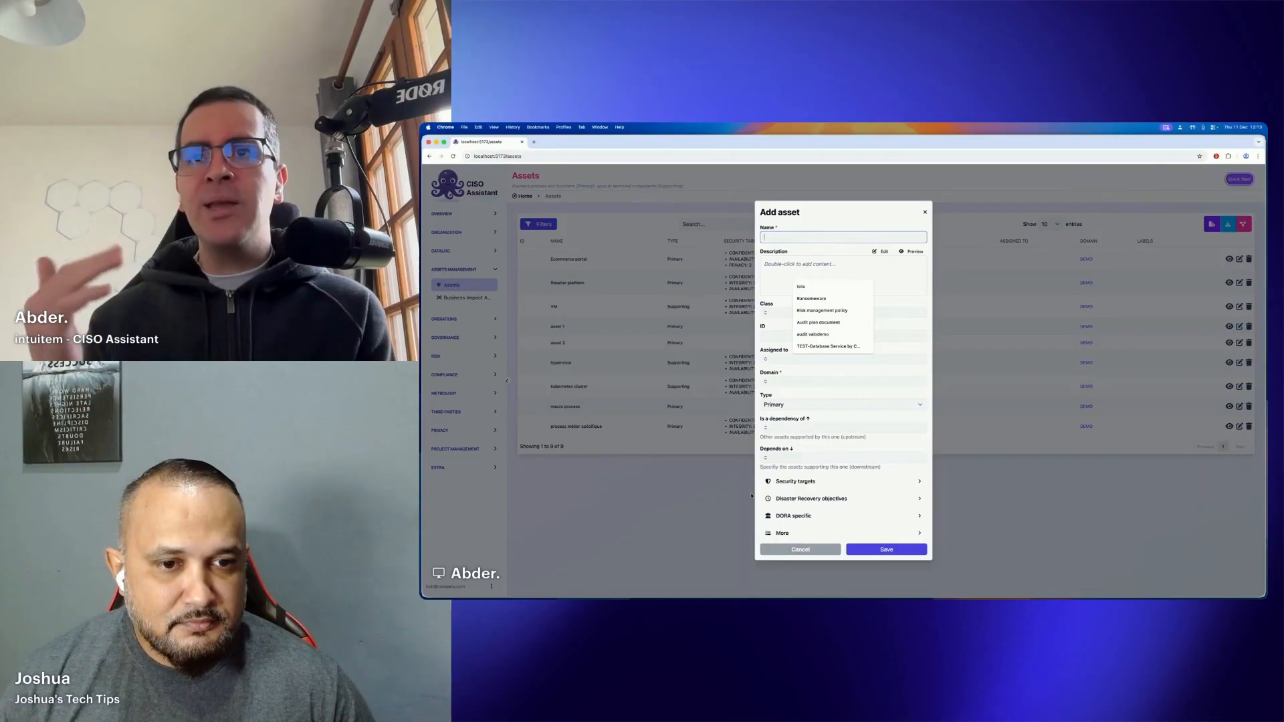
click(796, 548)
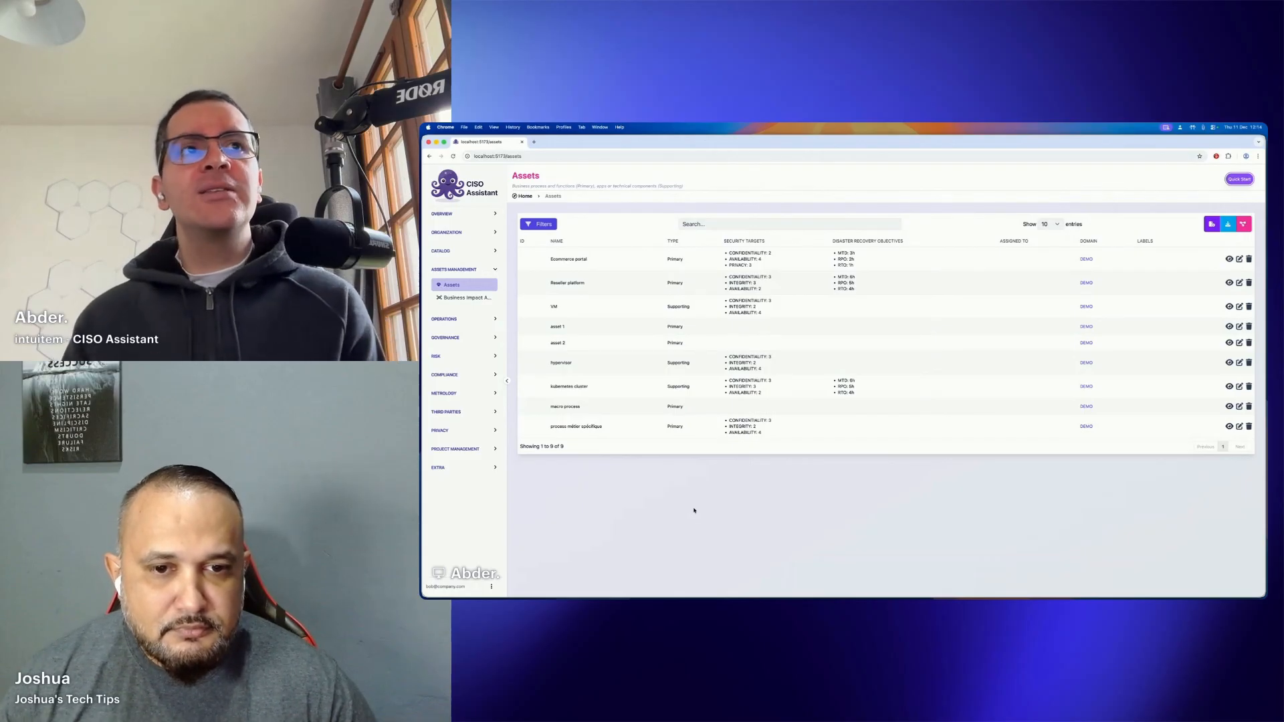
click(1209, 225)
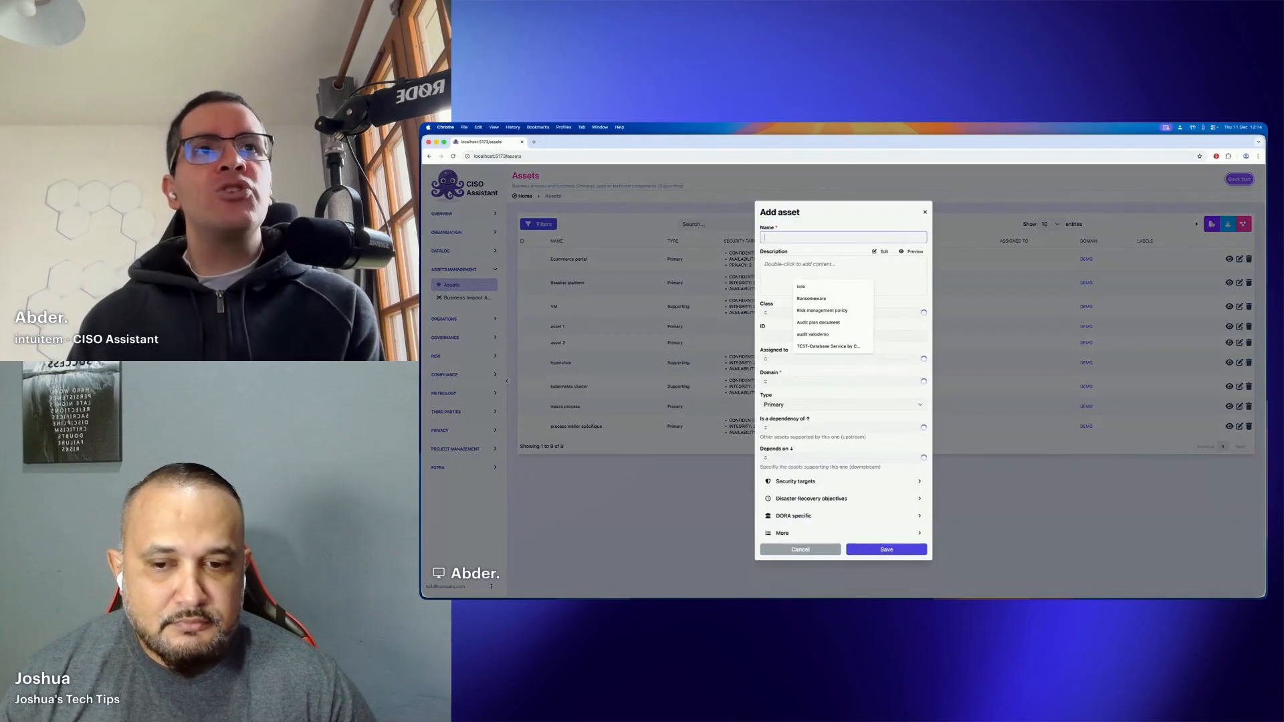
click(853, 225)
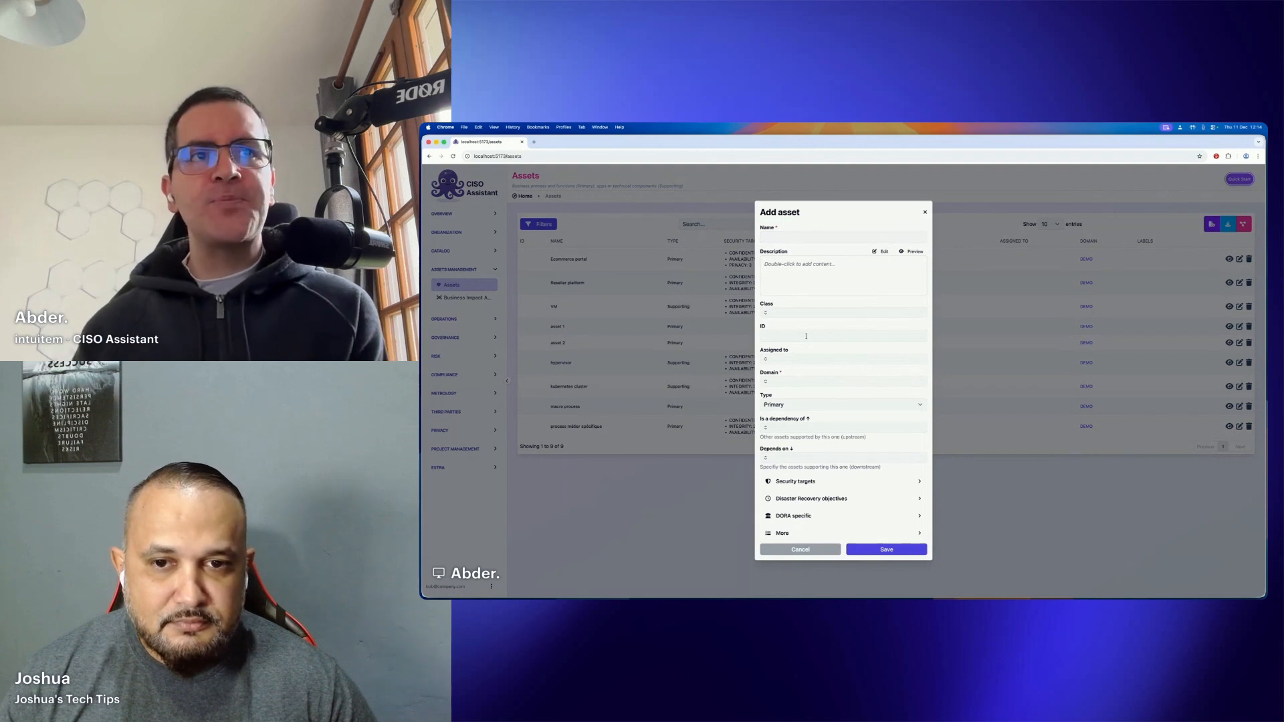
Examine the available asset classes, from business processes to facilities, and check the upstream dependency field.
click(809, 312)
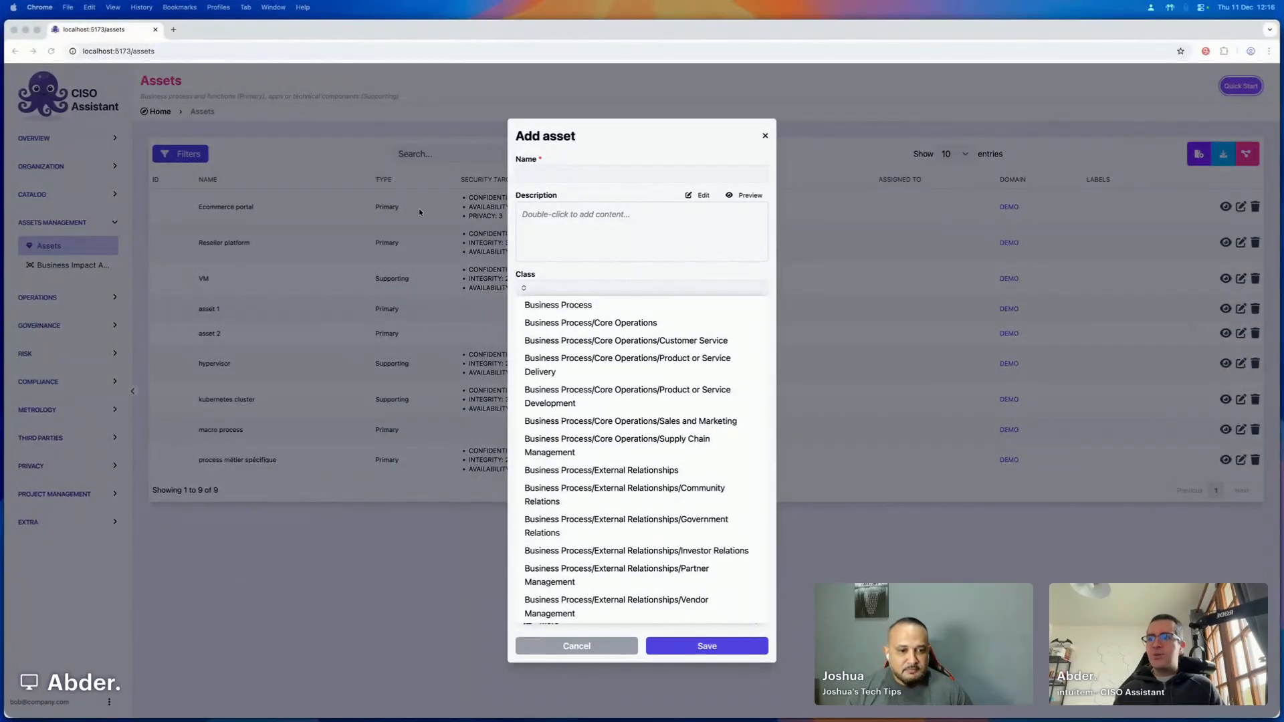
scroll(622, 326, down, 10)
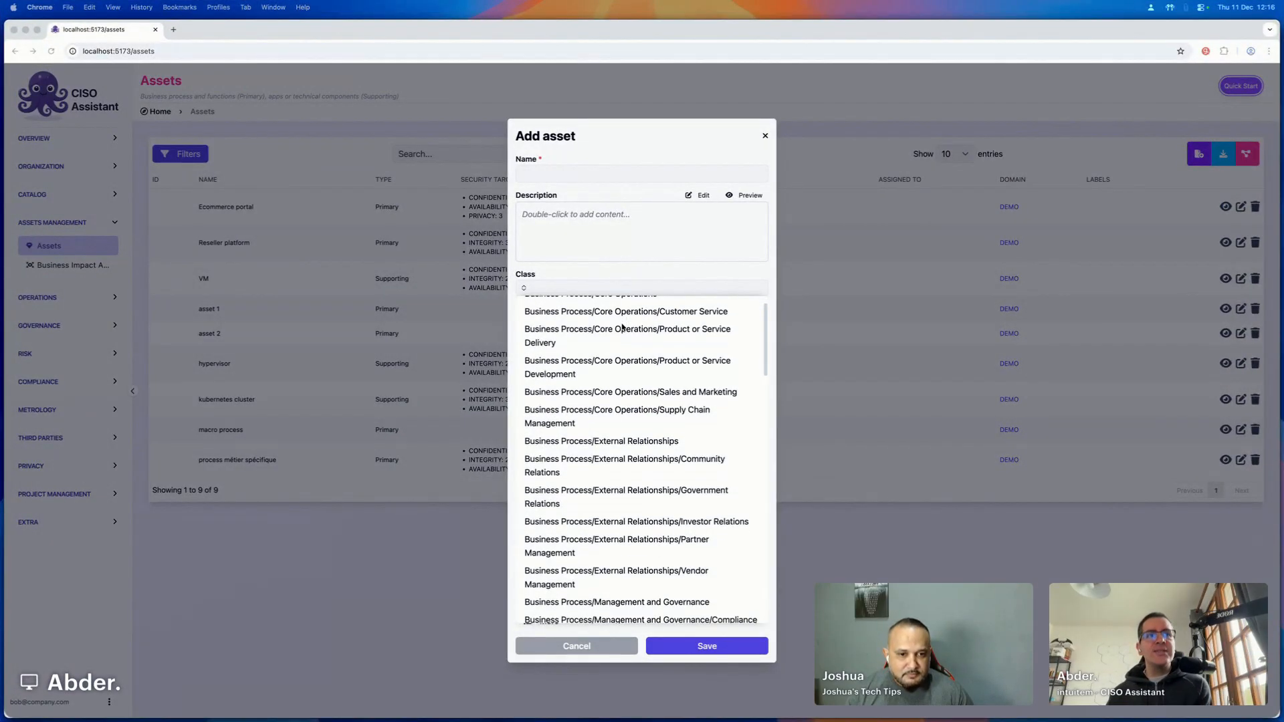
scroll(622, 326, down, 5)
scroll(621, 327, up, 15)
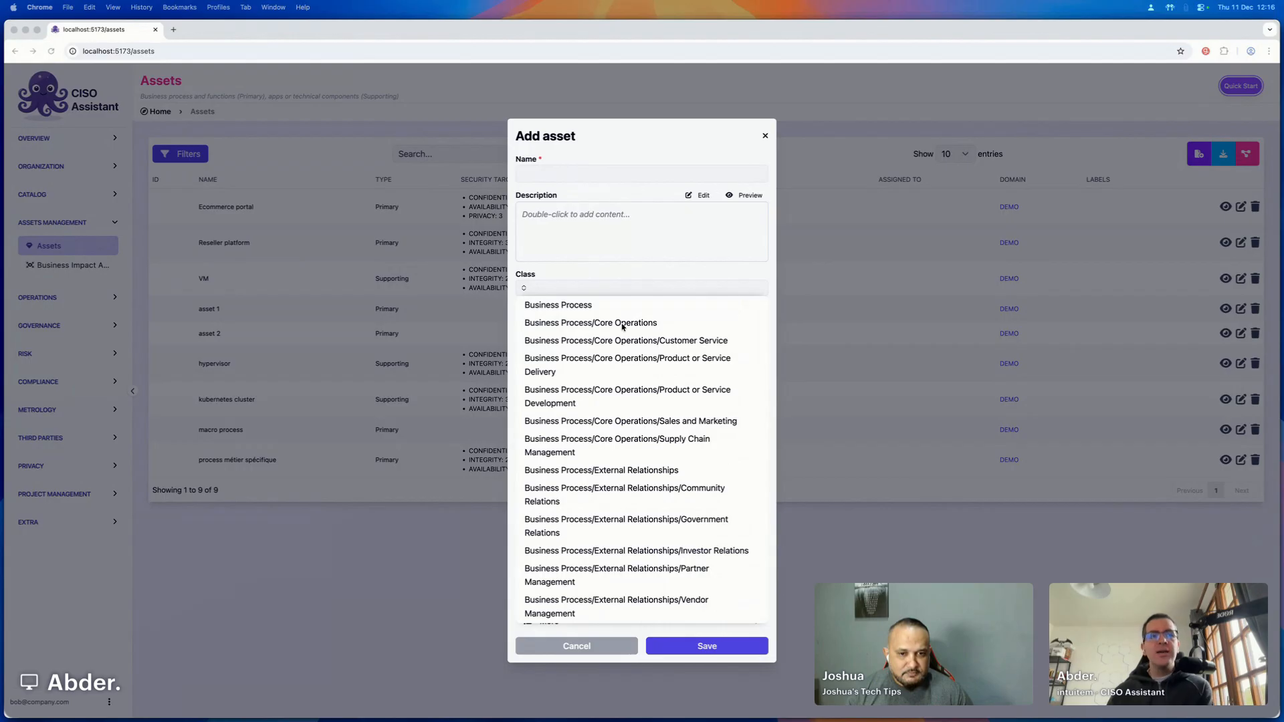
scroll(631, 416, down, 10)
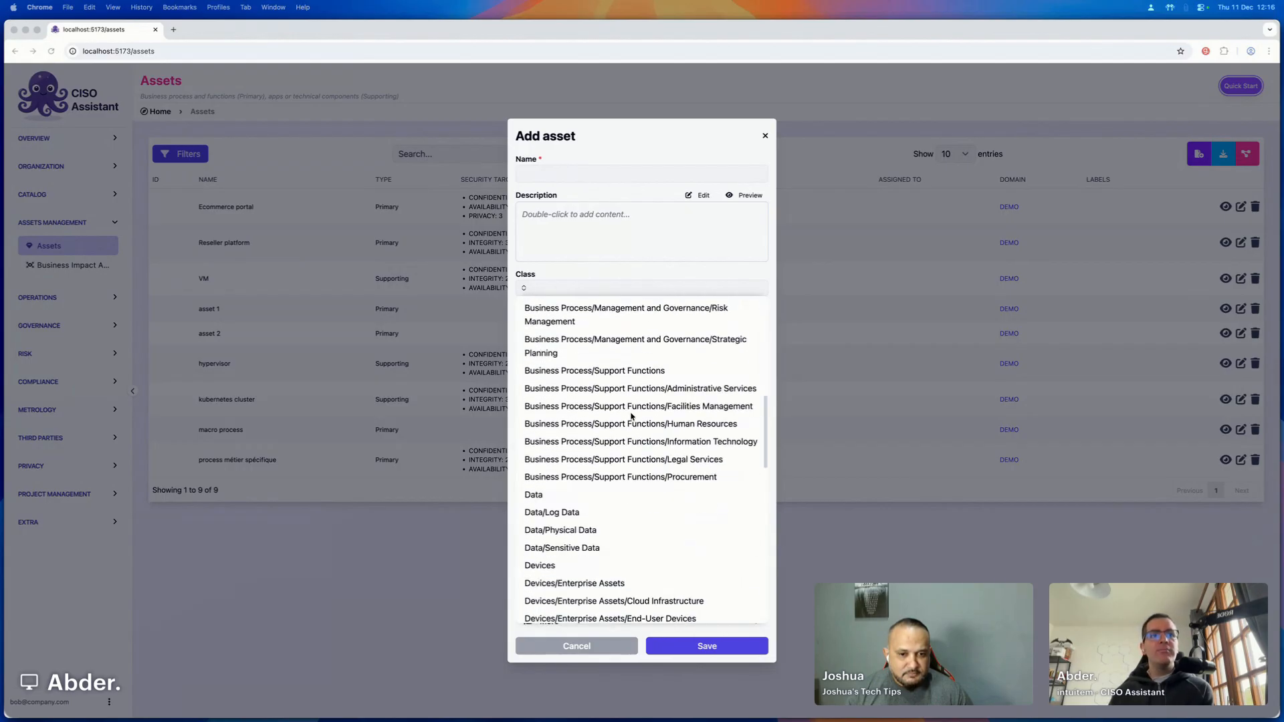
scroll(631, 416, down, 5)
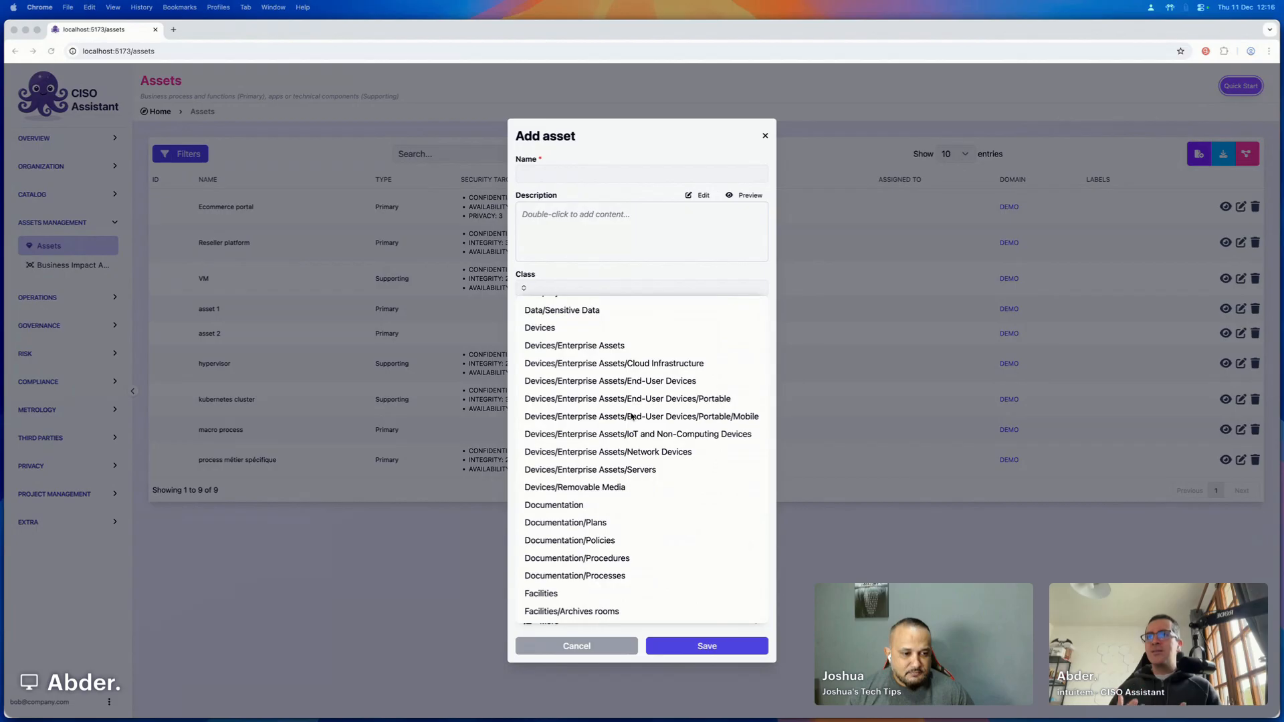
click(626, 283)
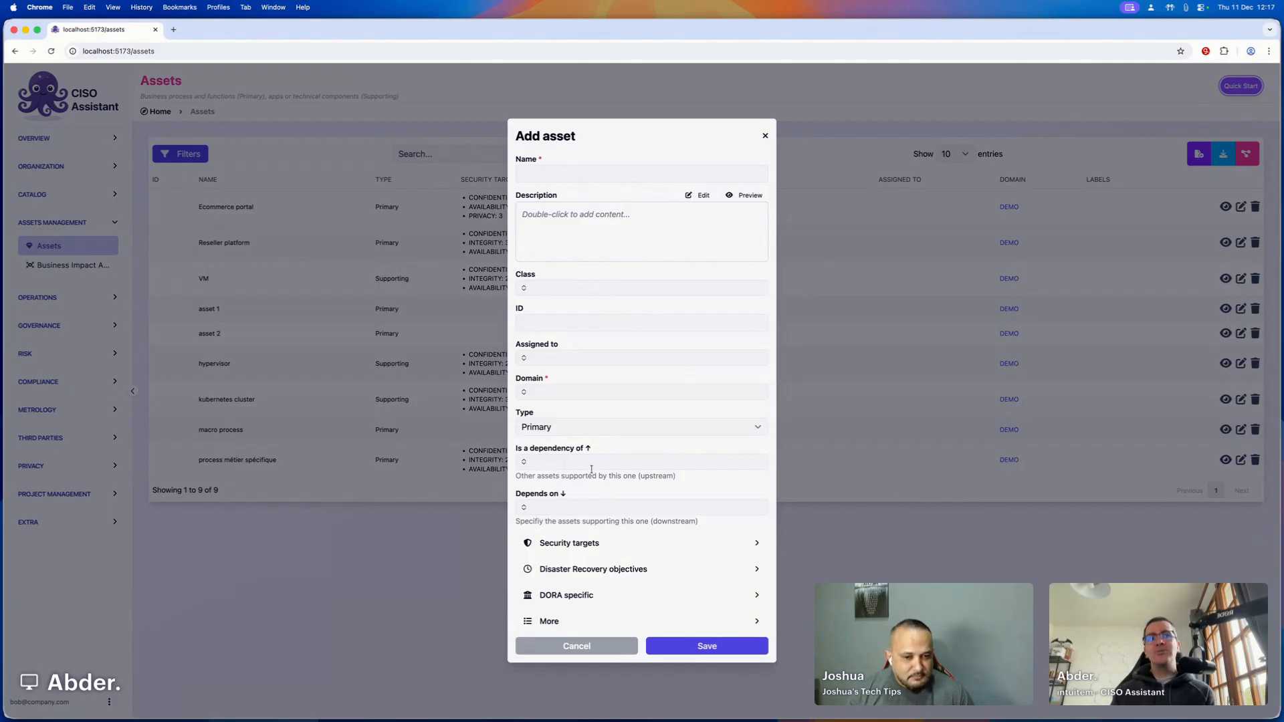
click(600, 463)
click(624, 449)
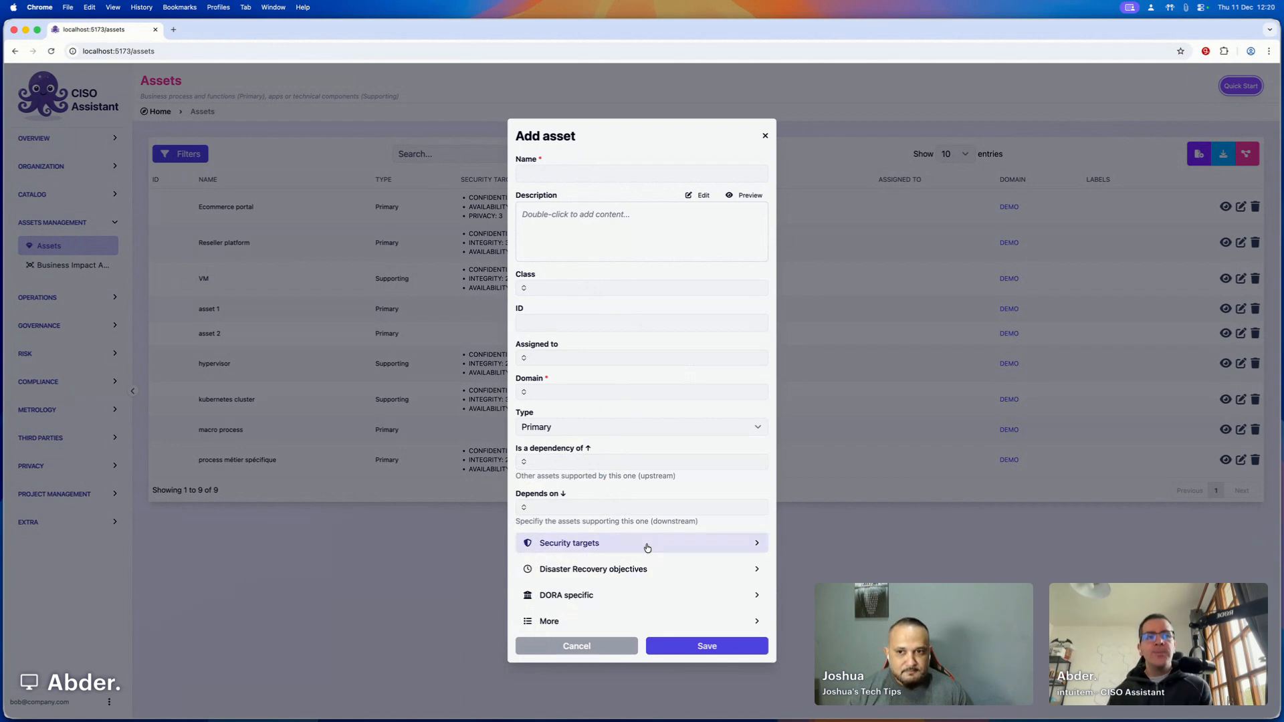
Review the new asset's security targets and its disaster recovery objectives, collapsing each section after viewing.
click(692, 545)
scroll(682, 515, down, 4)
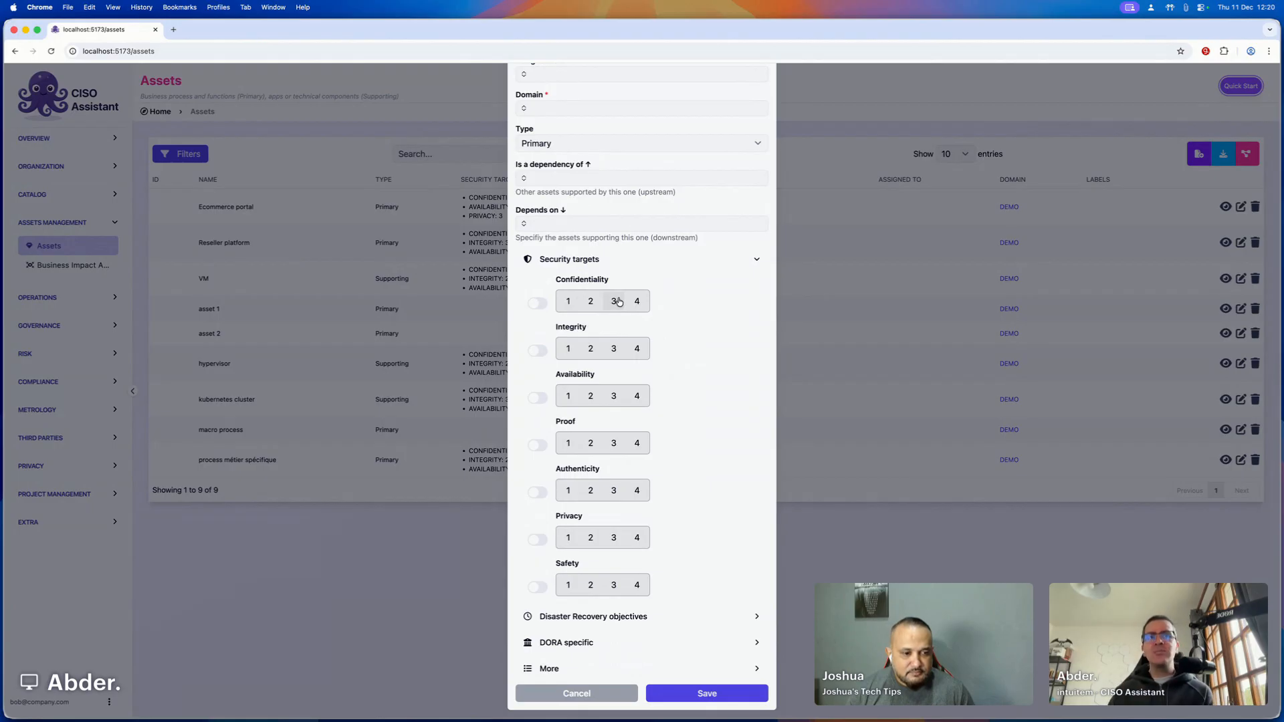
click(672, 267)
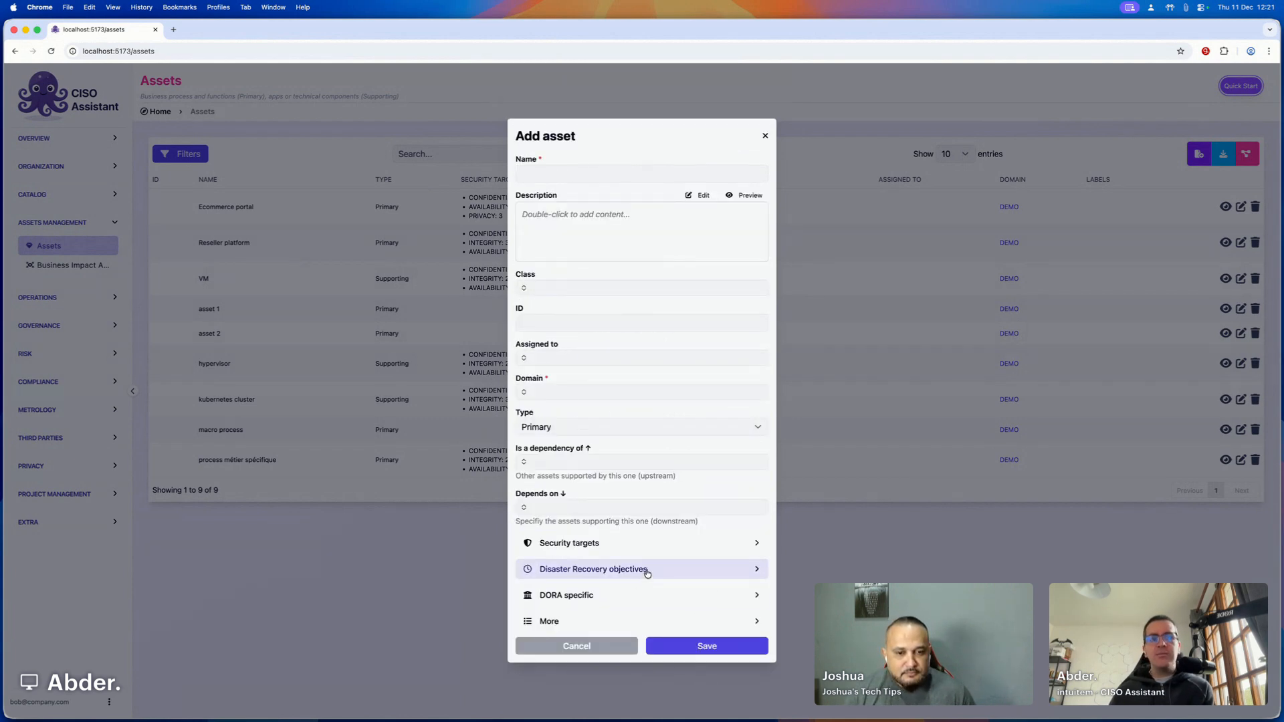
click(644, 569)
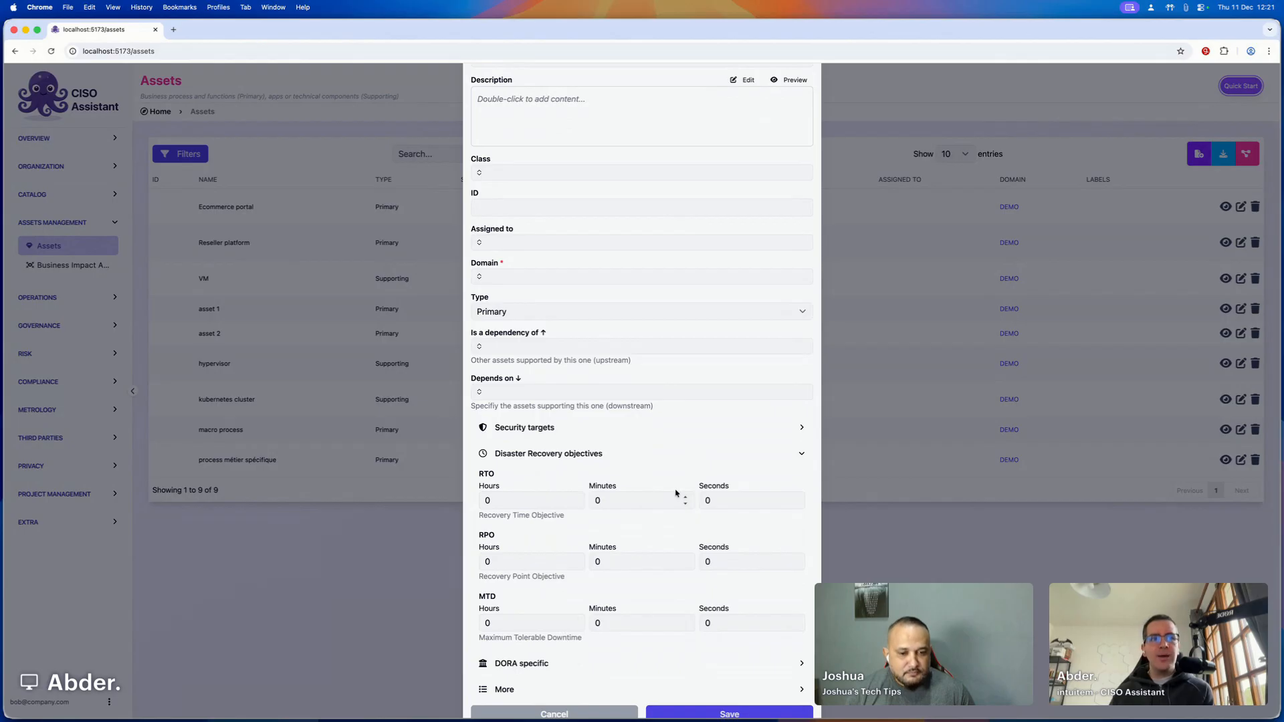
click(683, 463)
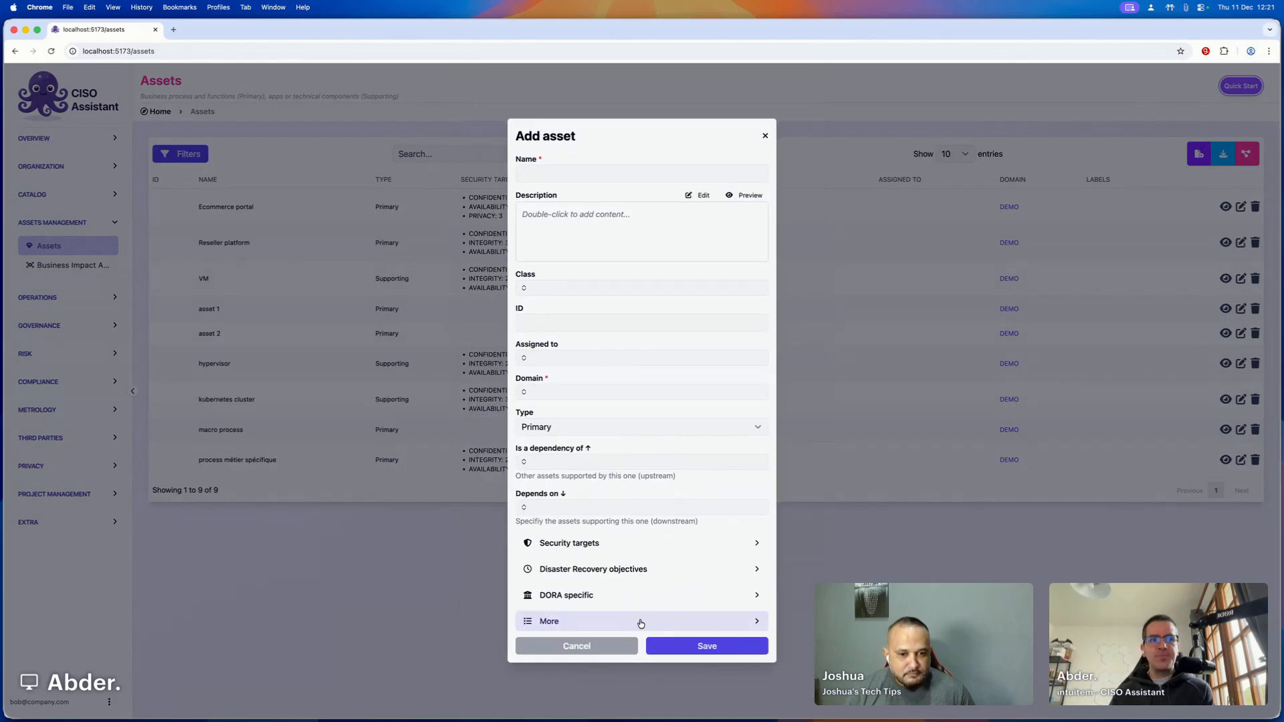
Expand the asset form's additional fields and review the link, applied controls, exceptions, solutions, observation and labels.
click(723, 625)
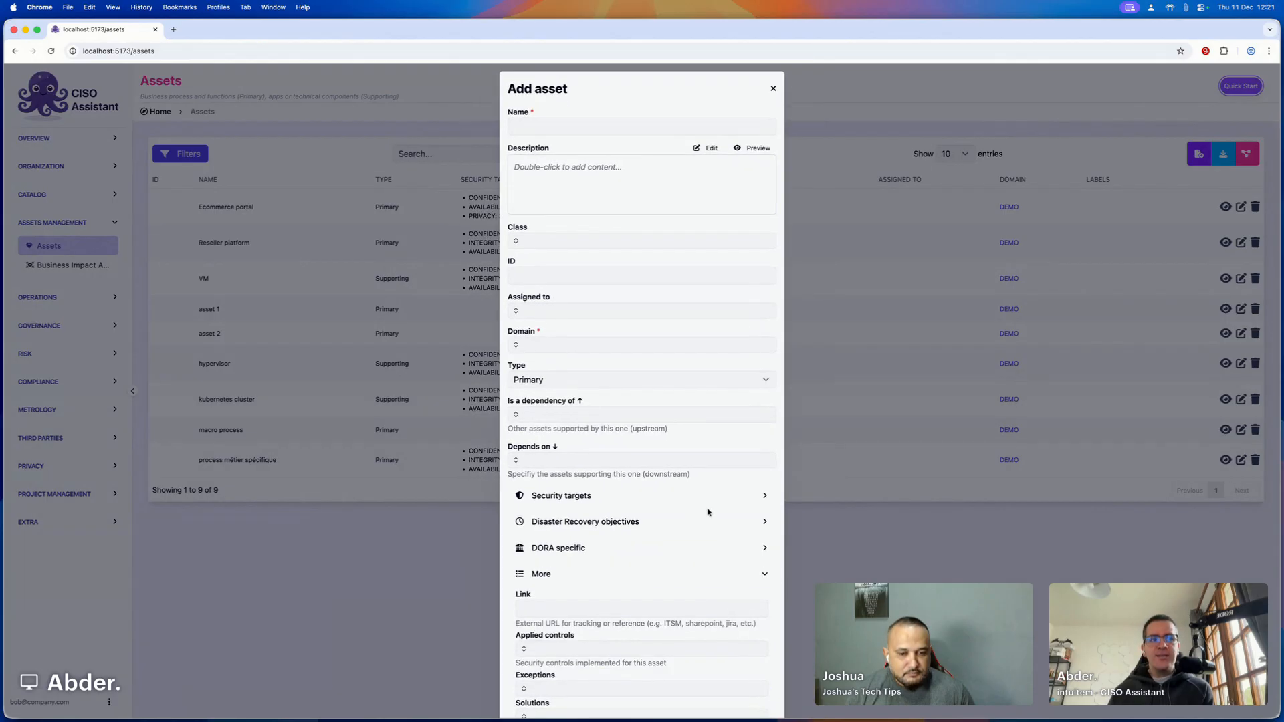
scroll(708, 515, down, 4)
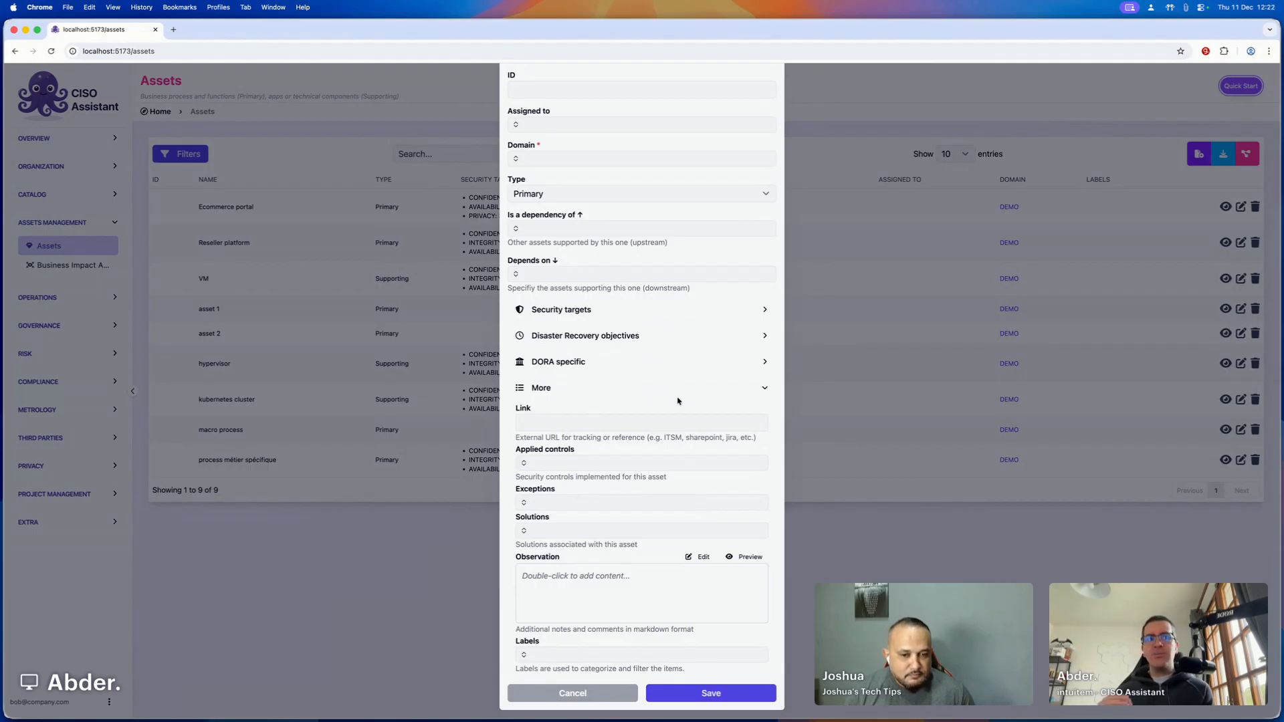
click(592, 421)
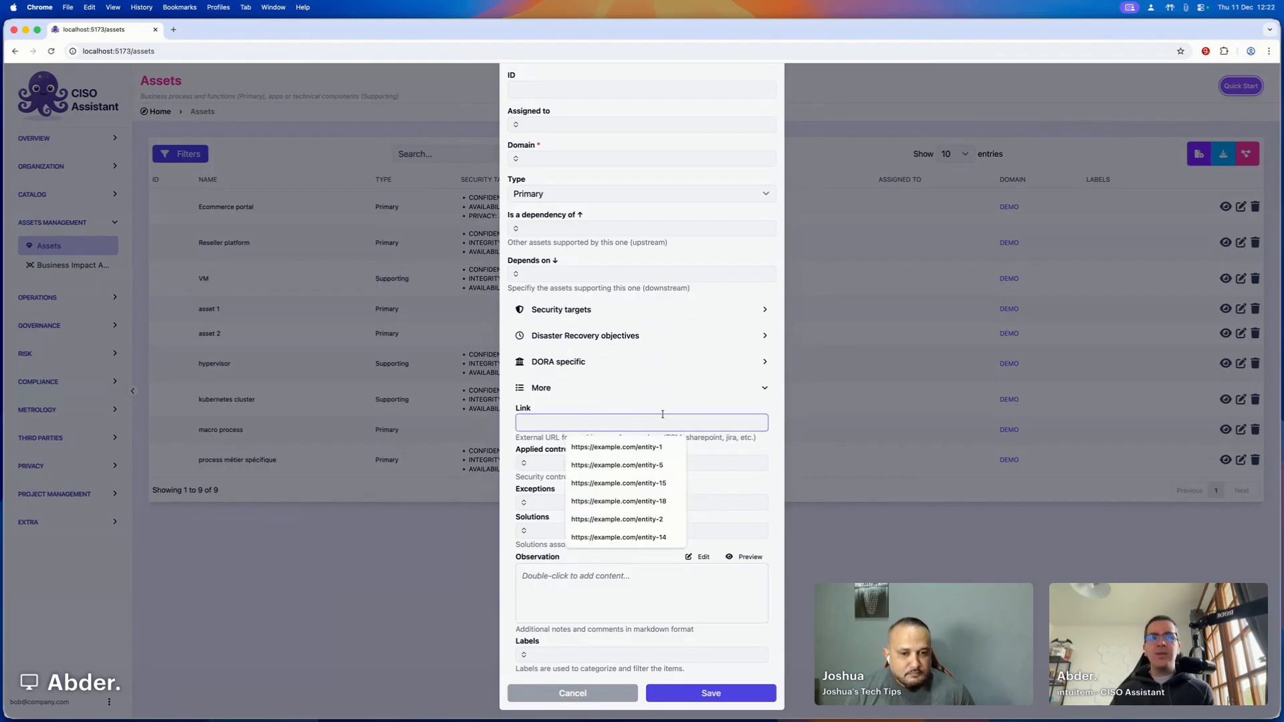
click(773, 440)
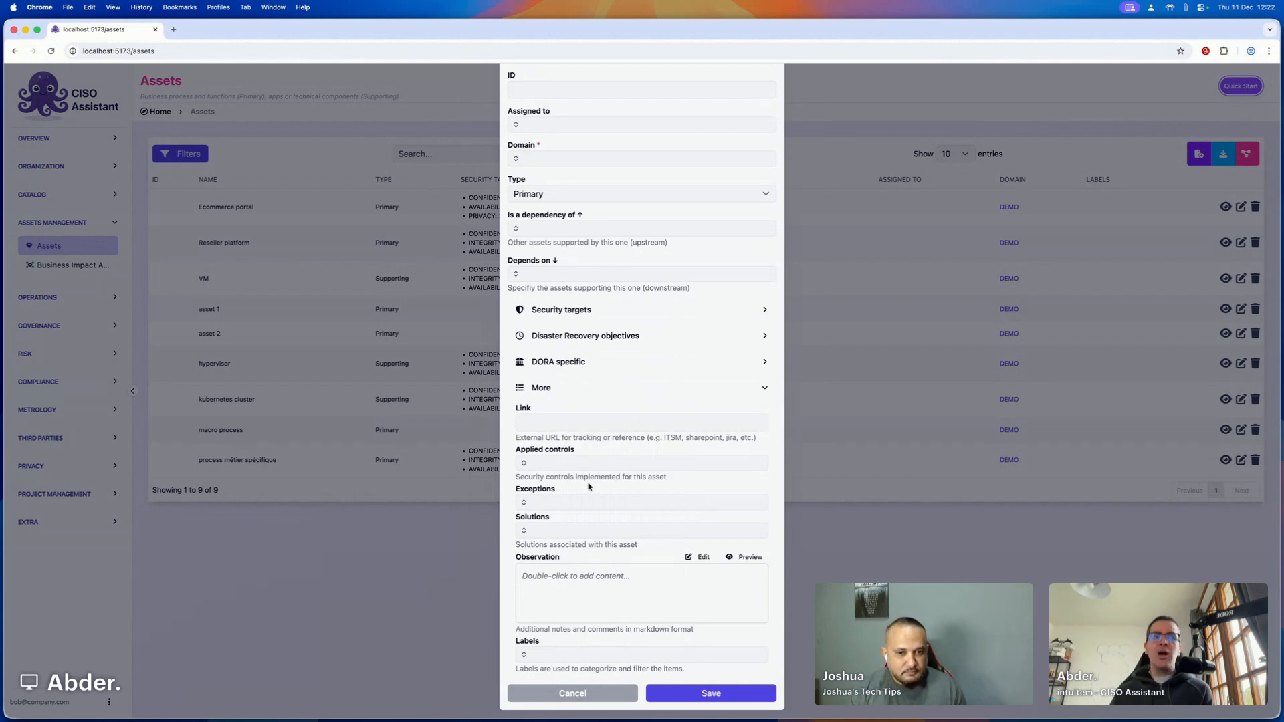
scroll(633, 487, down, 1)
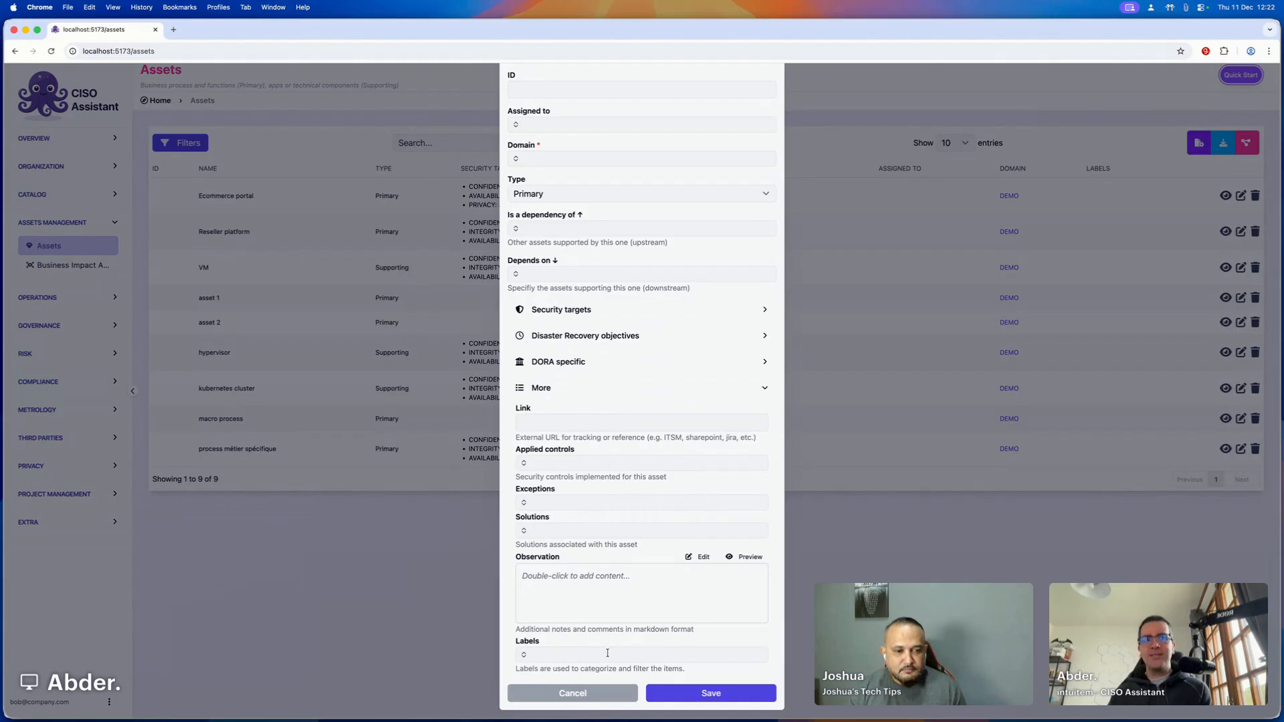
scroll(607, 653, up, 5)
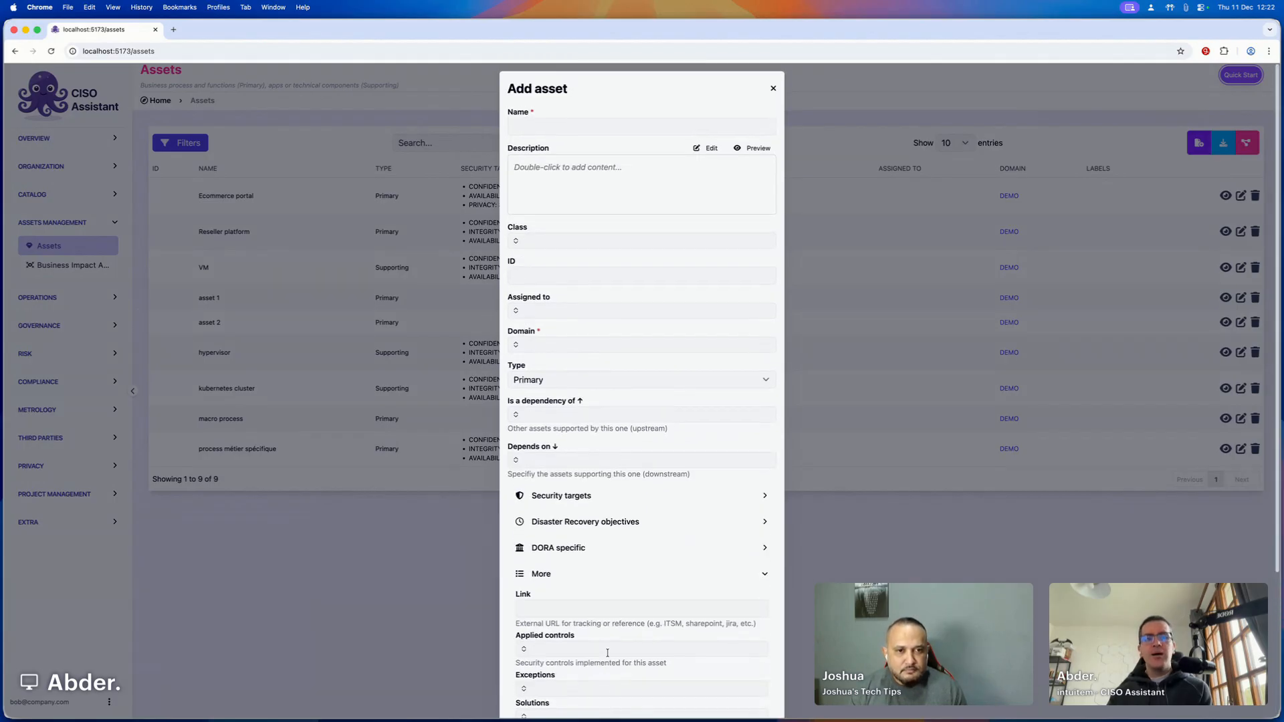
scroll(607, 653, down, 5)
scroll(607, 652, up, 3)
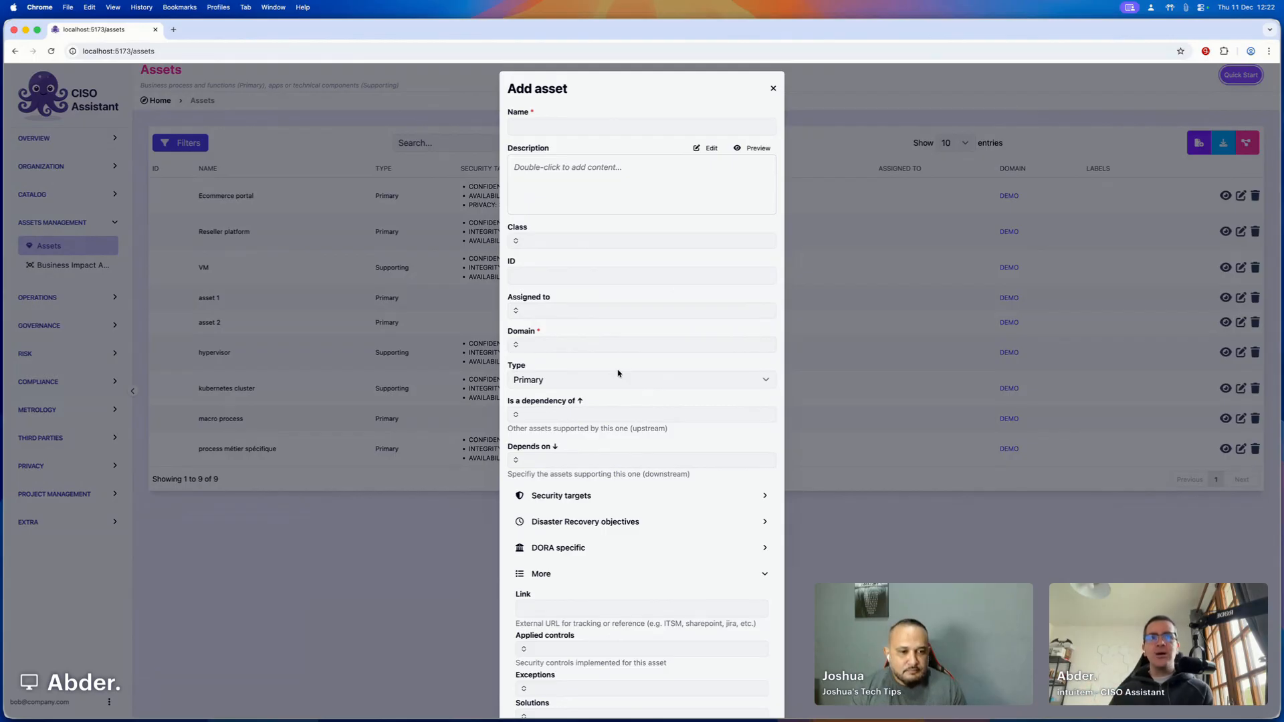
Compare the form's sections for Supporting and Primary assets by alternating the asset type, ending on Primary.
click(606, 386)
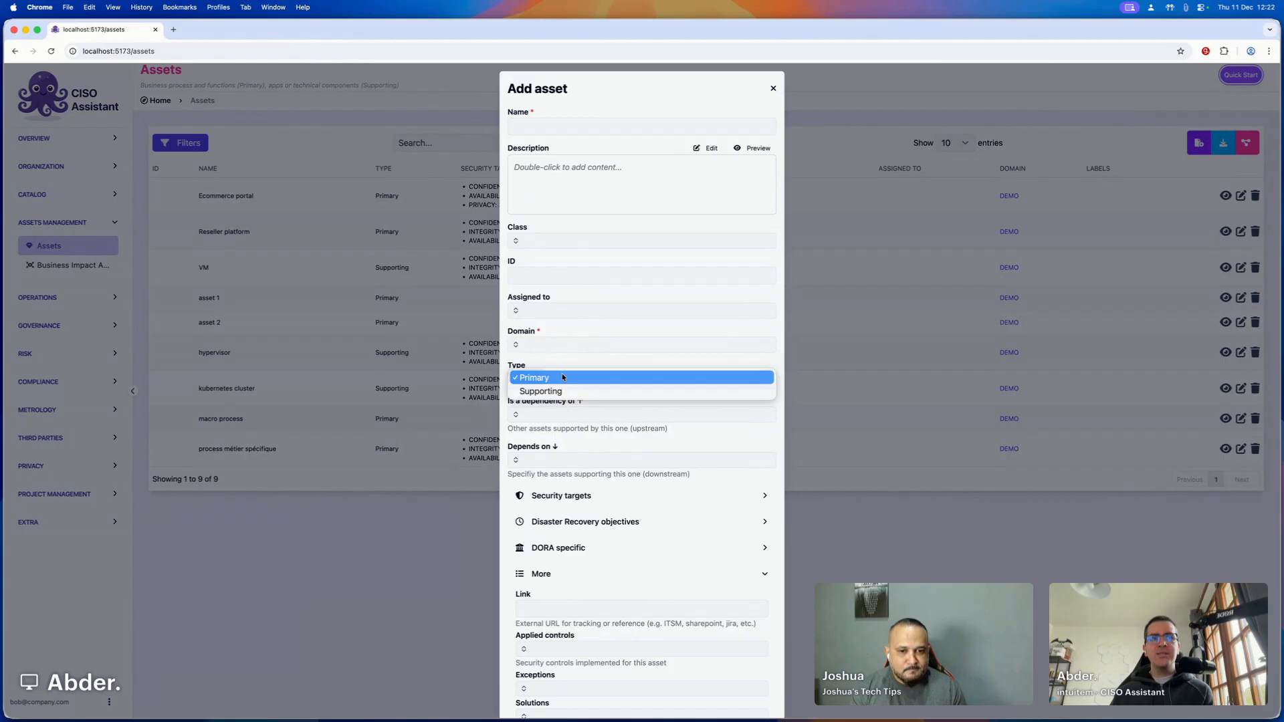
click(573, 391)
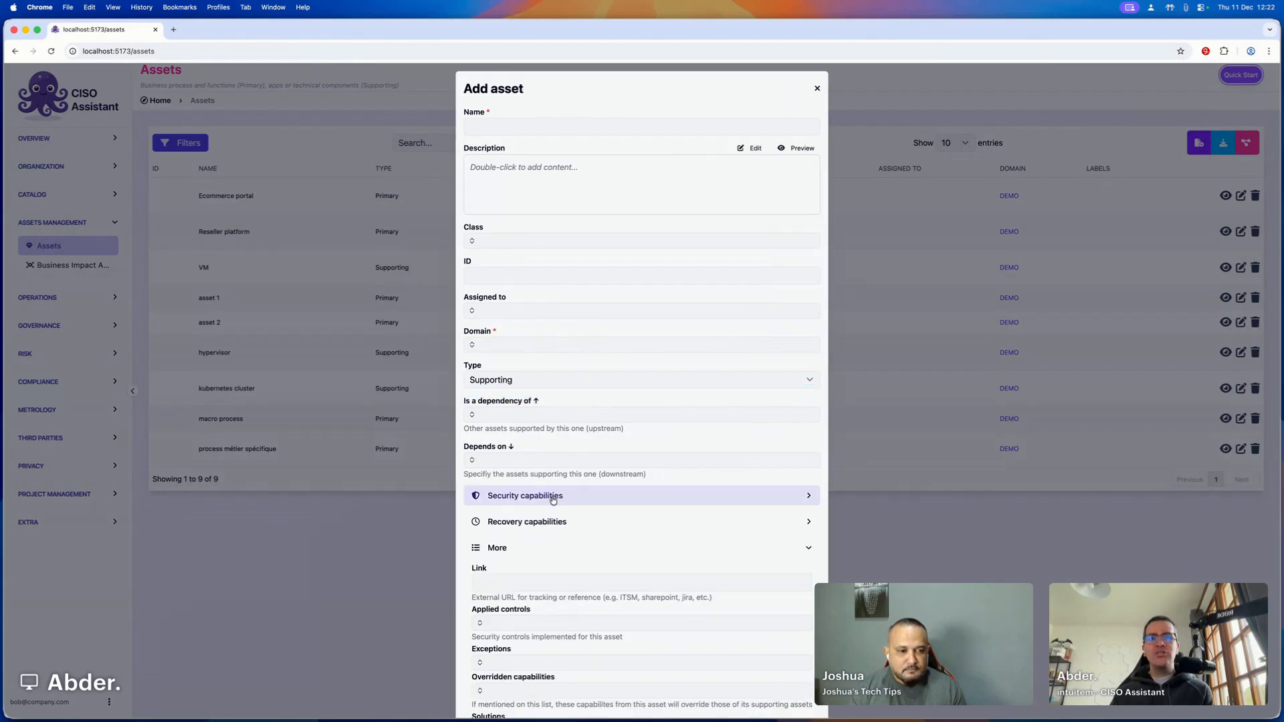
click(511, 379)
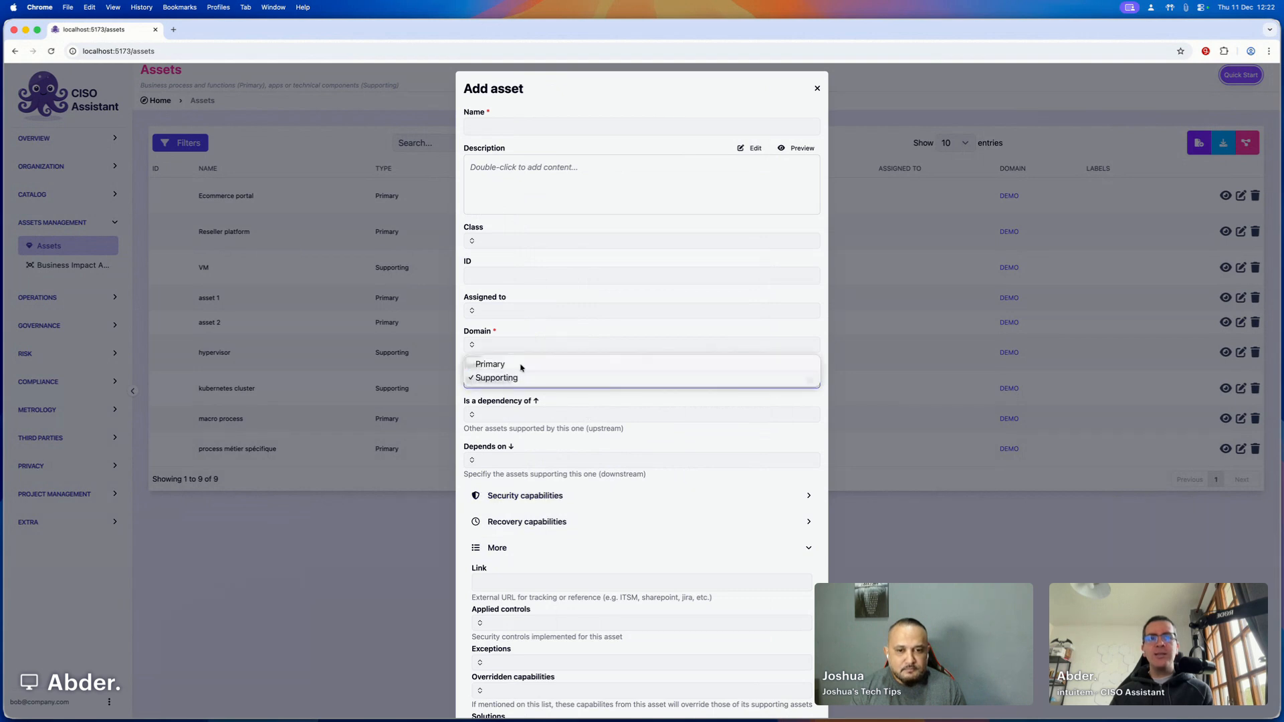
click(508, 364)
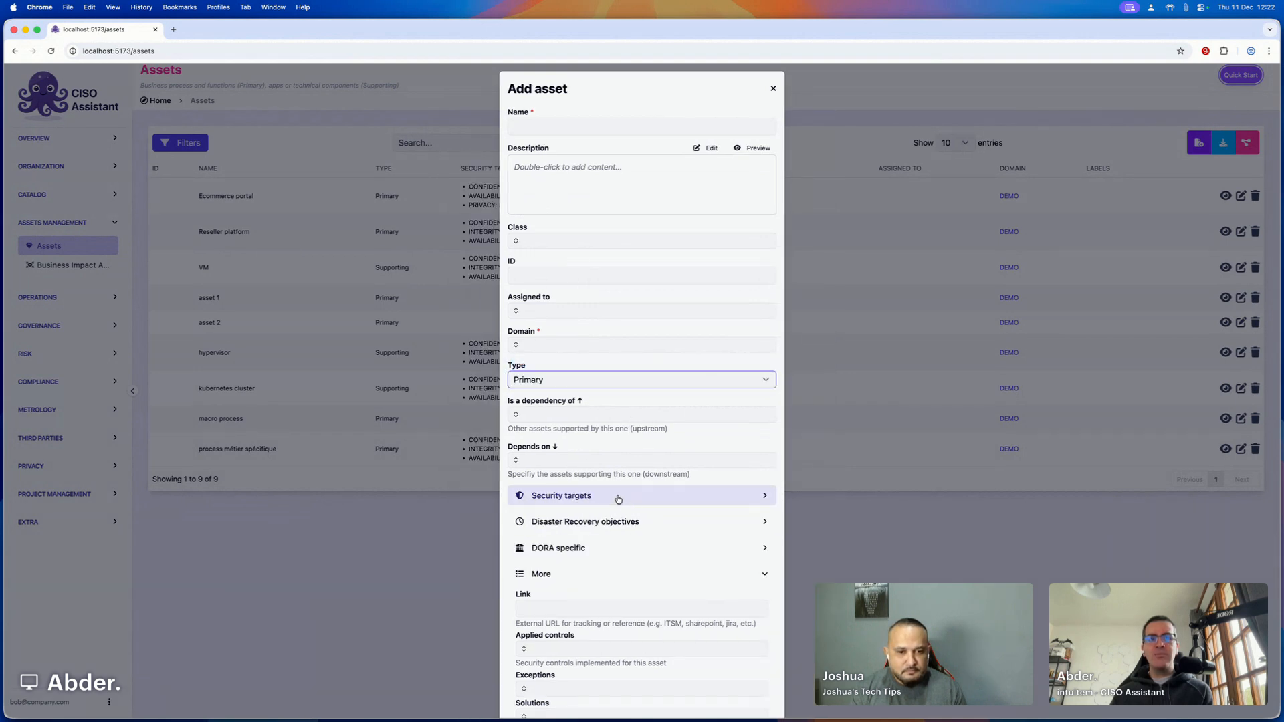
click(601, 380)
click(583, 391)
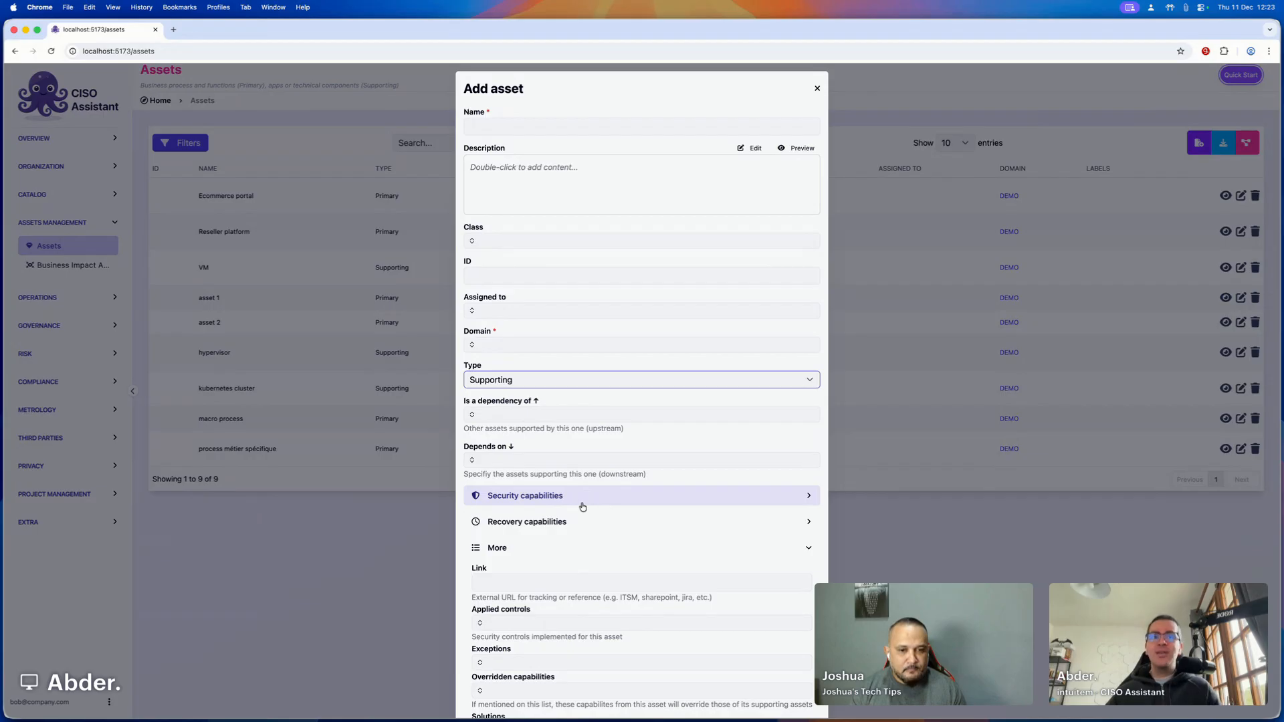
click(569, 379)
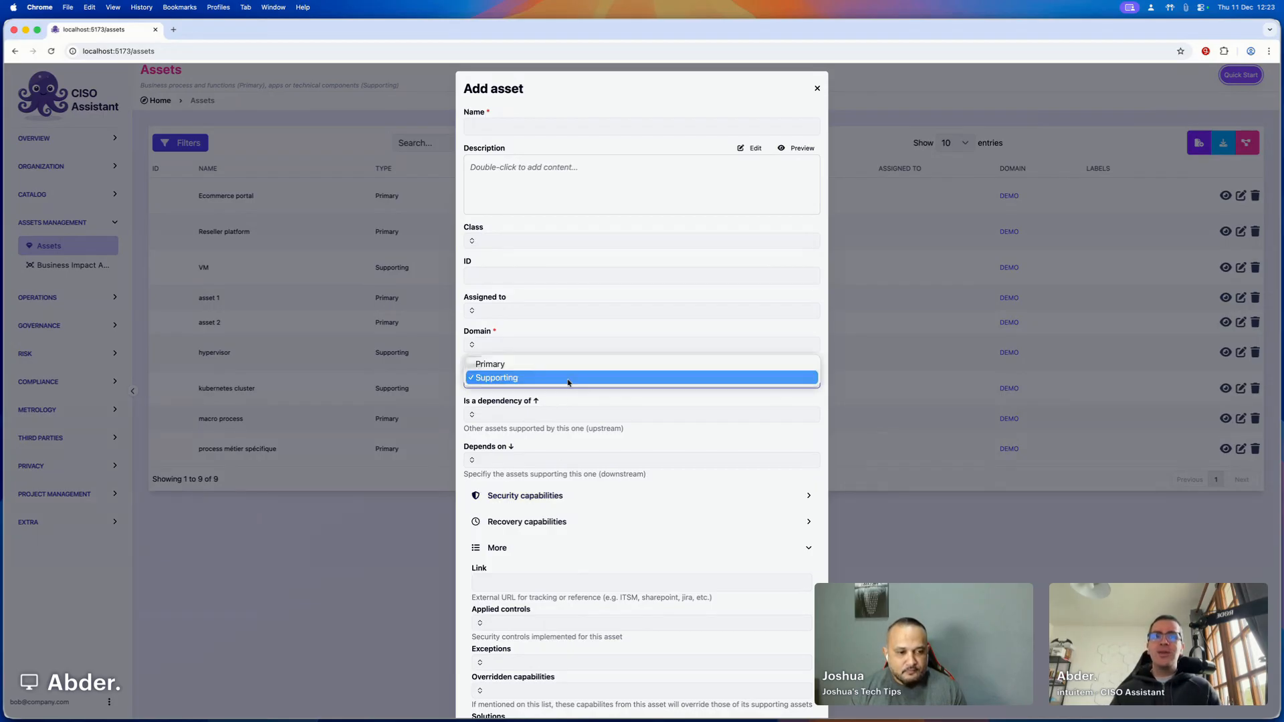
click(535, 364)
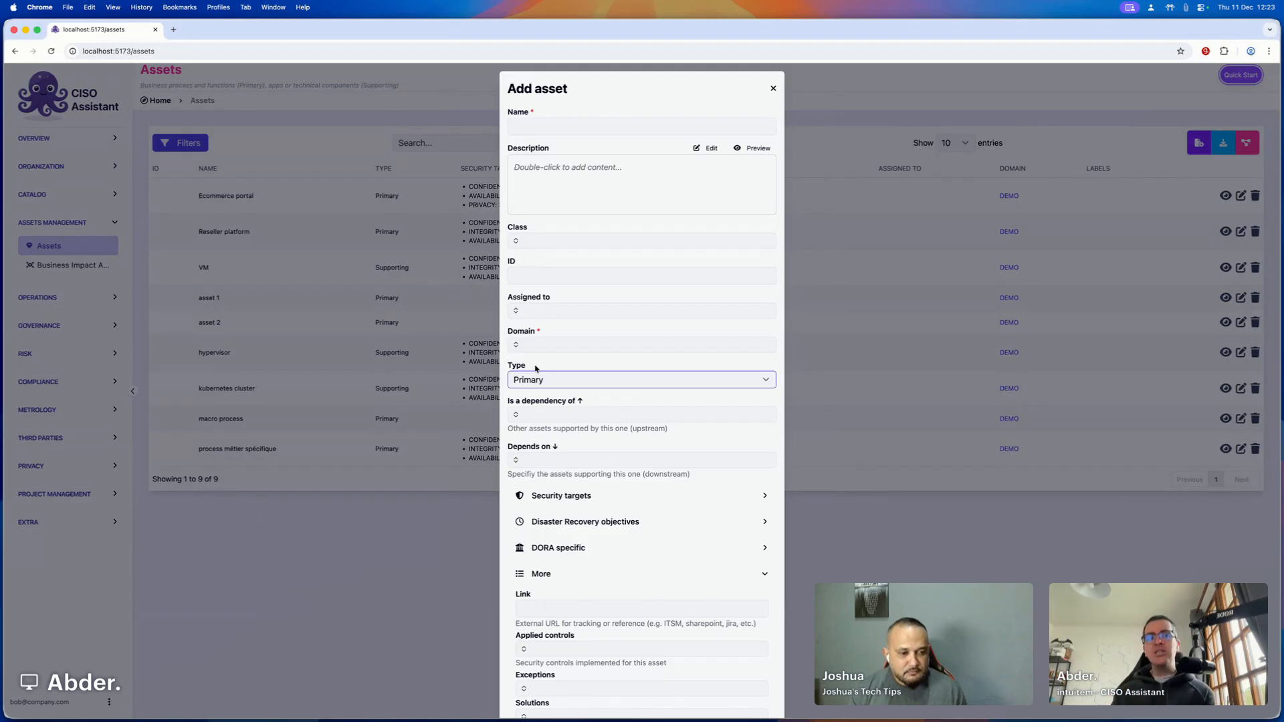
Set the new asset's type to Supporting, review its security capabilities and additional fields, and cancel the form.
click(548, 379)
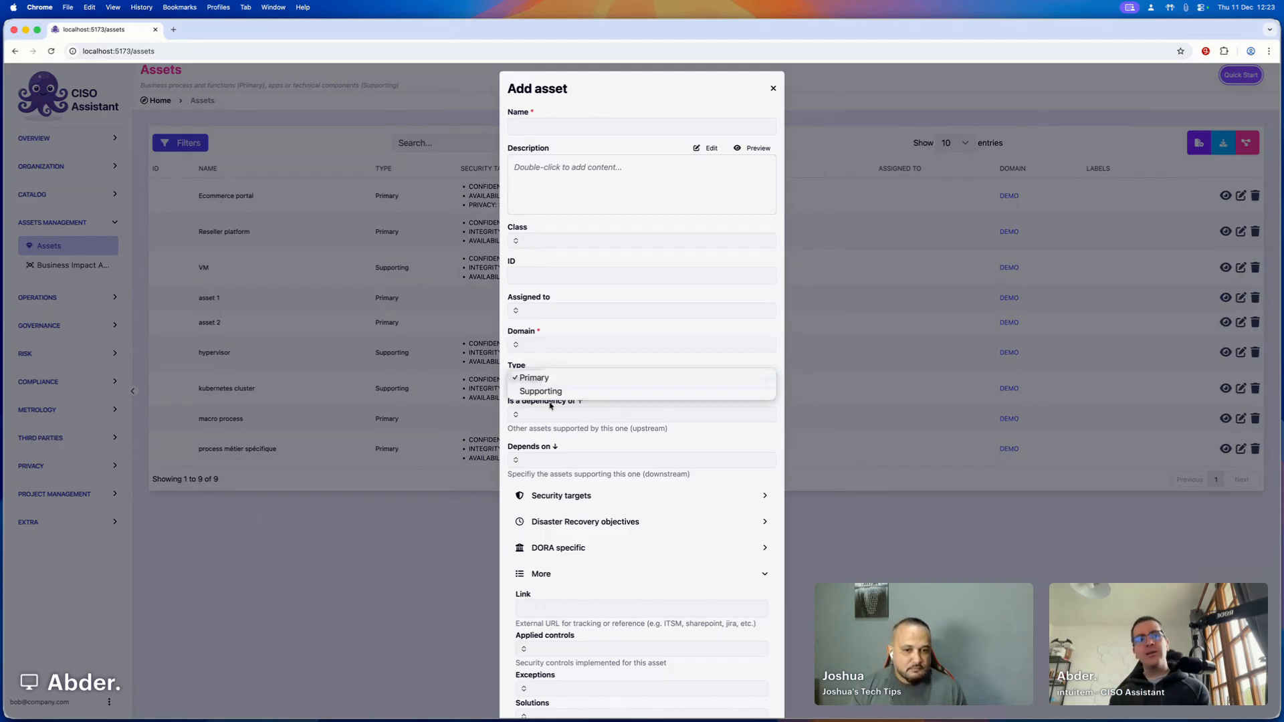
click(550, 392)
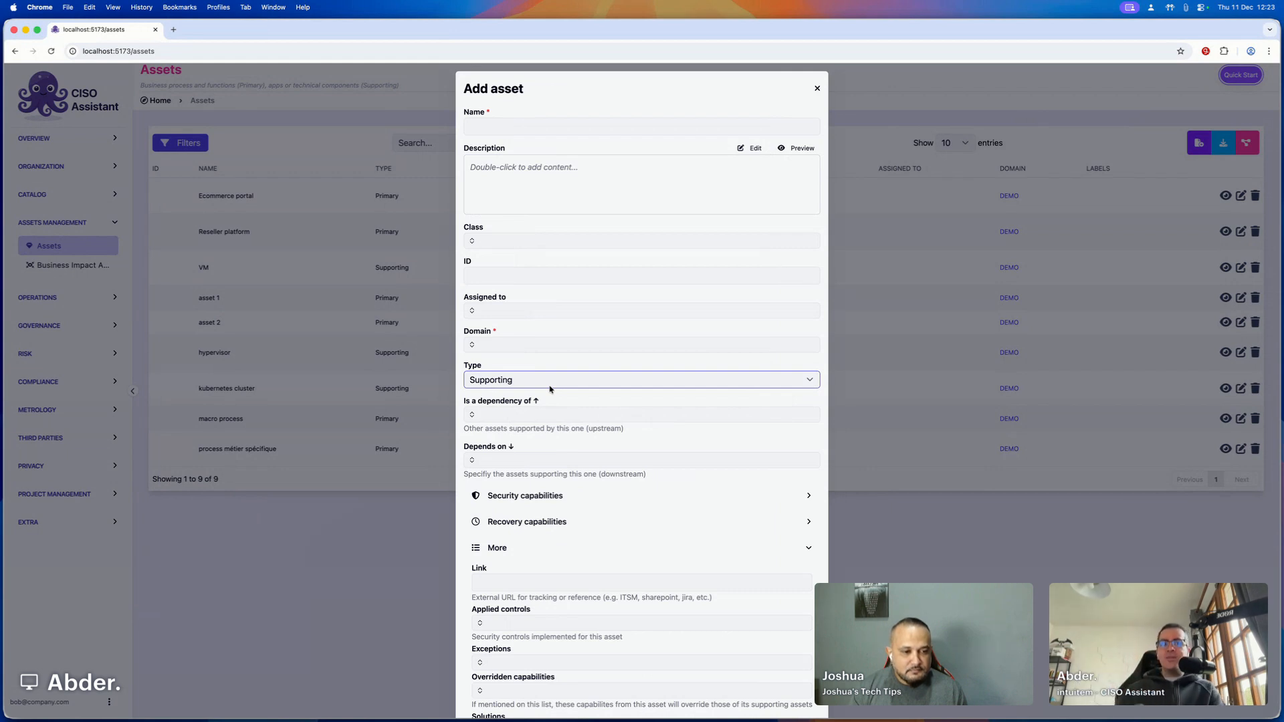
click(553, 504)
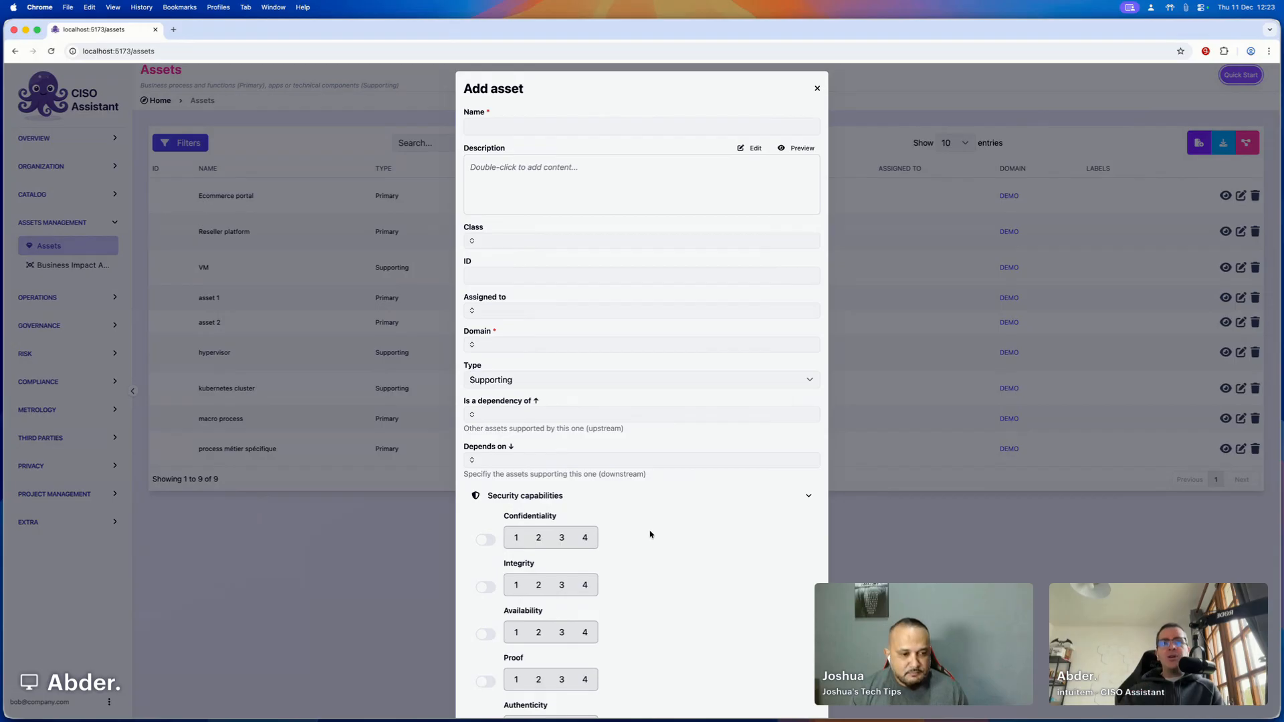
scroll(562, 394, down, 5)
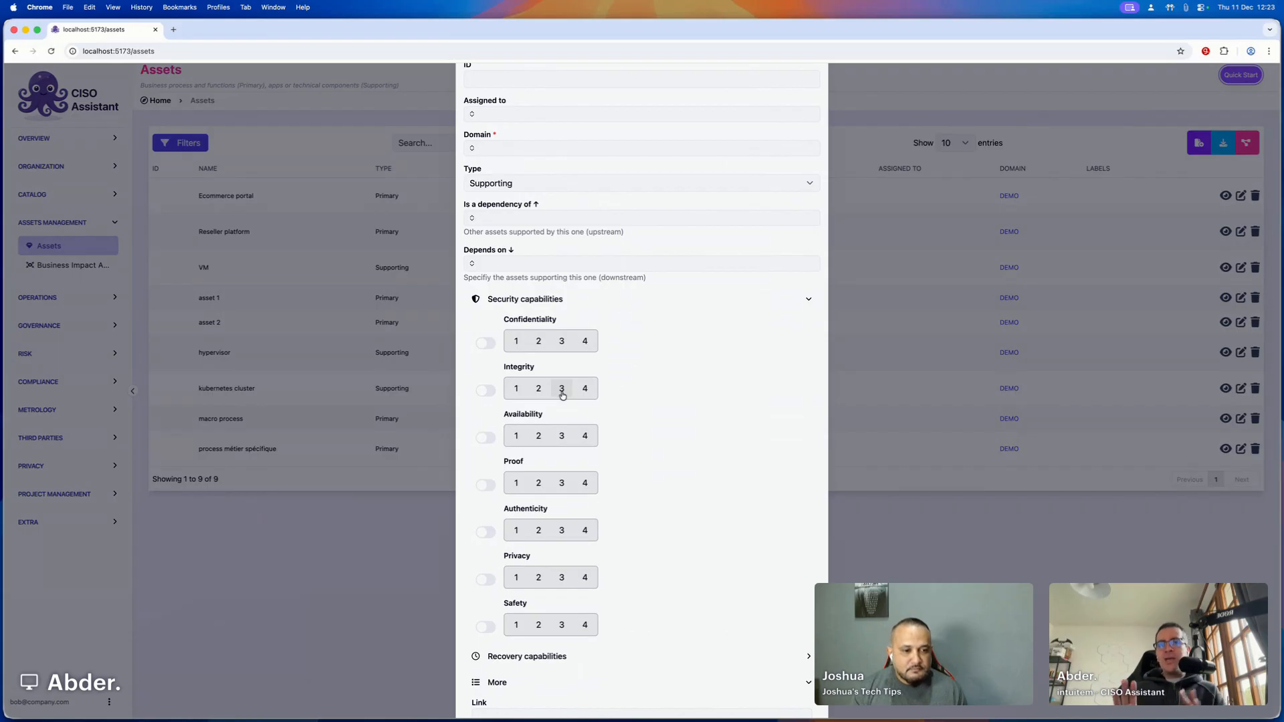
scroll(562, 396, down, 5)
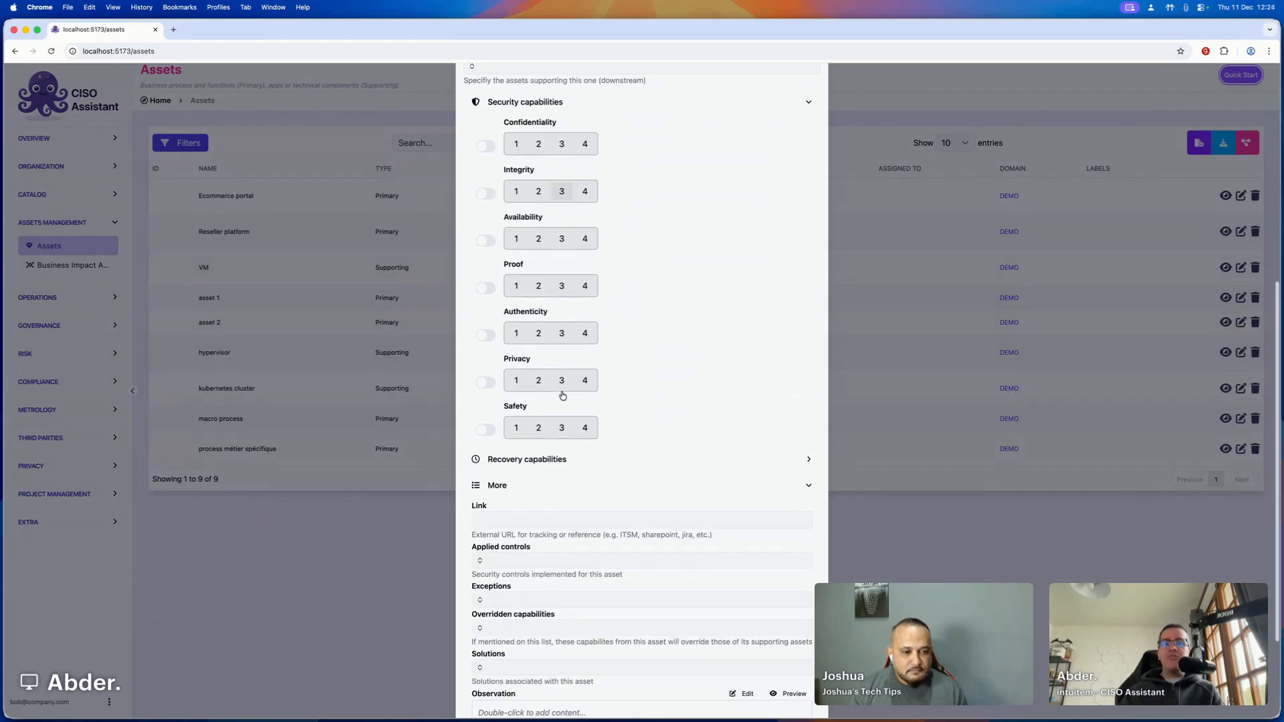
scroll(562, 395, down, 2)
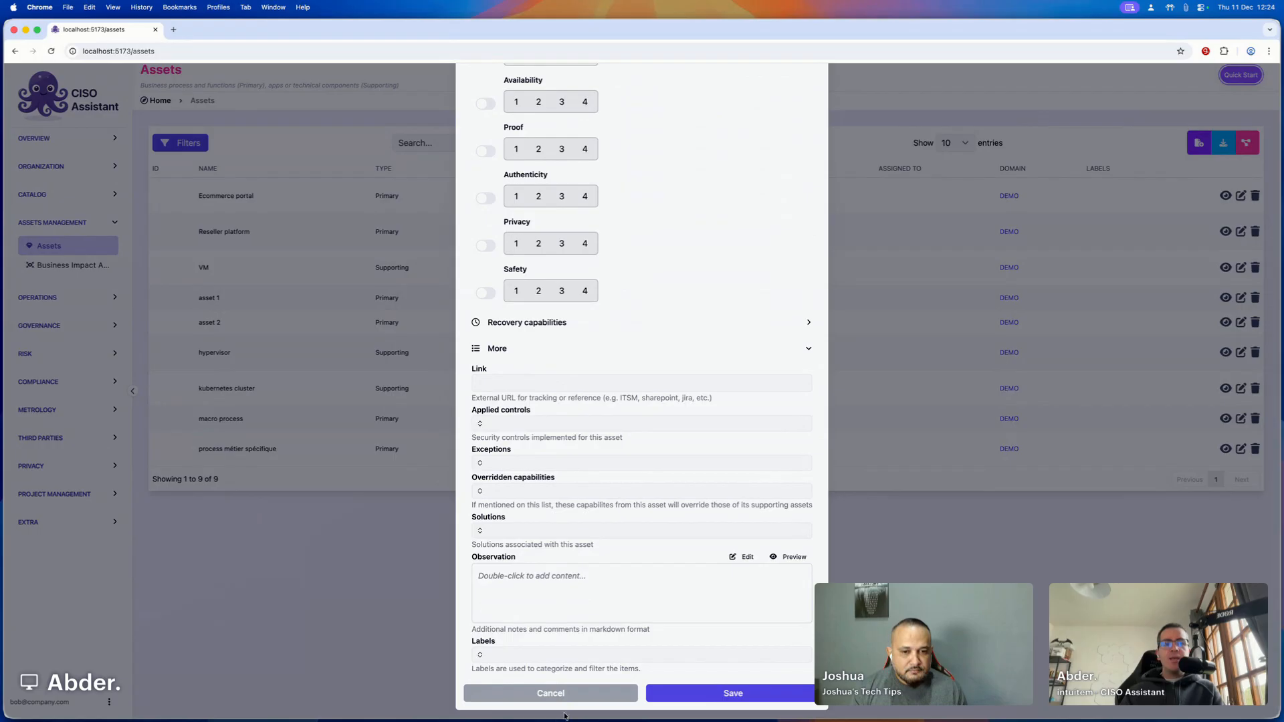
click(568, 701)
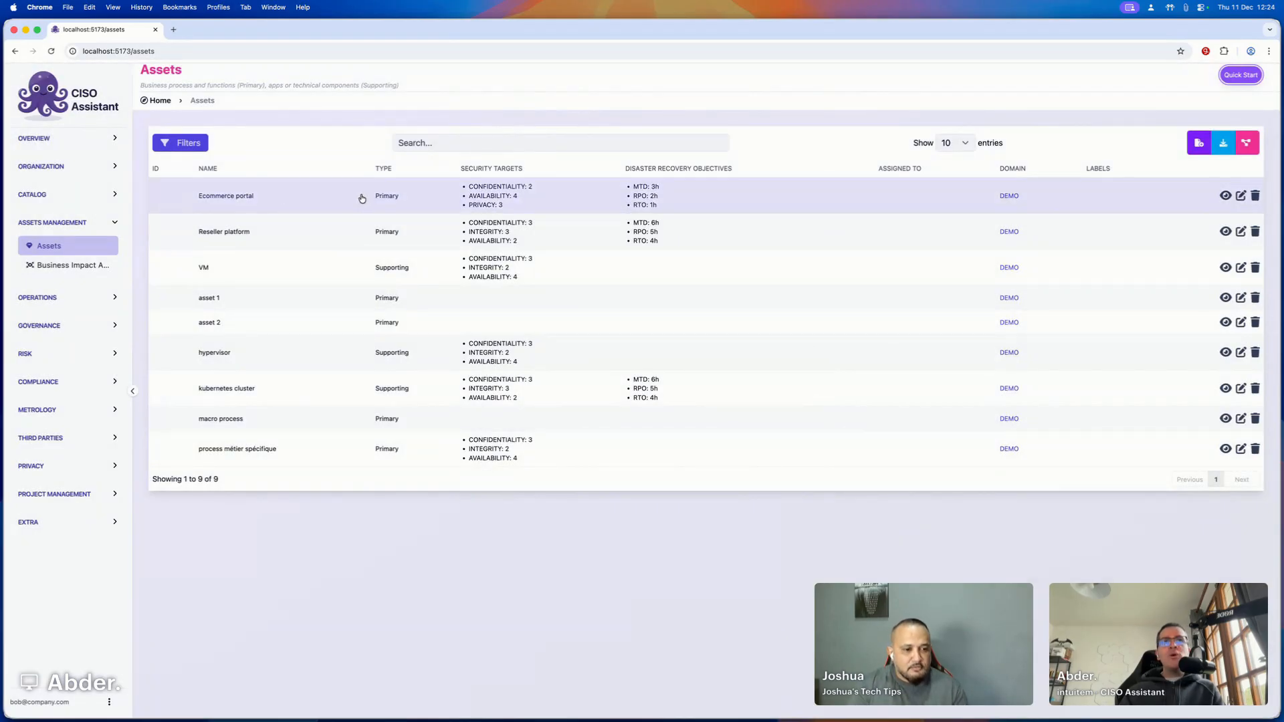
Edit the Ecommerce portal asset to make it a dependency of hypervisor and save the change.
click(1240, 195)
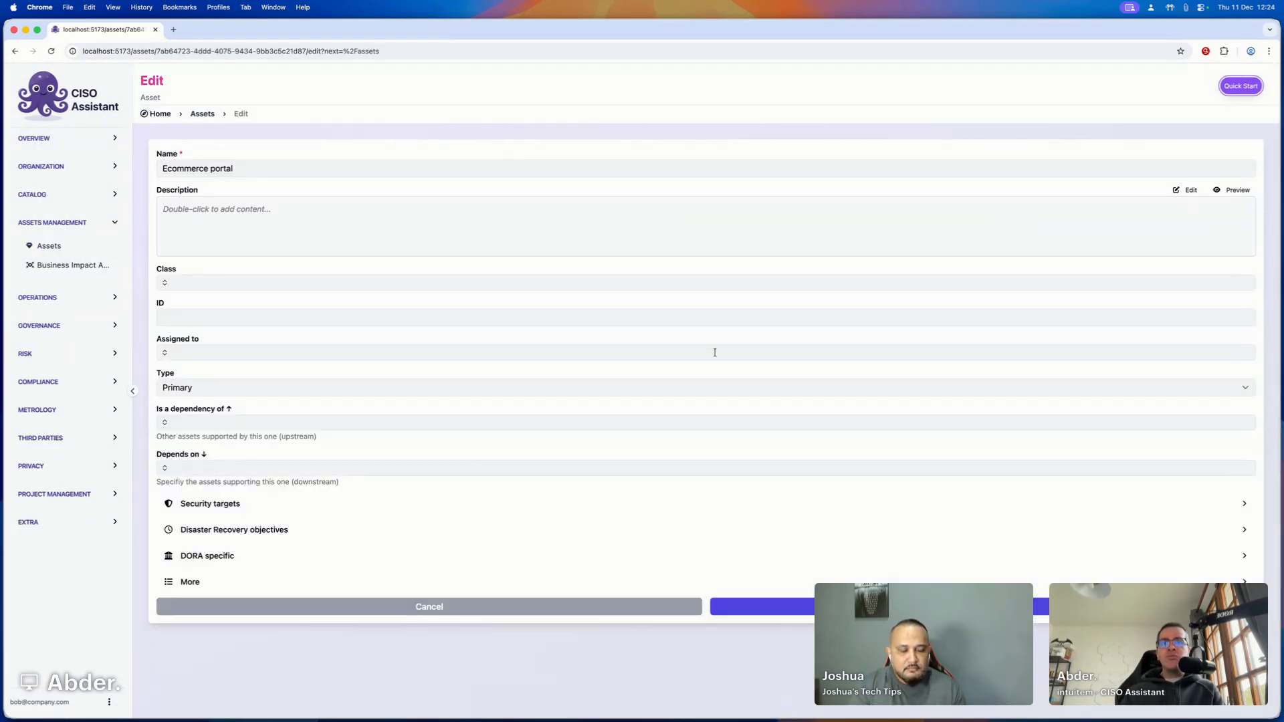
click(279, 428)
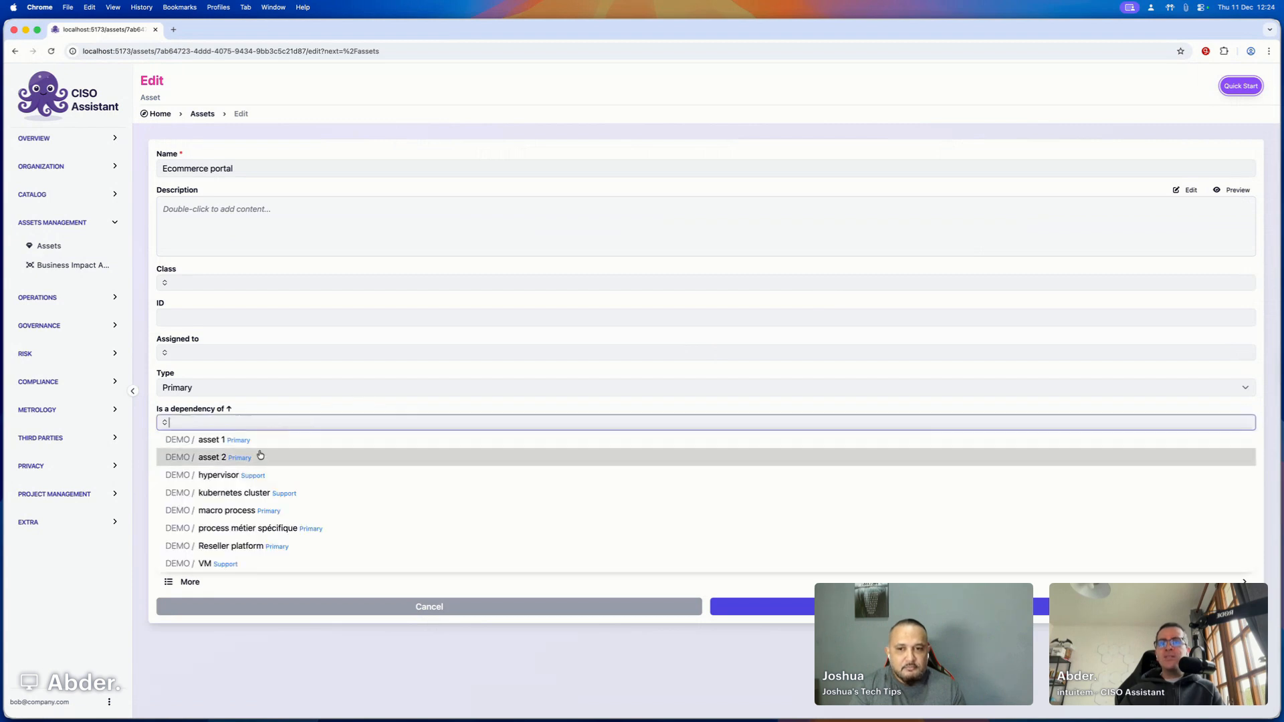
click(749, 609)
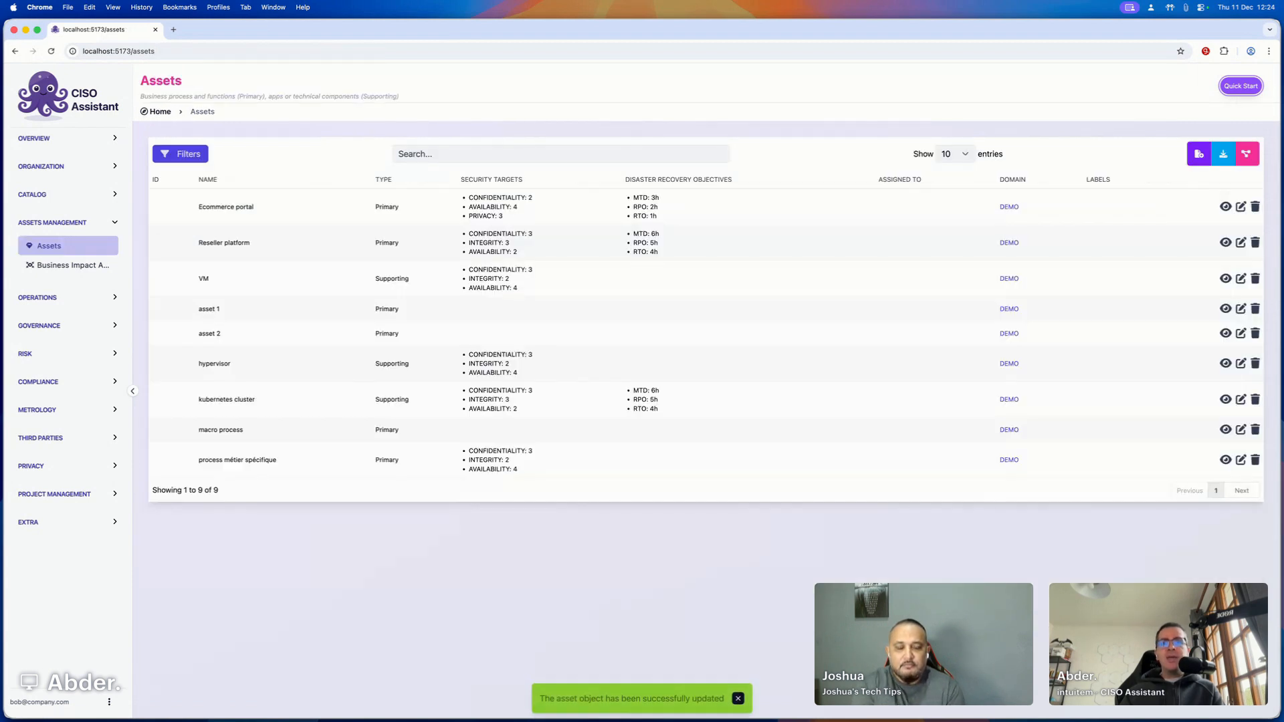
Open the assets graph and hide the domains to examine only the relationships between assets.
click(1245, 153)
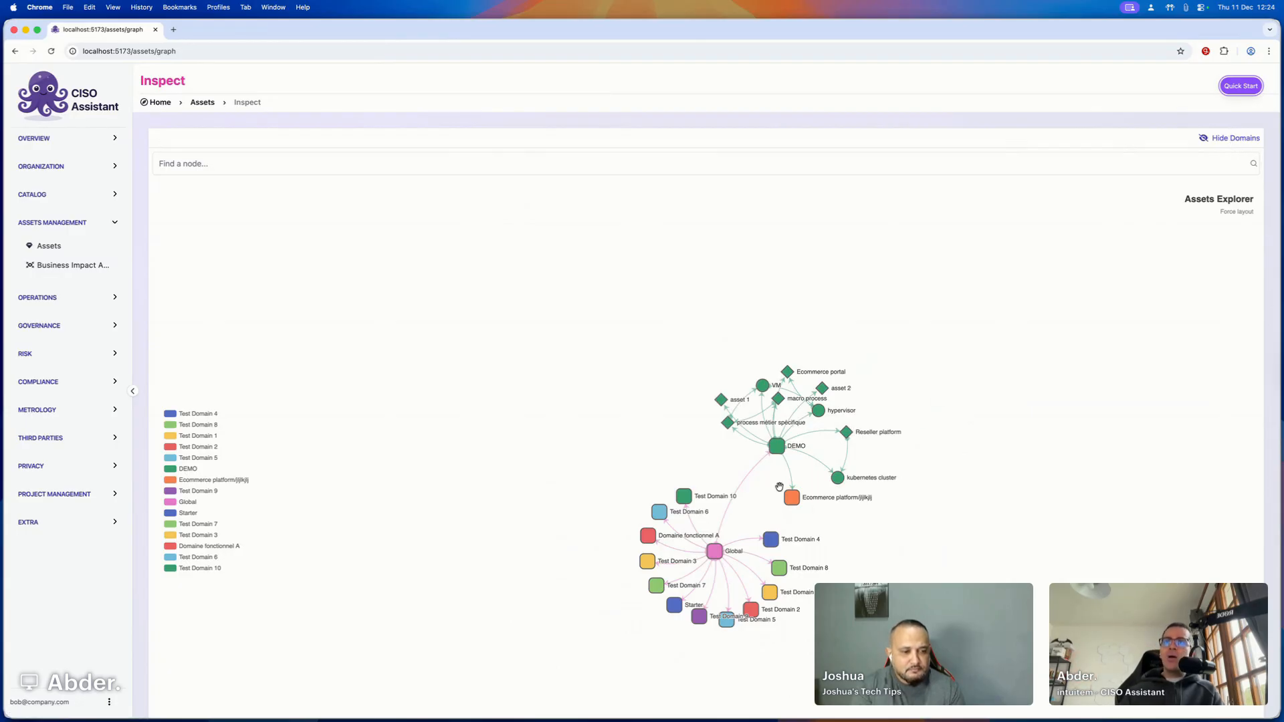
click(1243, 138)
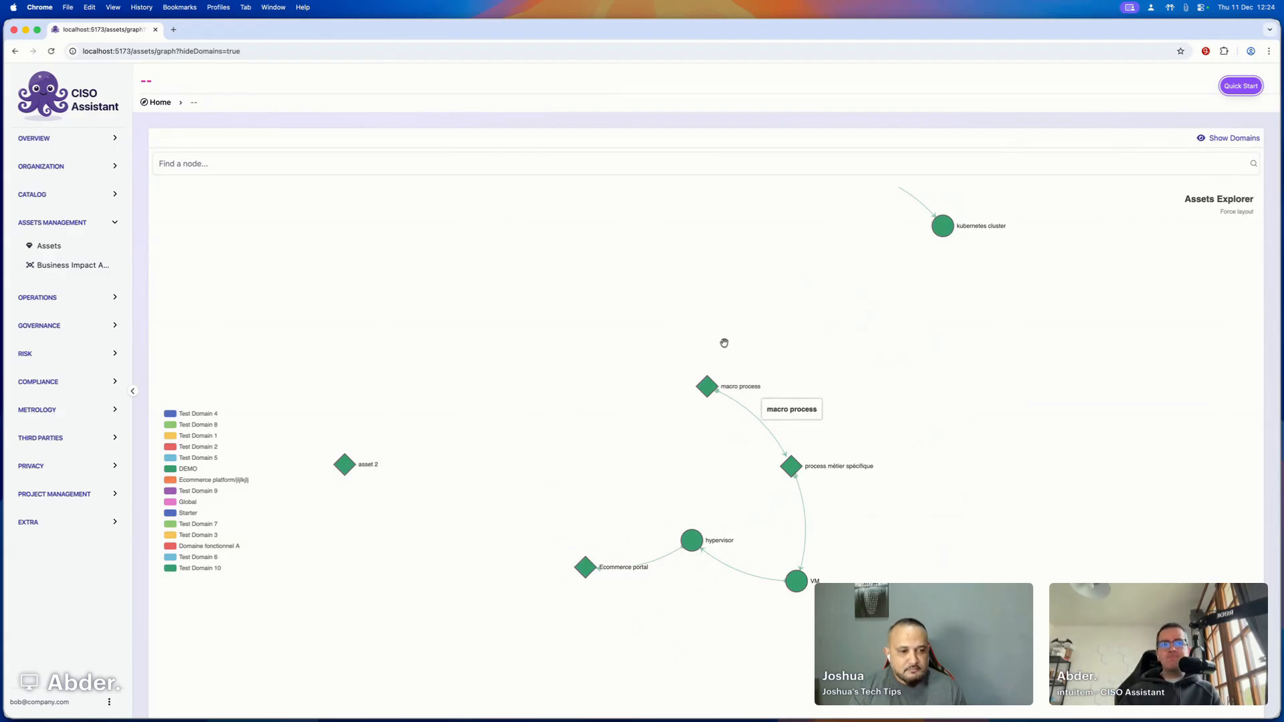
scroll(617, 307, down, 5)
scroll(616, 306, up, 5)
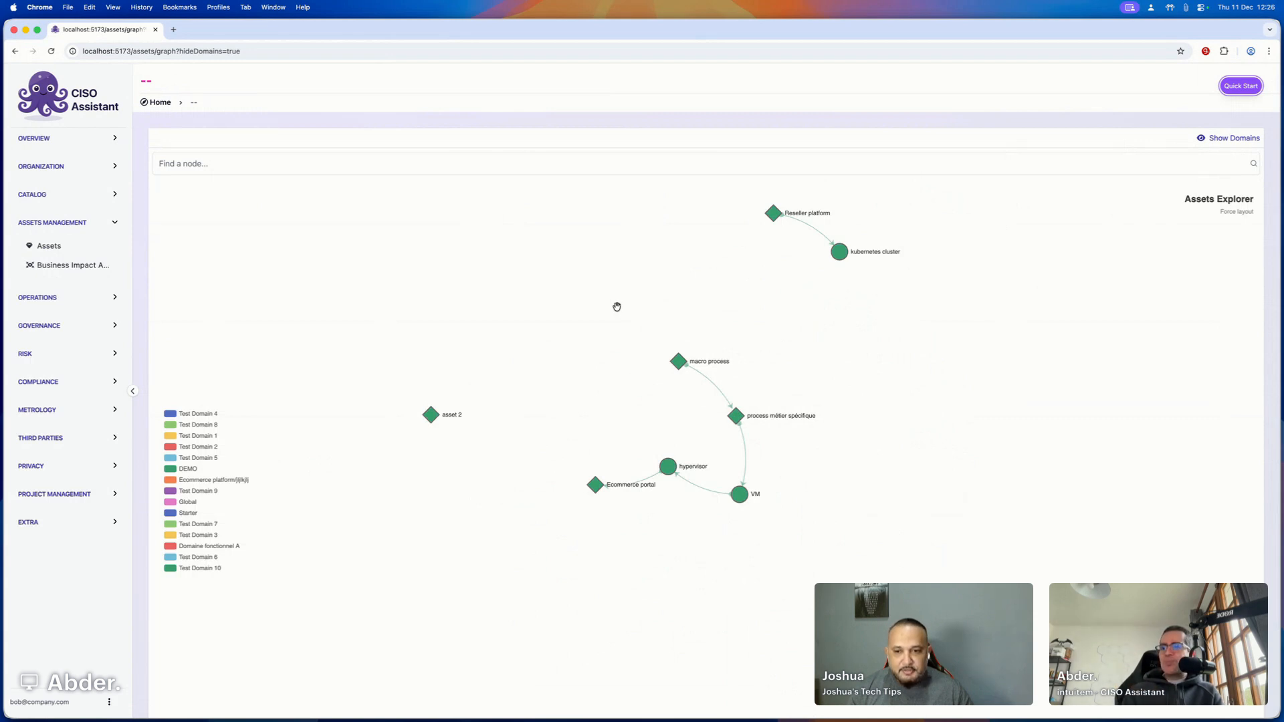
Open the business impact analysis "un exemple" and review its details, recovery insights and assets in scope.
click(77, 271)
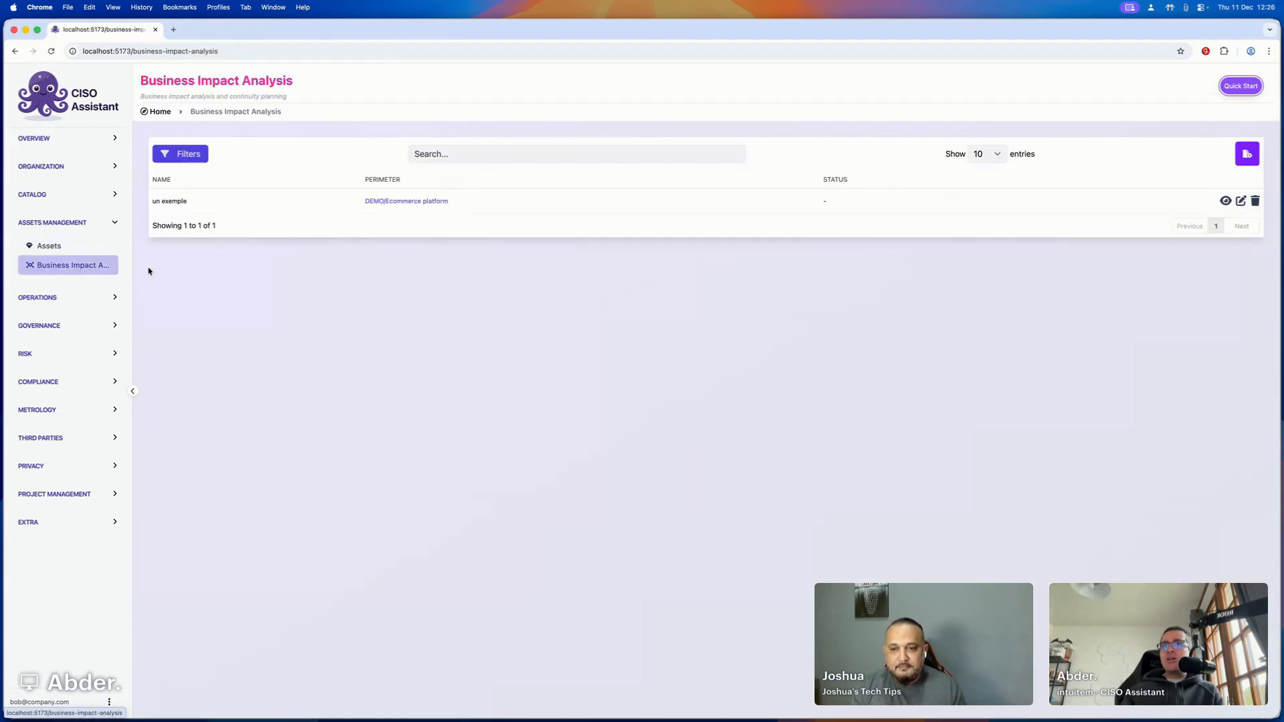
click(270, 207)
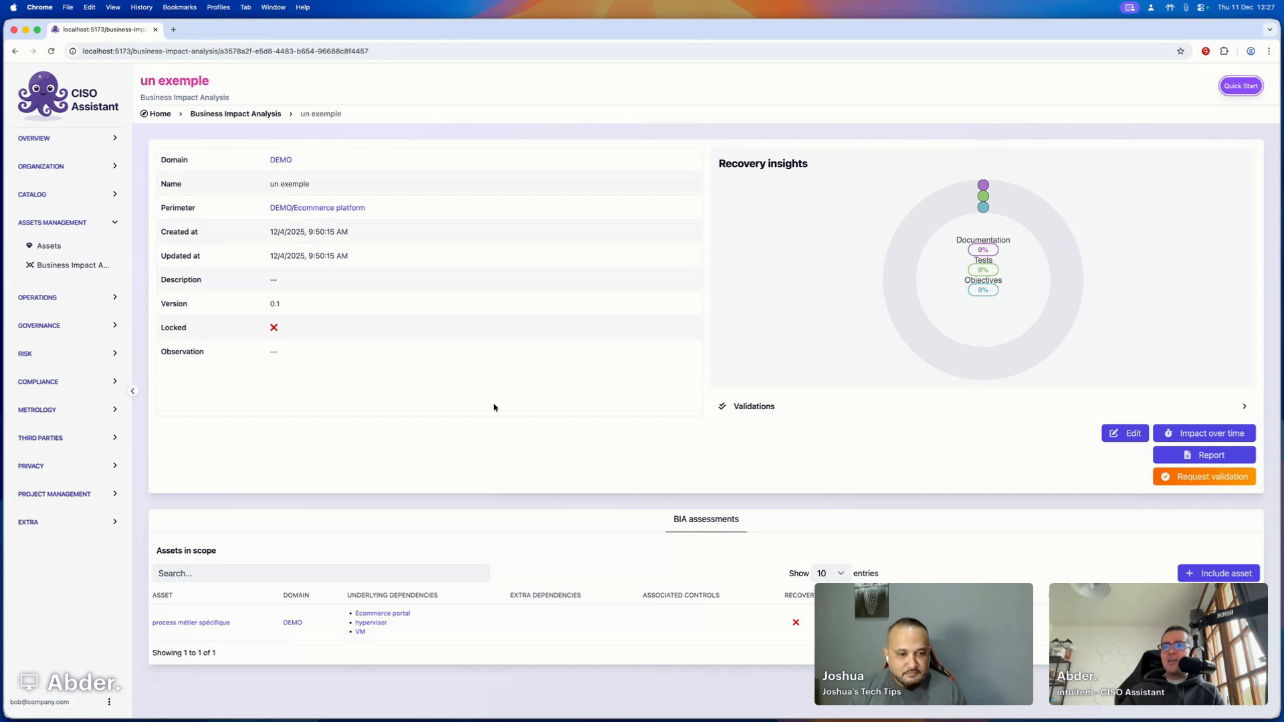
scroll(493, 407, down, 2)
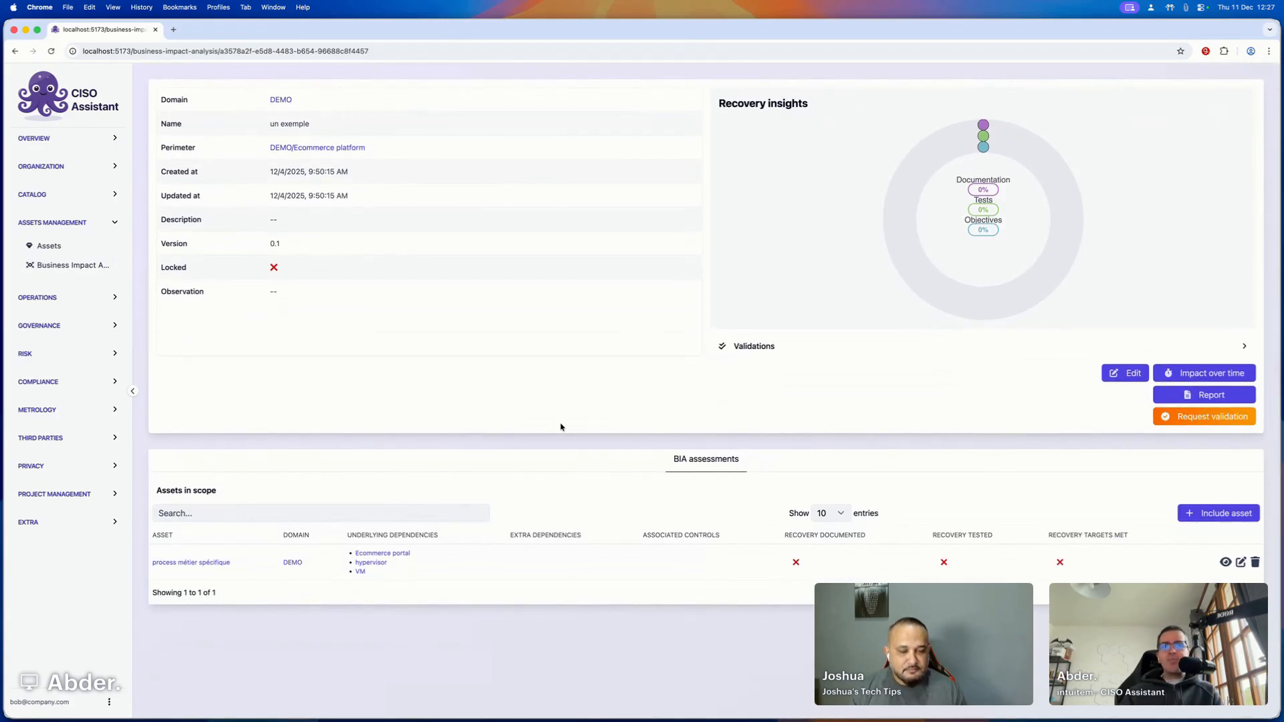
scroll(561, 427, up, 2)
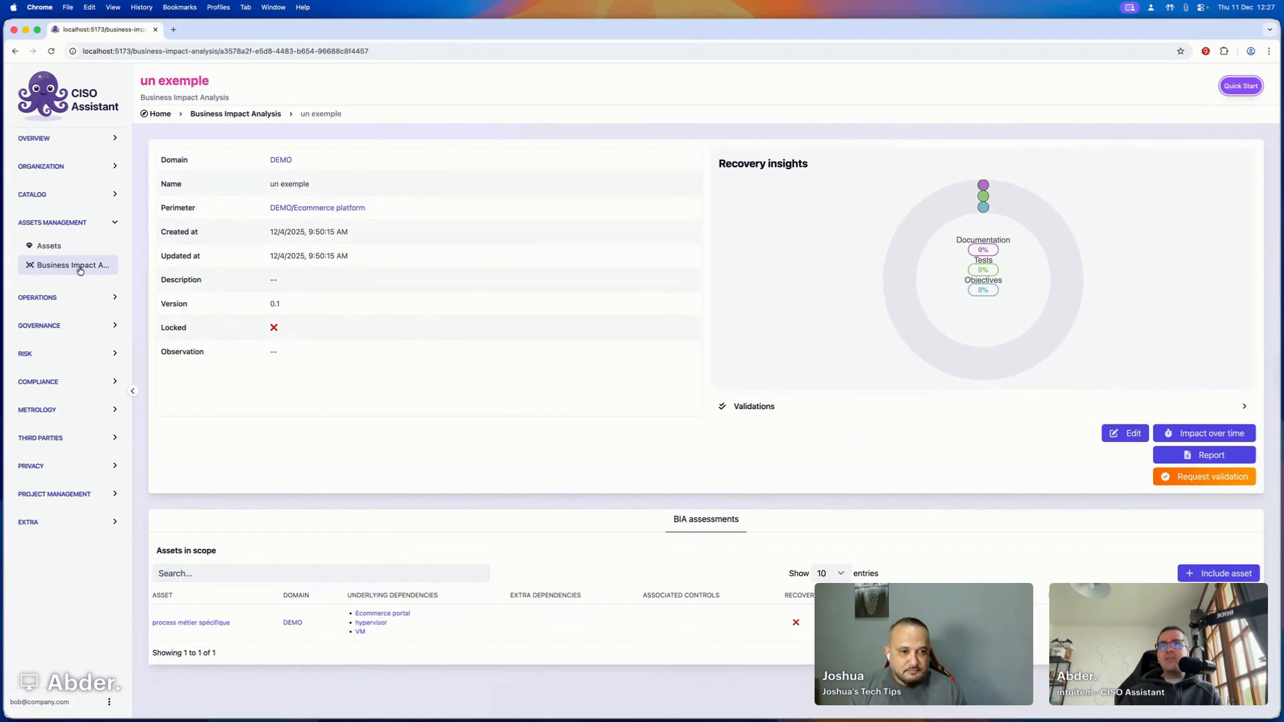
Reopen "un exemple" from the business impact analysis list, review the form for including an asset, and cancel it.
click(79, 267)
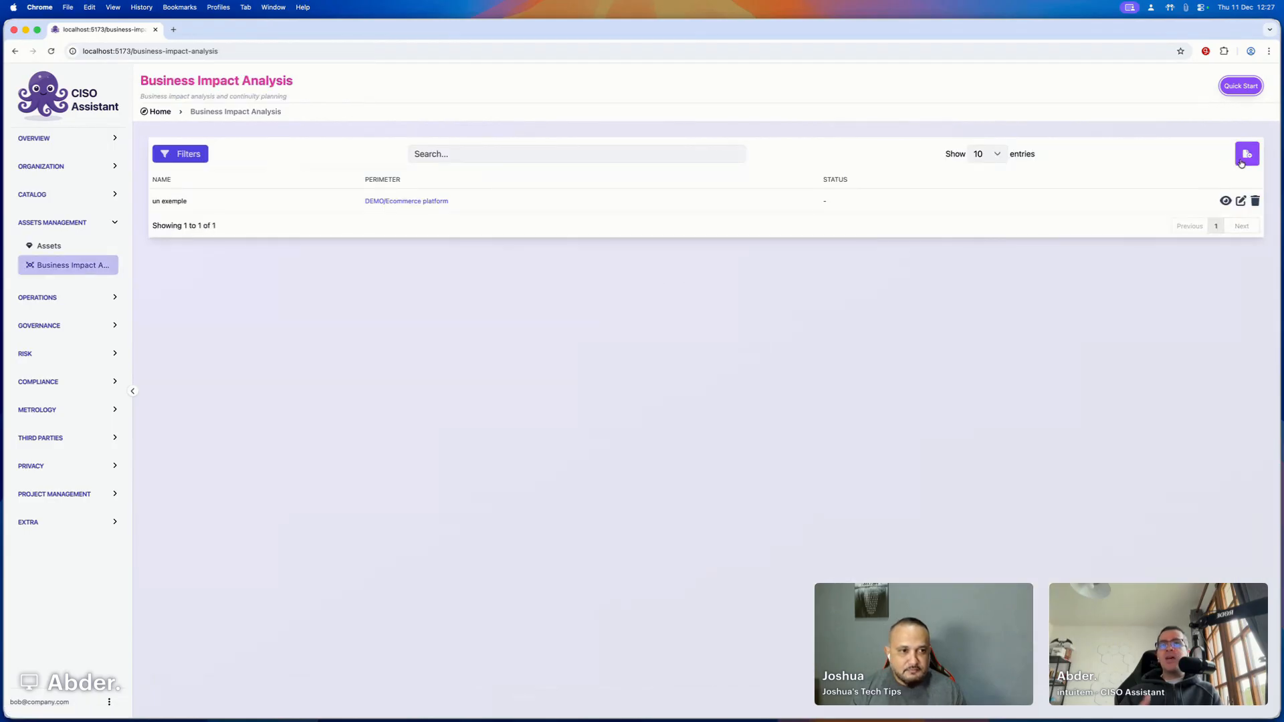
click(307, 206)
click(1190, 574)
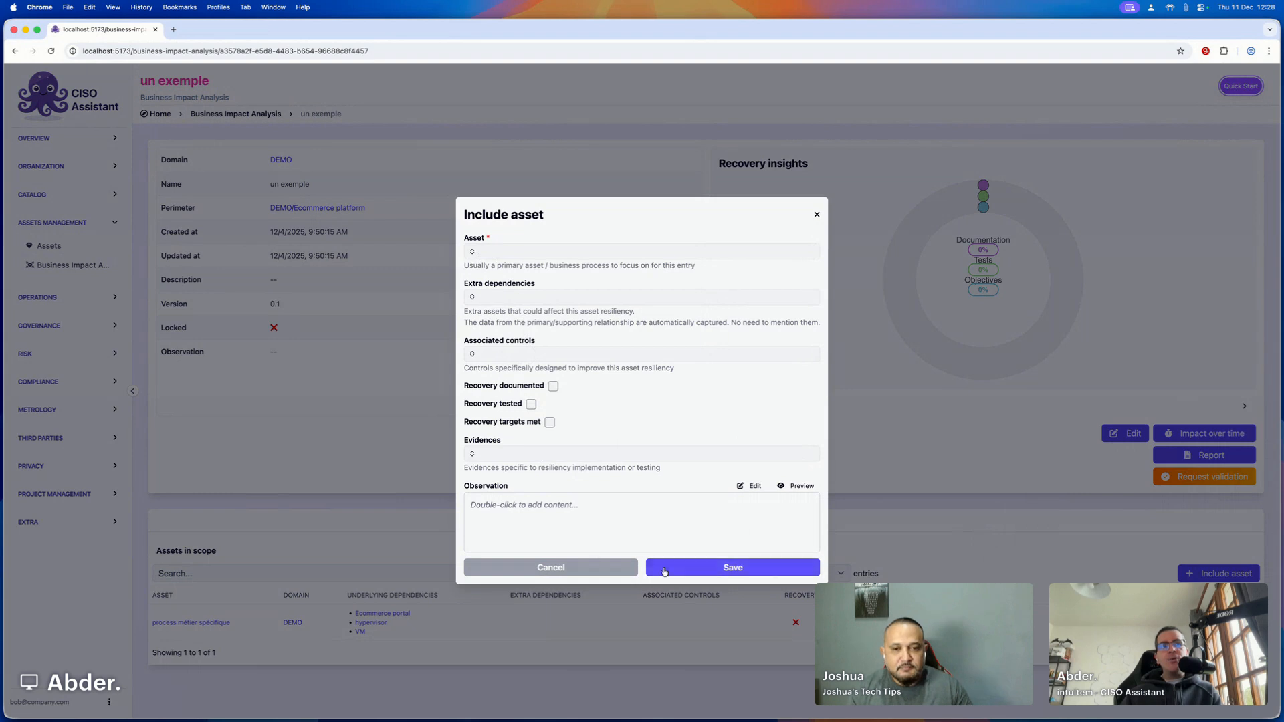
click(583, 567)
Open the "process métier spécifique" assessment and review a new threshold step's point in time, impact and qualifications, closing the form without saving.
click(313, 626)
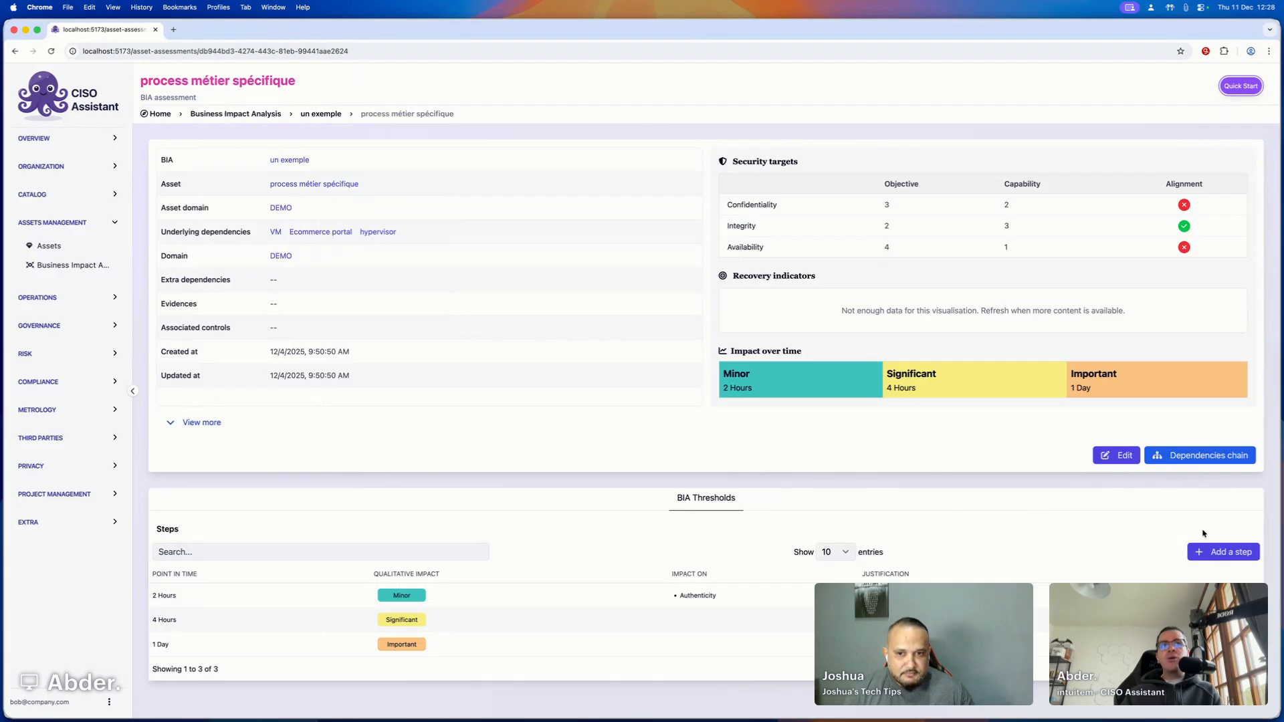
click(1236, 555)
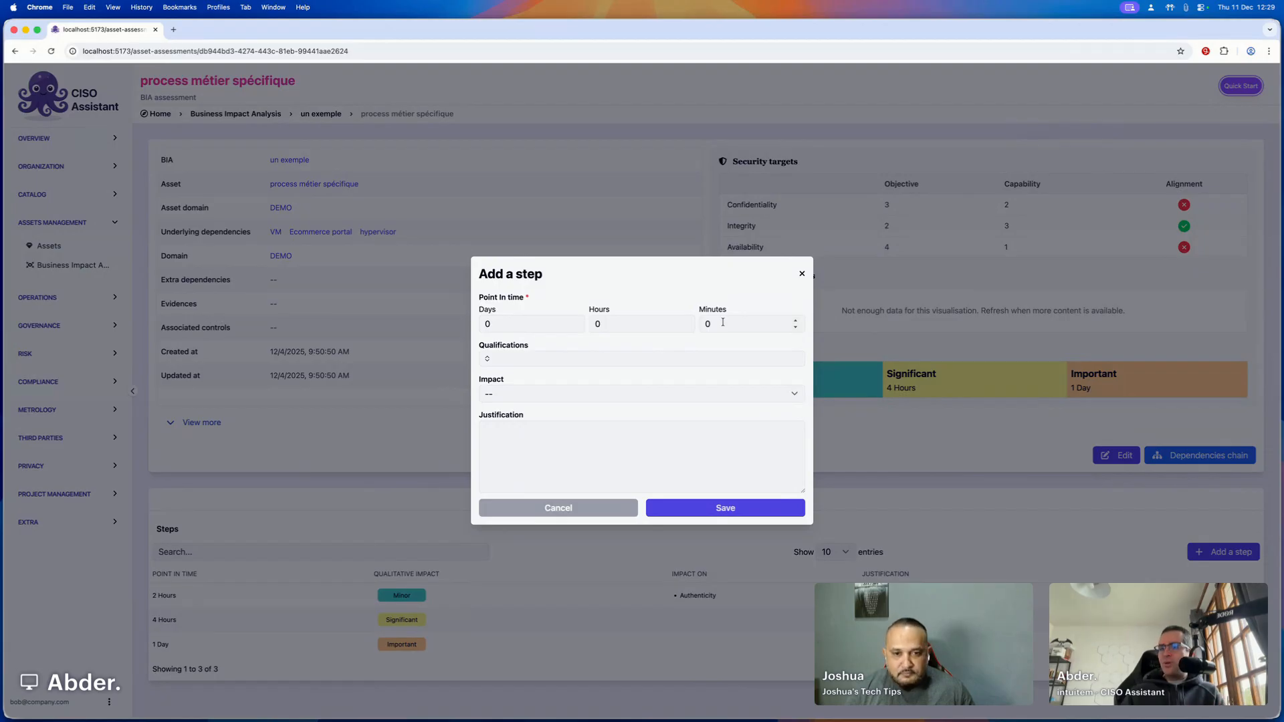
click(623, 328)
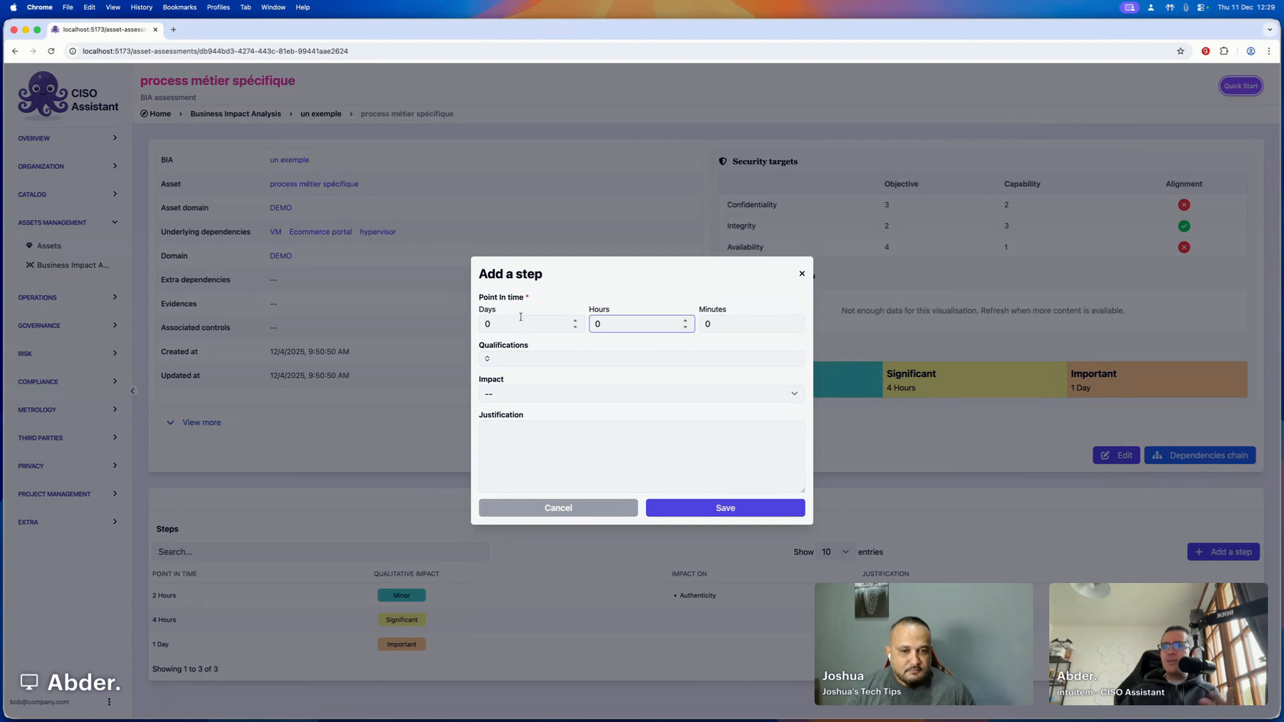
click(526, 394)
click(476, 372)
click(534, 353)
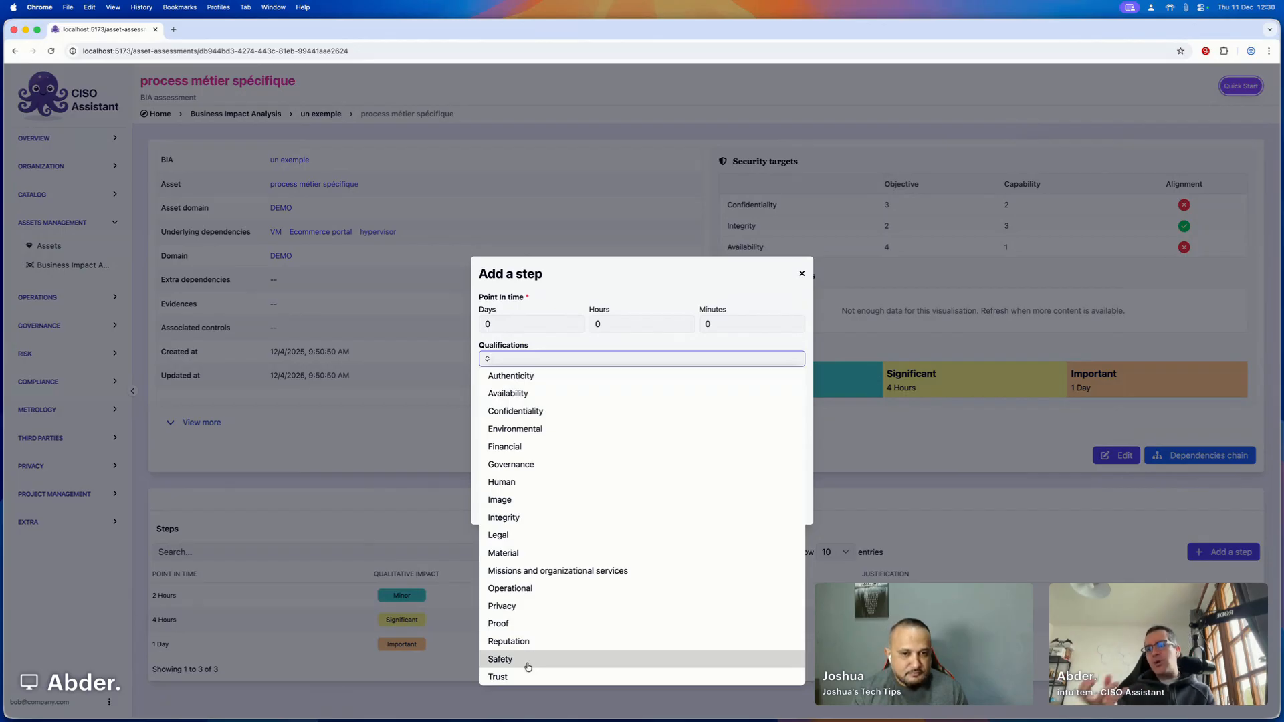
click(625, 274)
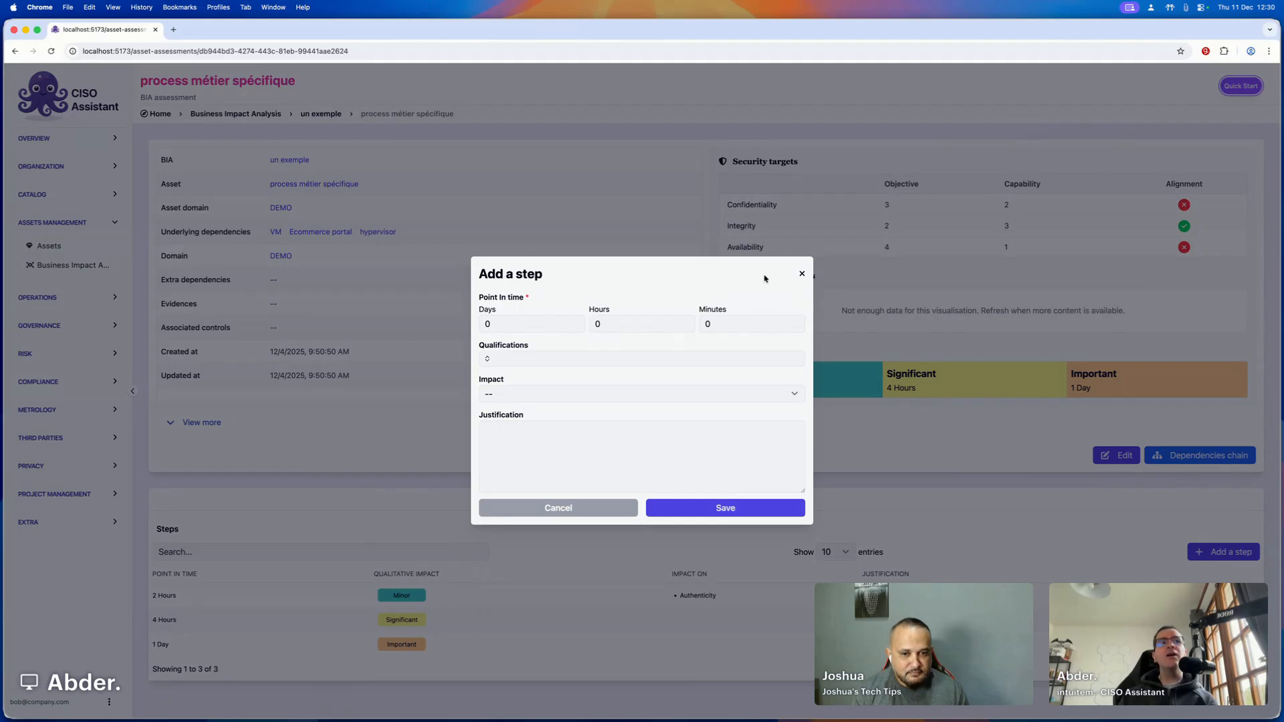
click(802, 273)
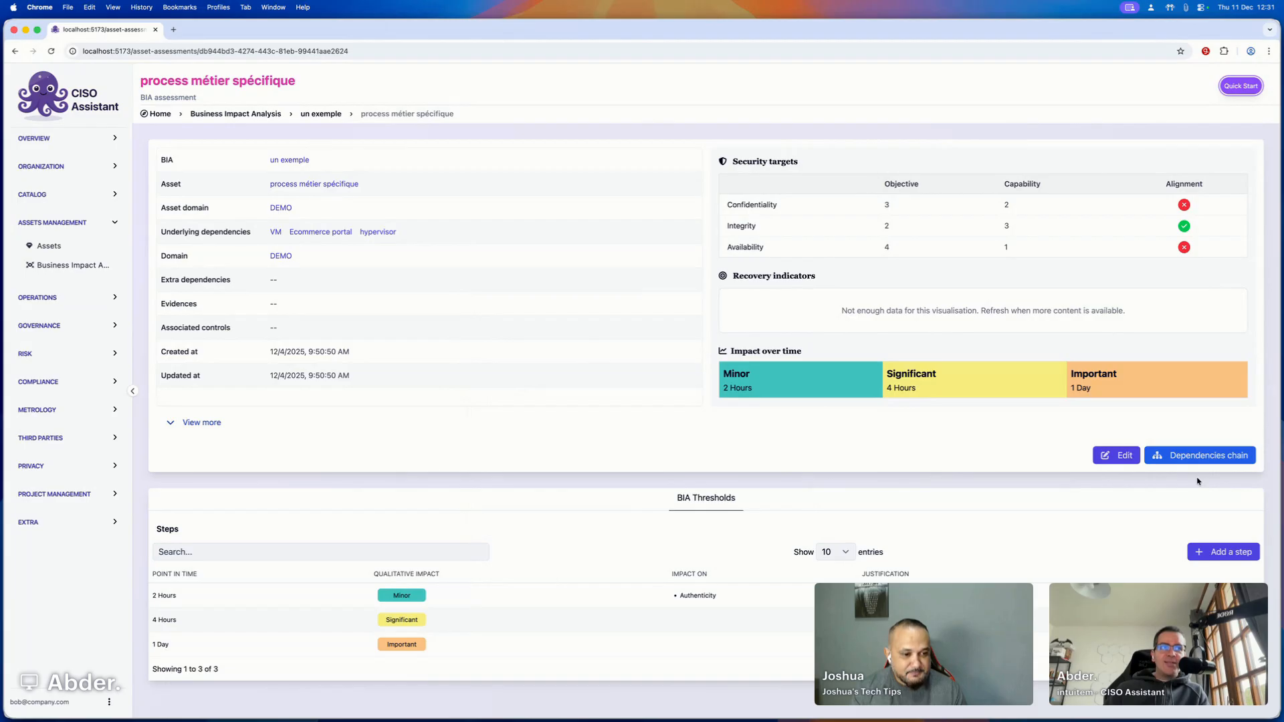
View the assessment's dependencies chain, spreading the VM and Ecommerce portal nodes apart, and return to the assessment.
click(1208, 460)
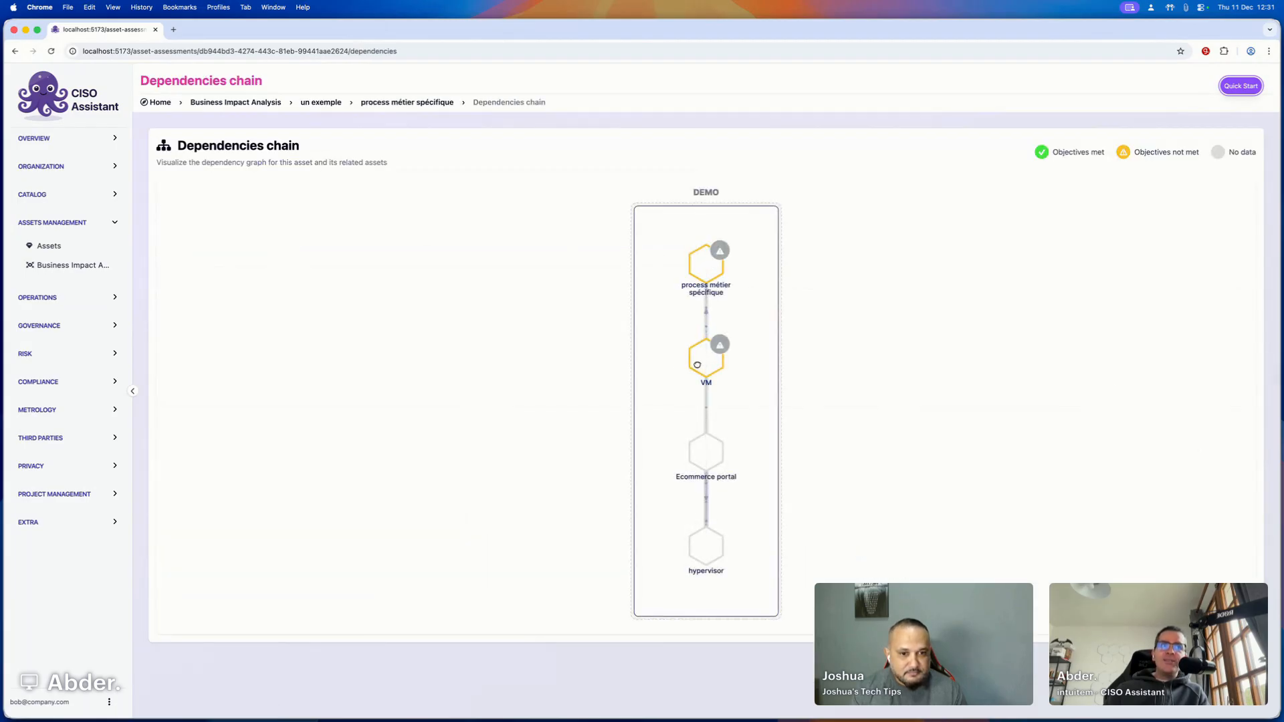
drag(696, 364, 652, 366)
drag(717, 455, 732, 456)
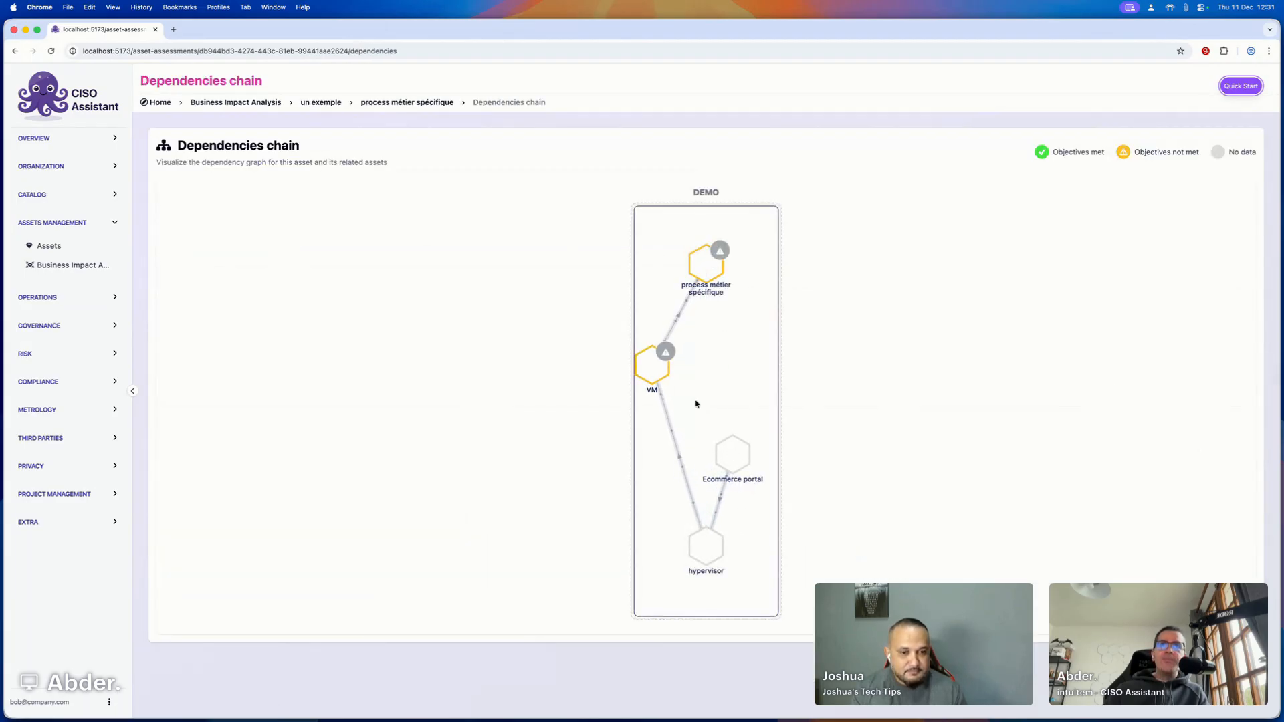
click(376, 102)
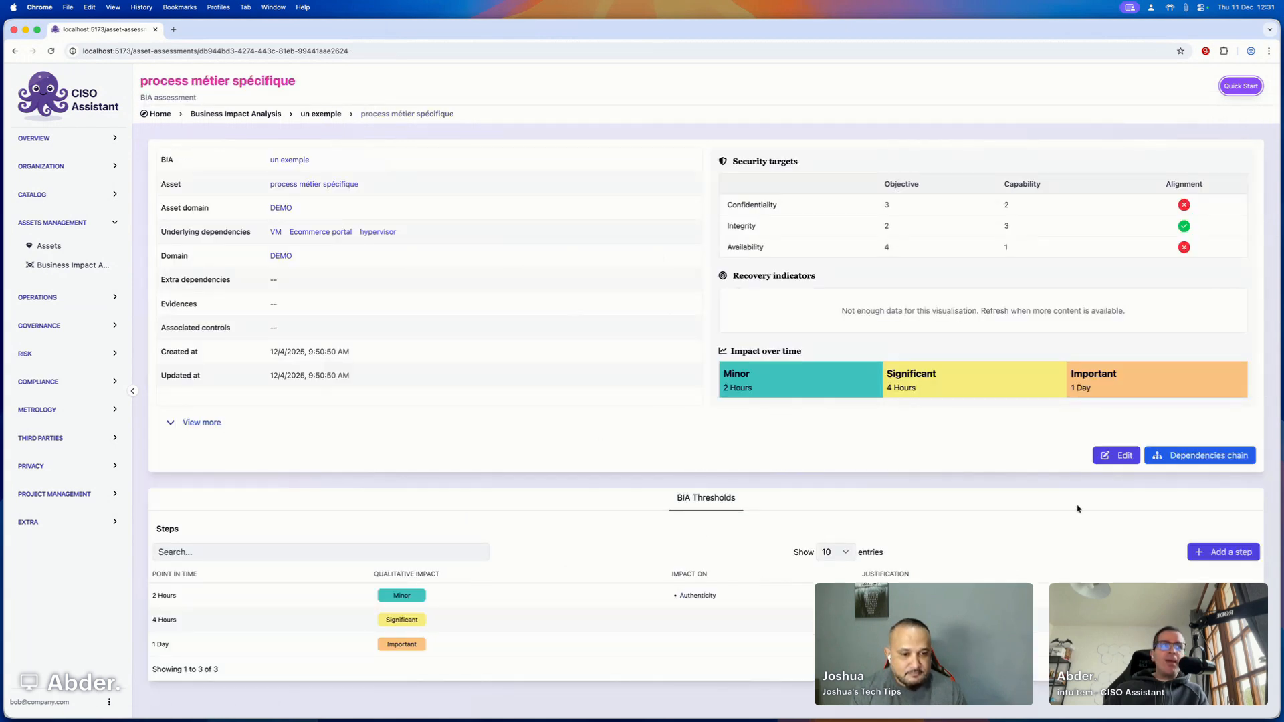
Review the report of the "un exemple" analysis, including impact over time and recovery insights, and go back to the analysis.
click(279, 163)
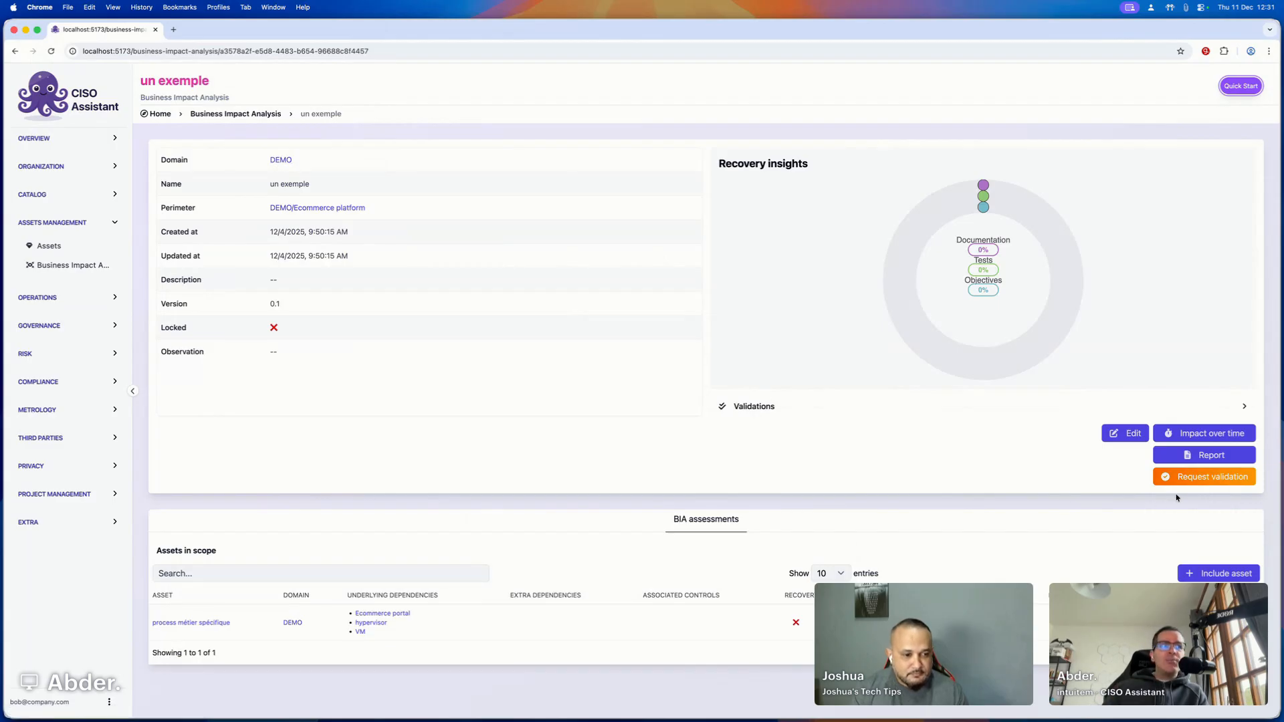
click(1204, 454)
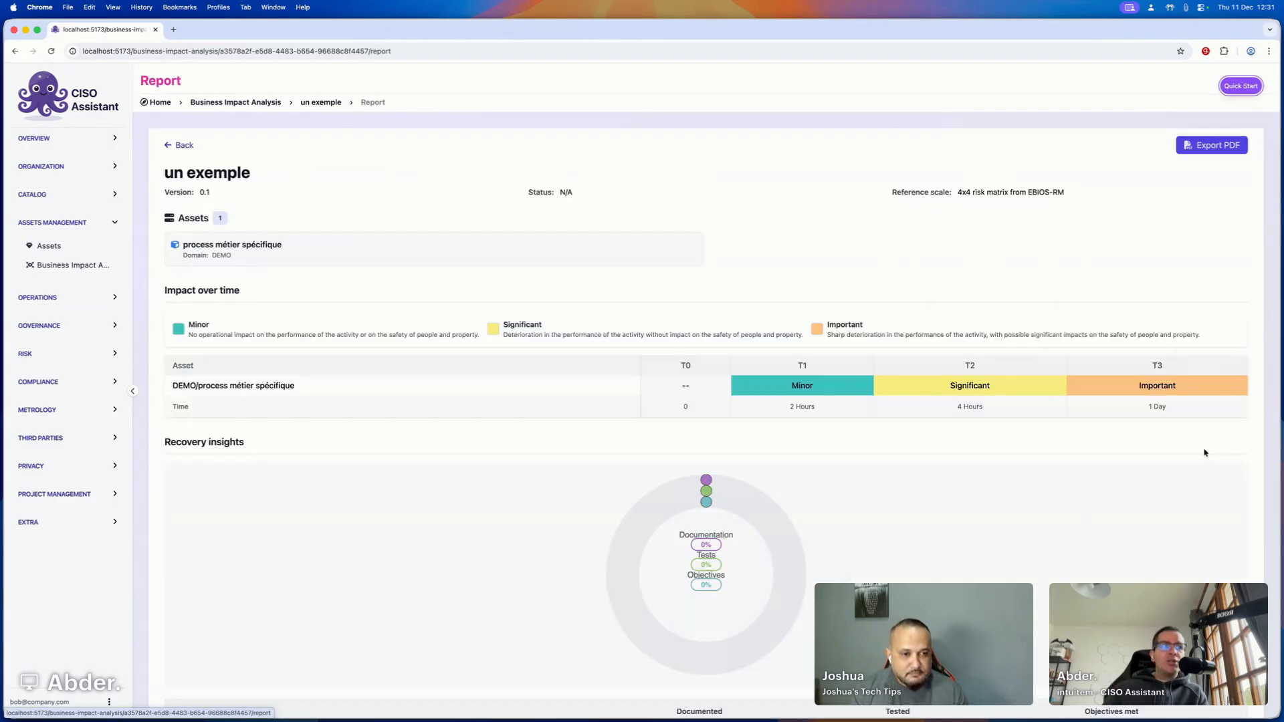
scroll(677, 360, down, 5)
scroll(677, 361, up, 5)
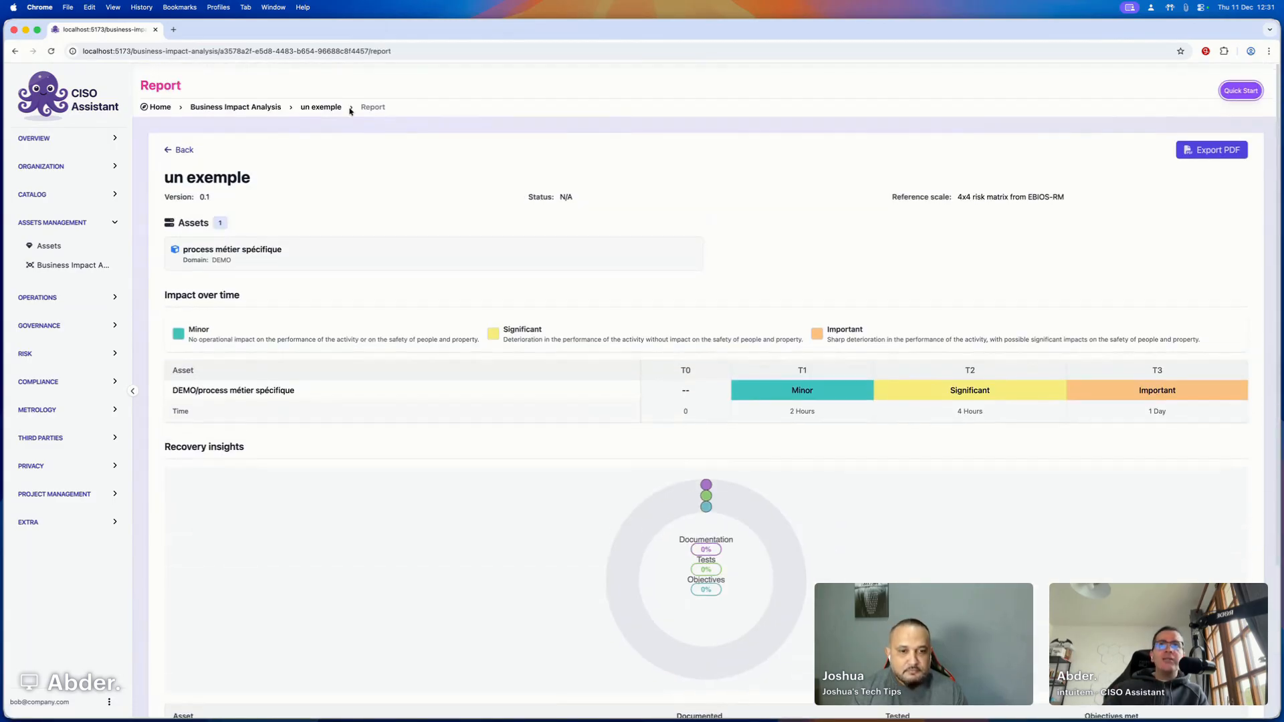
click(185, 149)
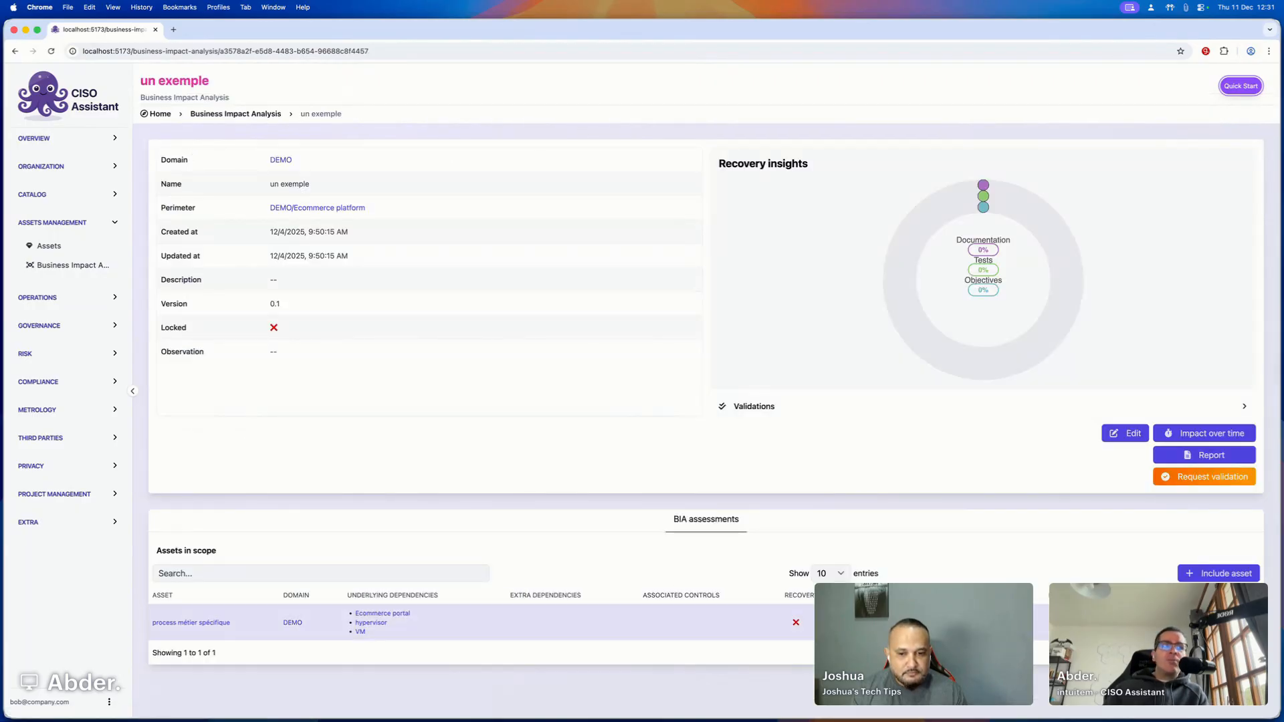
Edit the "process métier spécifique" assessment, mark its recovery as documented and tested, and save it.
click(1233, 622)
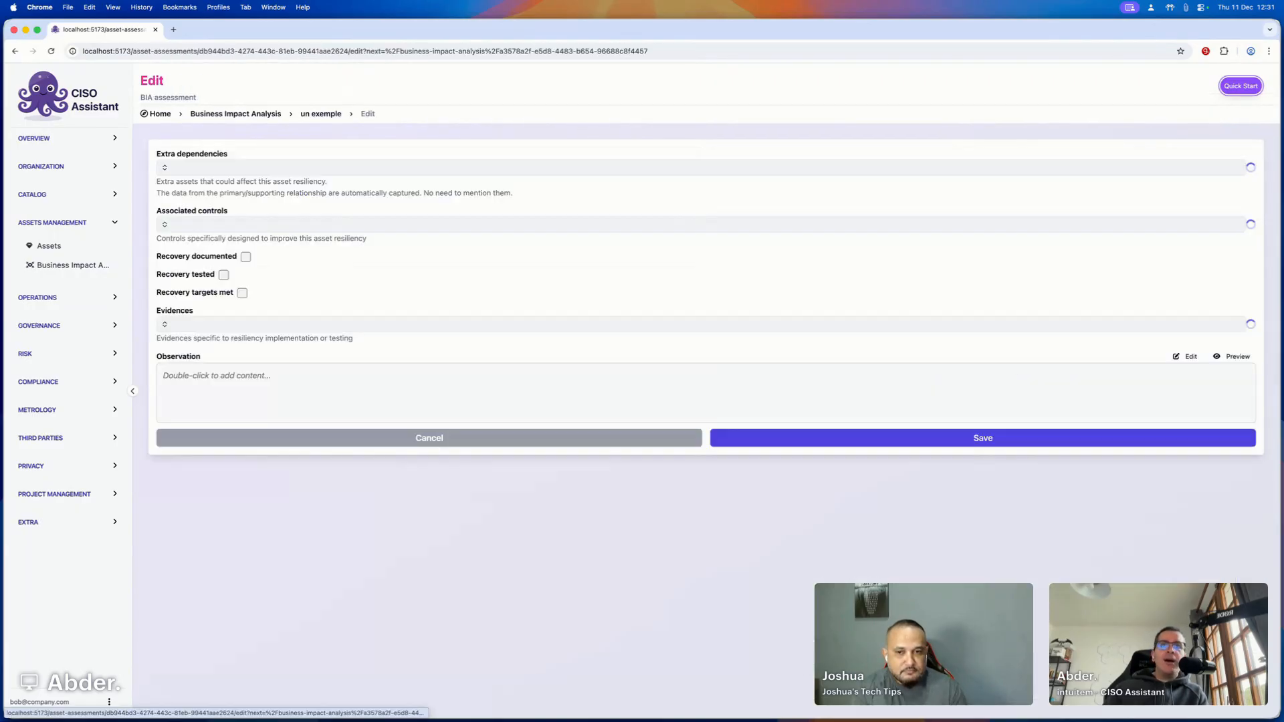
scroll(241, 270, up, 5)
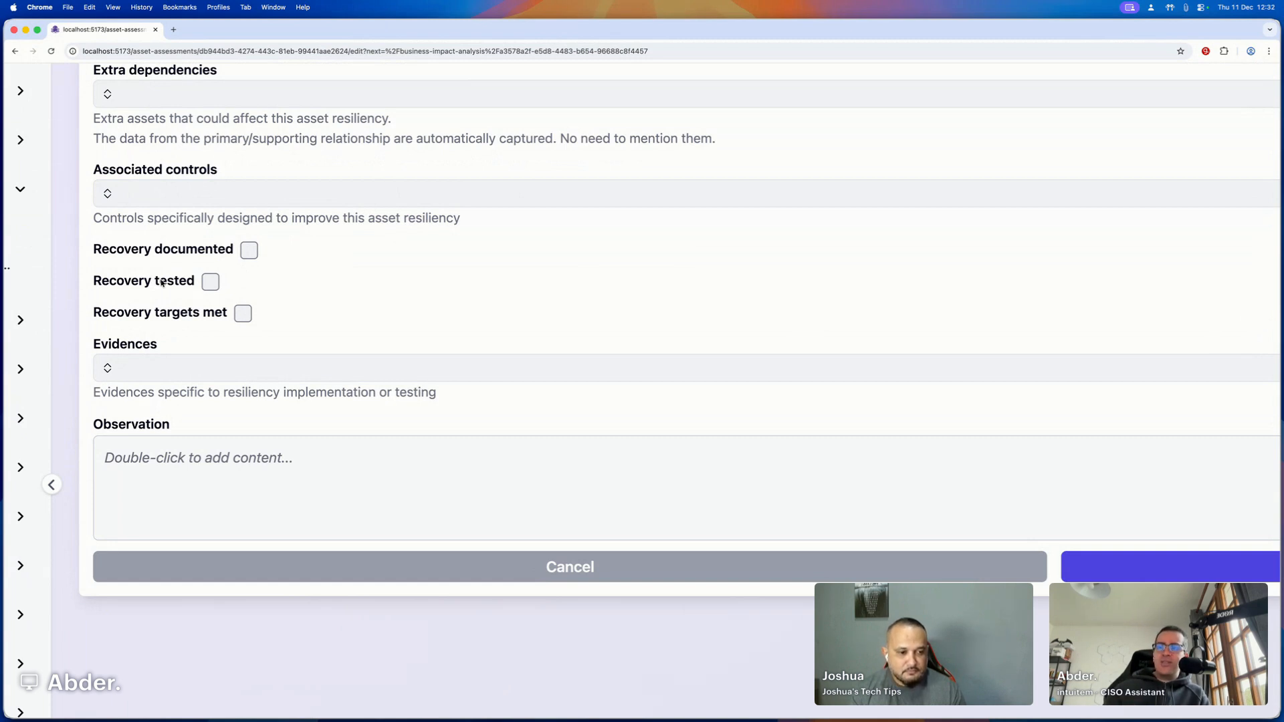
drag(144, 251, 230, 255)
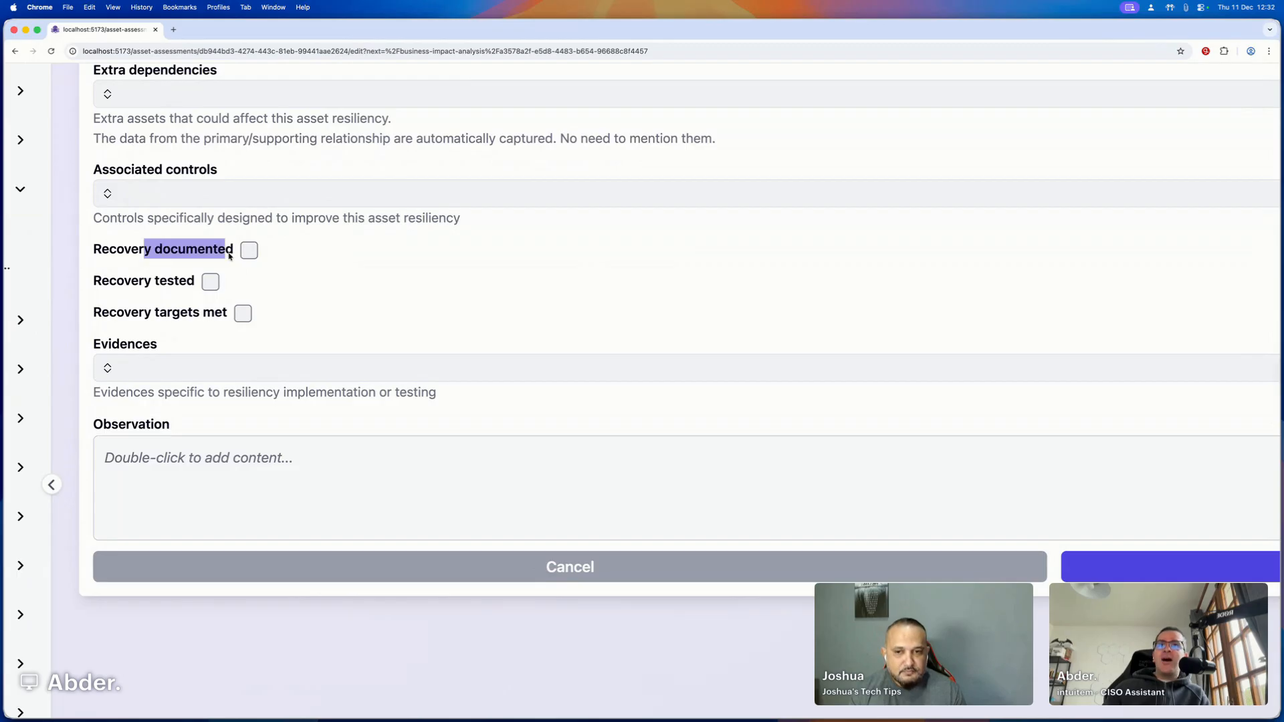
click(146, 287)
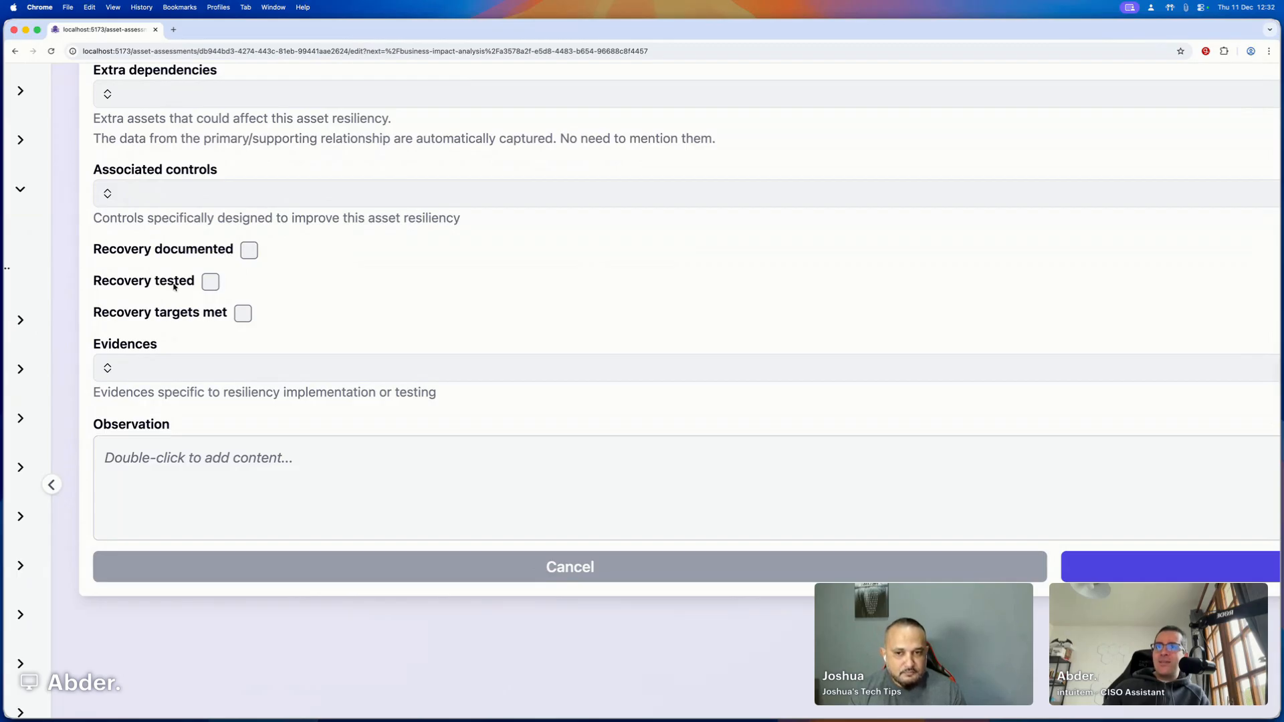
drag(150, 315, 225, 317)
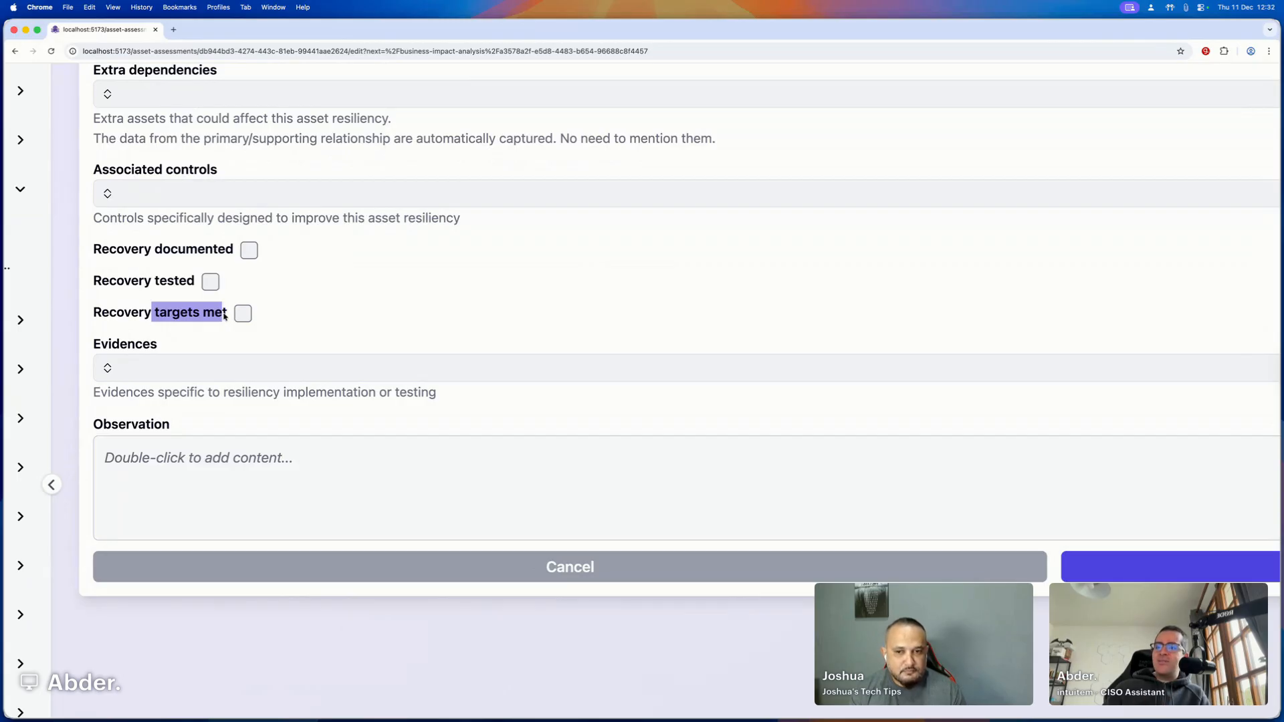
click(122, 314)
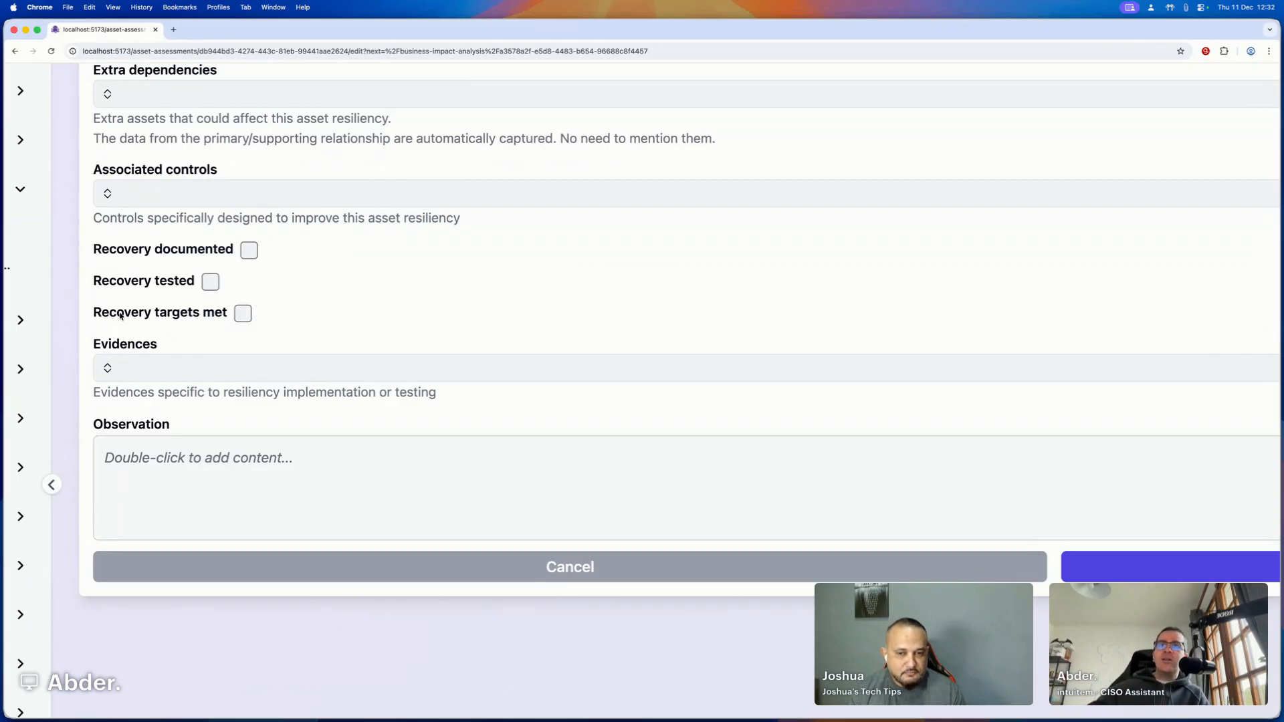
scroll(594, 364, down, 5)
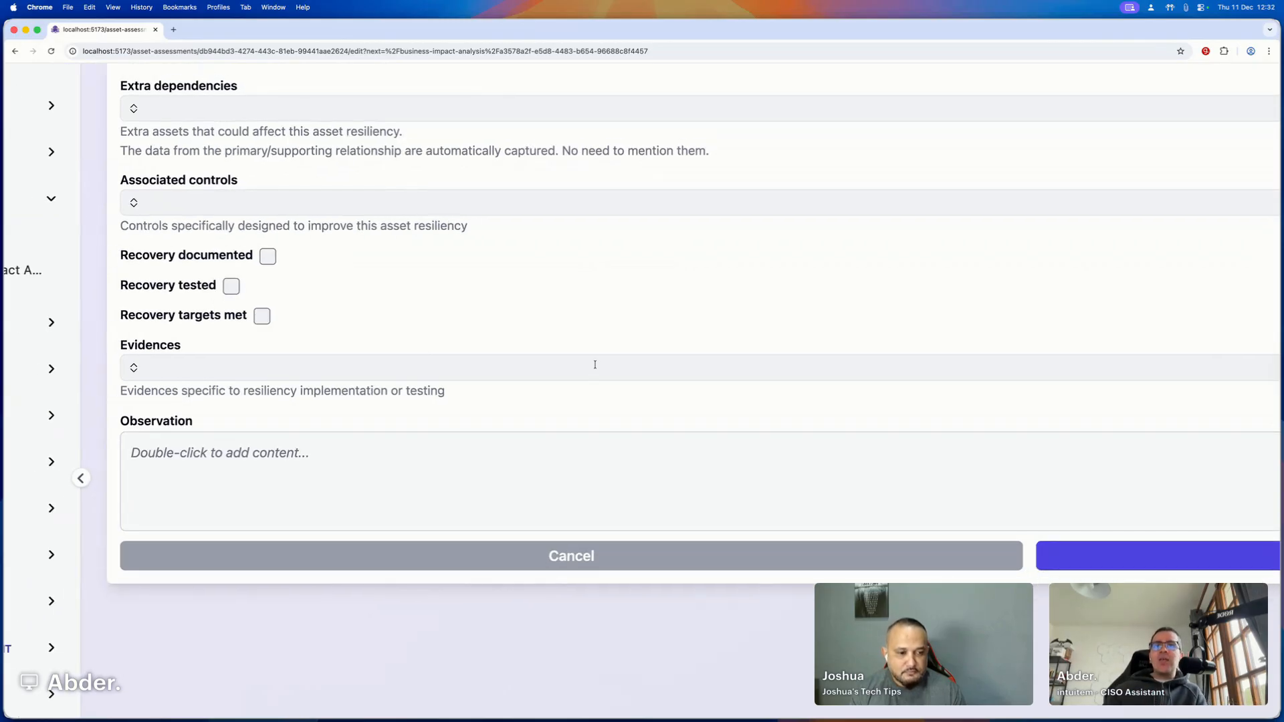
click(266, 273)
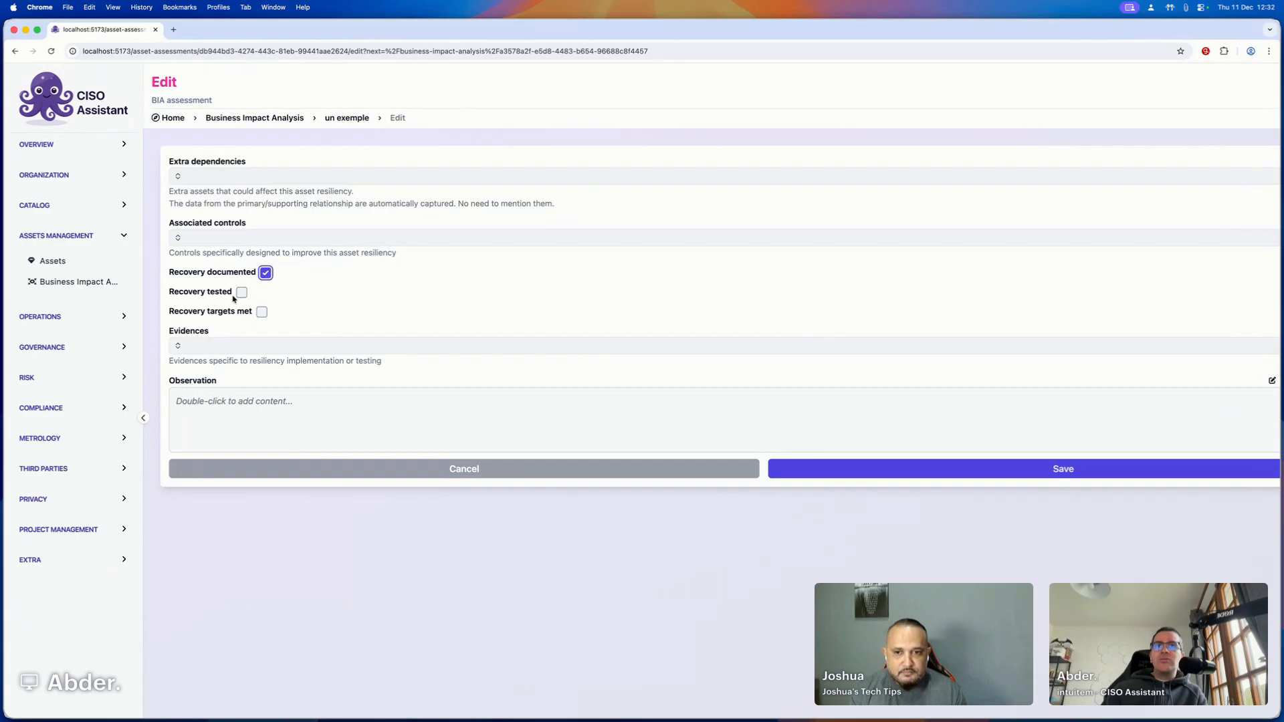
click(241, 292)
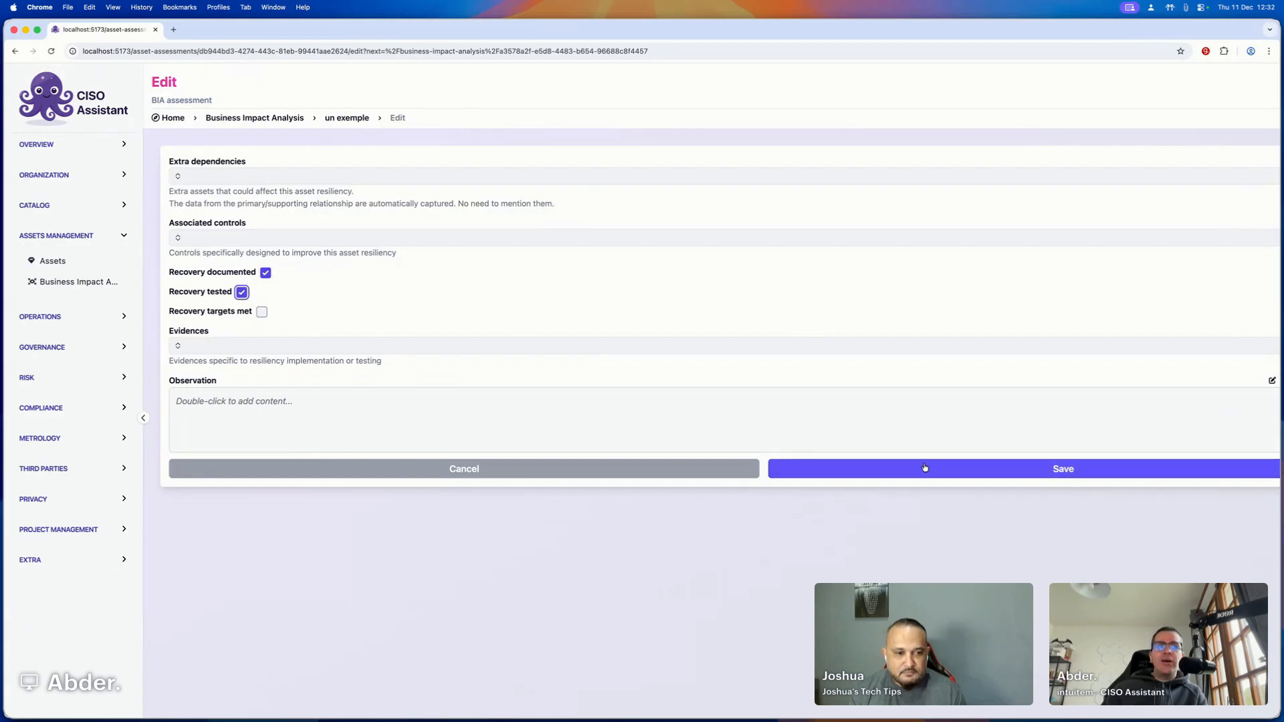
click(1055, 468)
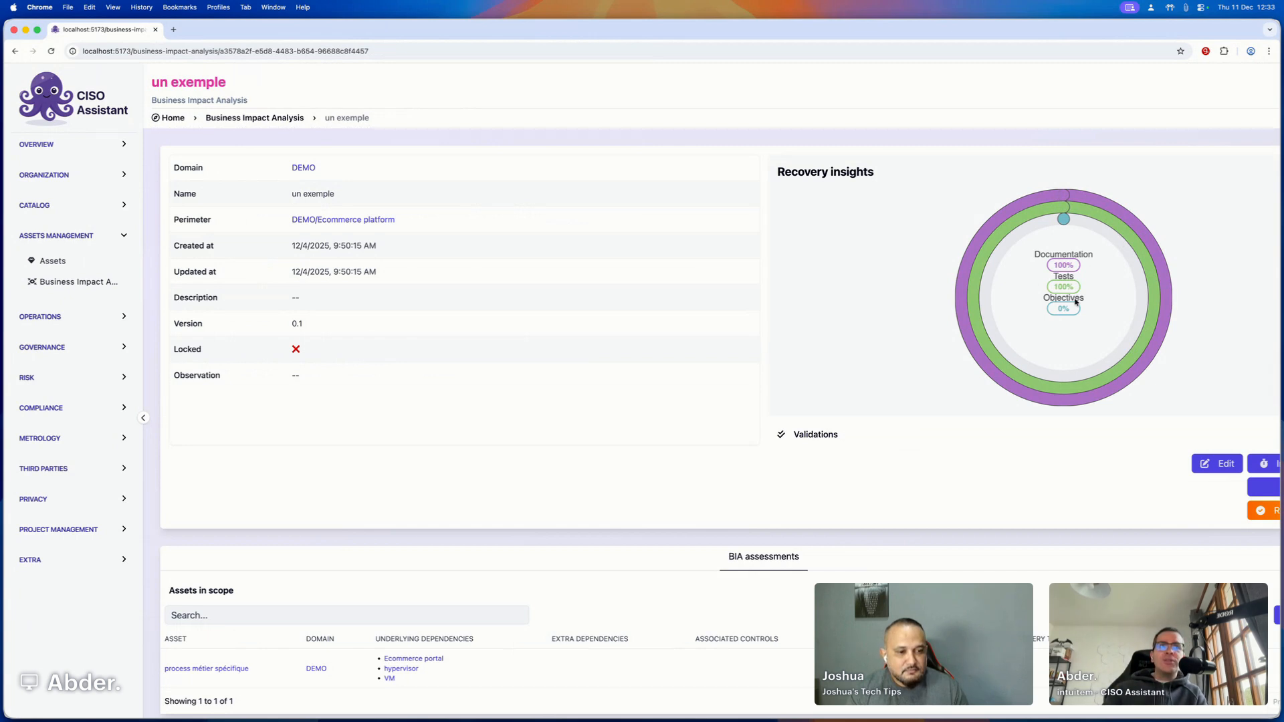
key(super+minus)
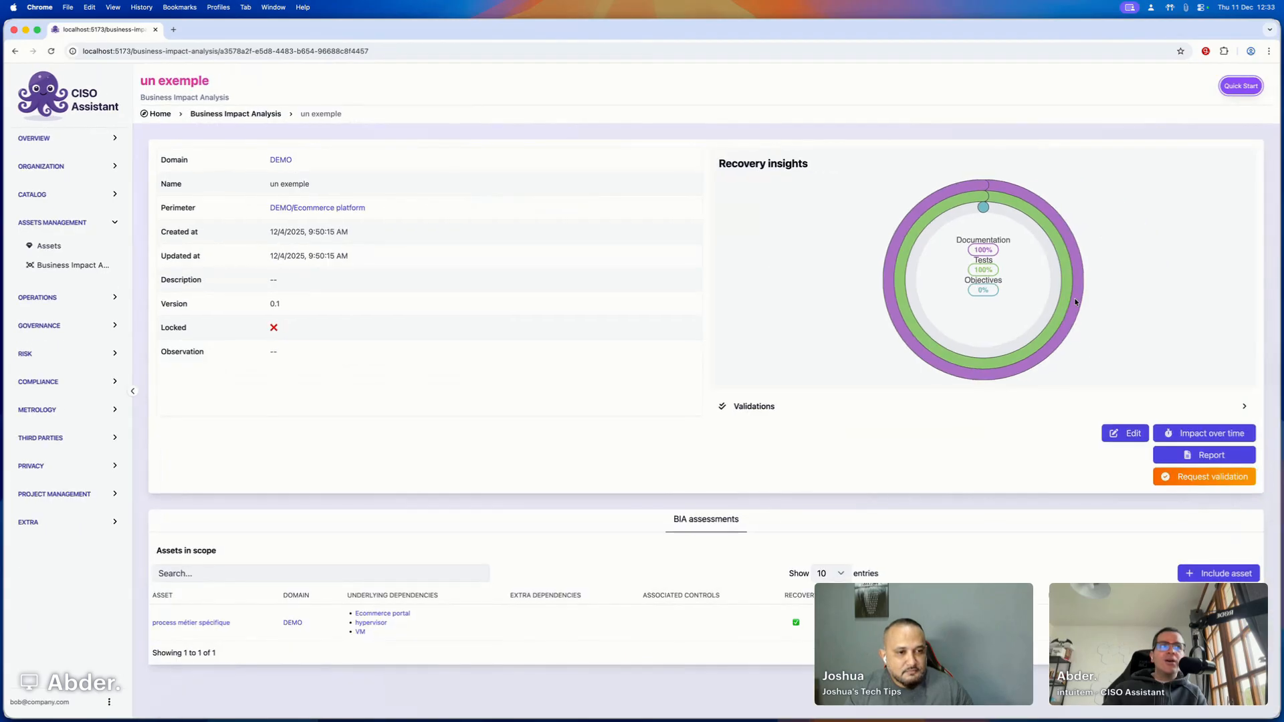
Review the report's recovery insights and its objectives versus capabilities comparison, and return to the "un exemple" analysis.
click(1211, 455)
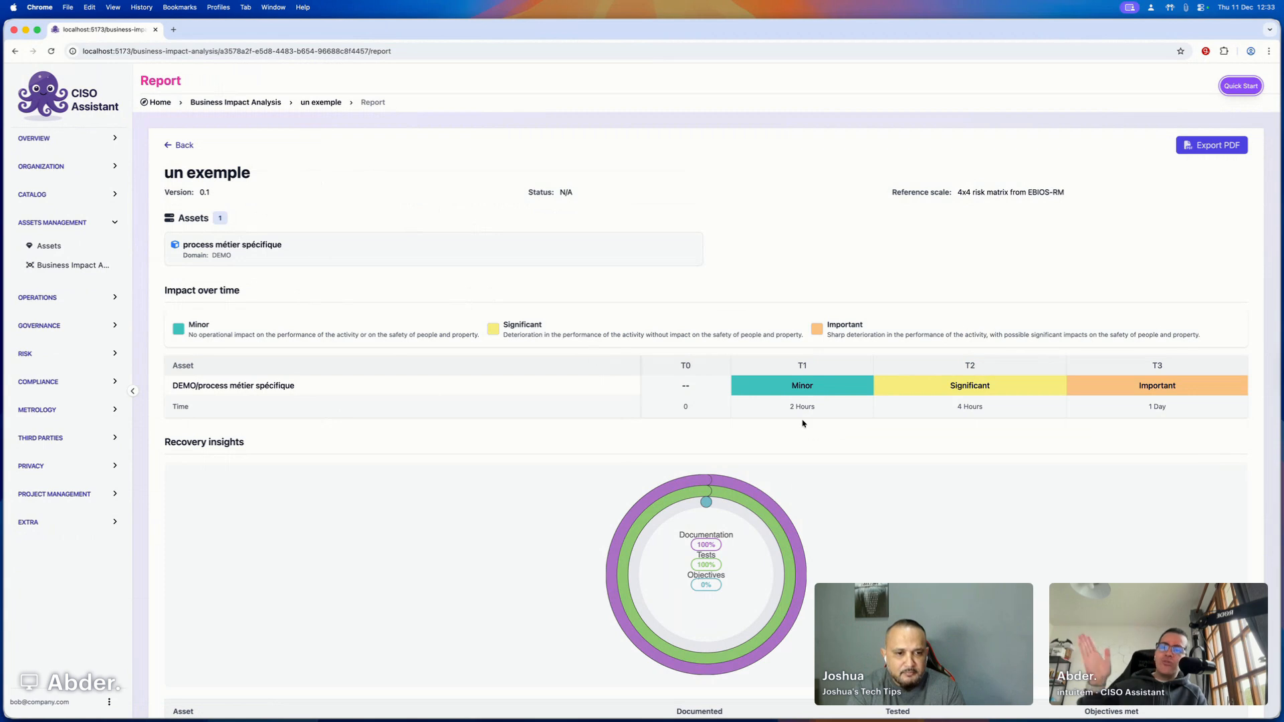
scroll(849, 424, down, 3)
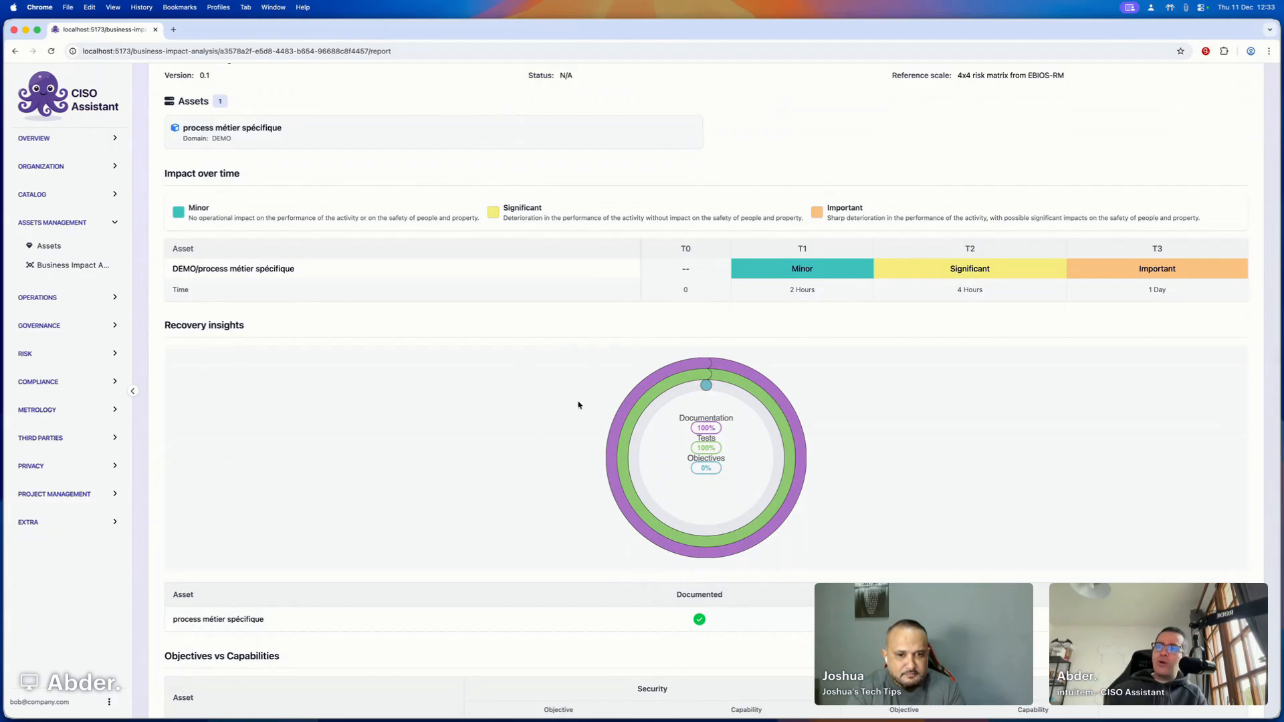
scroll(734, 464, down, 2)
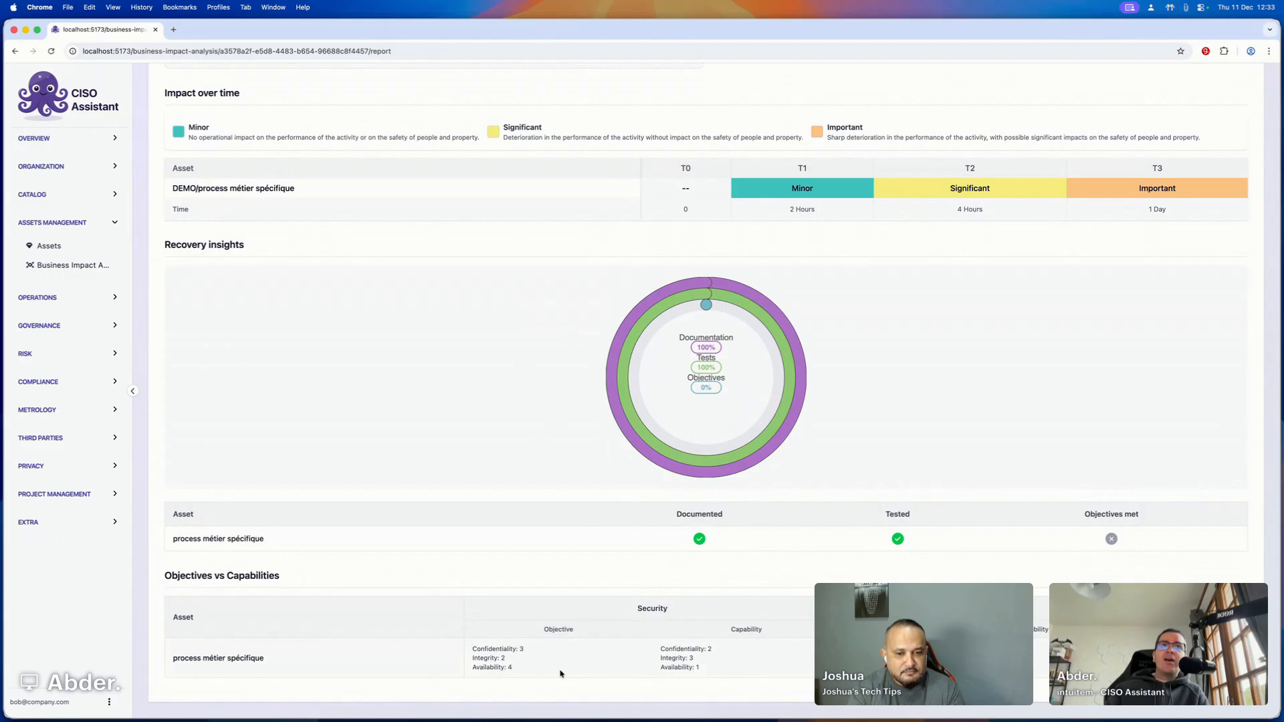
scroll(560, 673, up, 5)
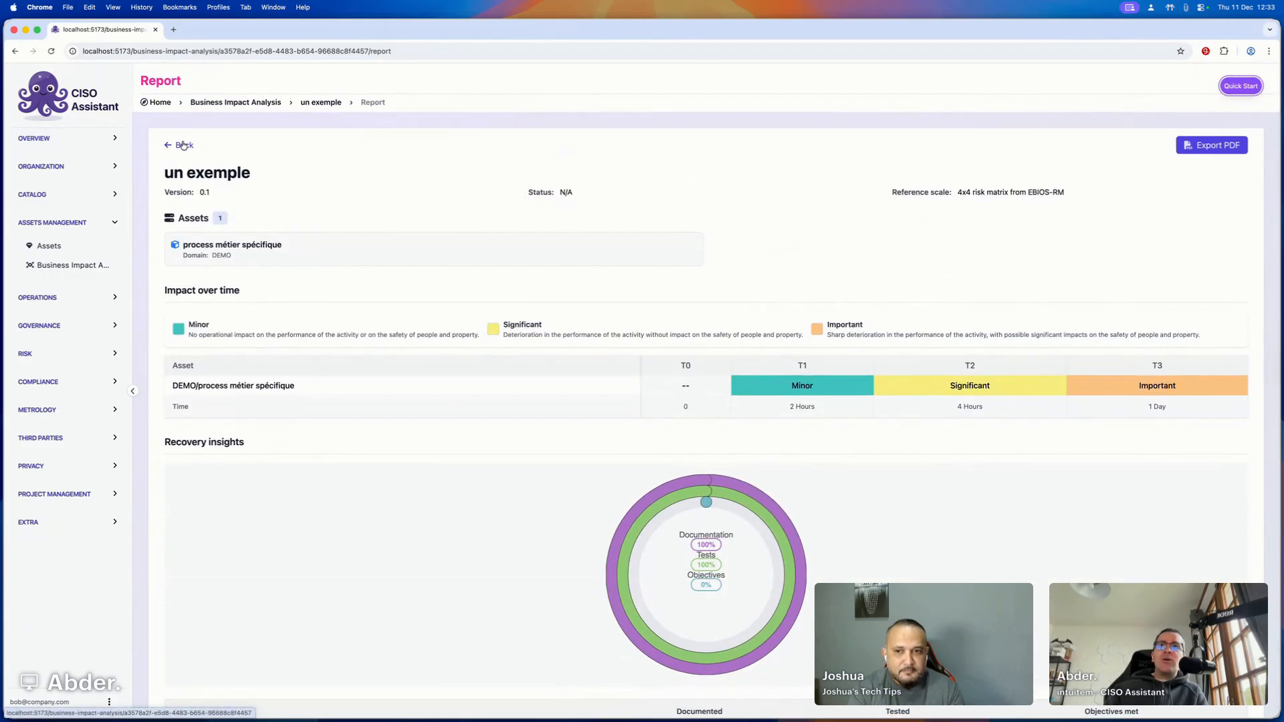
click(182, 145)
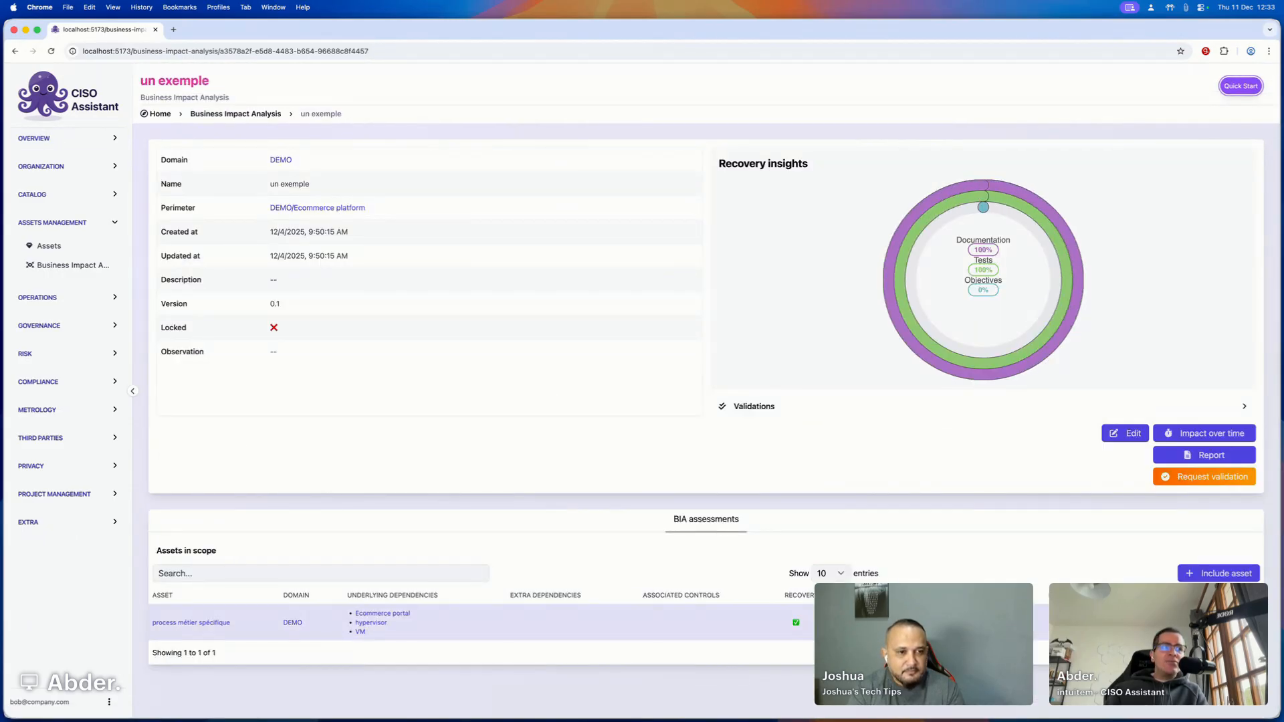
Associate the DEMO/Communication plan document control with the "process métier spécifique" assessment and save it.
click(1235, 622)
click(201, 226)
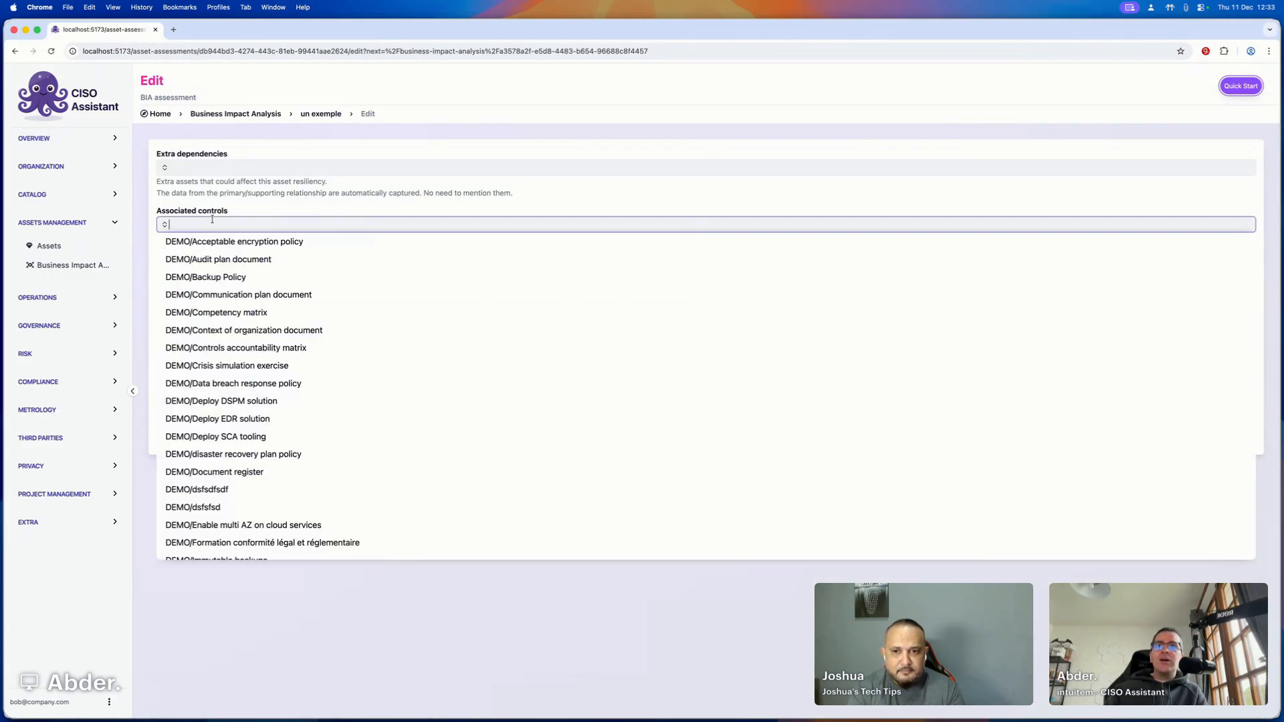
click(260, 294)
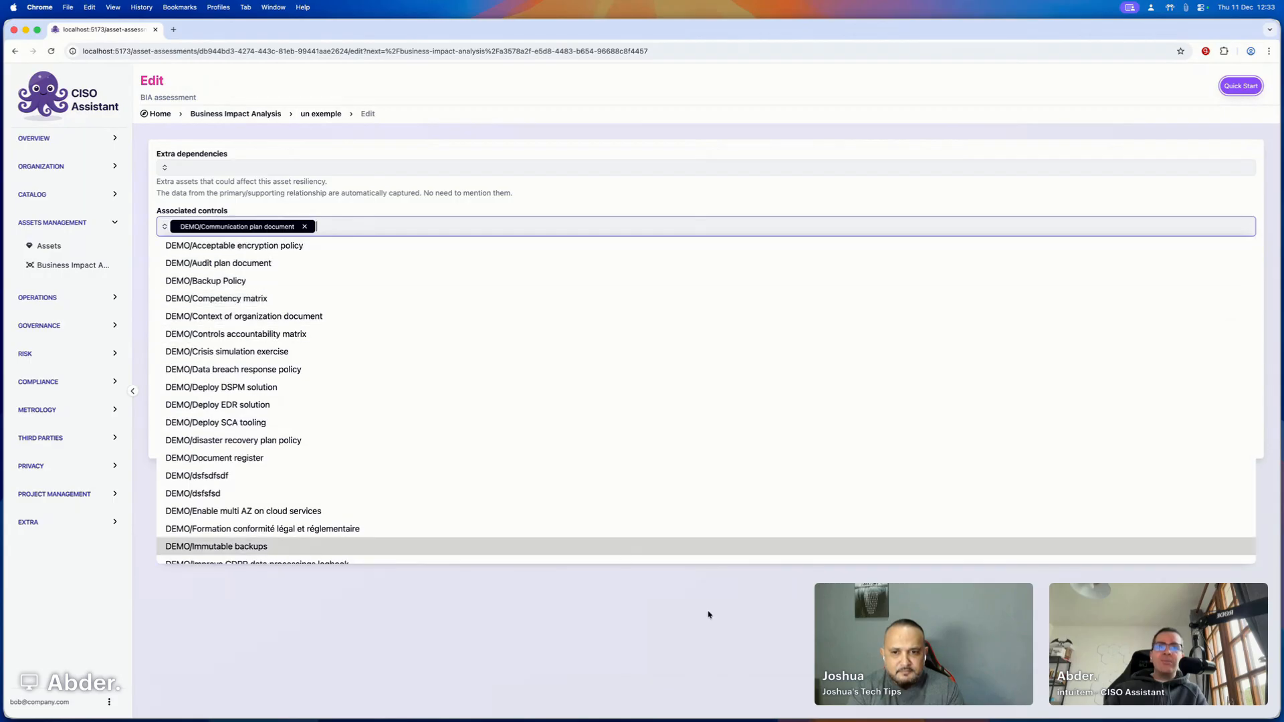
click(754, 634)
click(960, 444)
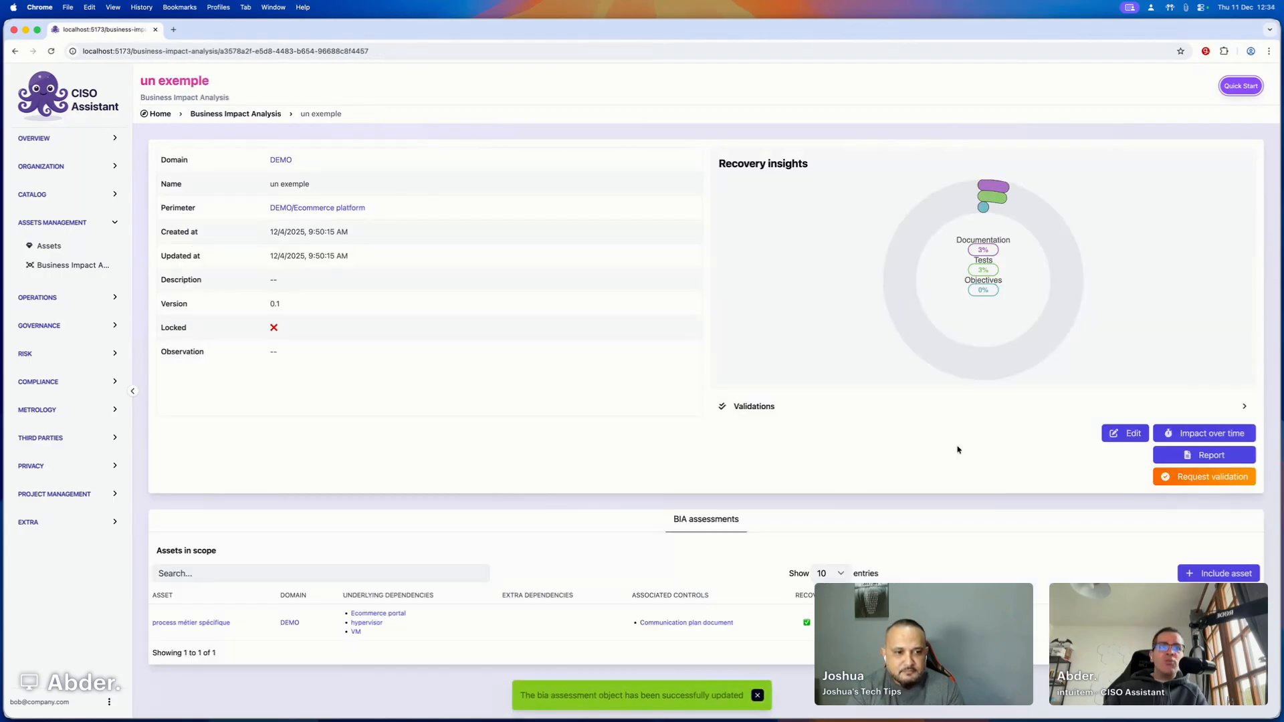
Reopen the "un exemple" report and examine its applied controls section.
click(1203, 455)
scroll(740, 361, down, 5)
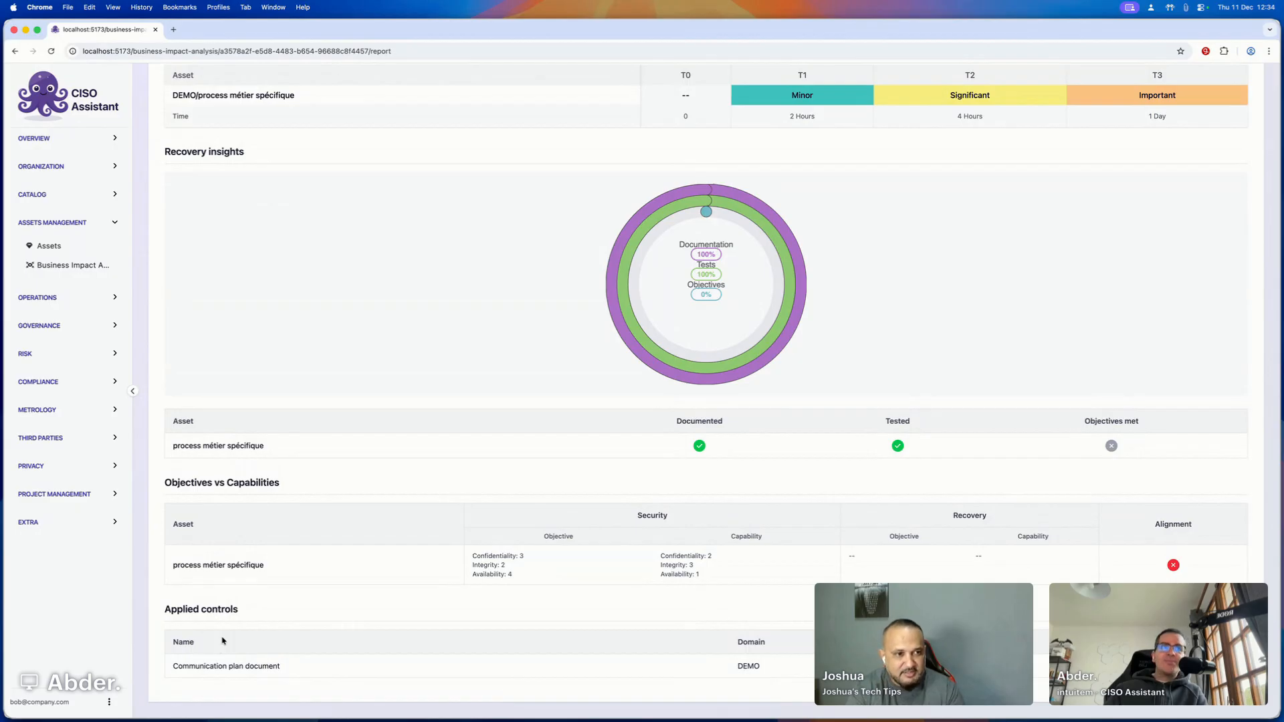
scroll(222, 640, up, 5)
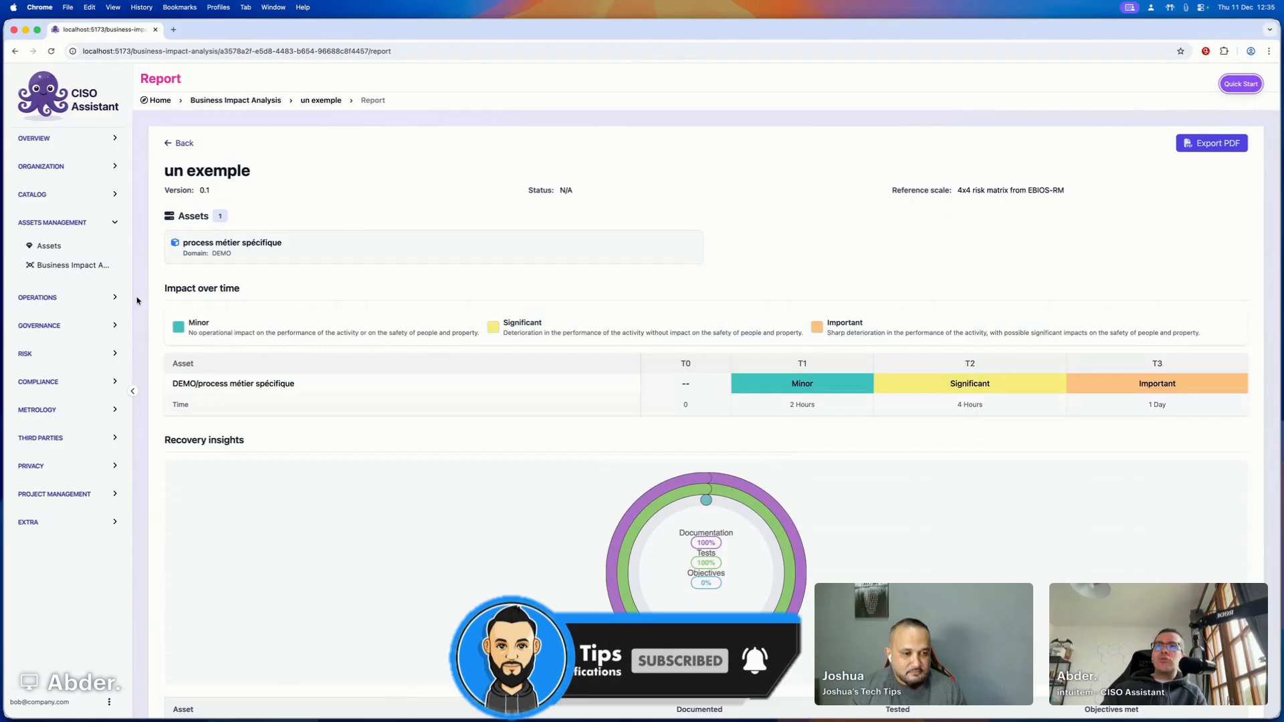
Look over the operations and compliance sections and view the list of audits.
click(79, 299)
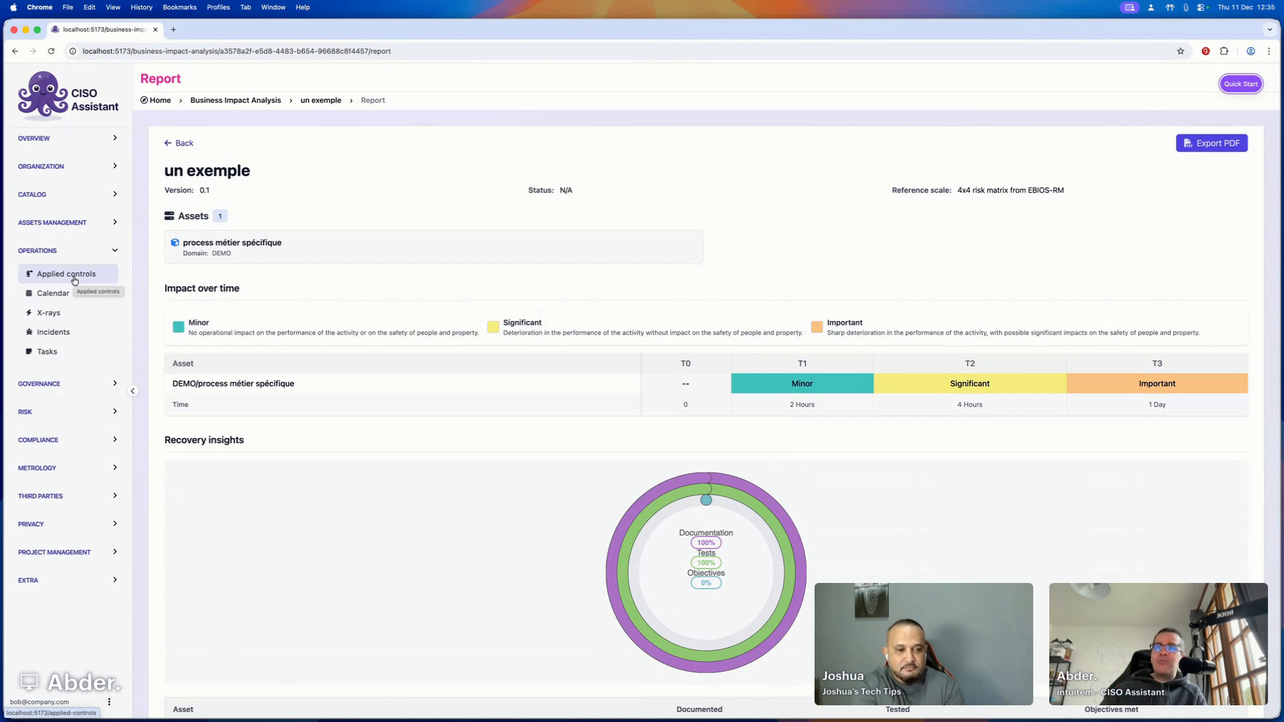
click(77, 440)
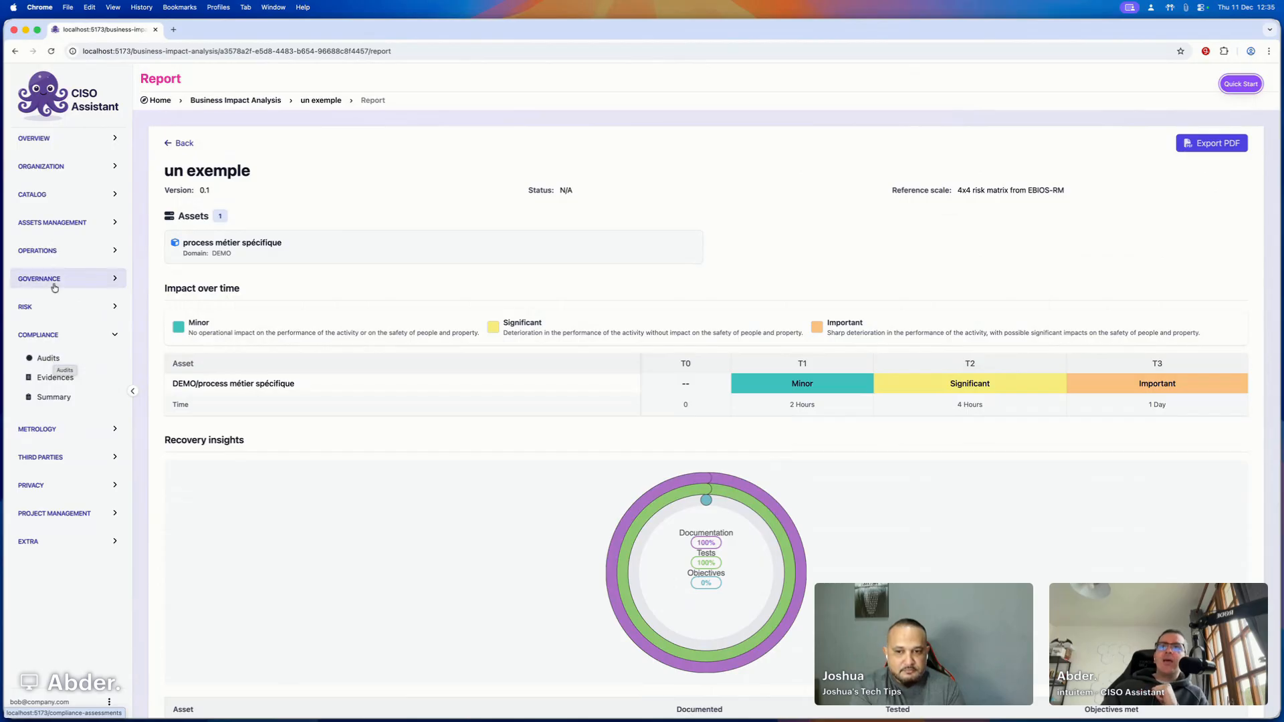
click(72, 365)
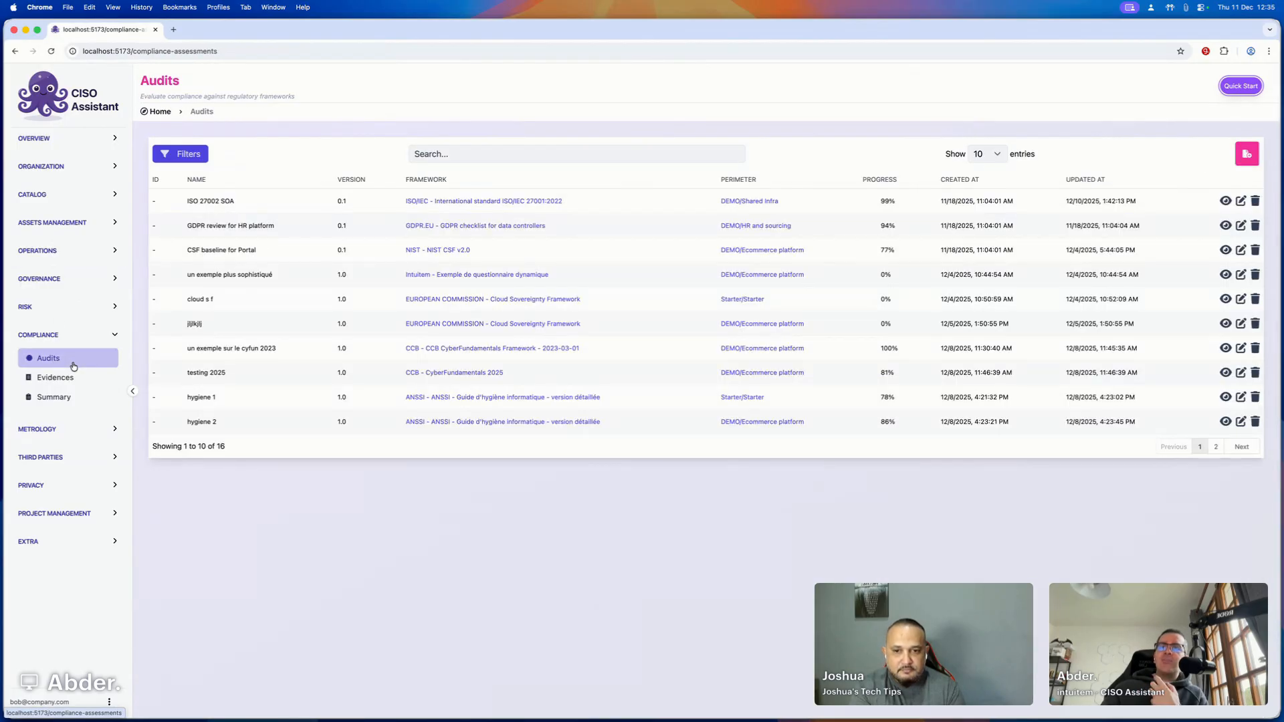
Open the governance libraries and examine the store's providers, frameworks and languages, and the area for adding a custom YAML library.
click(64, 279)
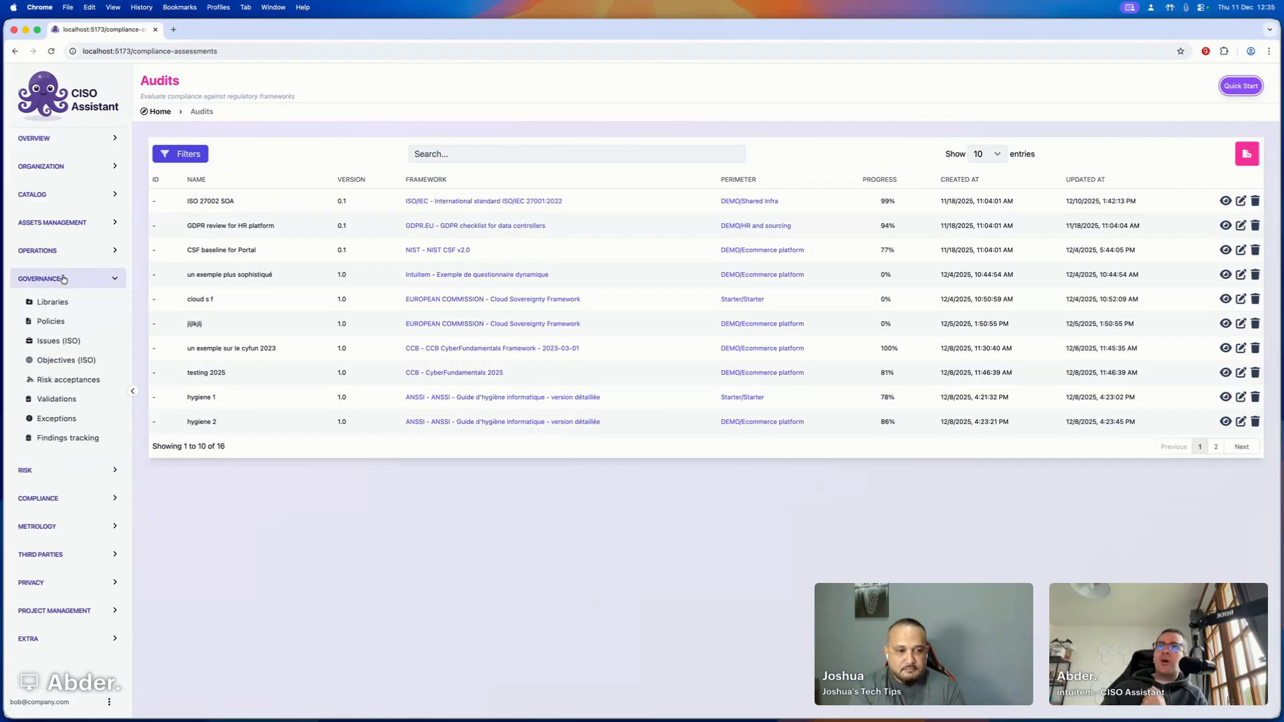
click(68, 301)
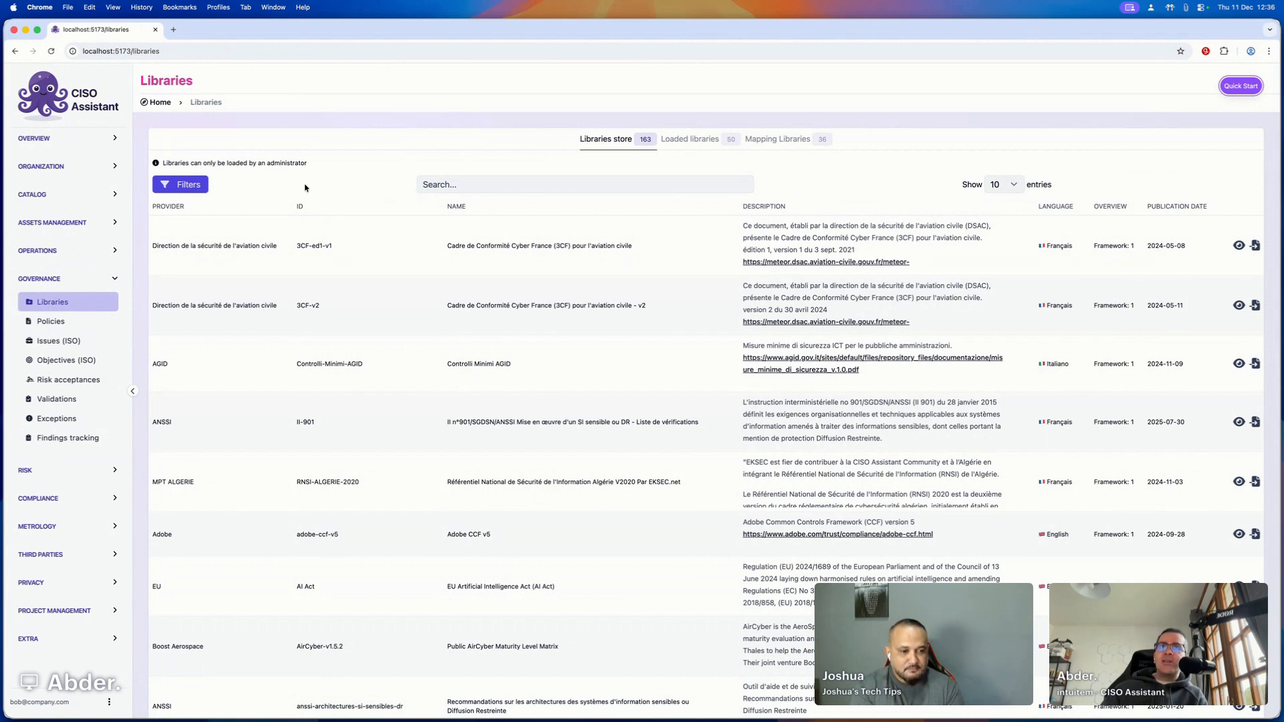
scroll(312, 271, down, 5)
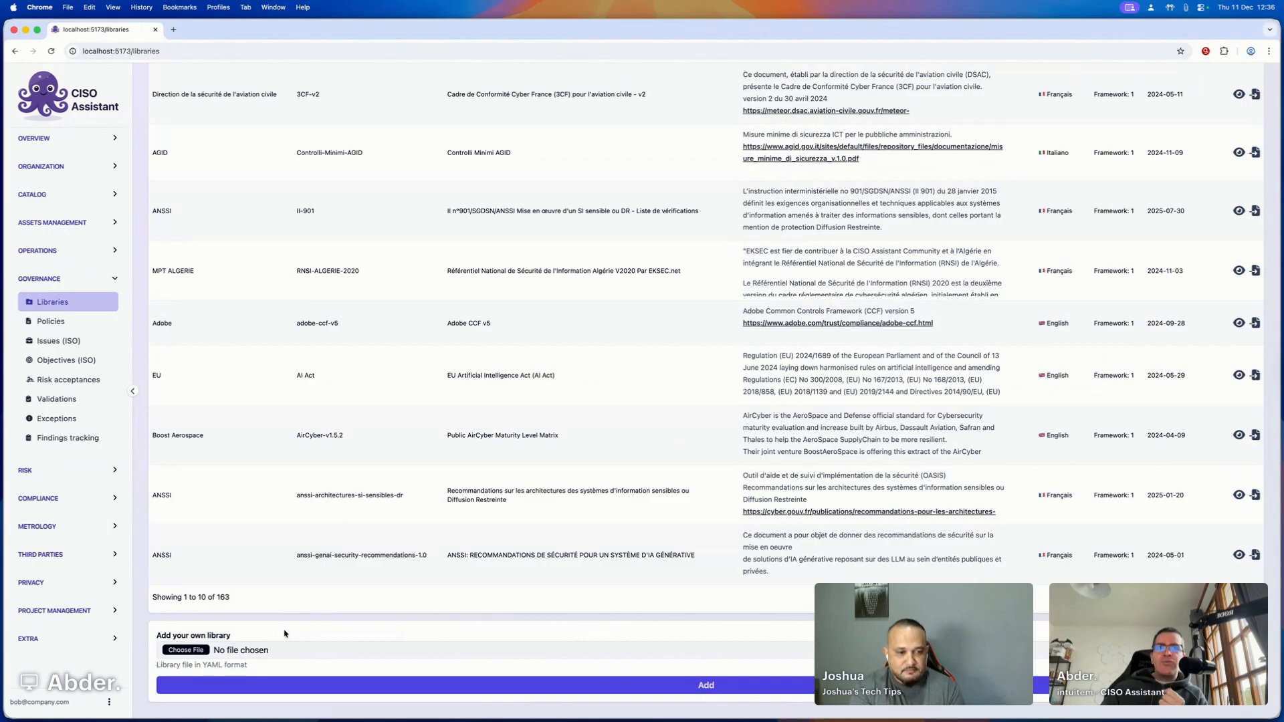
scroll(284, 633, up, 5)
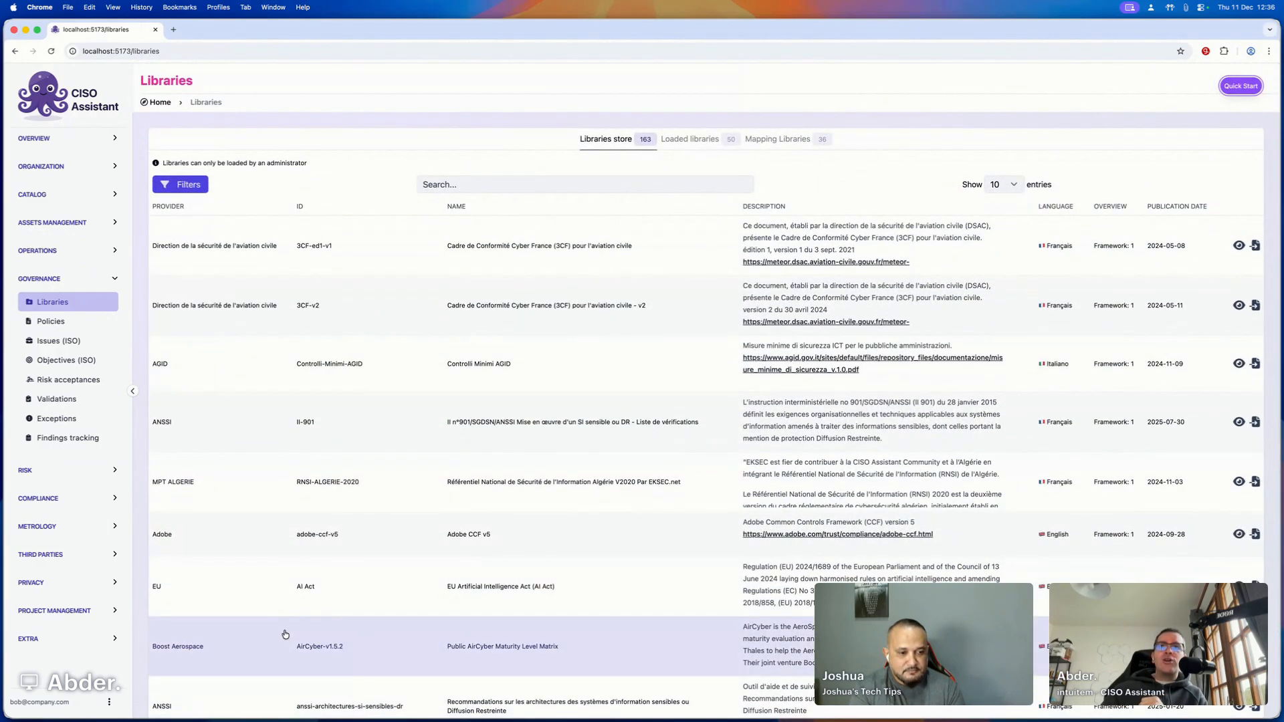
scroll(285, 634, down, 3)
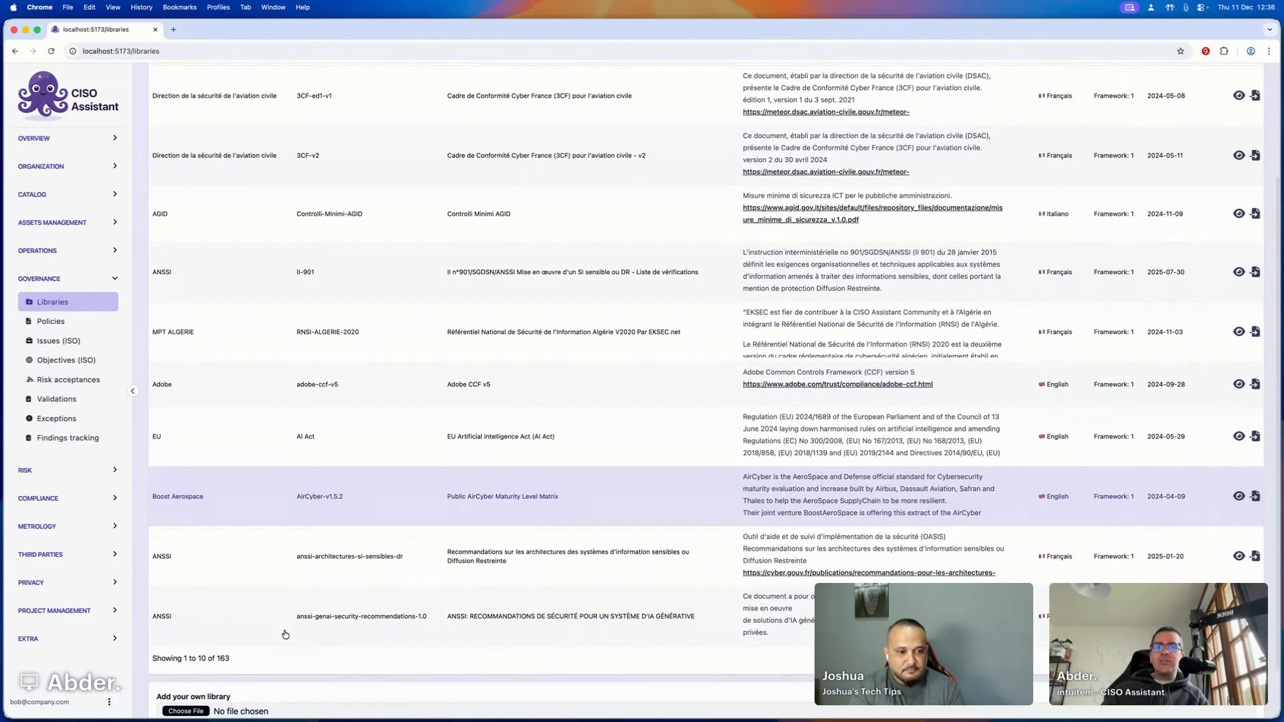
scroll(245, 623, up, 3)
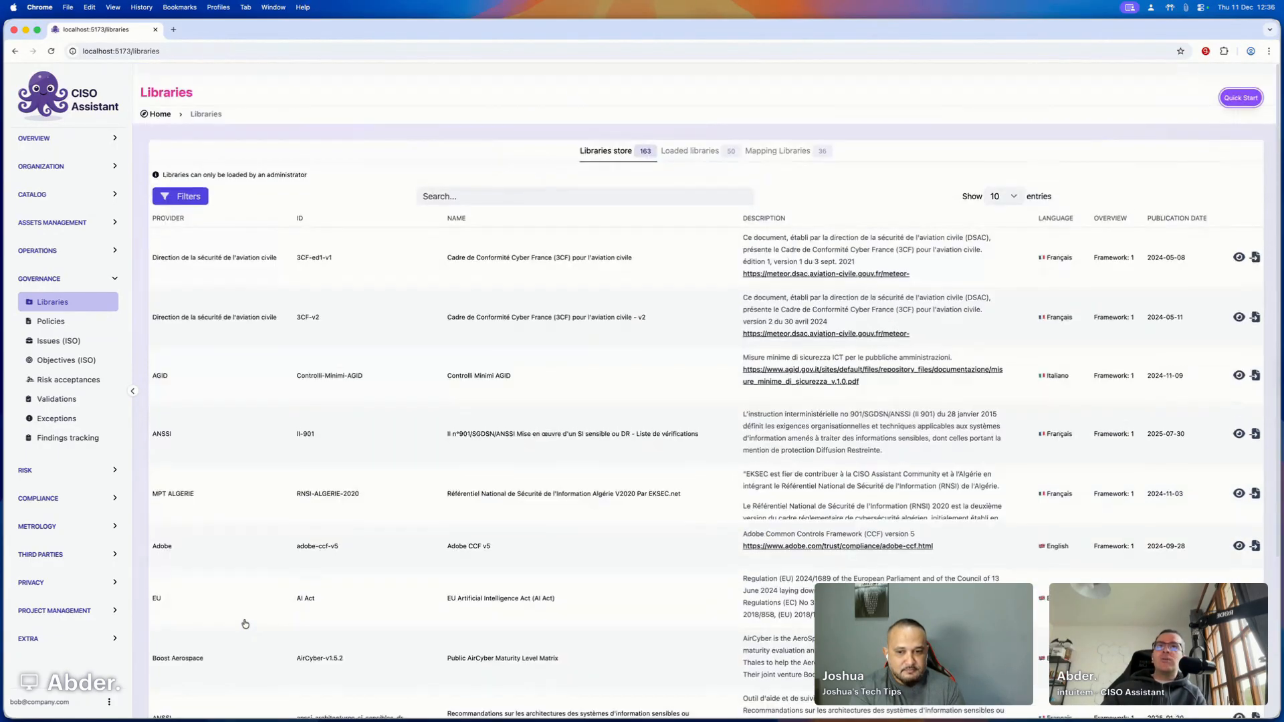
scroll(303, 193, down, 3)
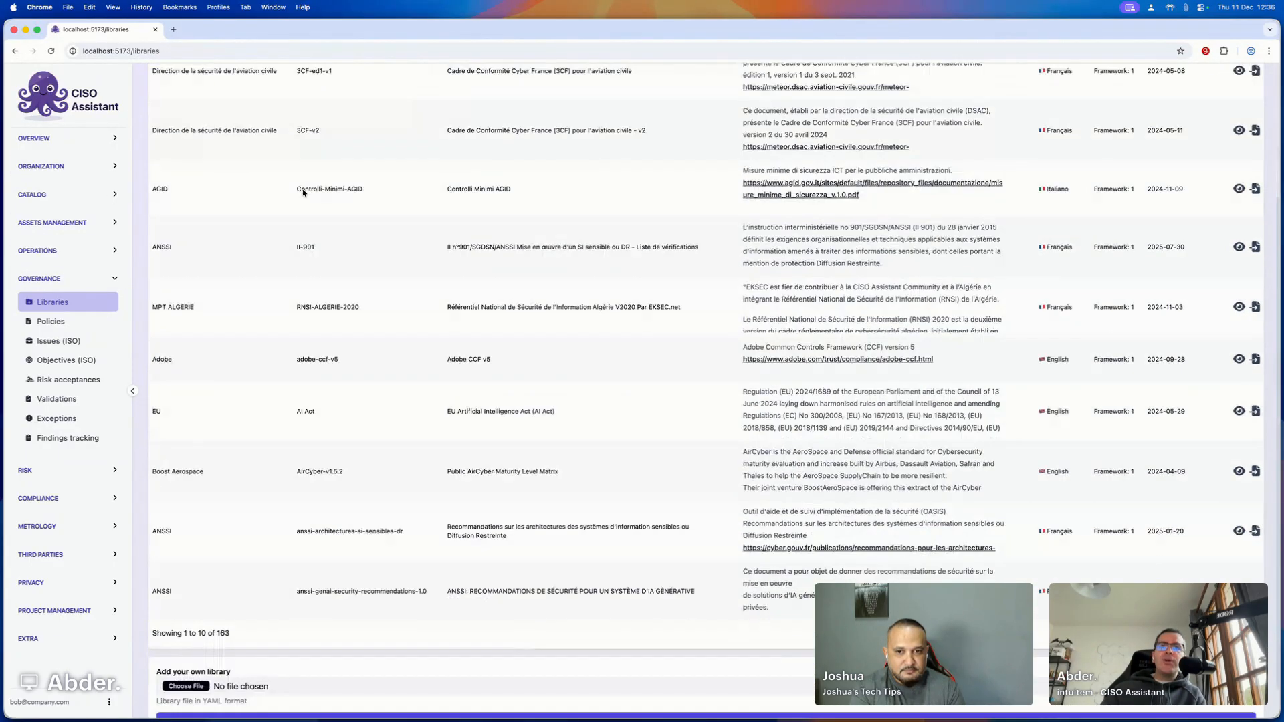
drag(183, 598, 247, 600)
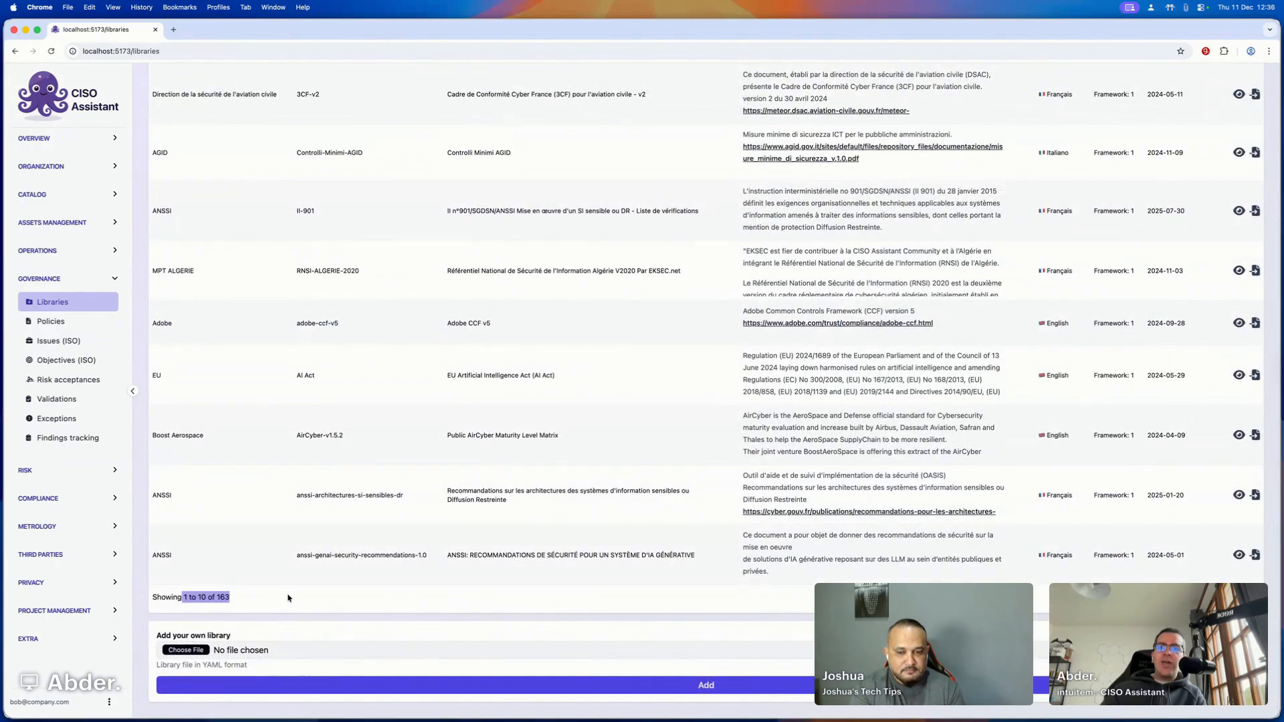
click(288, 598)
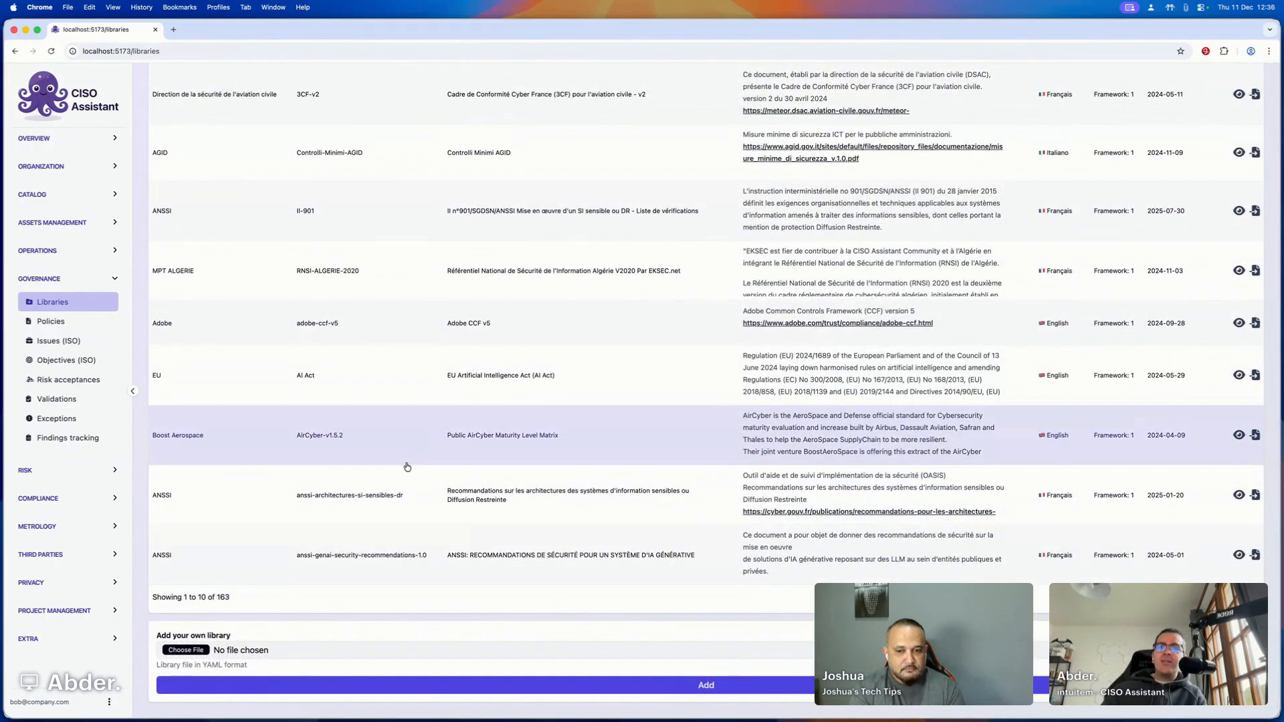
scroll(408, 467, up, 3)
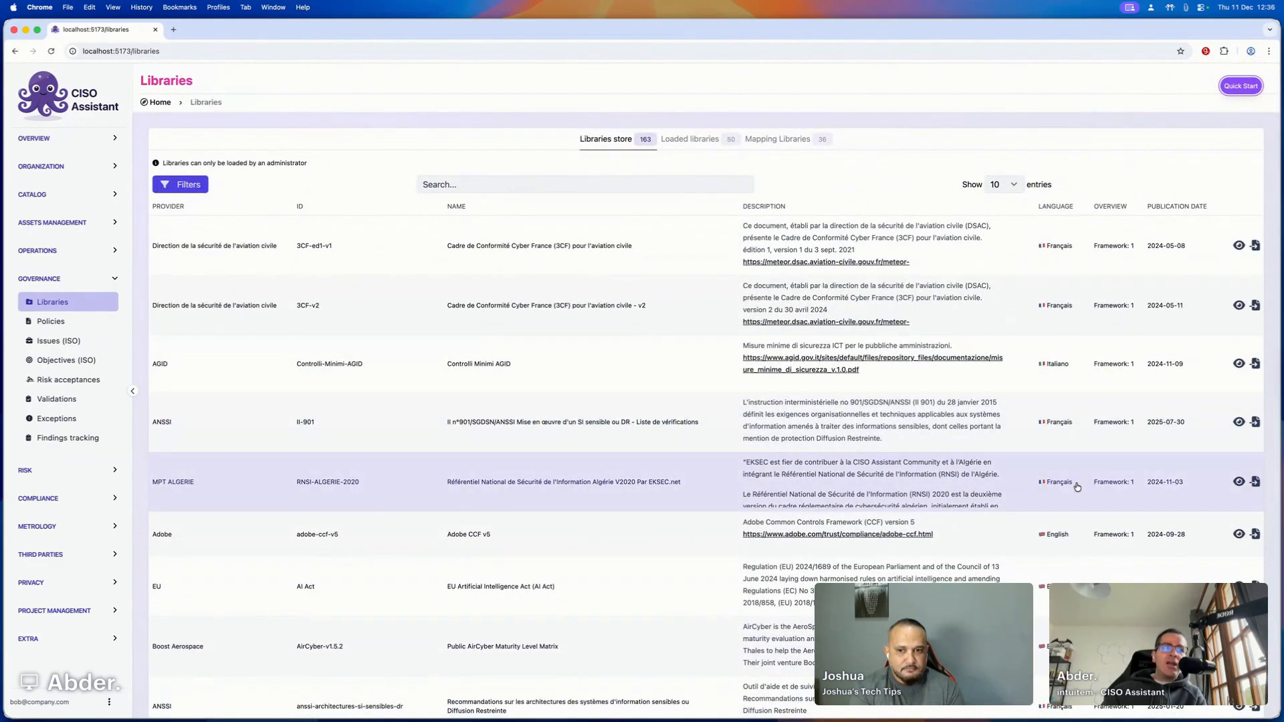
scroll(1073, 484, down, 1)
scroll(1076, 487, up, 1)
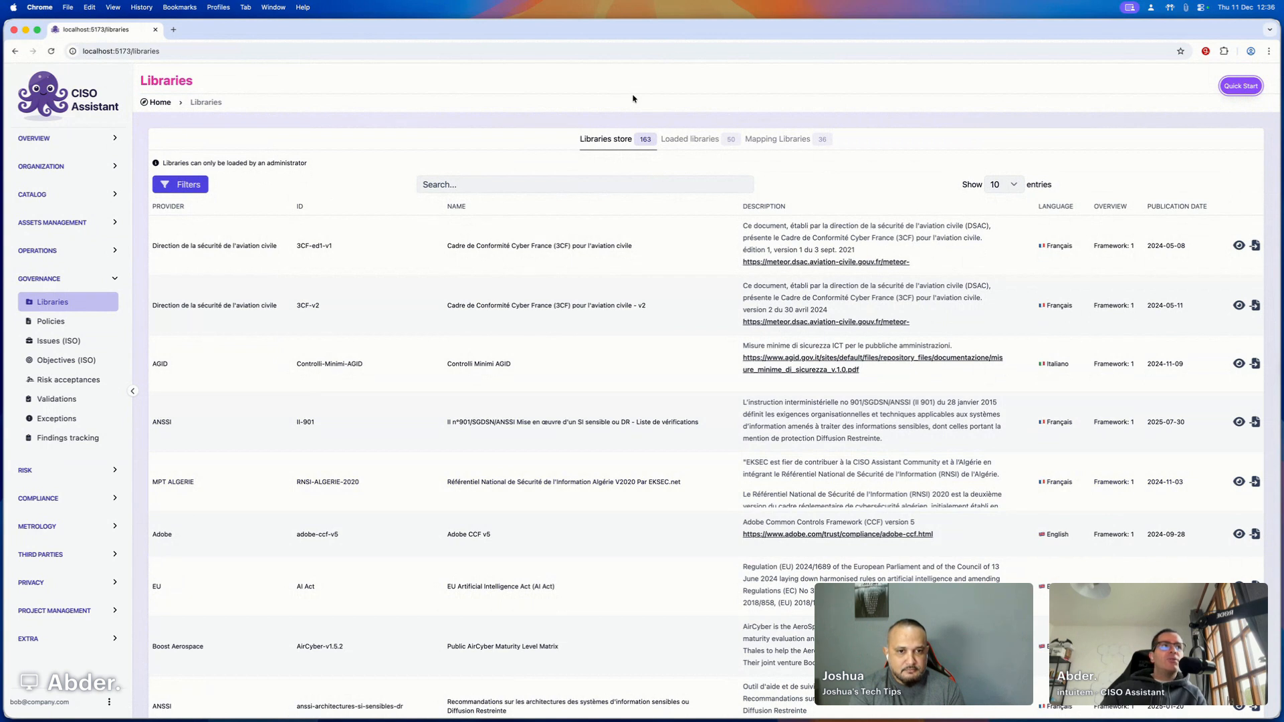
Search the libraries store for "nist csf".
click(470, 187)
text(nist)
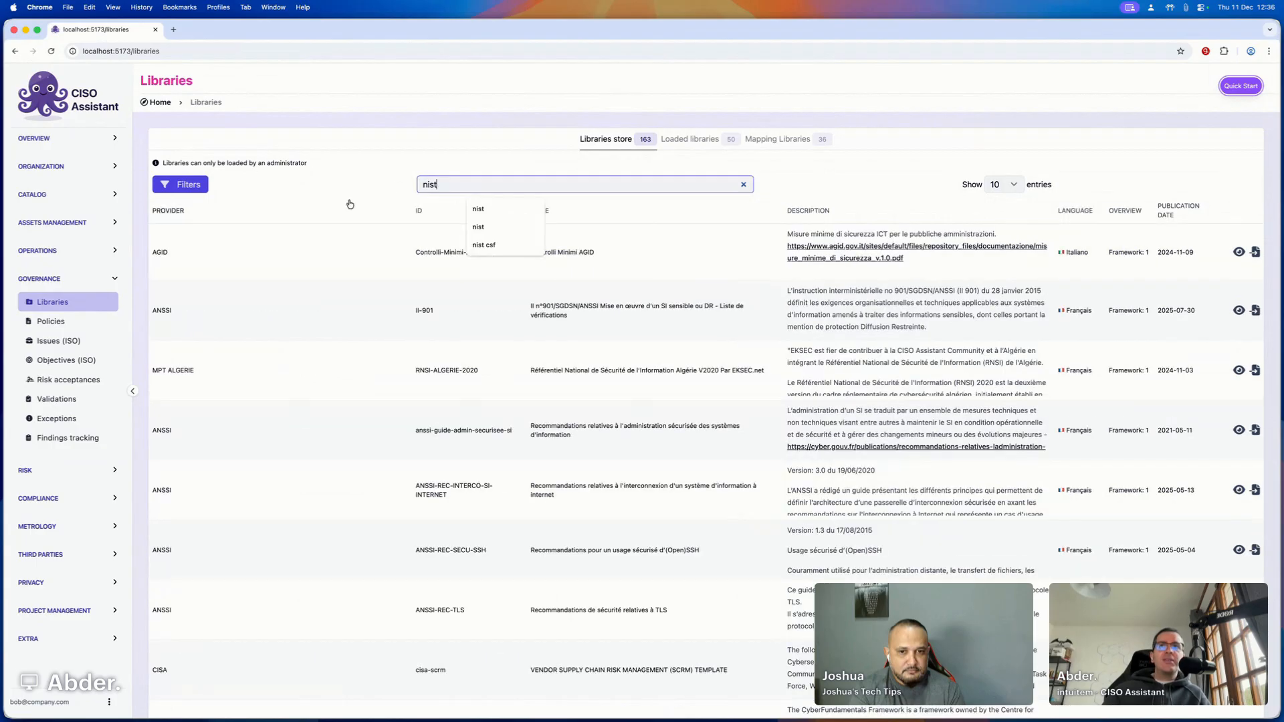
text( csf)
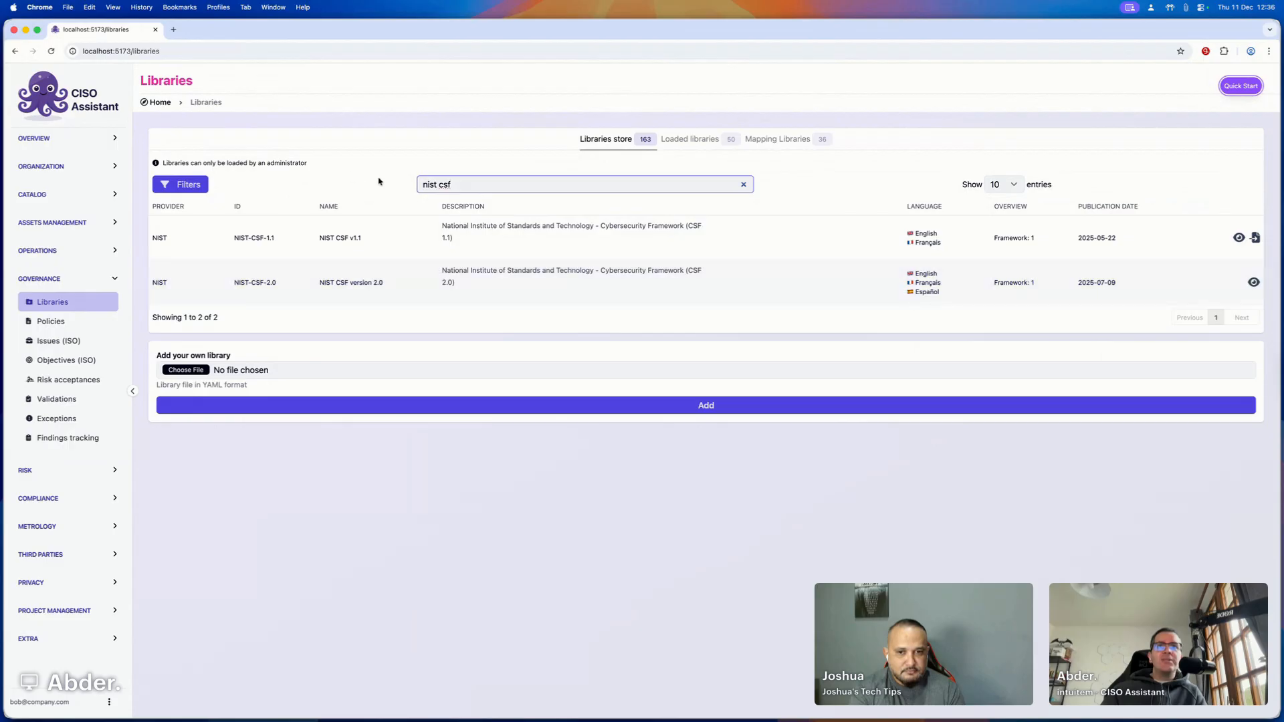
Search the libraries store for "iso 27001" and clear the search once the matching libraries have been reviewed.
key(super+a)
text(iso)
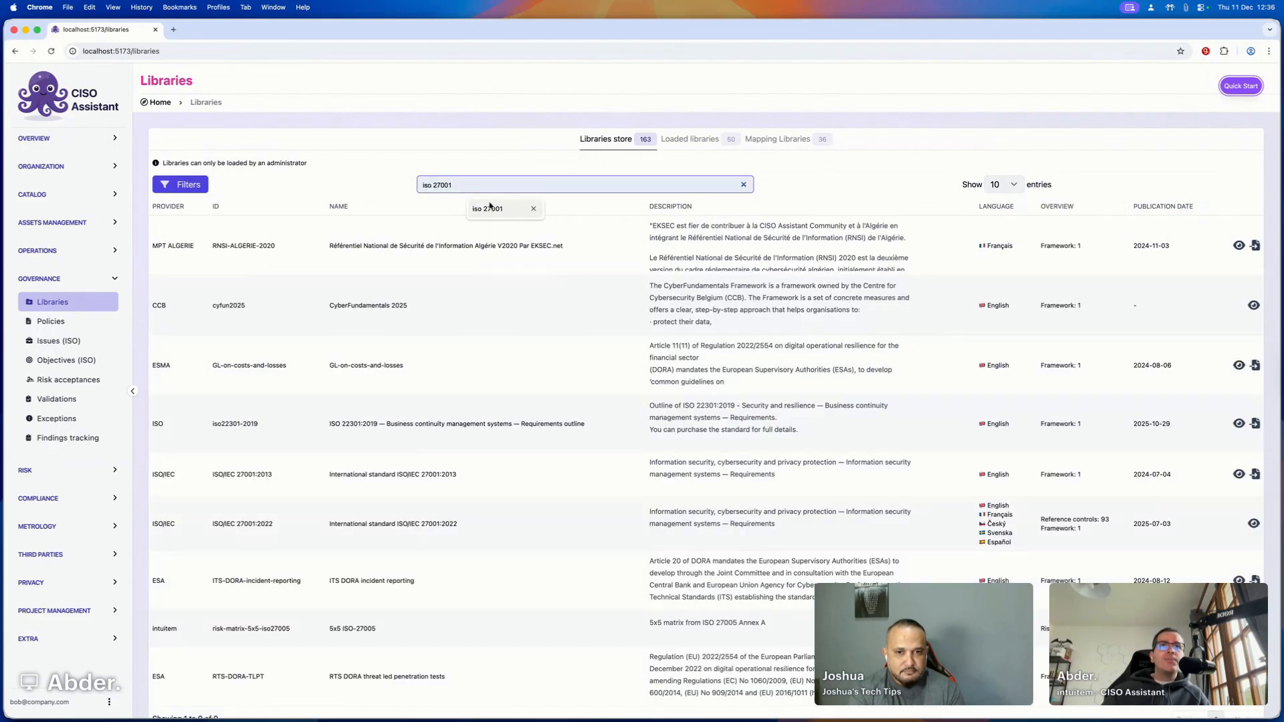
click(488, 208)
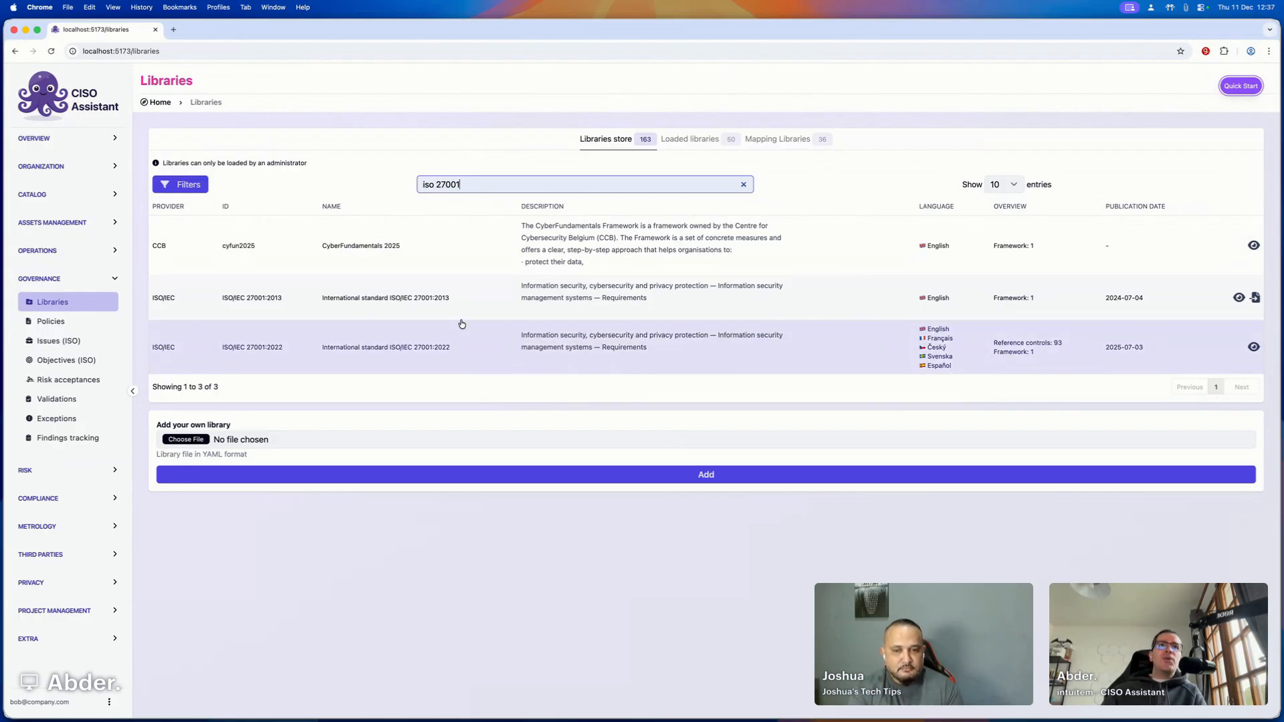
drag(464, 186, 368, 185)
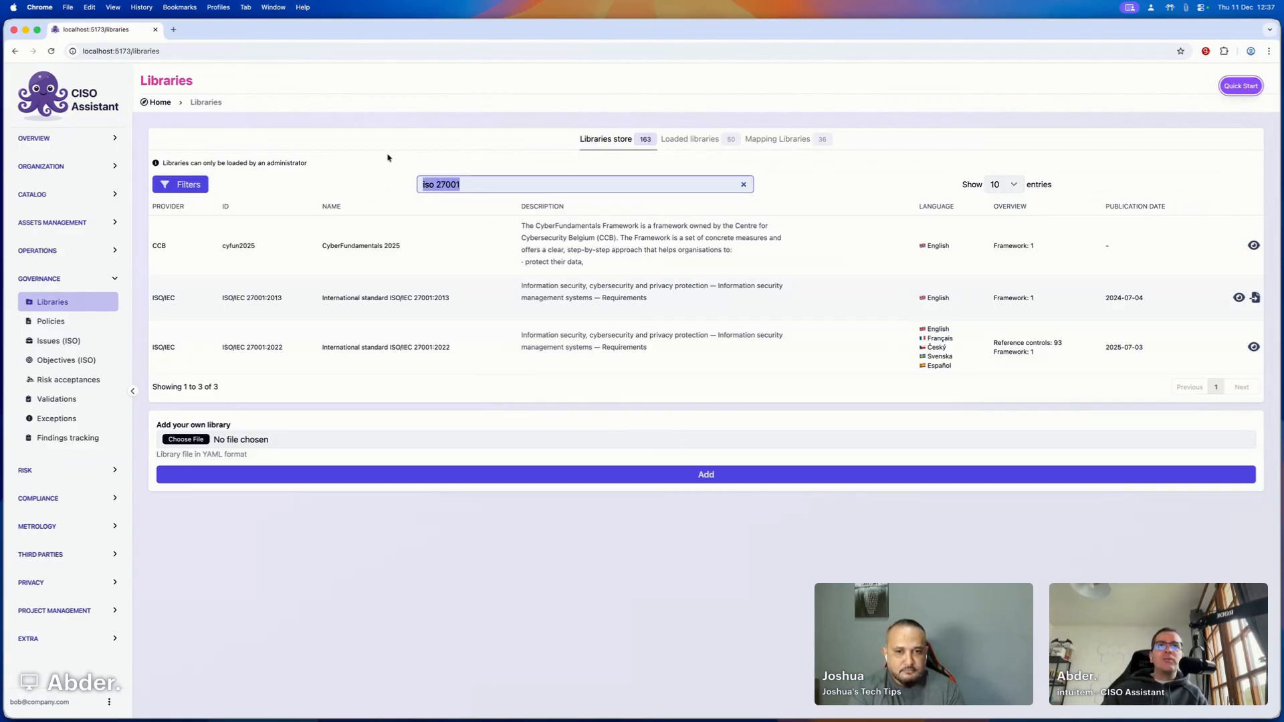
click(743, 186)
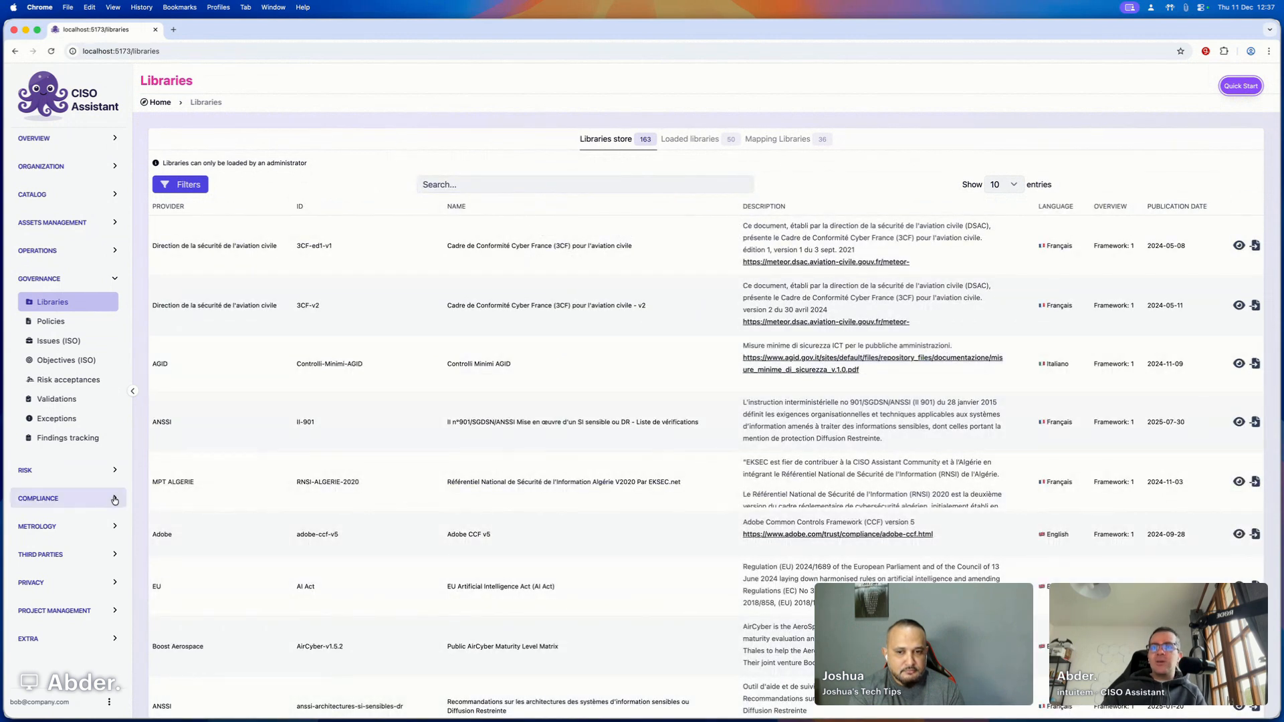
Start a new compliance audit with the DEMO/Ecommerce platform perimeter and NIST CSF v2.0 as target framework.
click(114, 500)
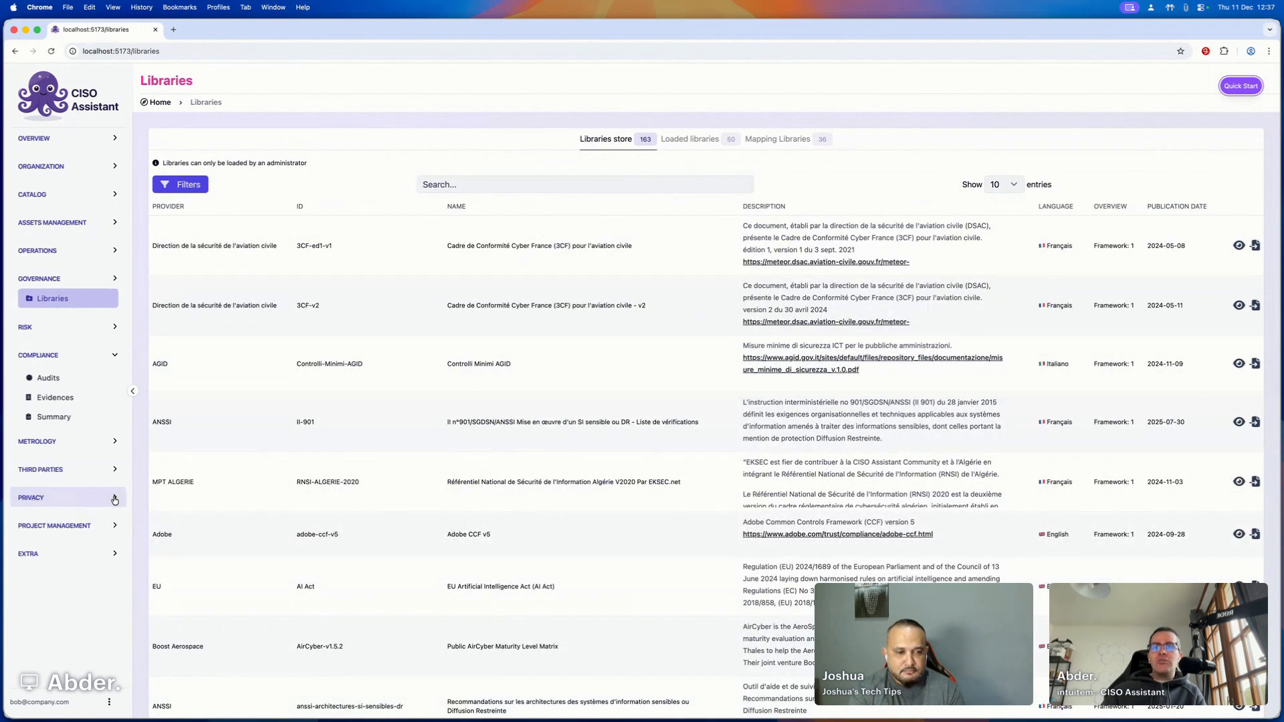
click(66, 356)
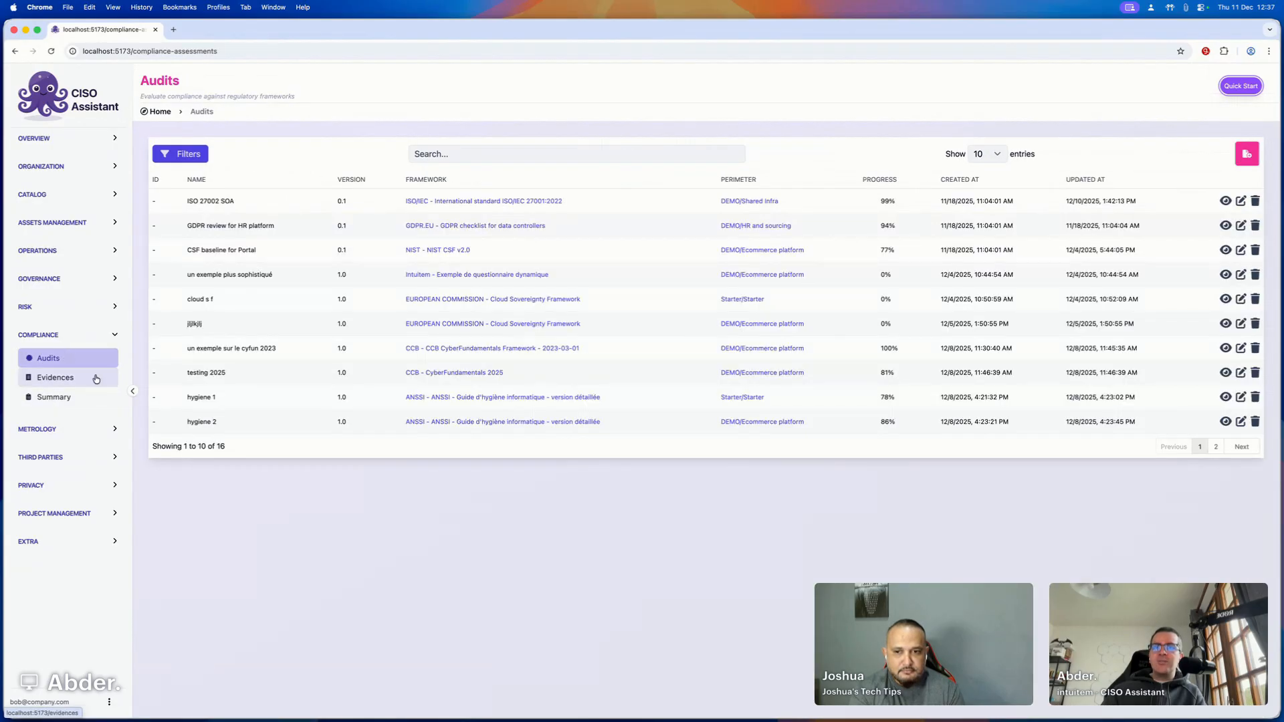
click(1245, 155)
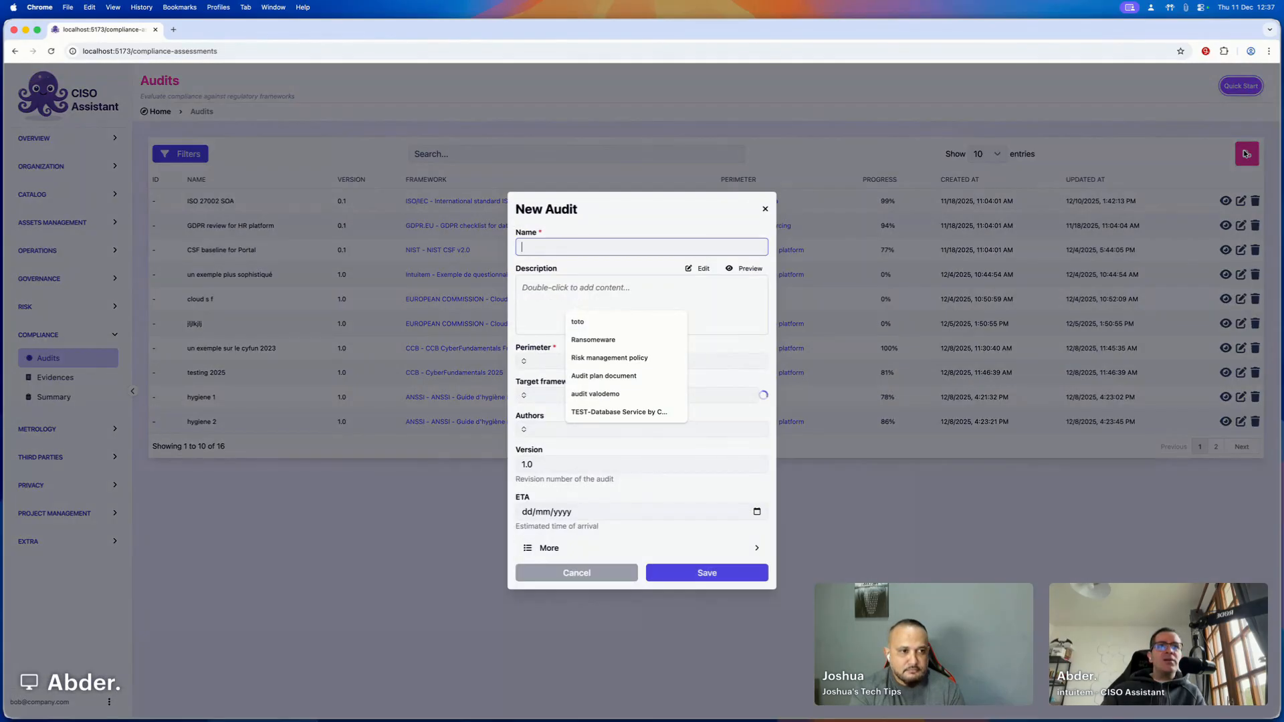
click(578, 272)
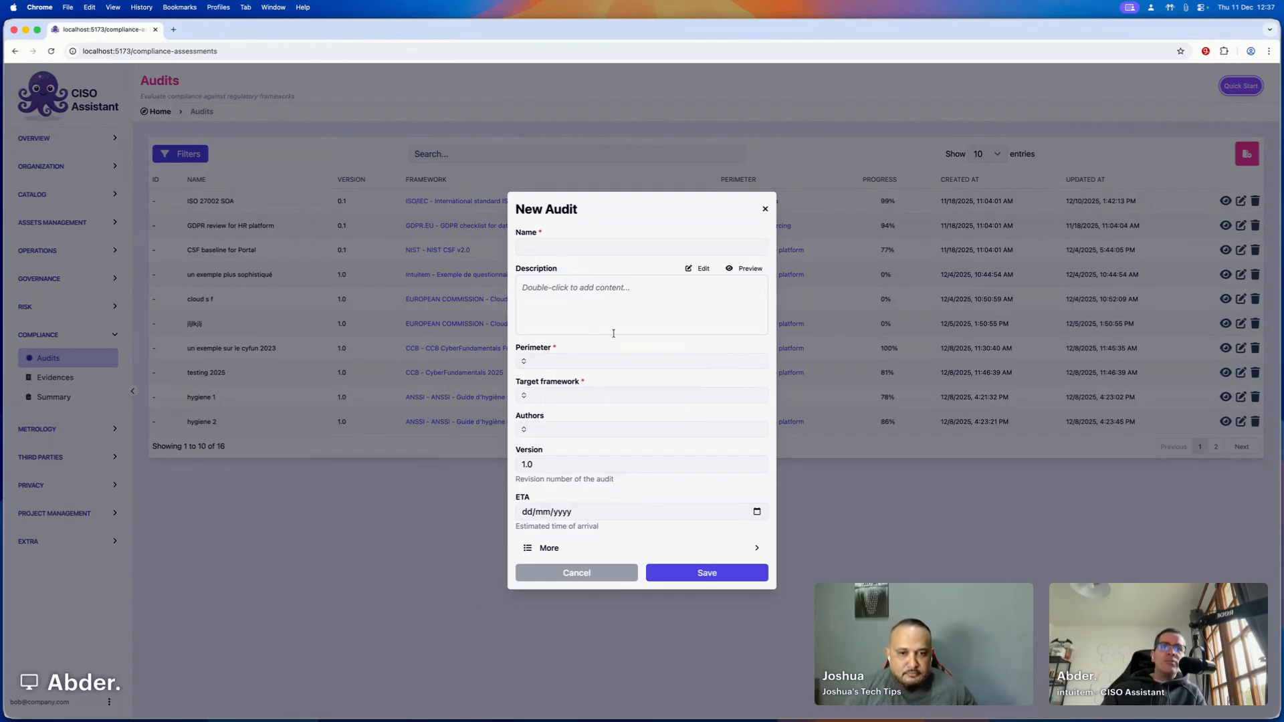
click(552, 361)
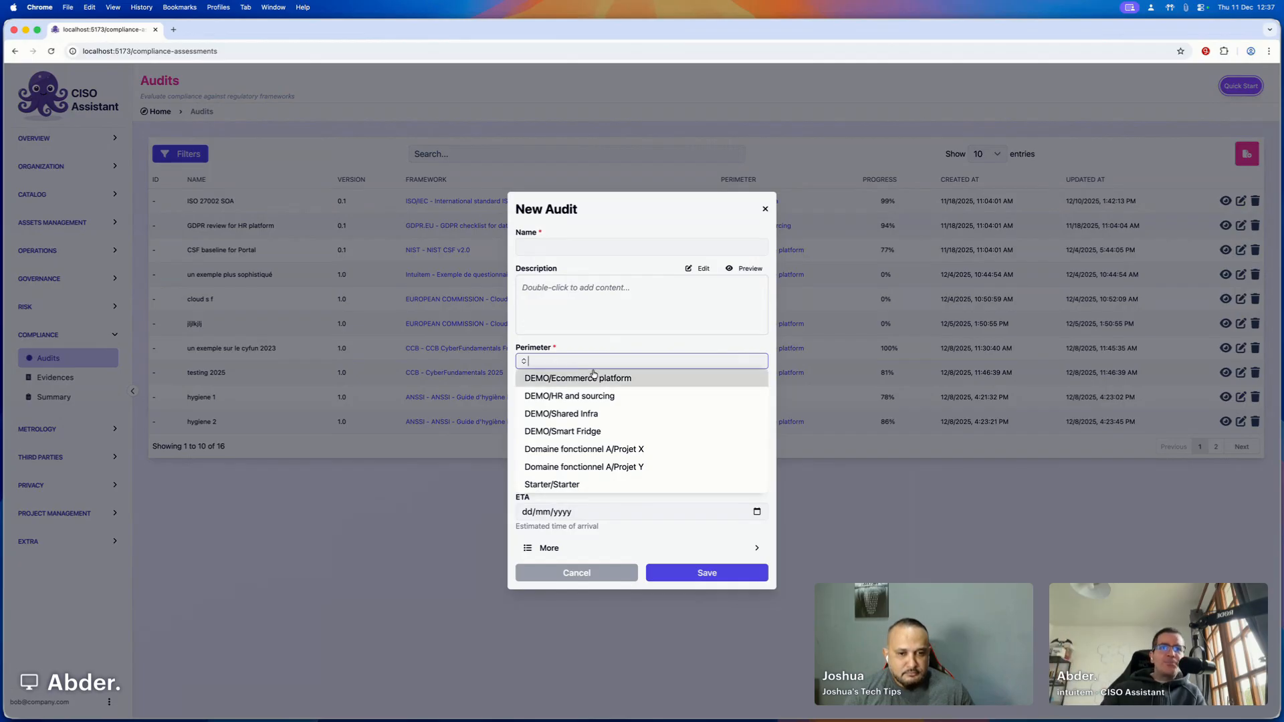
click(617, 378)
click(601, 398)
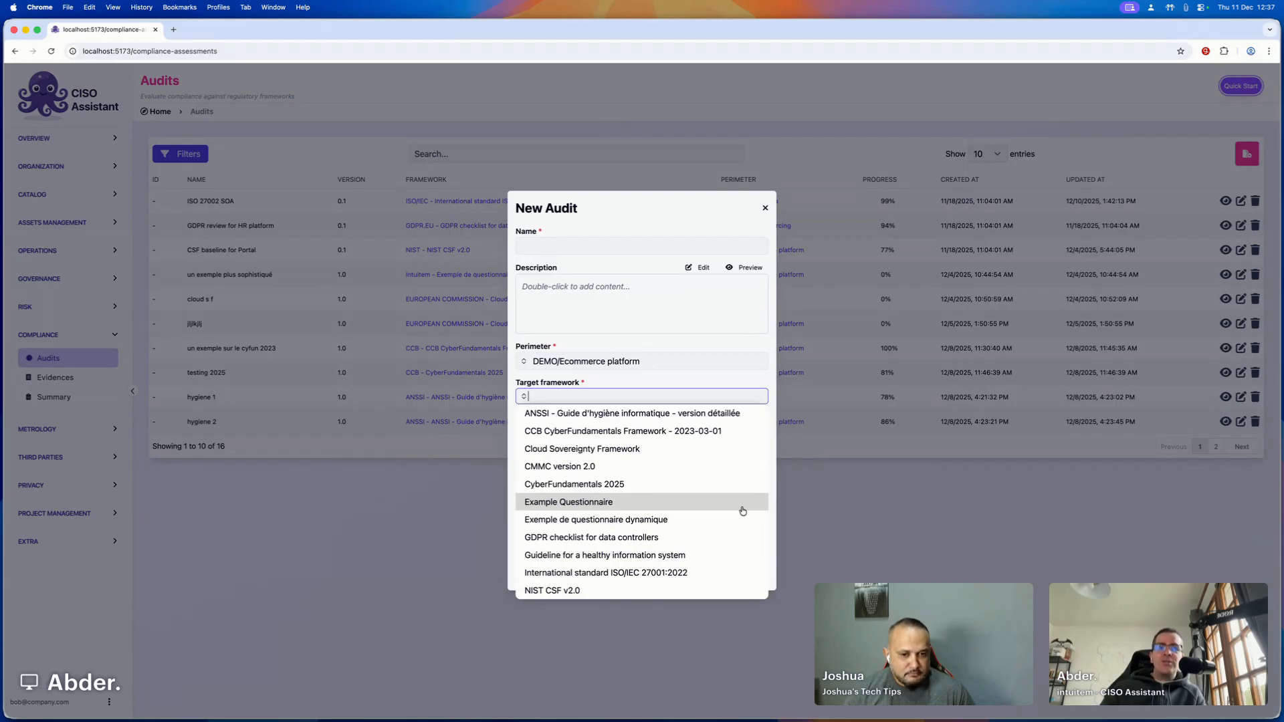
click(618, 589)
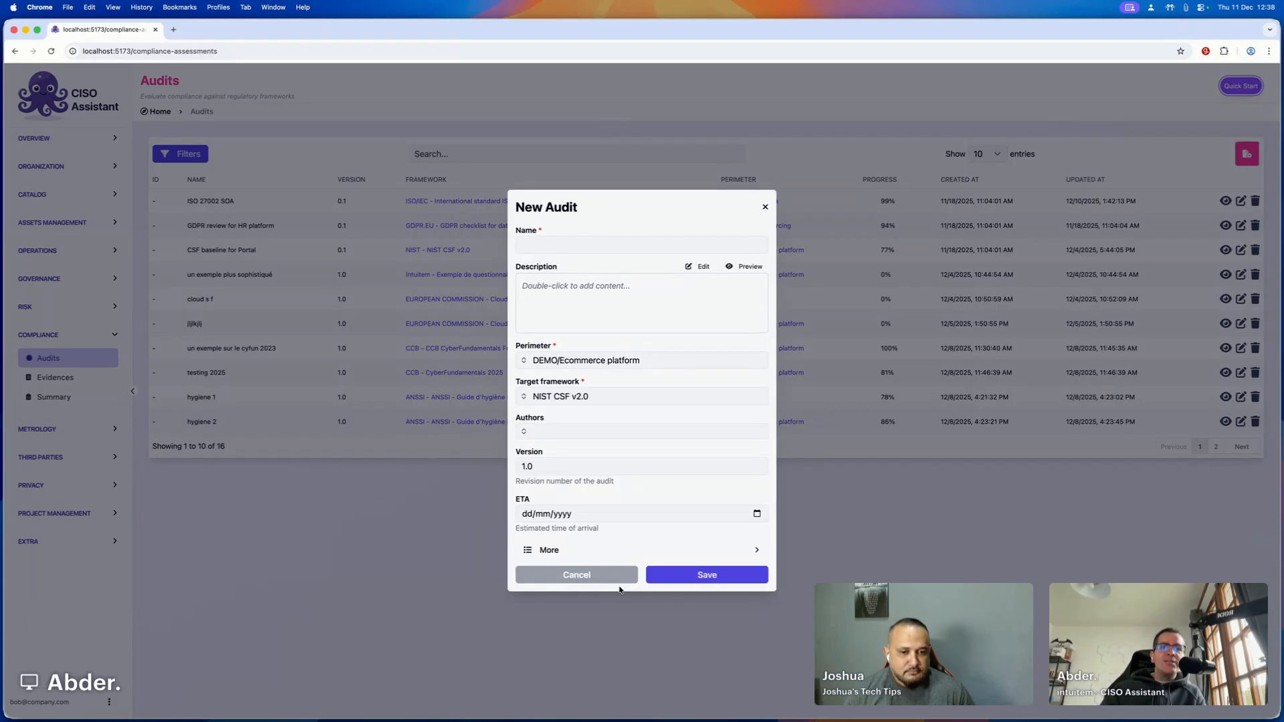
click(715, 576)
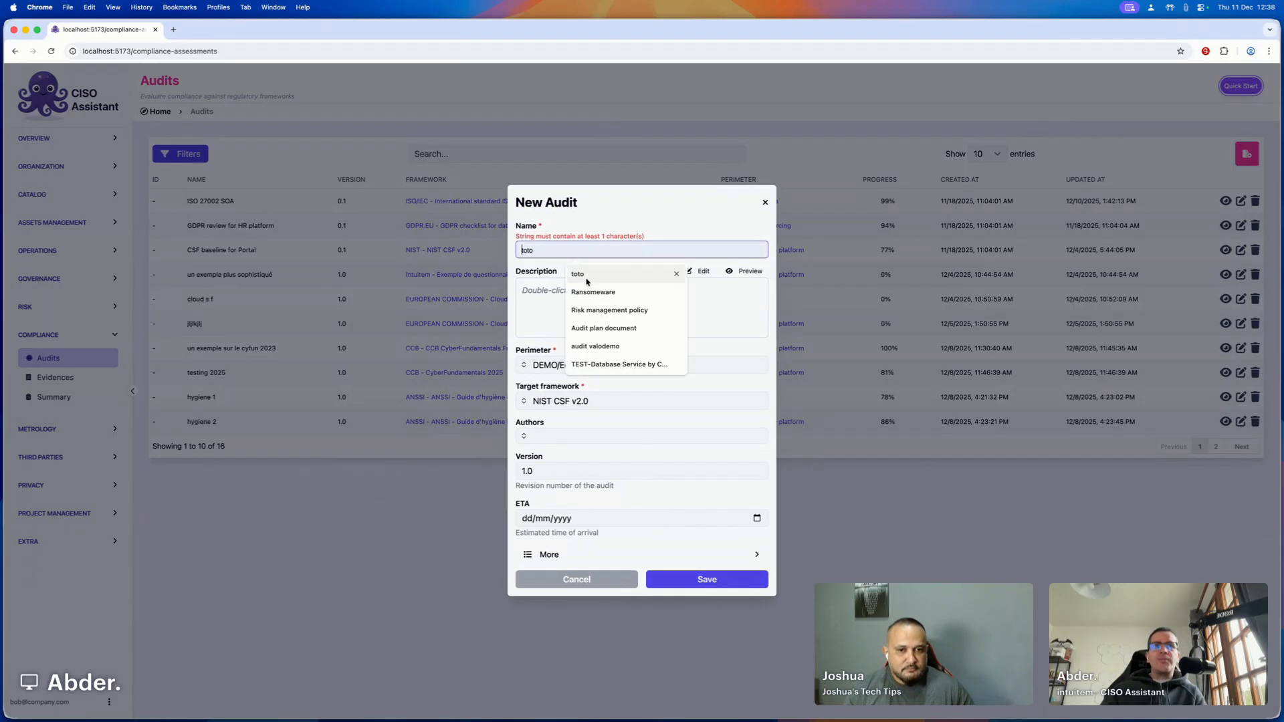
Name the new audit "baseline for my ecommerce platform" and save it.
text(baseline )
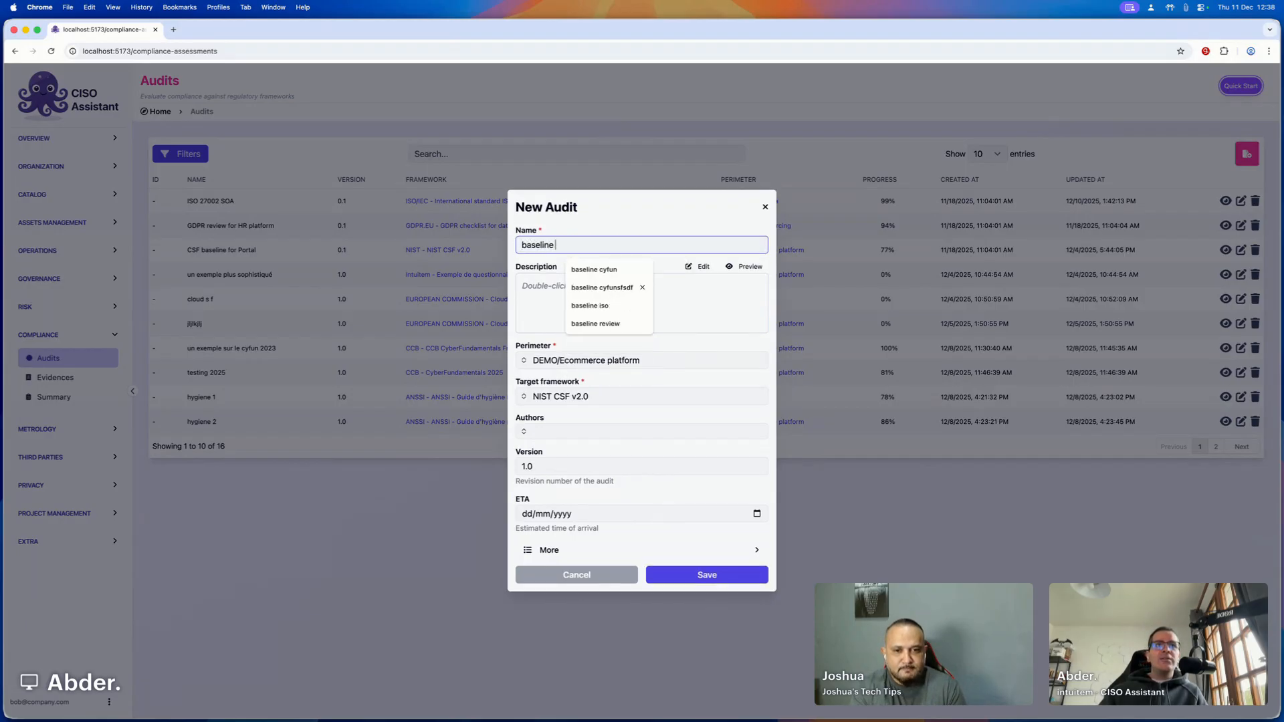
text(for my ecosyste)
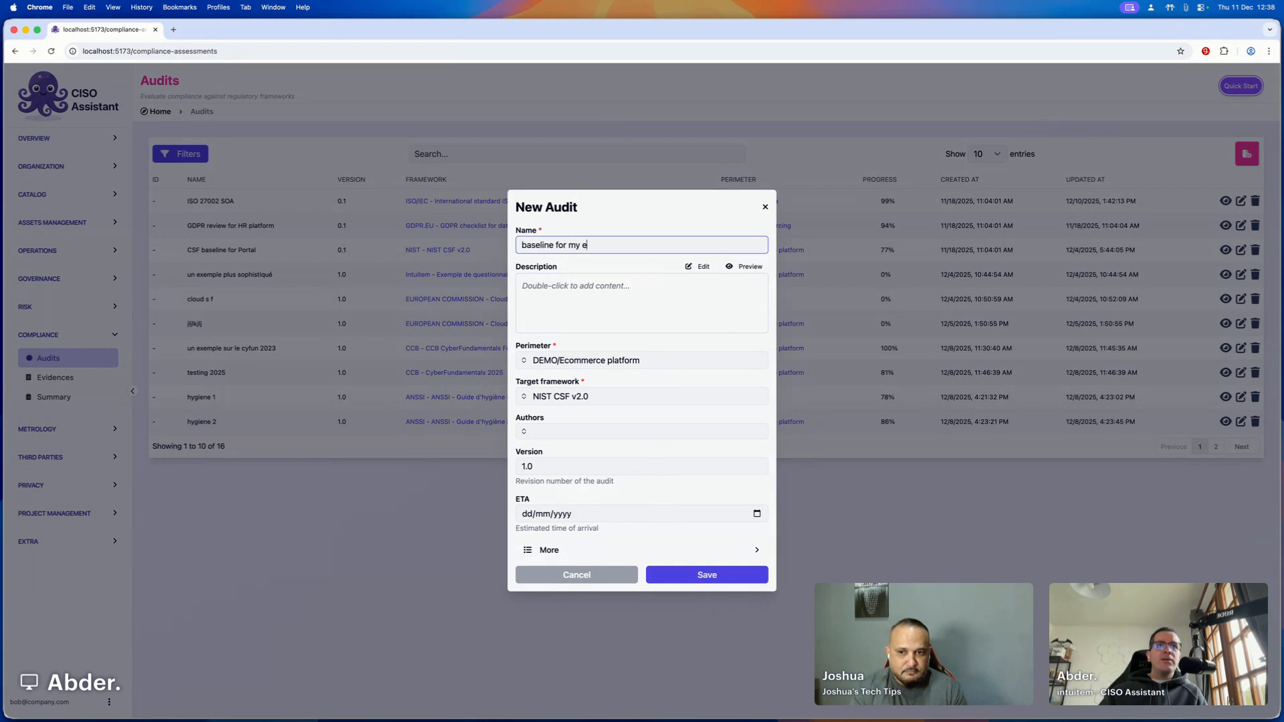
key(BackSpace)
key(BackSpace)
key(BackSpace)
key(BackSpace)
key(BackSpace)
text(mme)
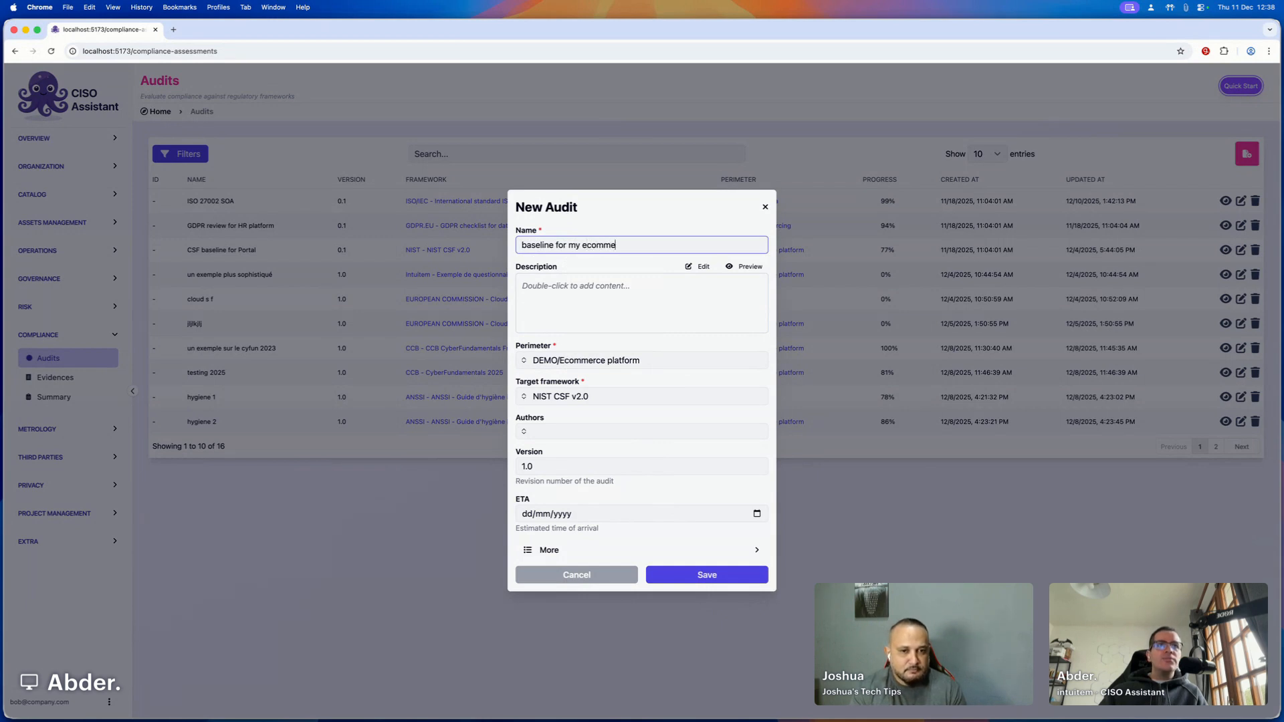
text(rce pla)
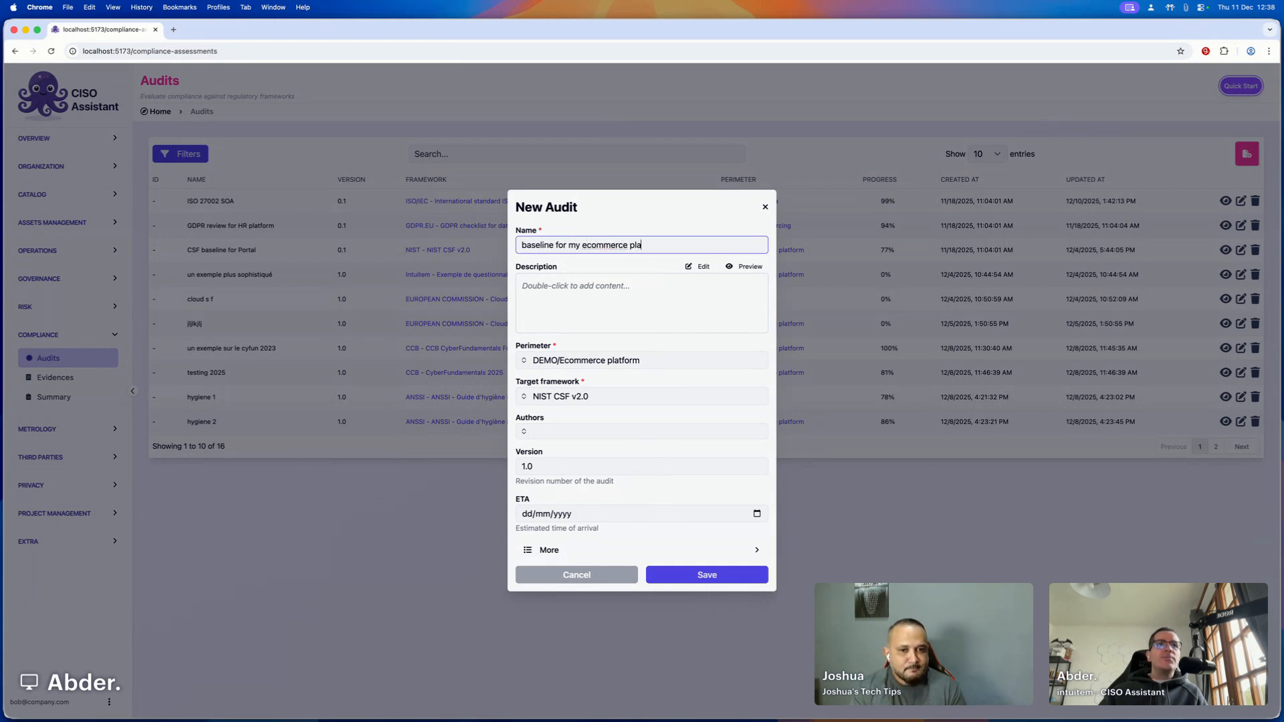
text(tform)
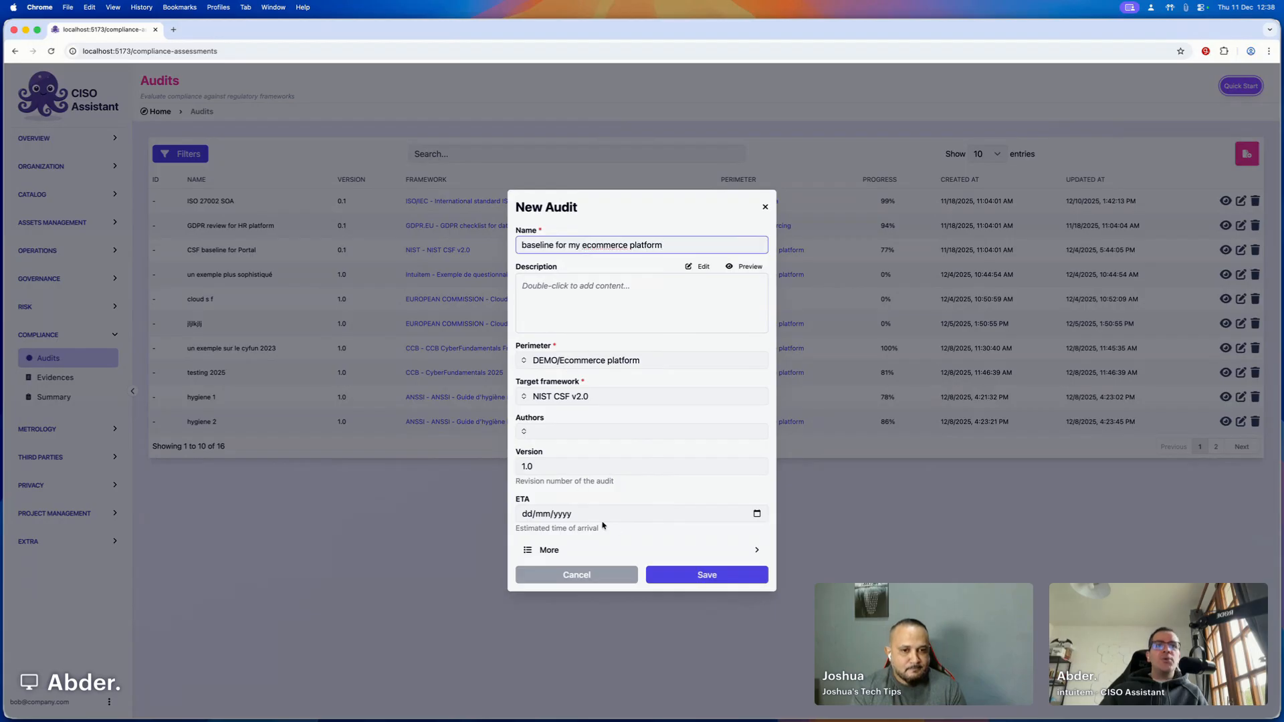
click(700, 576)
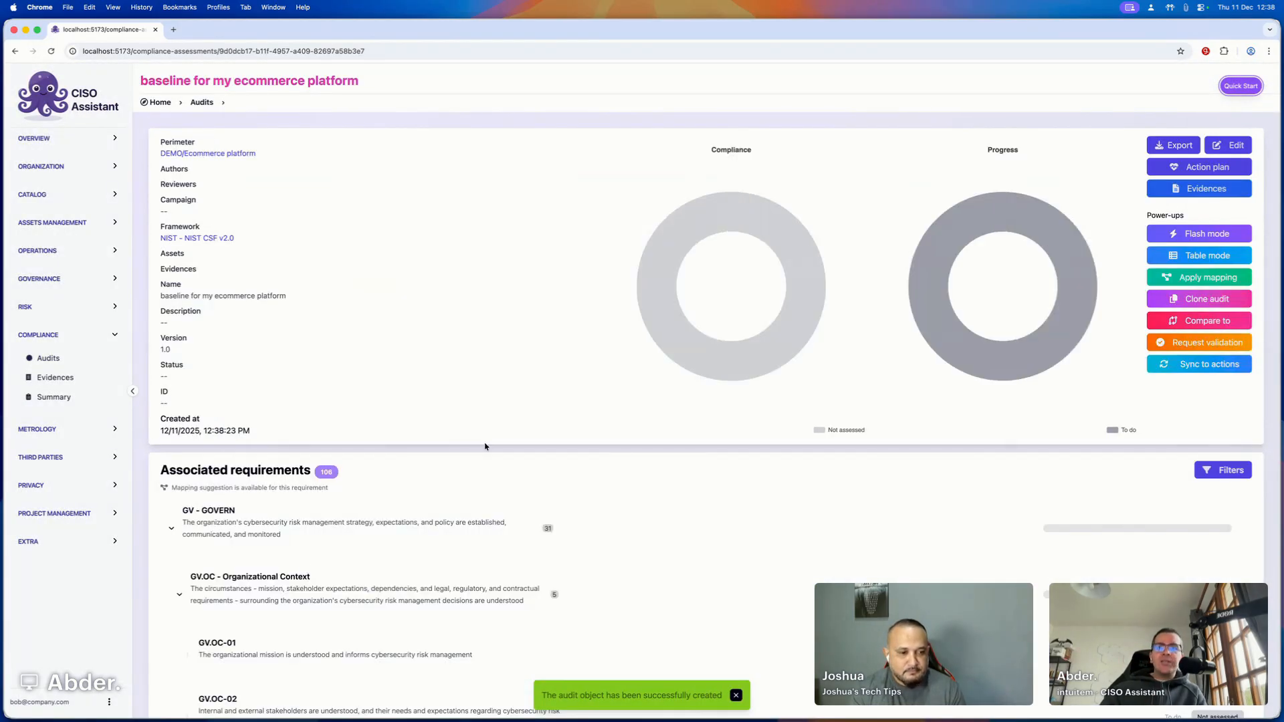
Collapse the GV.OC and GV - GOVERN groups and look over the audit's top-level requirement functions and summary charts.
scroll(486, 447, down, 3)
scroll(486, 446, down, 1)
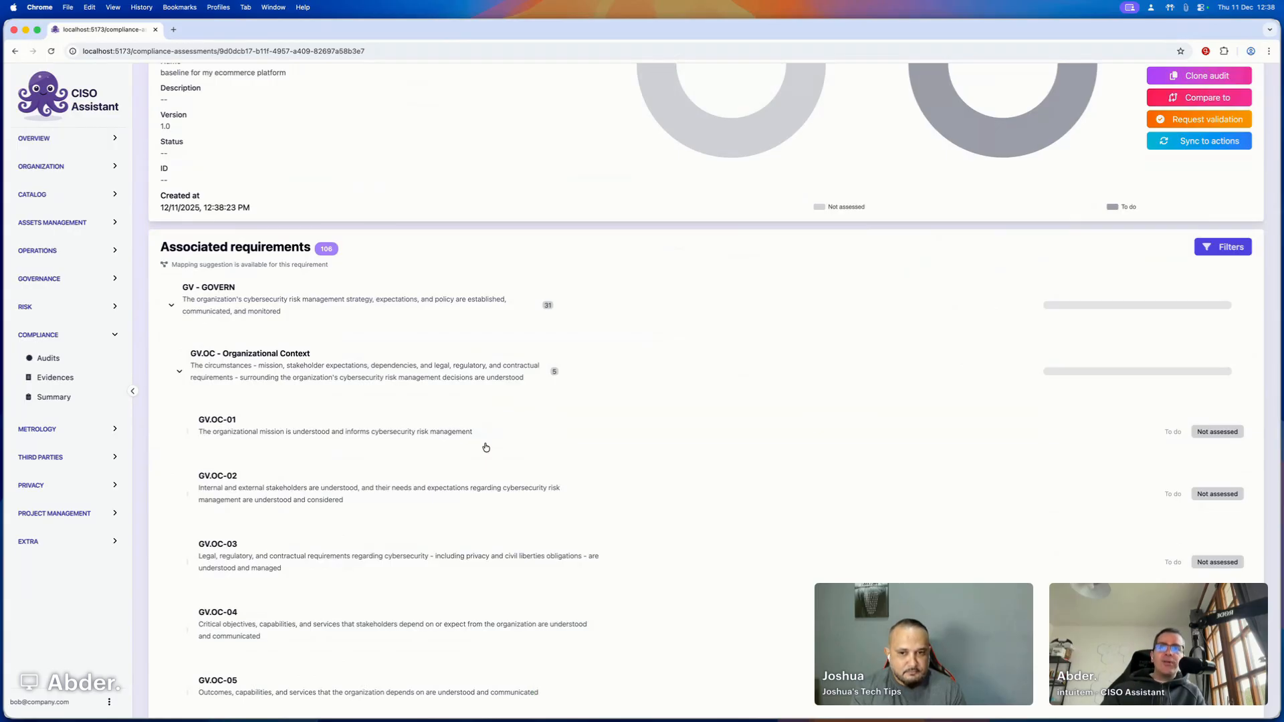
click(179, 371)
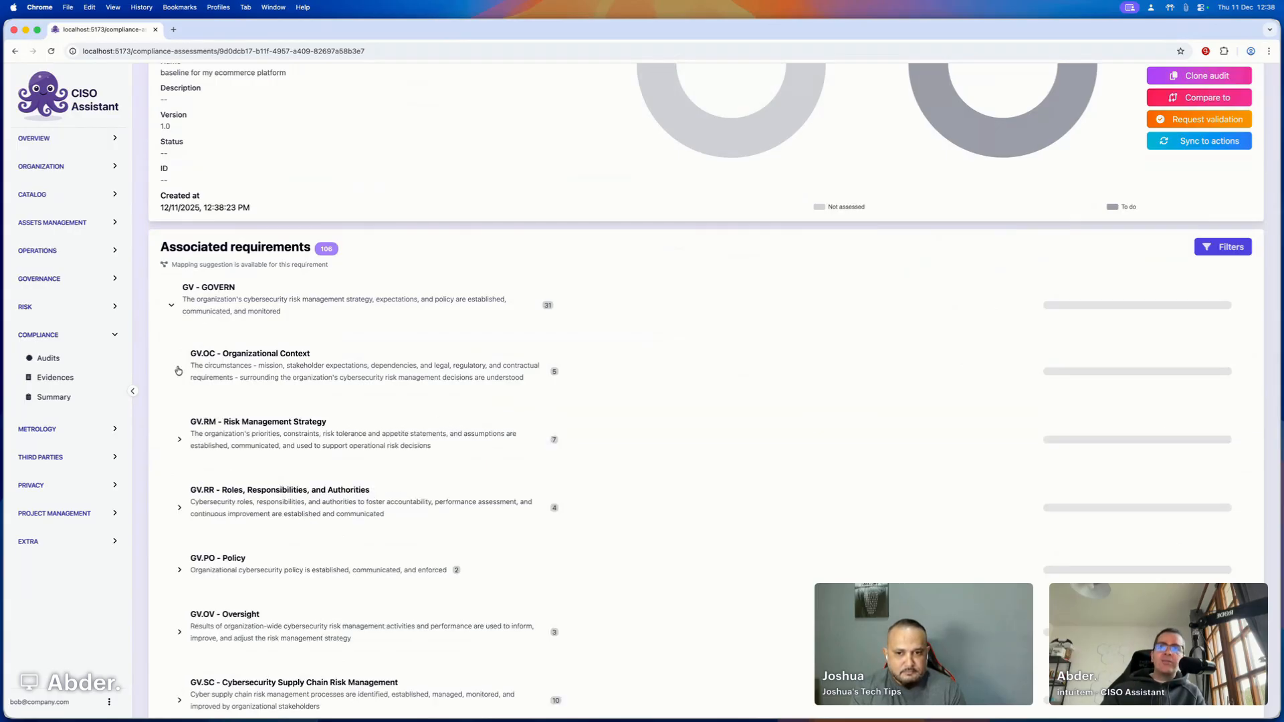
click(171, 307)
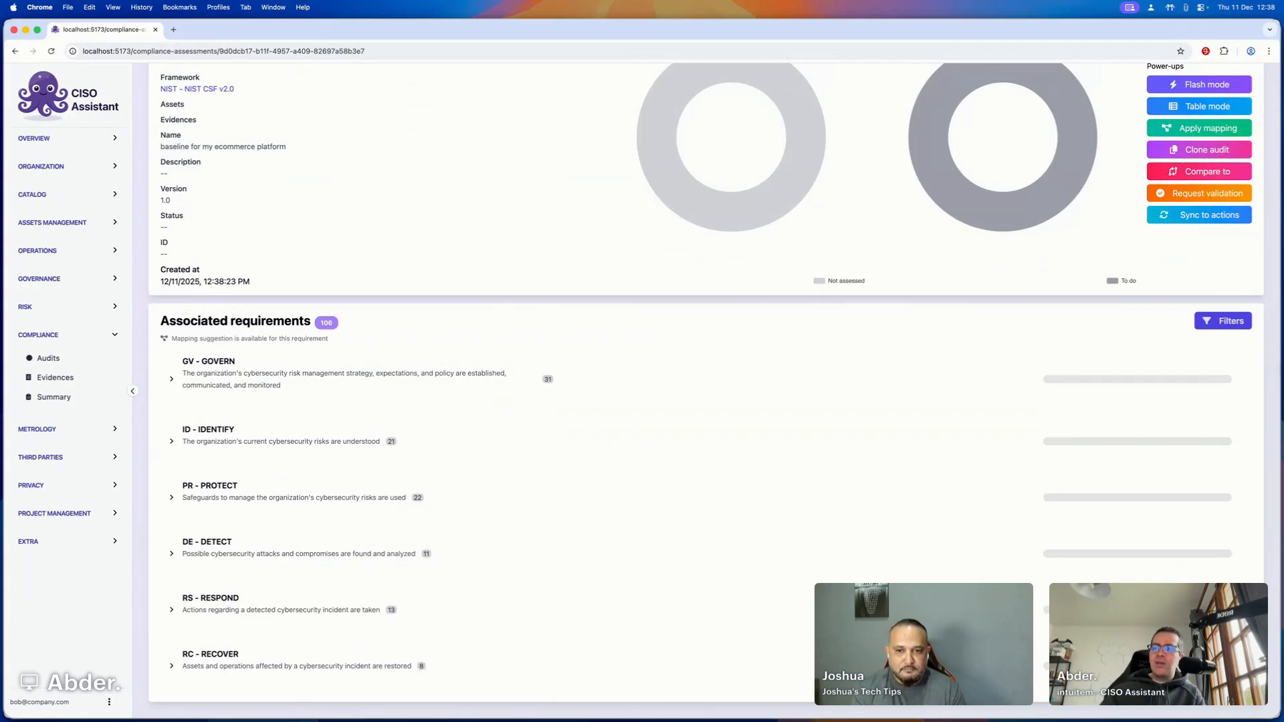
scroll(320, 408, down, 1)
scroll(370, 389, up, 1)
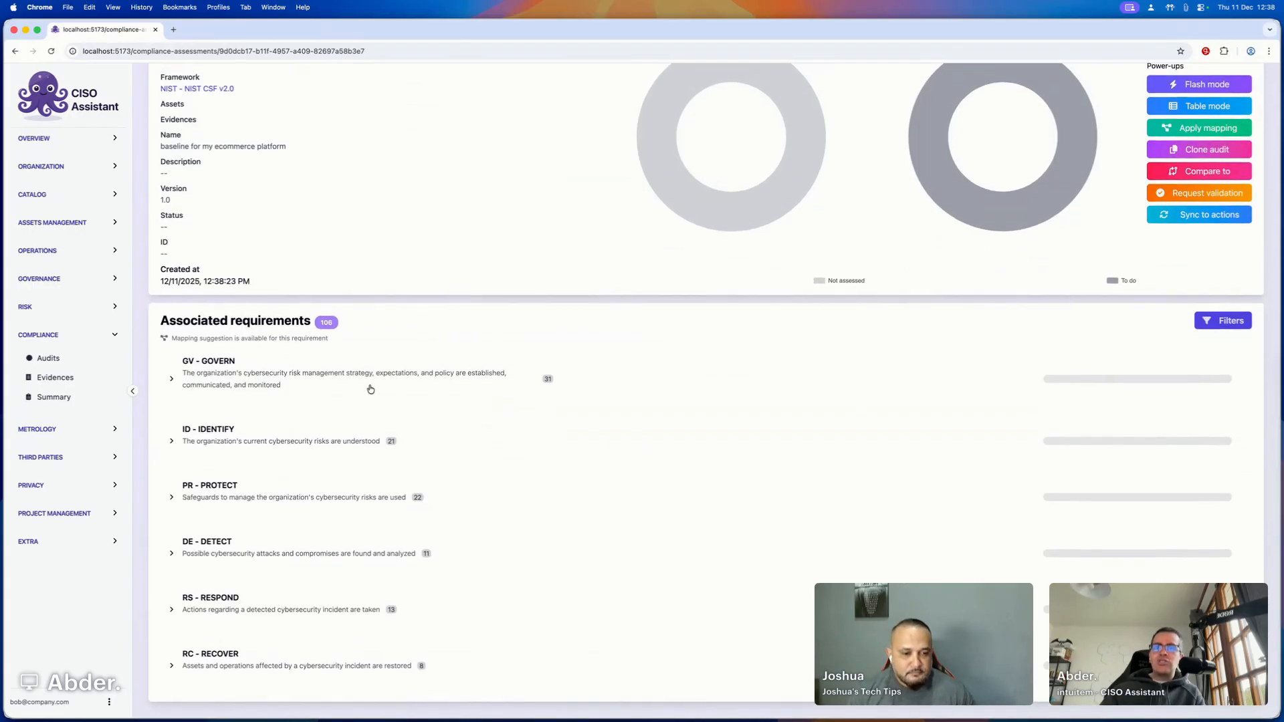
scroll(349, 458, up, 5)
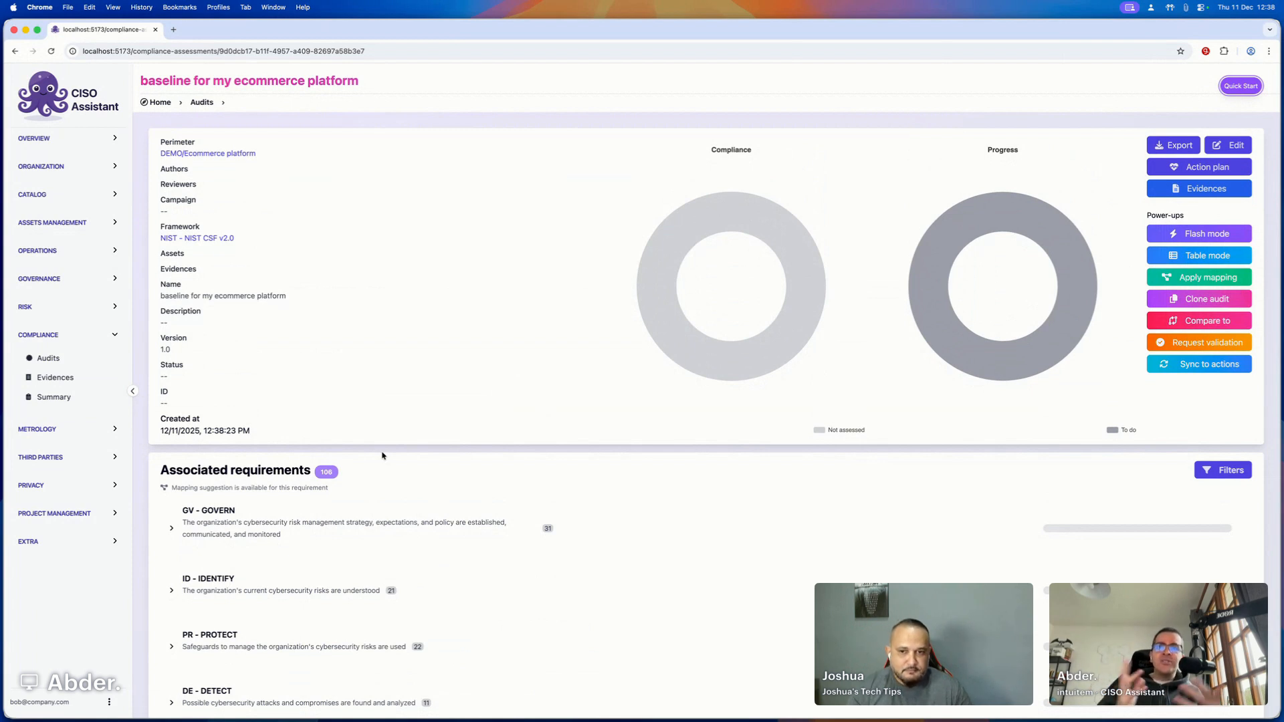
Expand GV - GOVERN and GV.OC - Organizational Context in the associated requirements and open requirement GV.OC-01.
scroll(258, 524, down, 3)
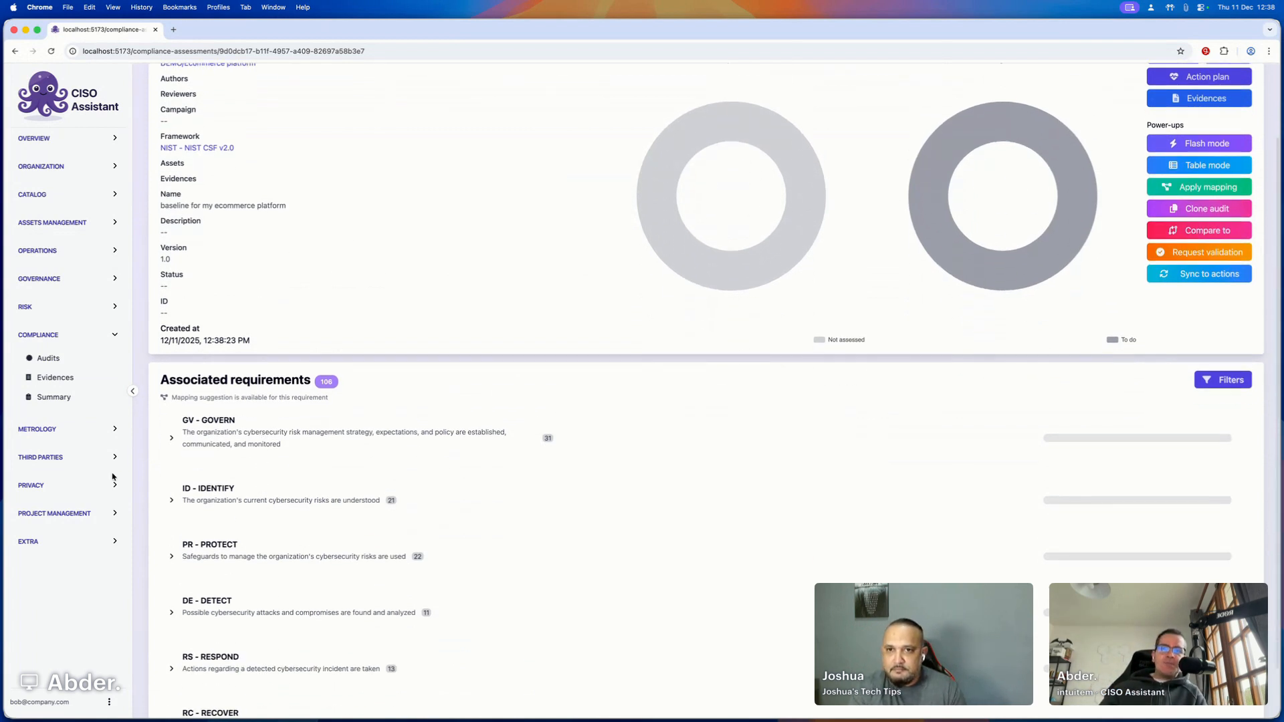
click(170, 438)
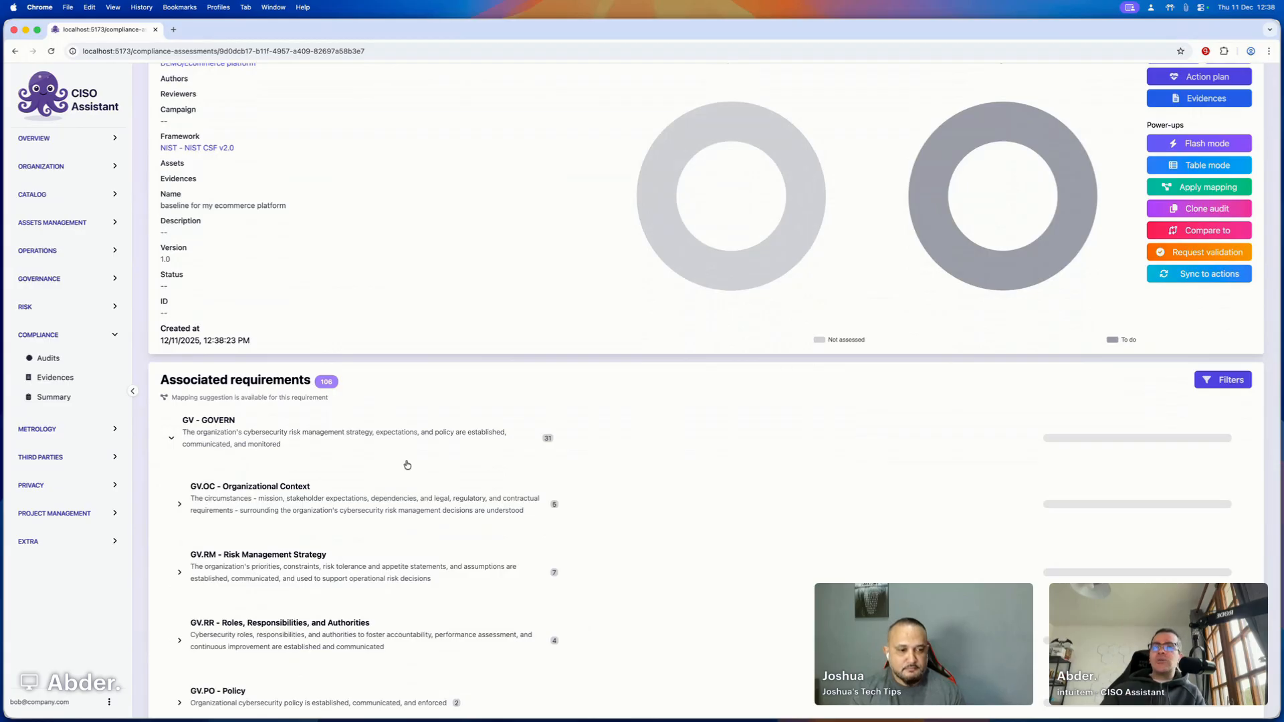
scroll(407, 465, up, 3)
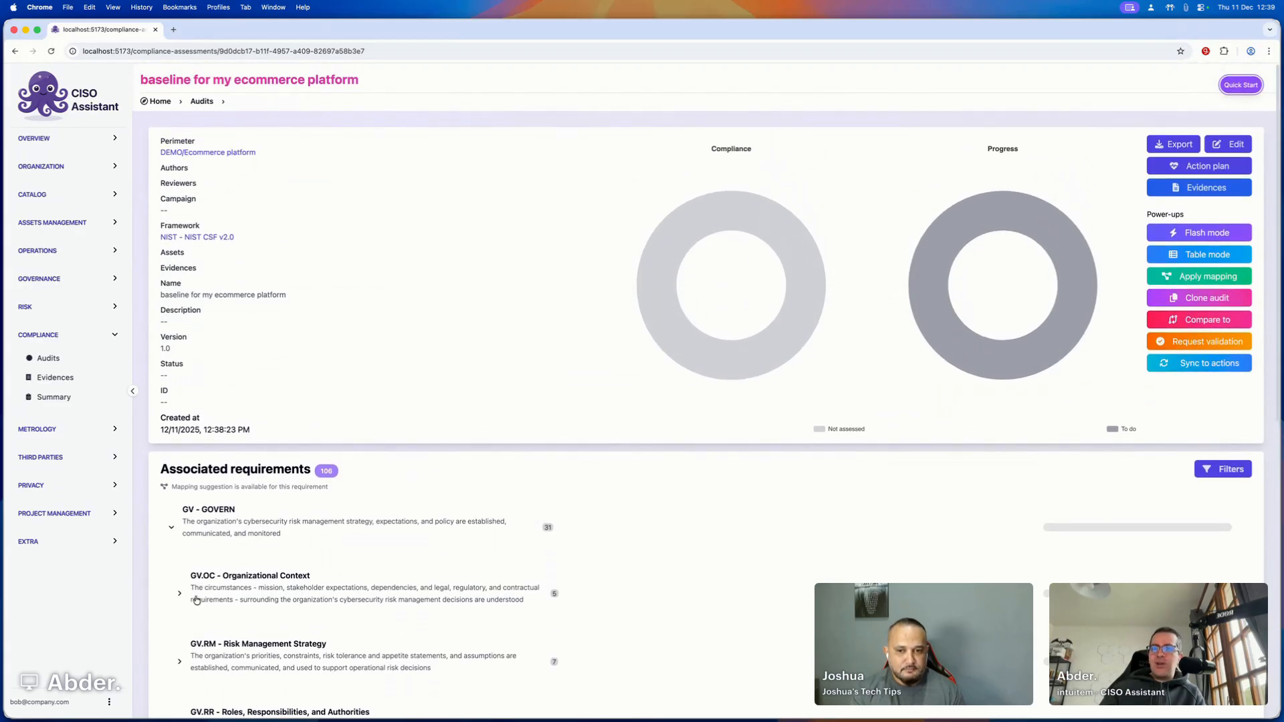
click(179, 595)
scroll(211, 521, down, 3)
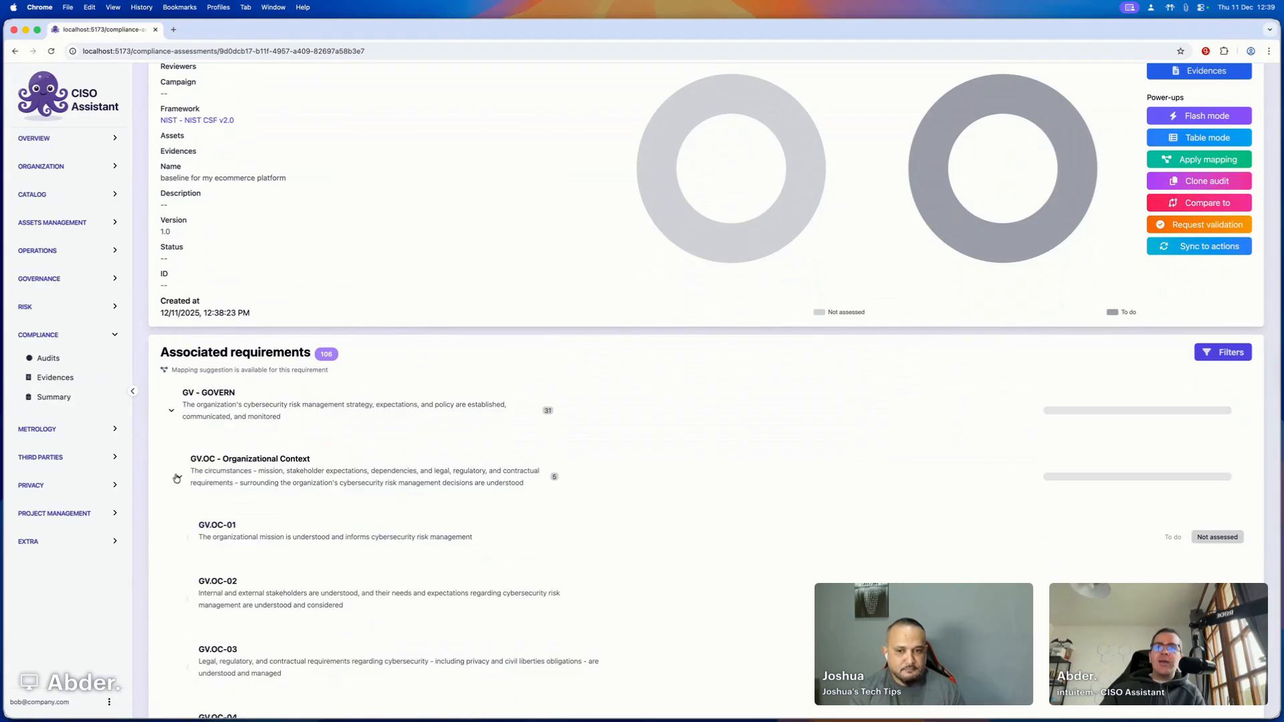
scroll(246, 488, down, 1)
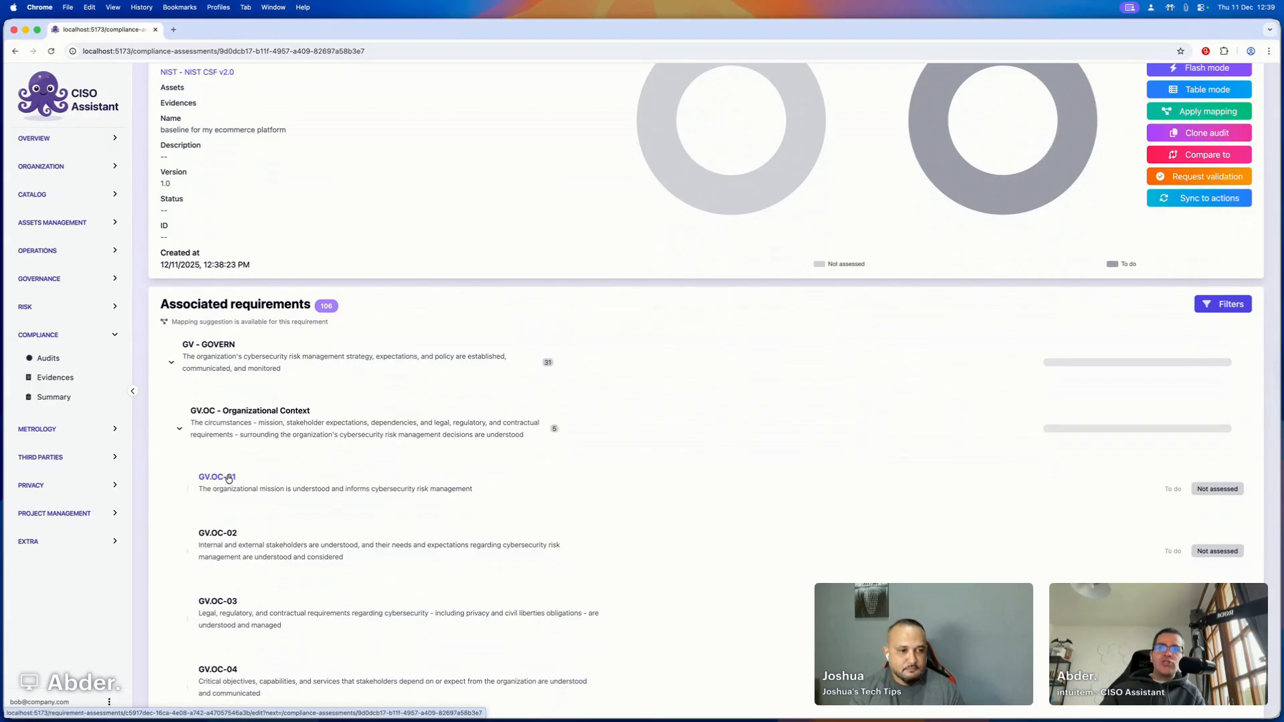
click(228, 478)
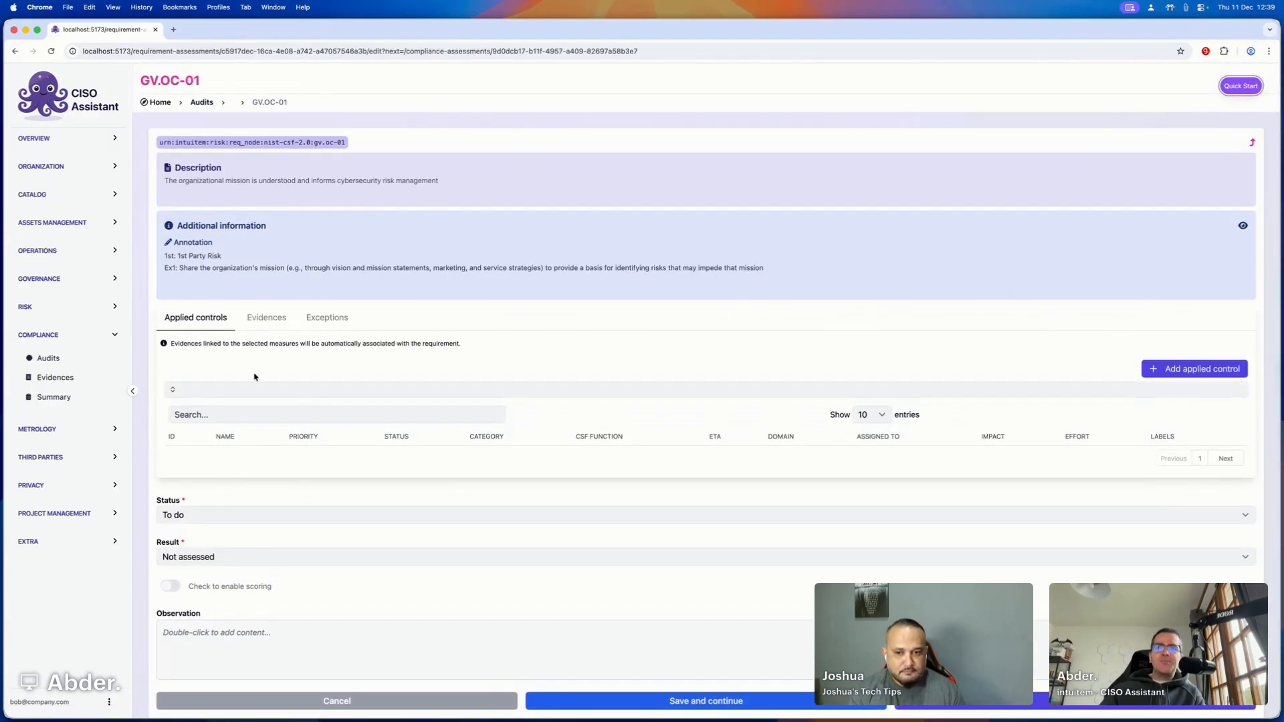
Examine the available result options for requirement GV.OC-01 without changing its assessment.
click(211, 564)
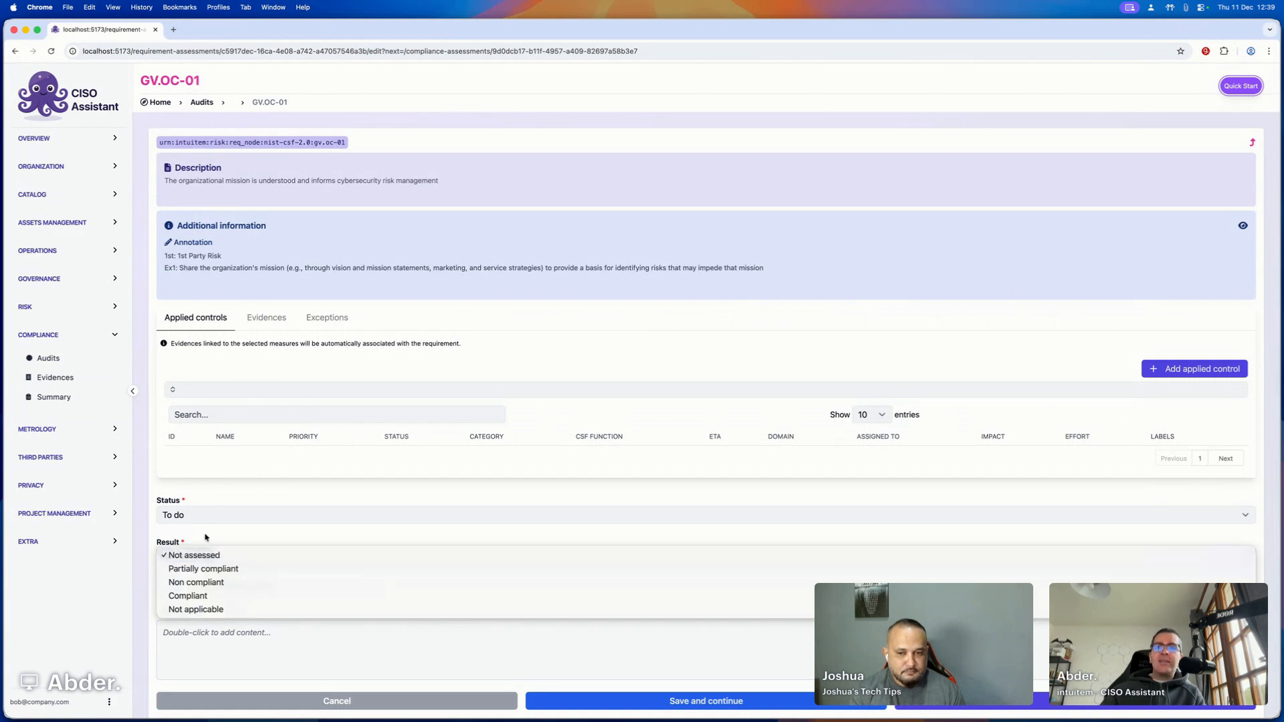
click(197, 373)
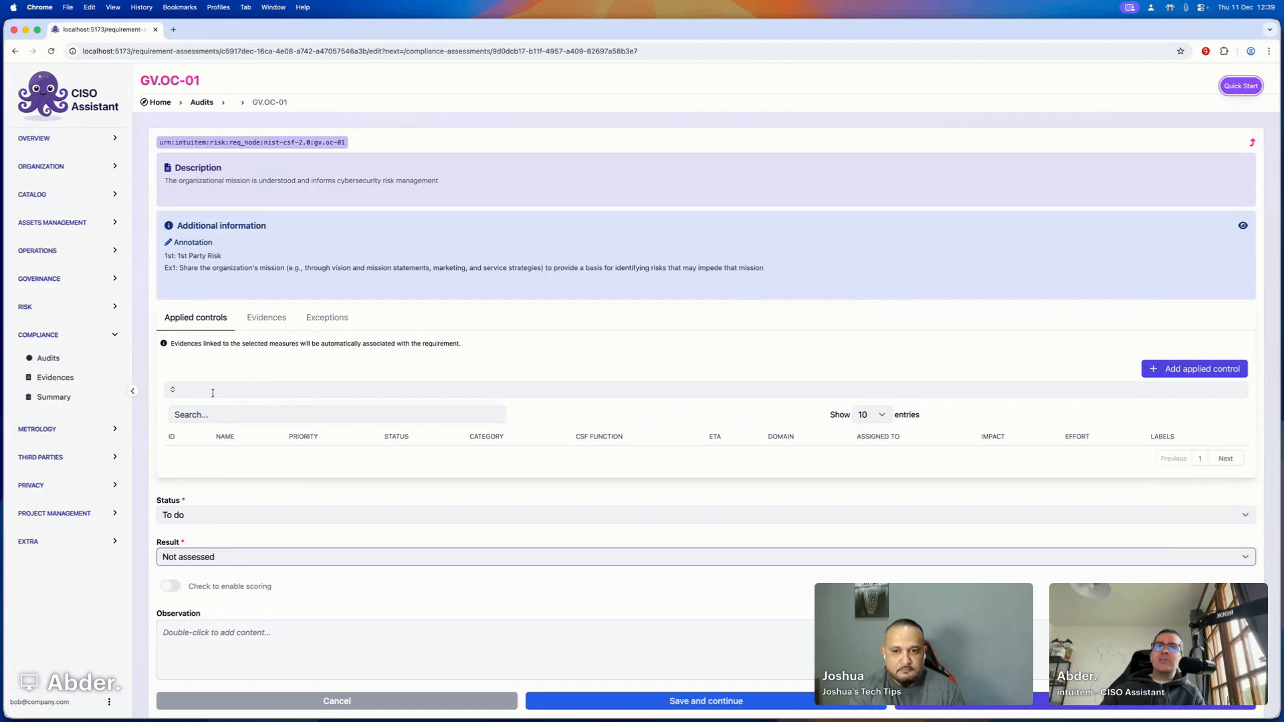
click(220, 543)
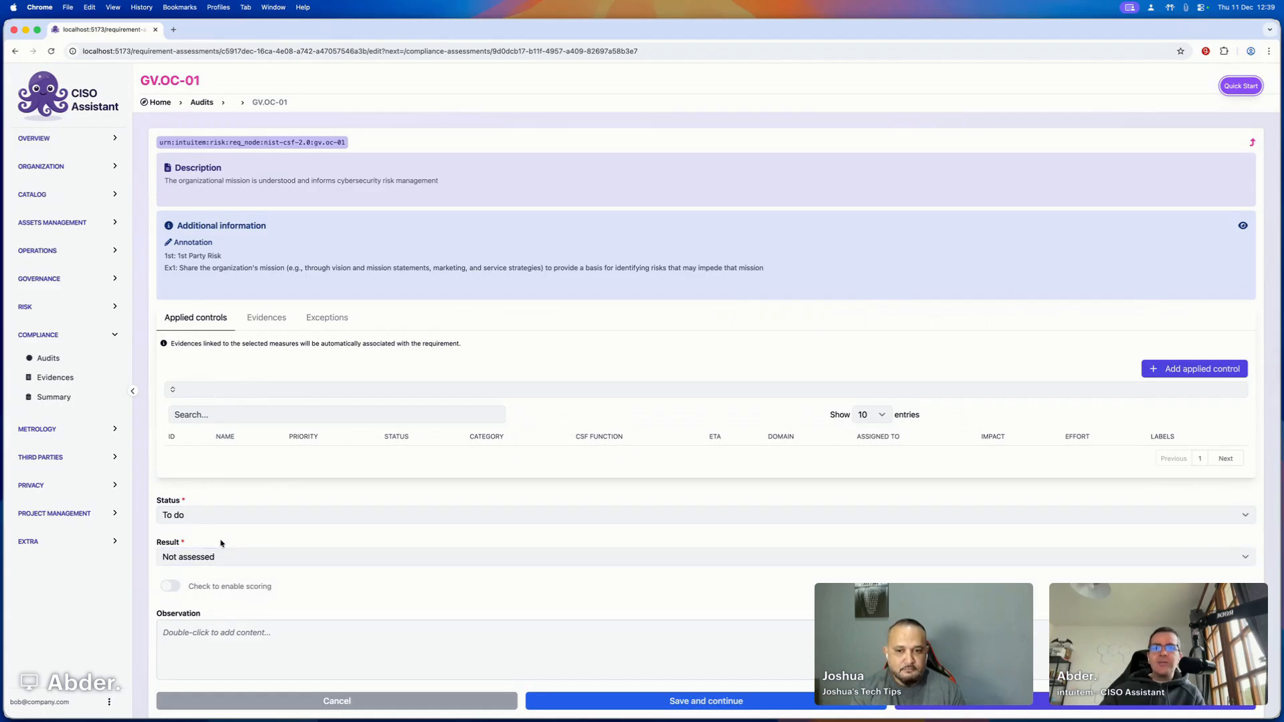
drag(159, 543, 191, 545)
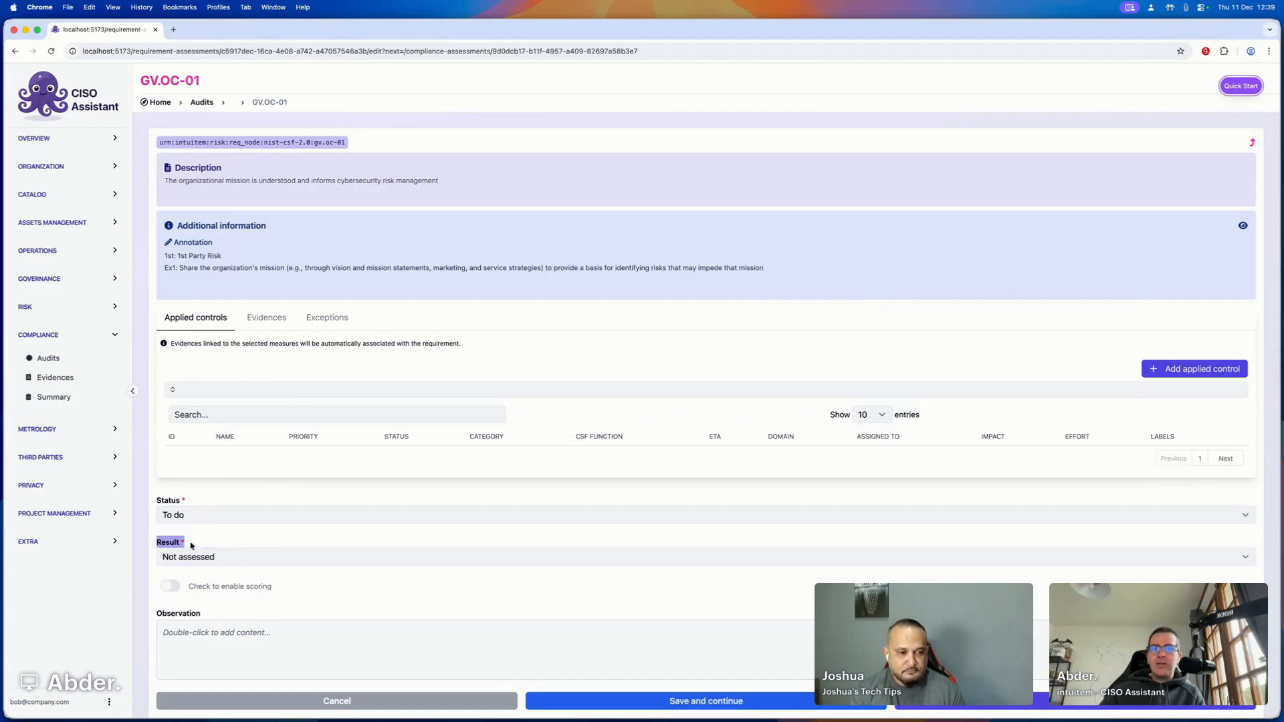
Examine the result options, the status options and the existing applied controls offered for requirement GV.OC-01.
click(219, 564)
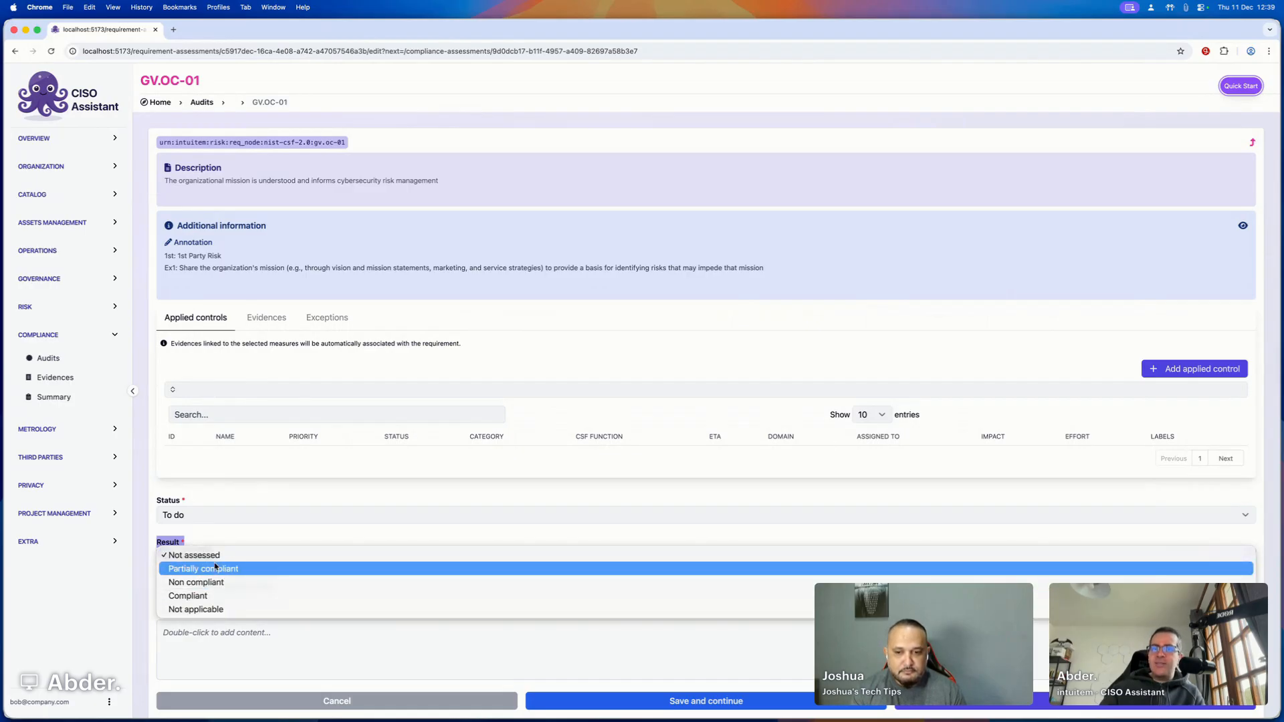
click(144, 583)
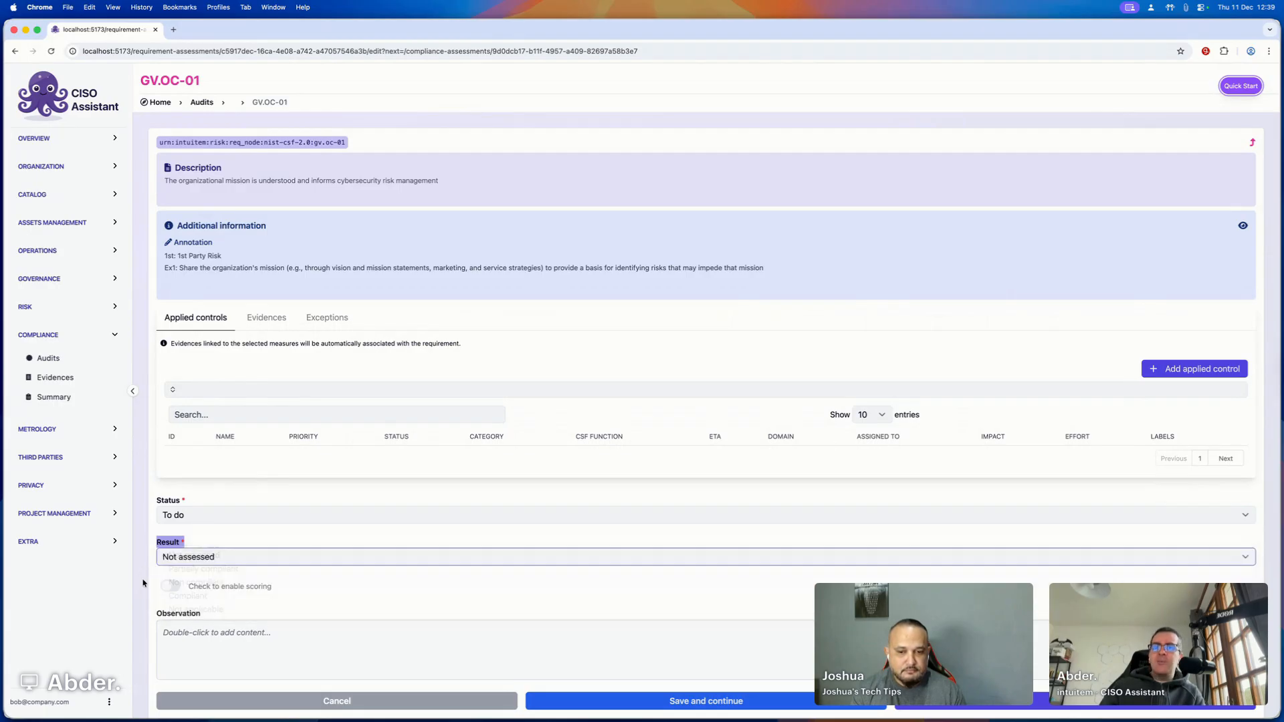
click(230, 497)
click(194, 513)
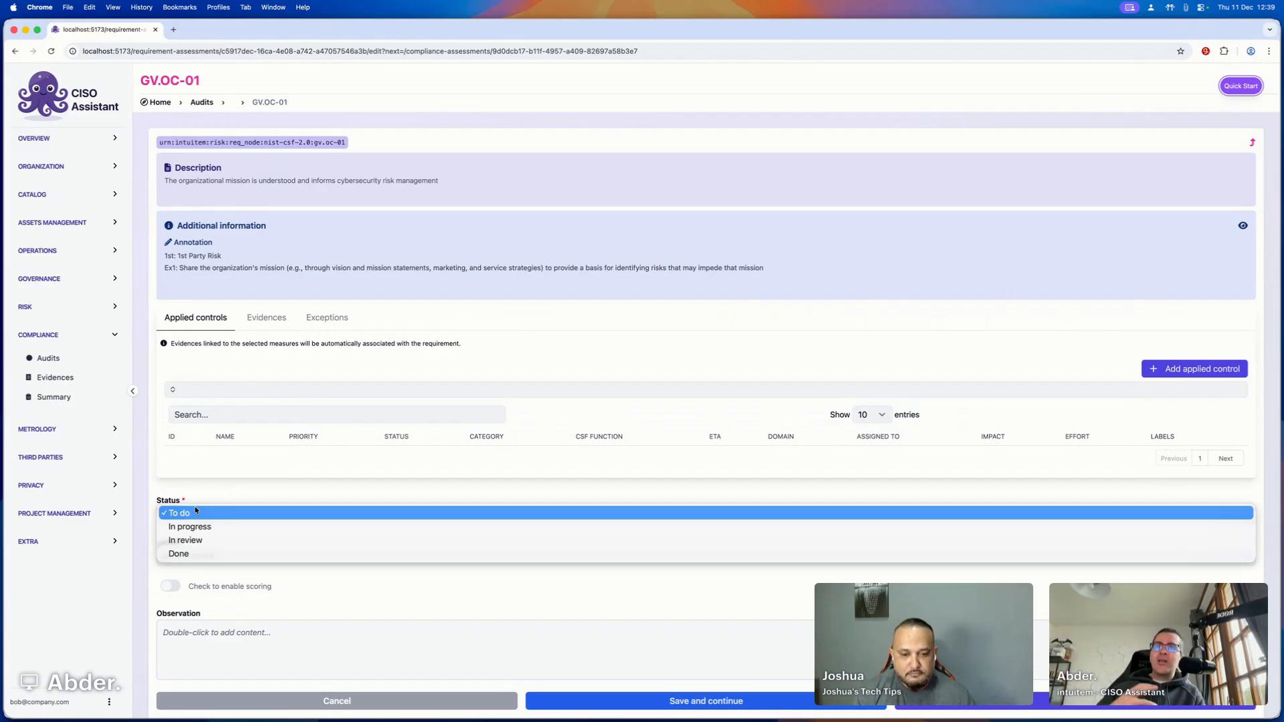
click(229, 496)
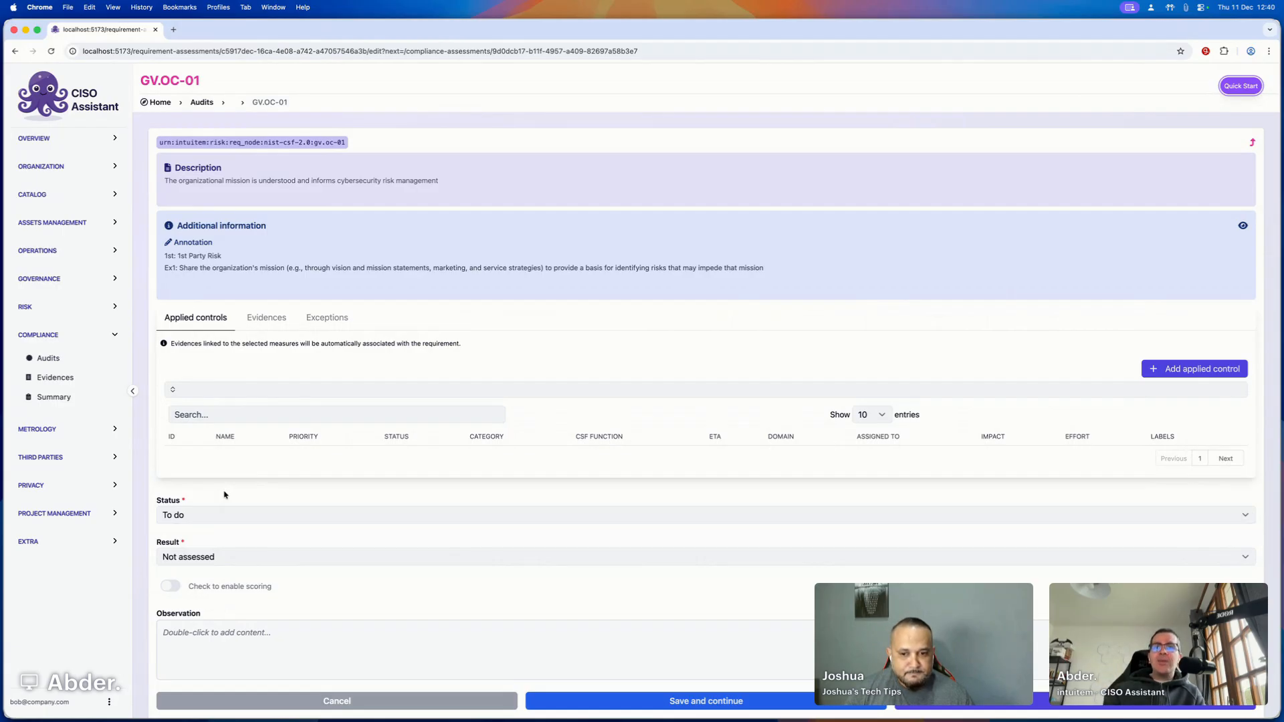
click(241, 390)
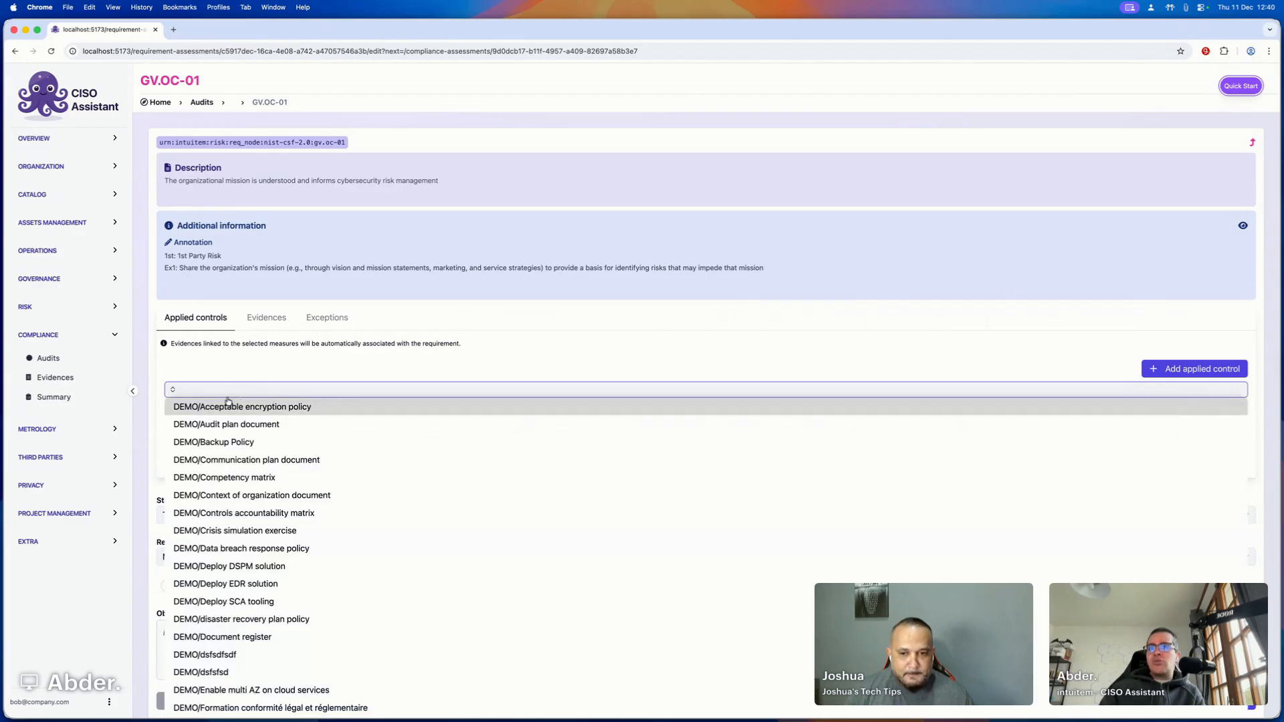
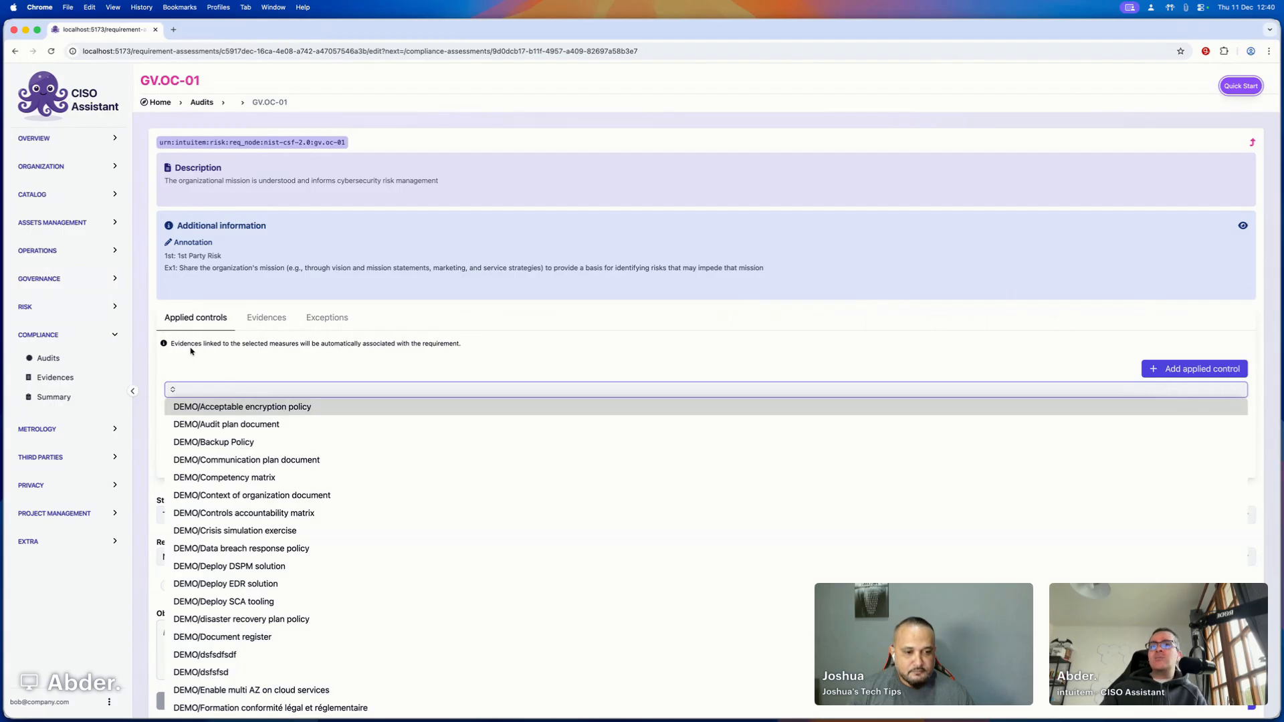
click(218, 362)
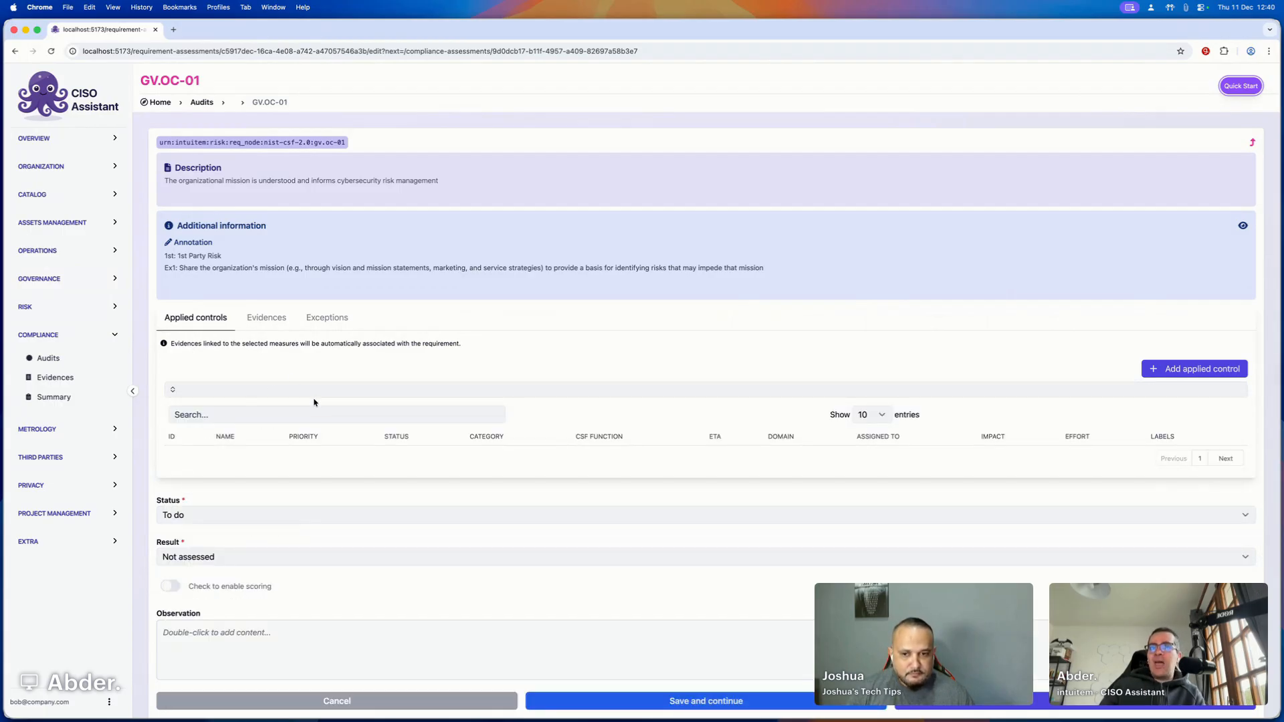
click(1196, 367)
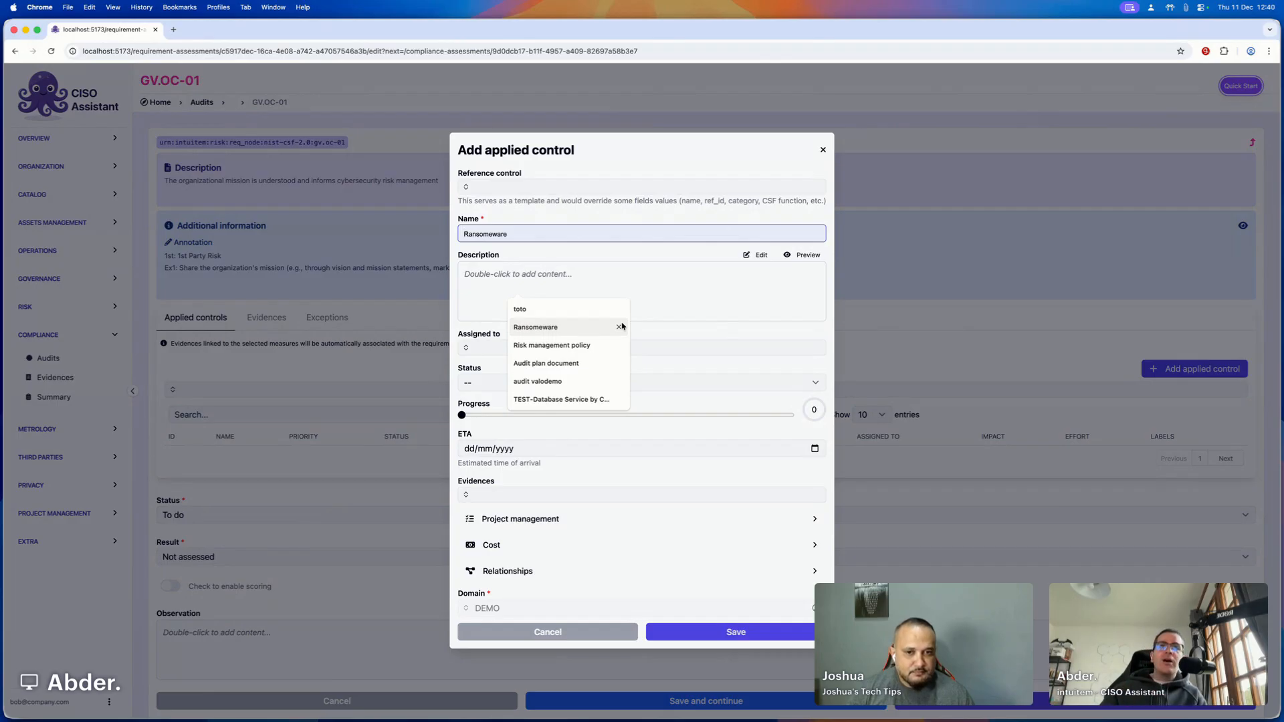
click(604, 295)
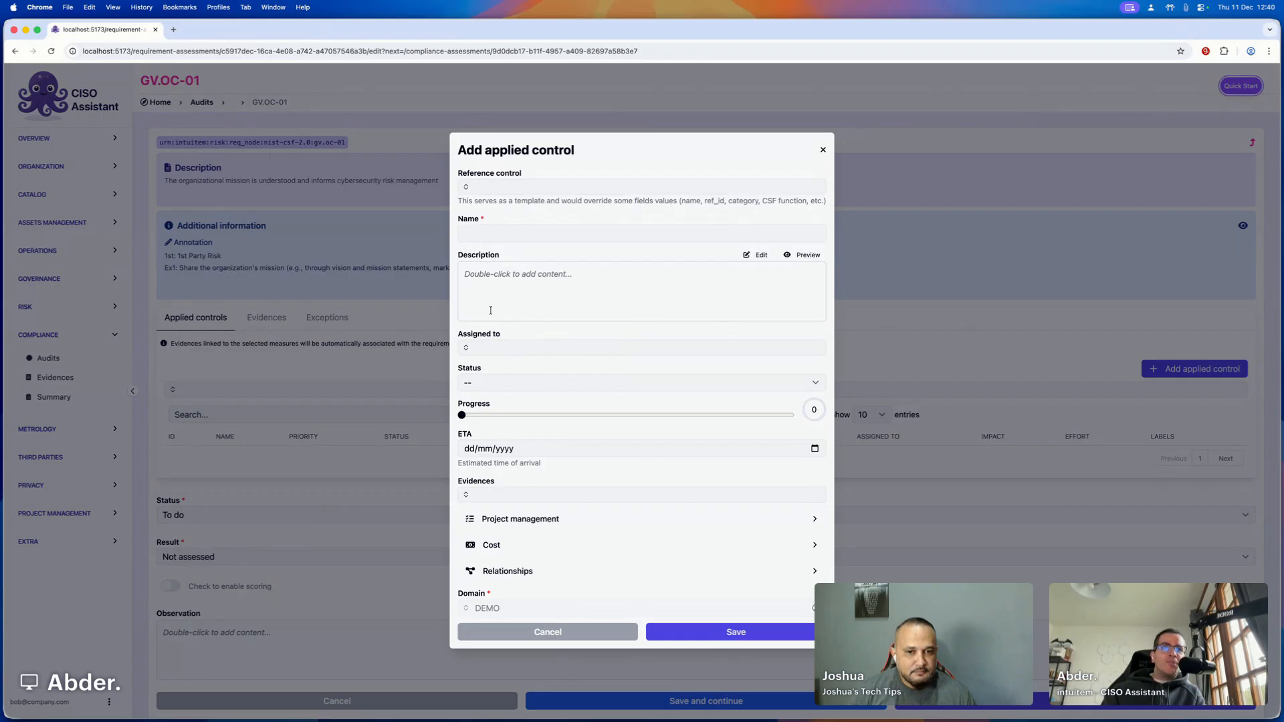
click(514, 188)
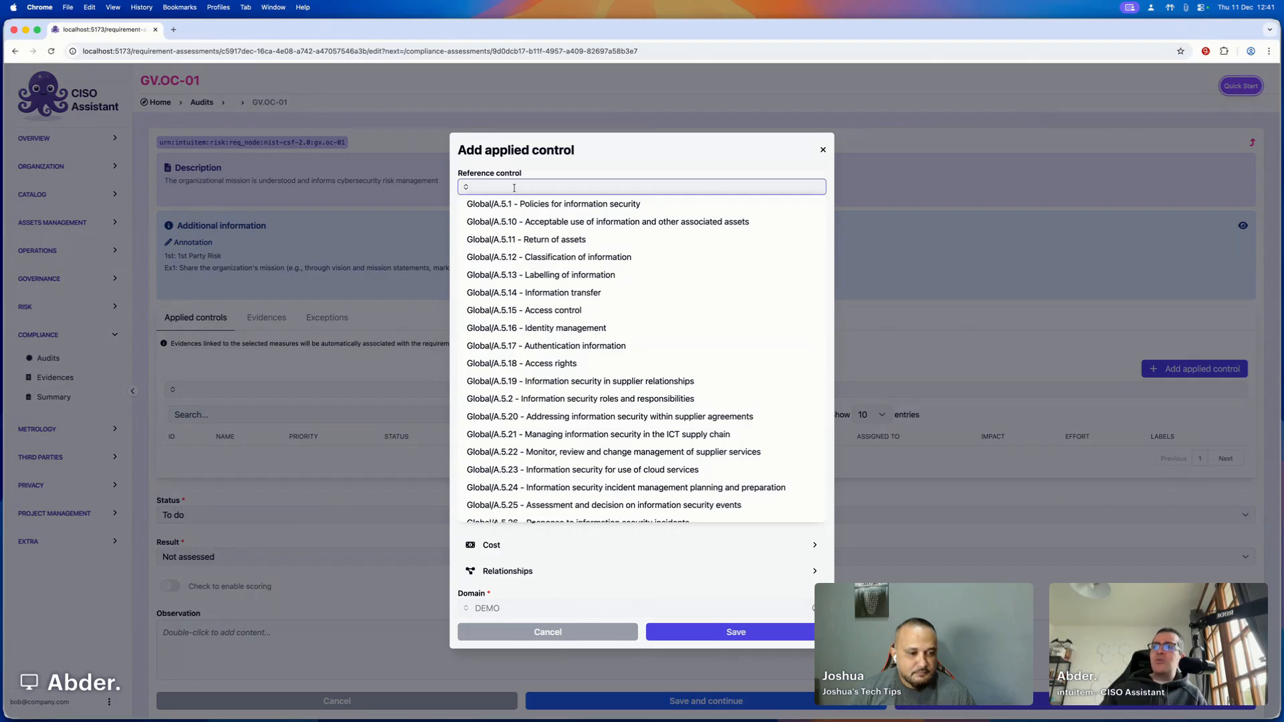
click(539, 260)
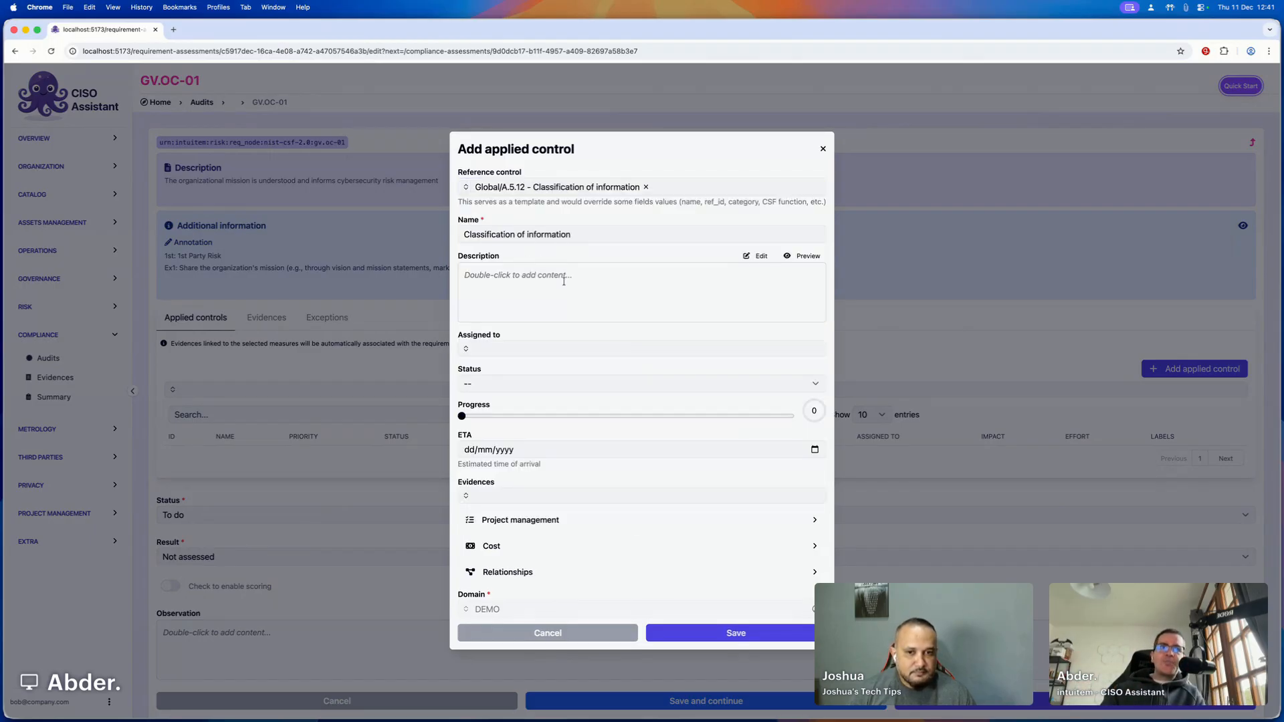
click(646, 186)
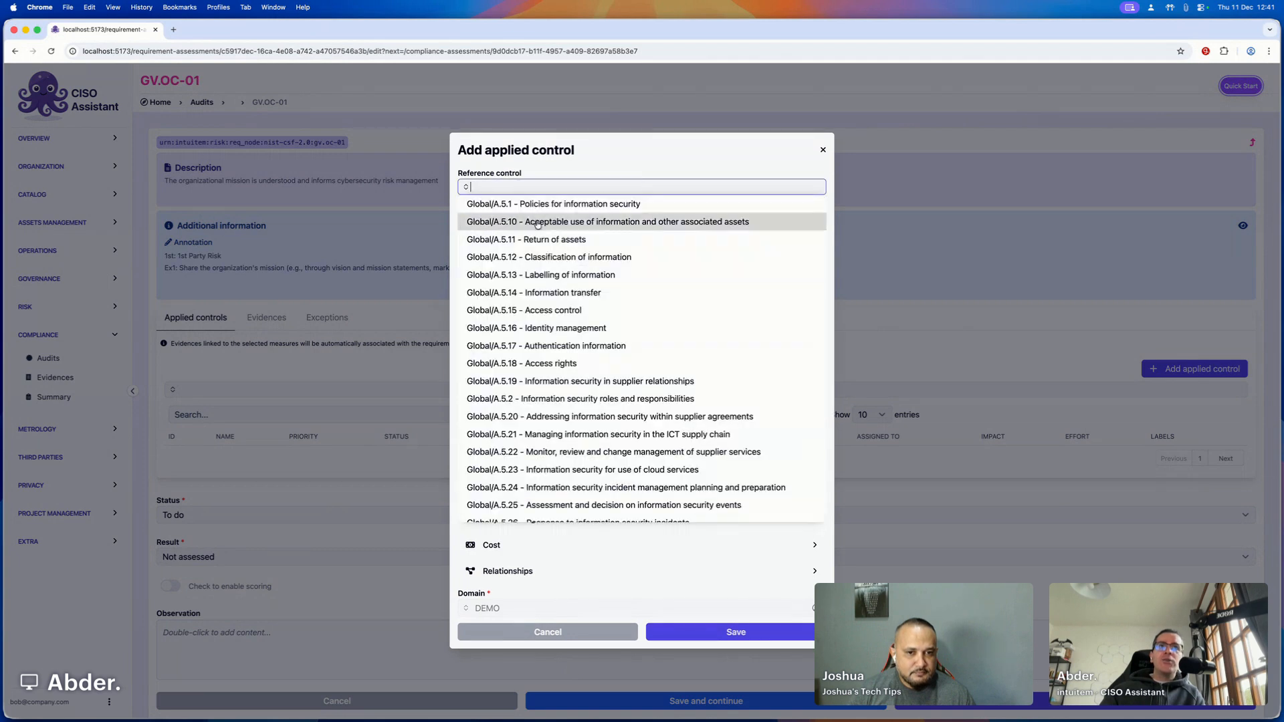
click(576, 170)
drag(605, 241, 465, 218)
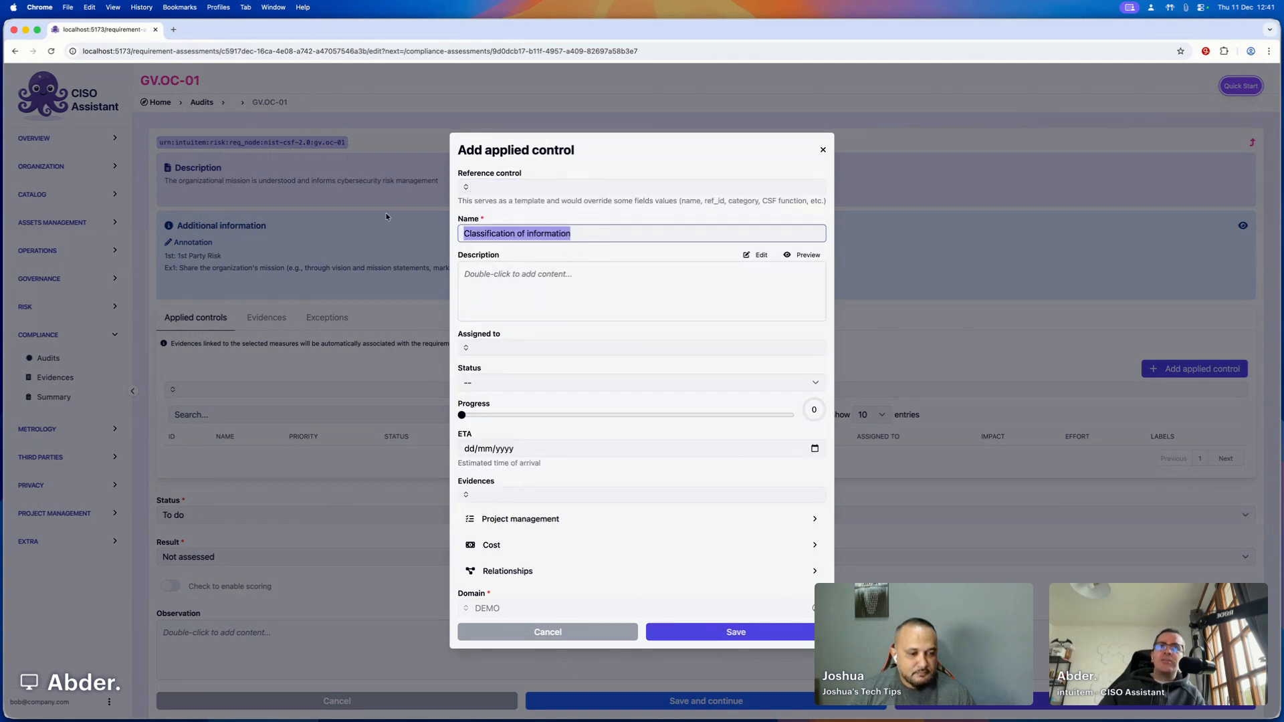
key(BackSpace)
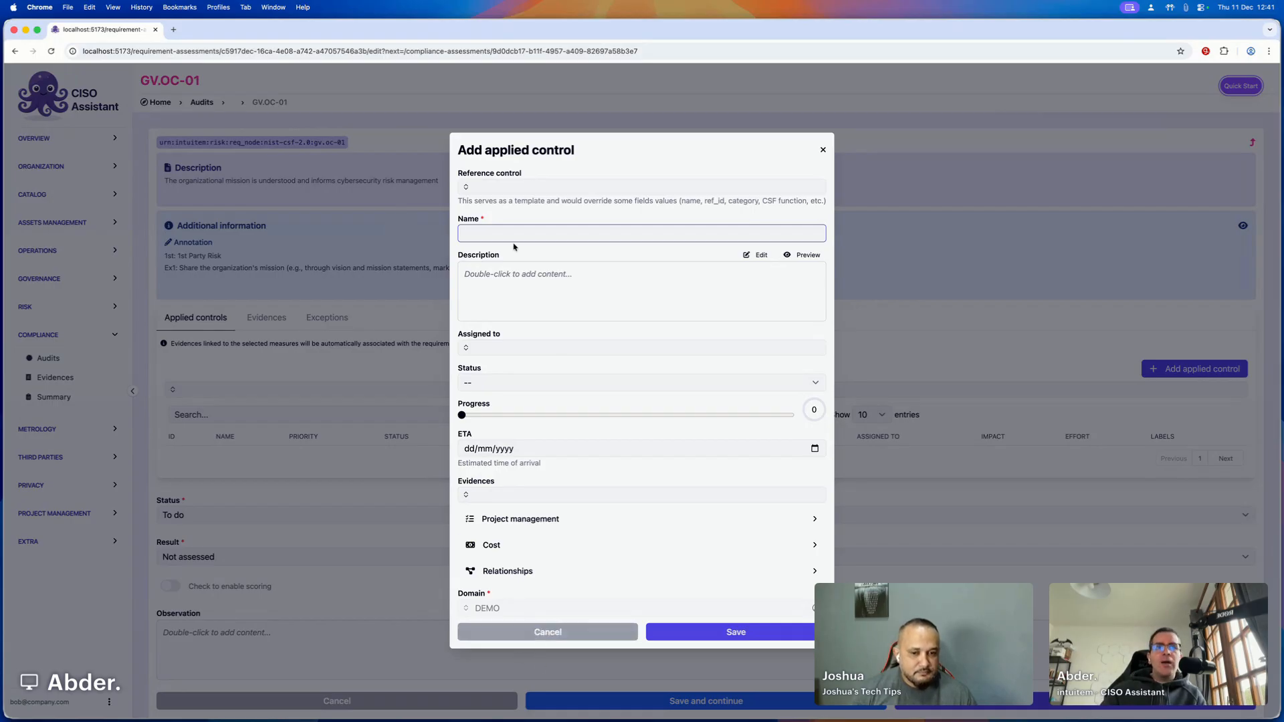
text(a specific)
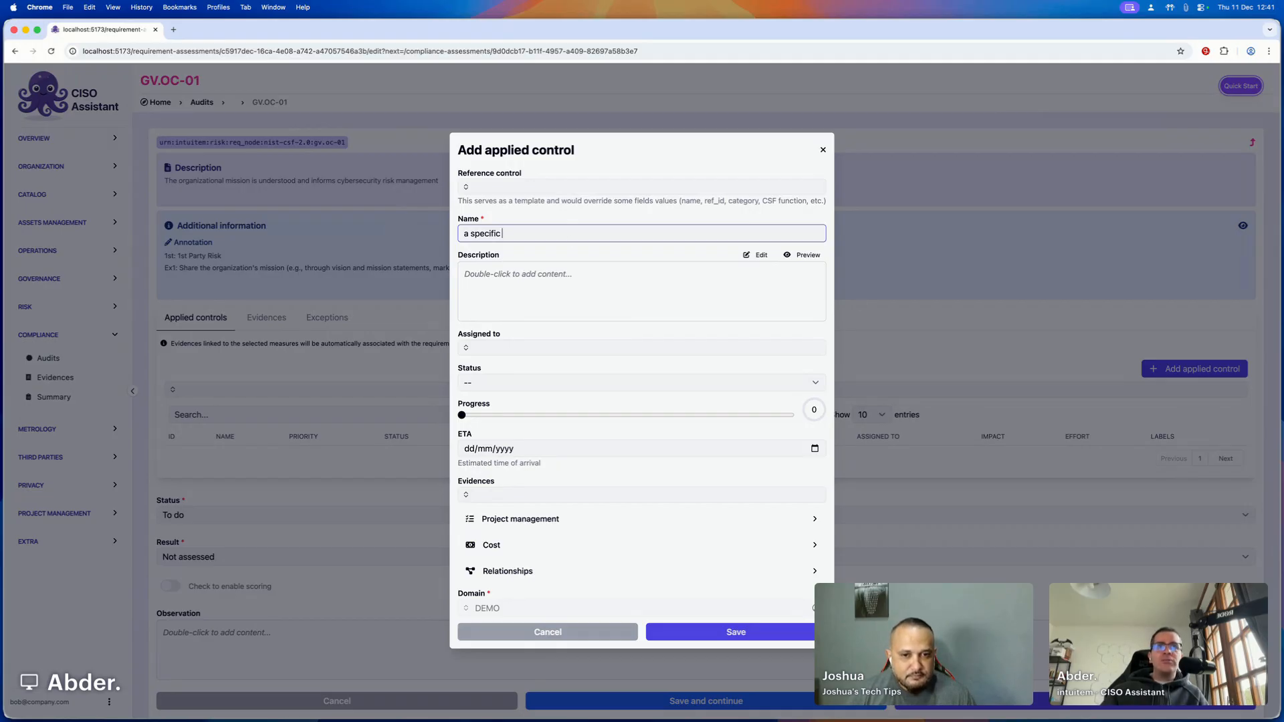
click(823, 149)
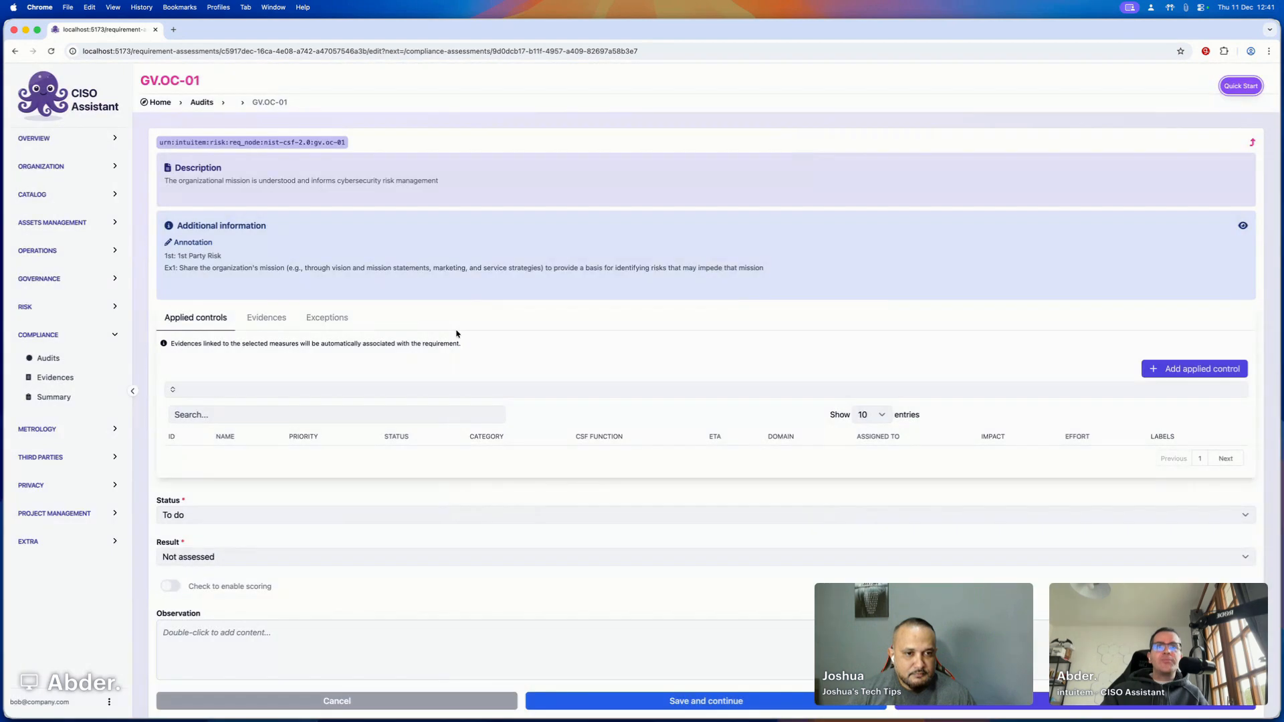
Link the existing applied control "Context of organization document" to requirement GV.OC-01 and save the assessment without leaving it.
click(248, 388)
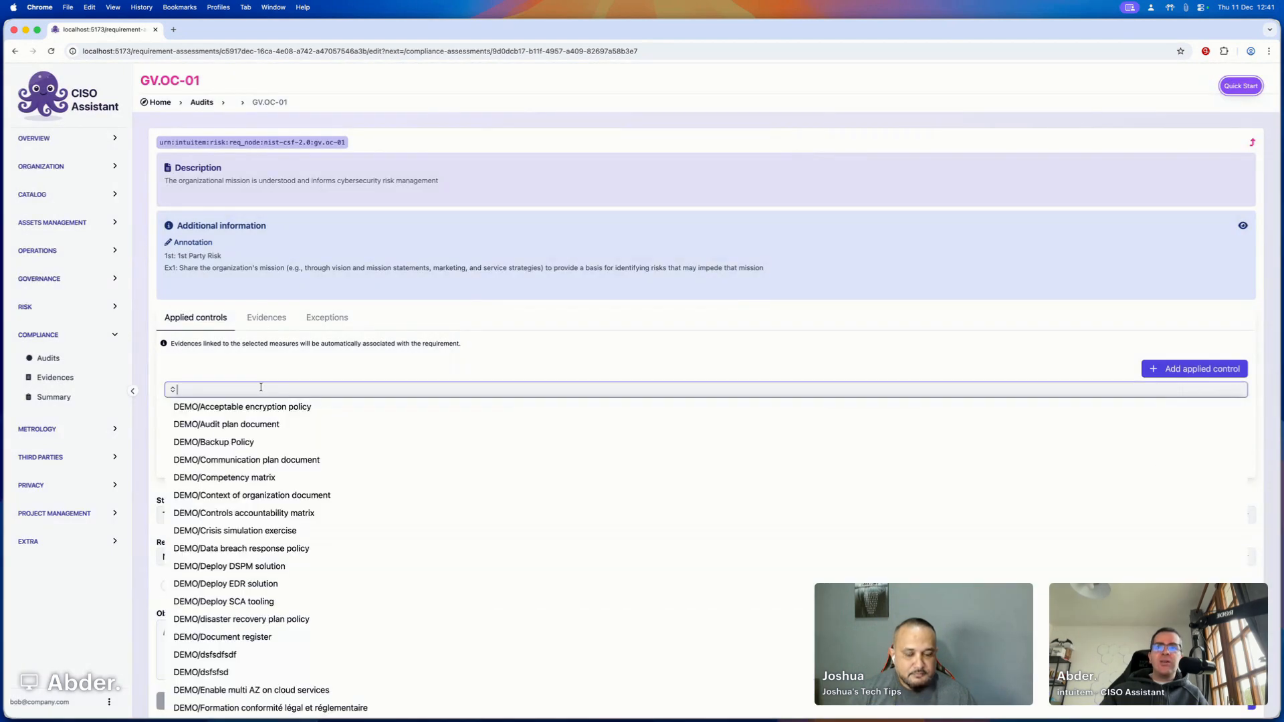
text(org)
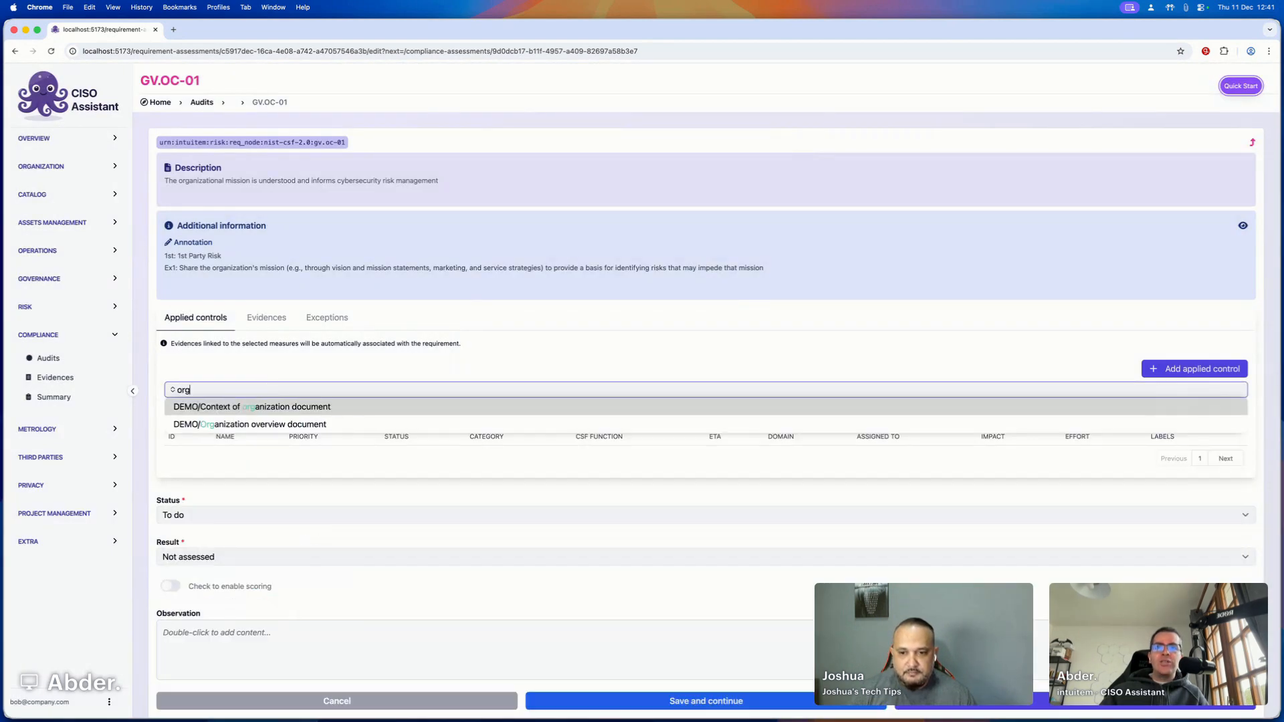
text(a)
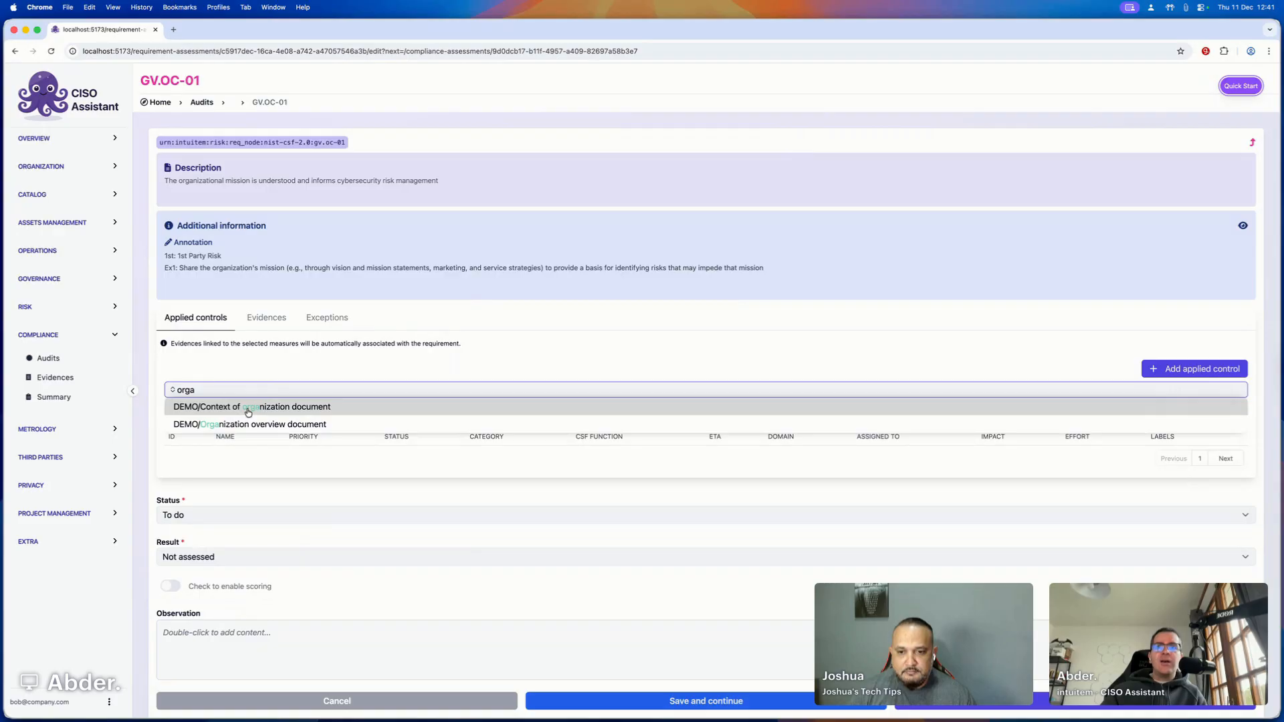
click(247, 412)
click(493, 377)
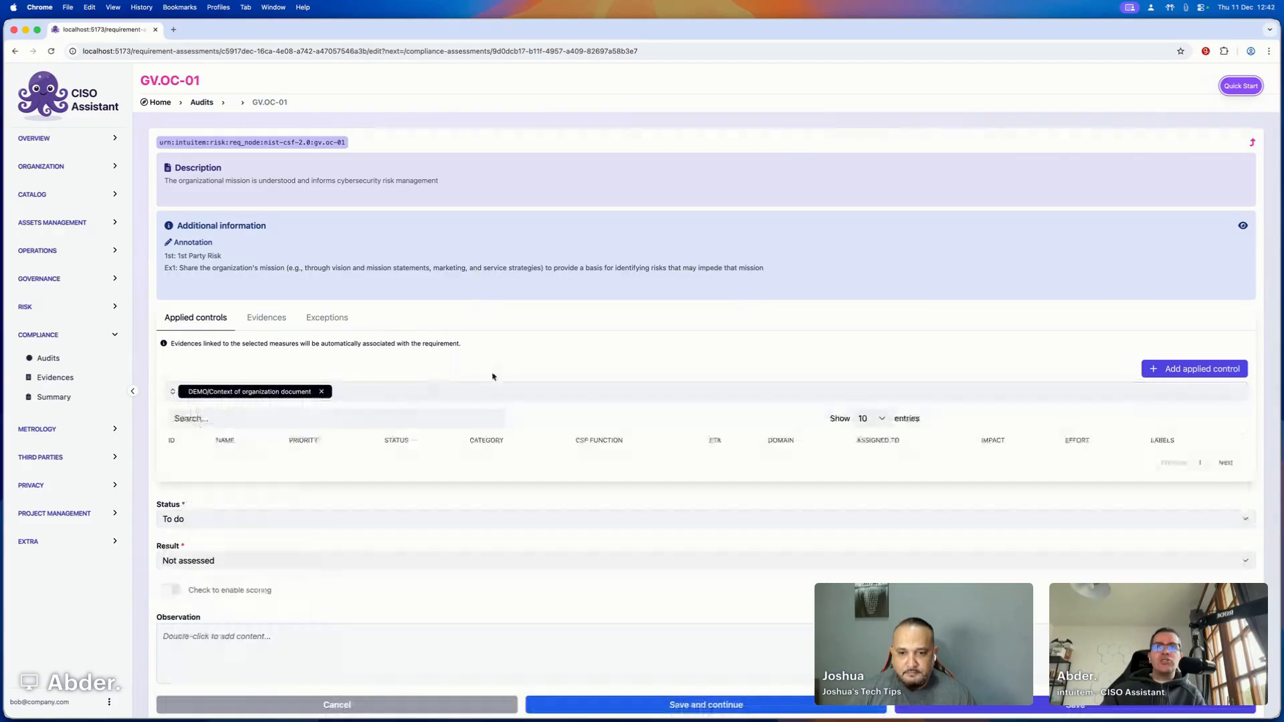
click(754, 710)
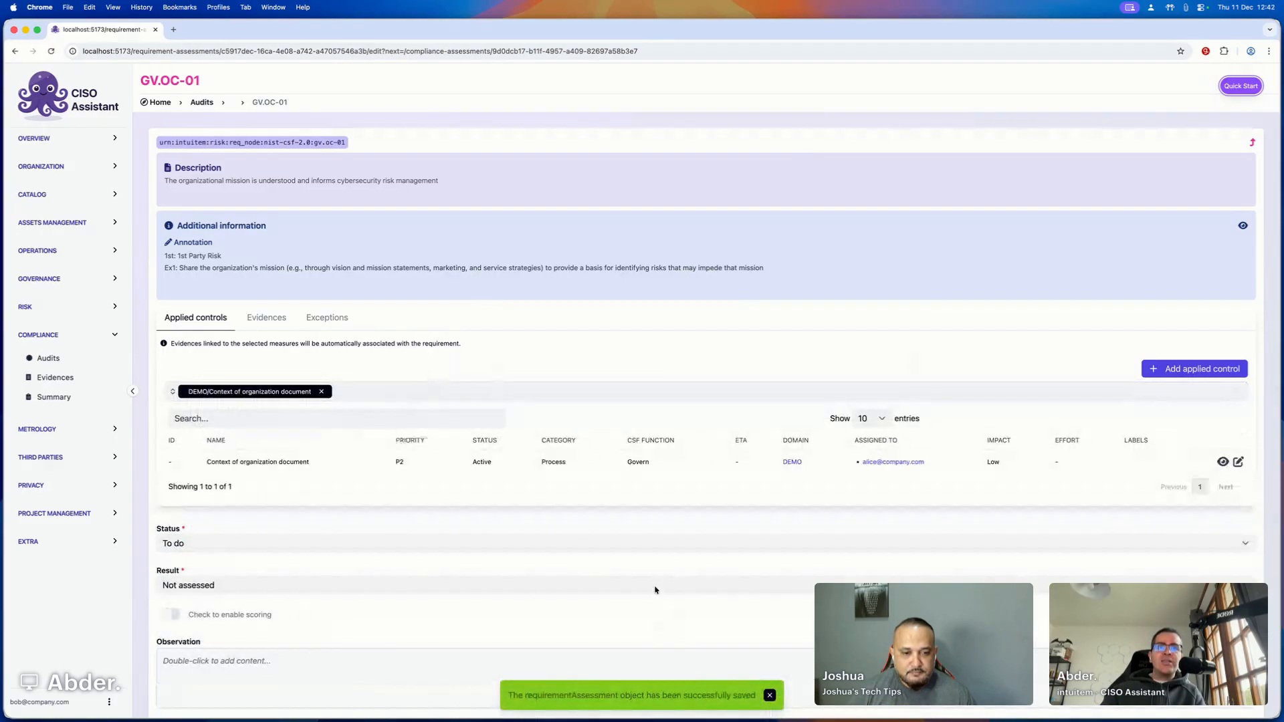
Start a new applied control for GV.OC-01 named "a specific item for this one".
scroll(655, 590, down, 2)
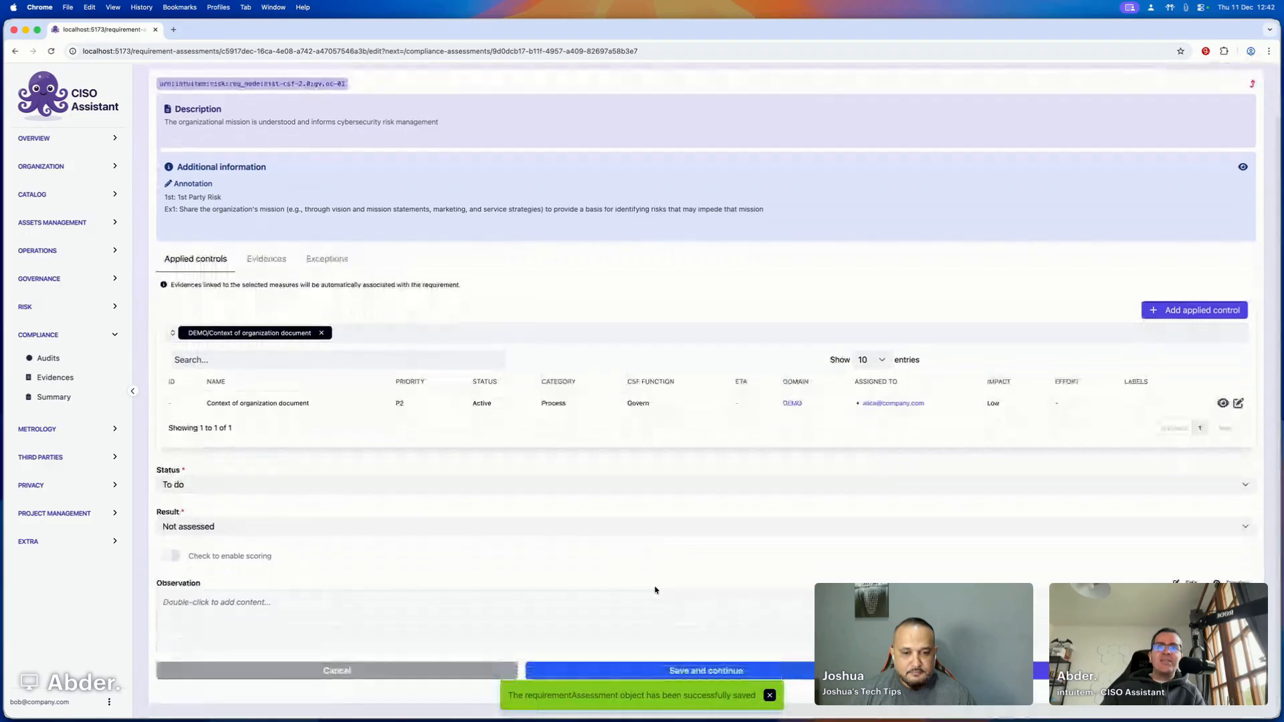
click(1195, 311)
text(a specific)
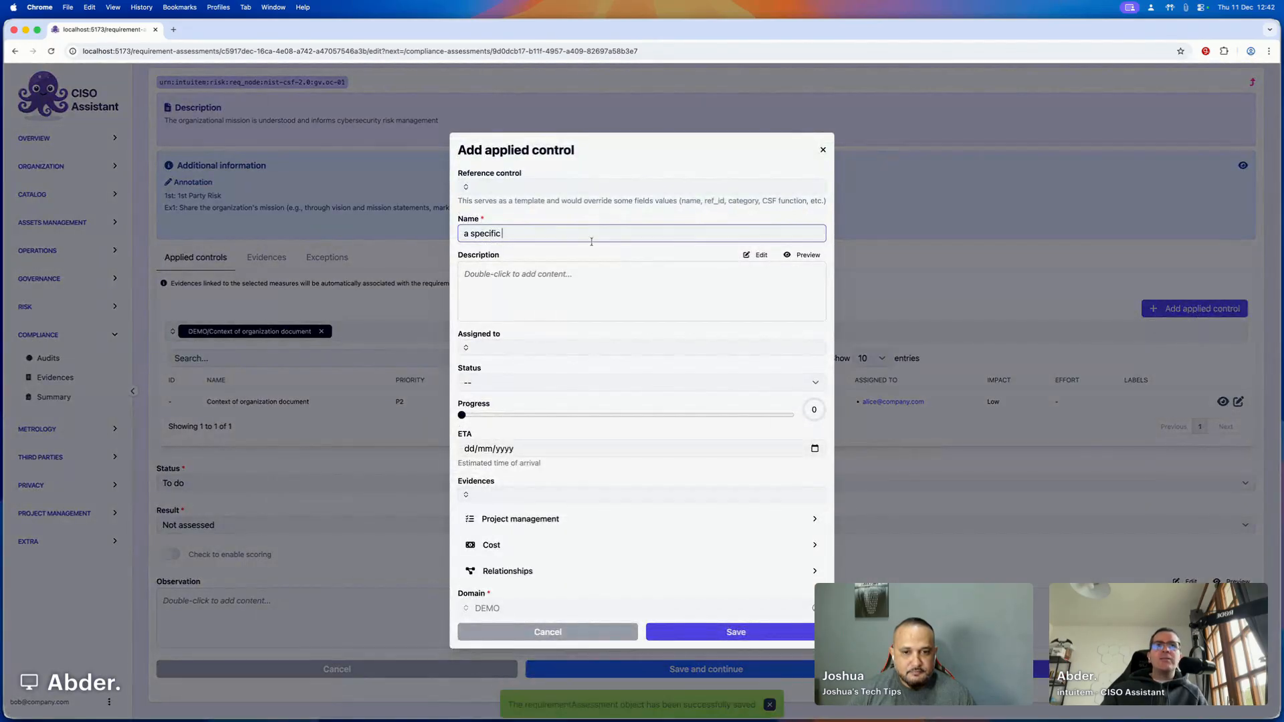
text( item)
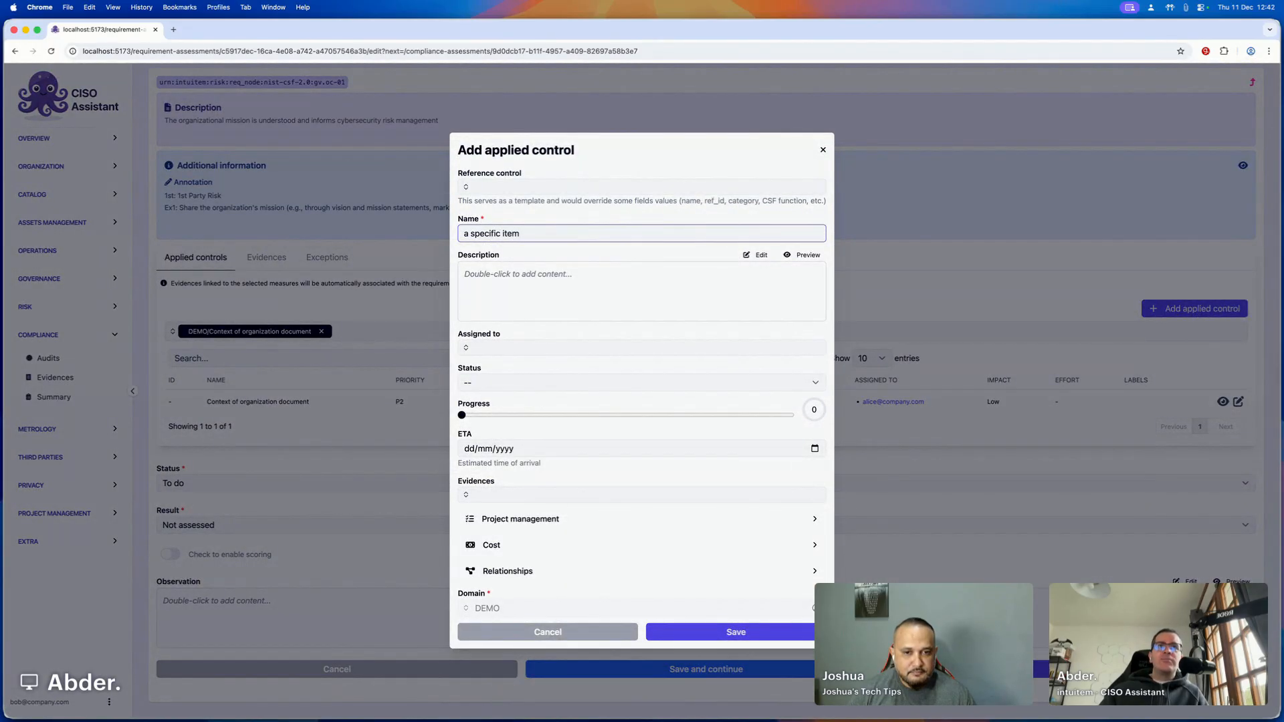
text( for th)
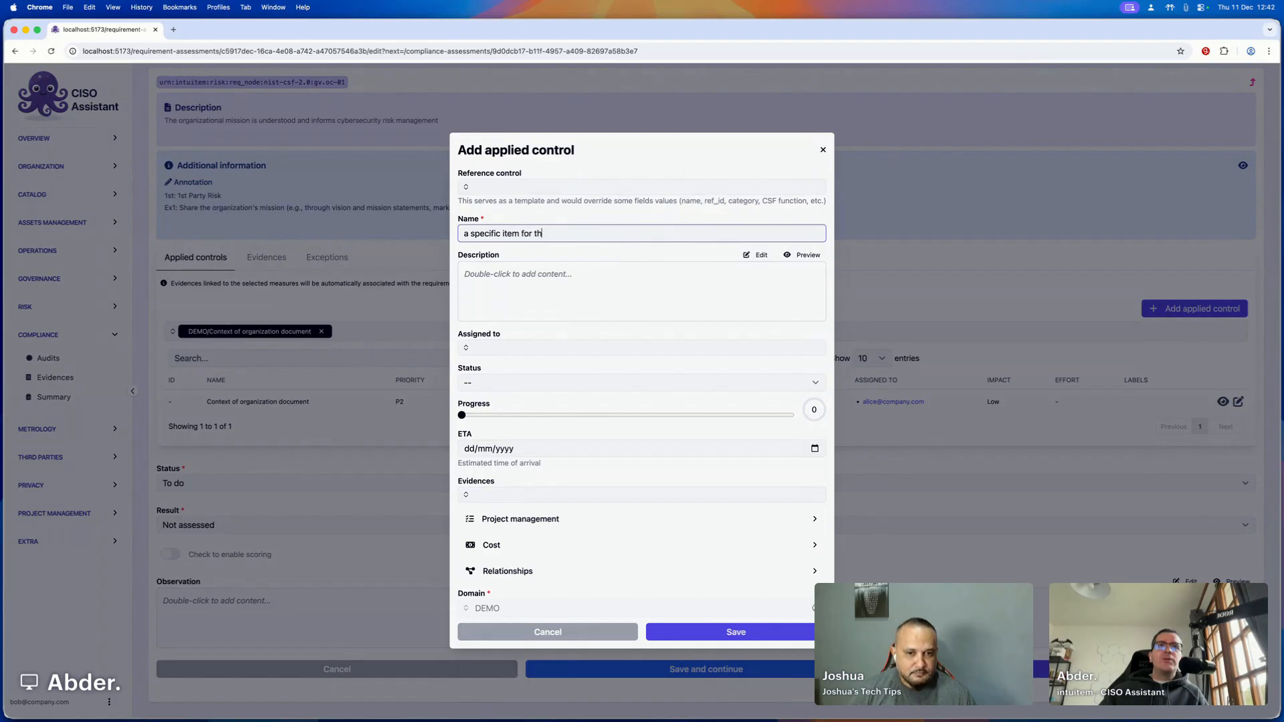
text(is one)
Assign the new control to the signed-in user's account, set its status to Active and progress to 20, and save it.
click(542, 381)
click(525, 356)
click(509, 347)
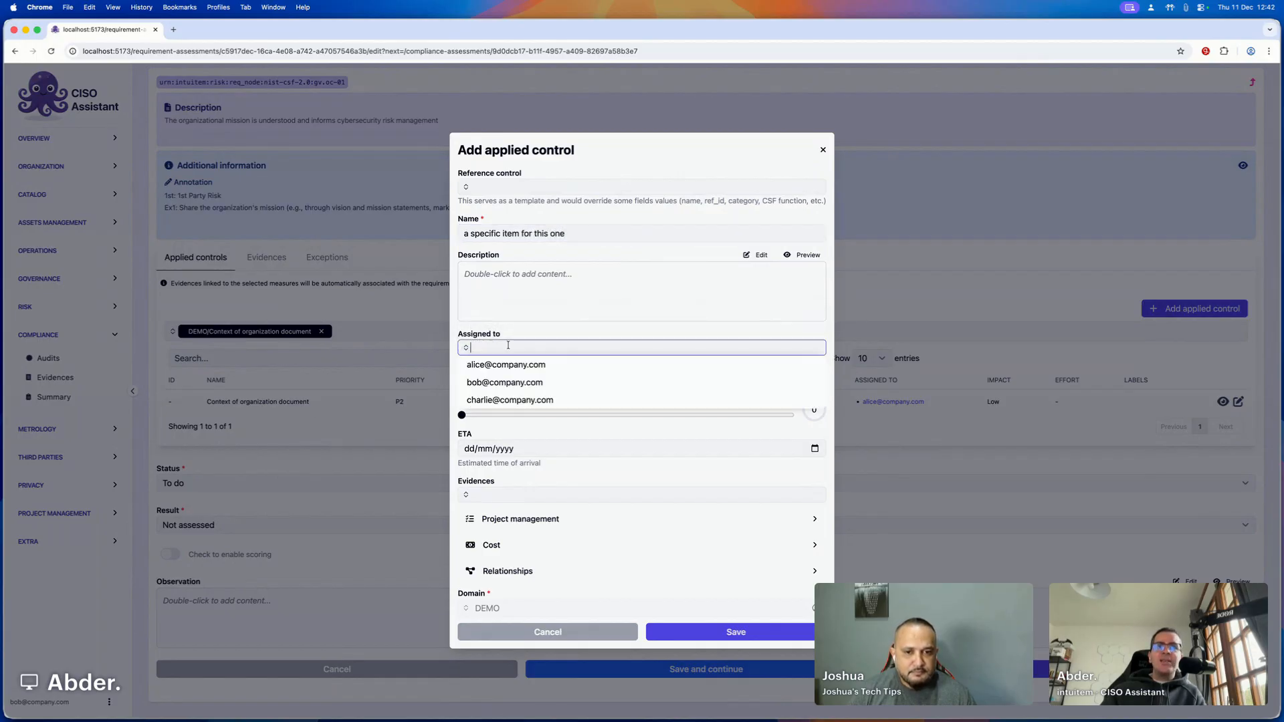
click(527, 384)
drag(542, 418, 527, 417)
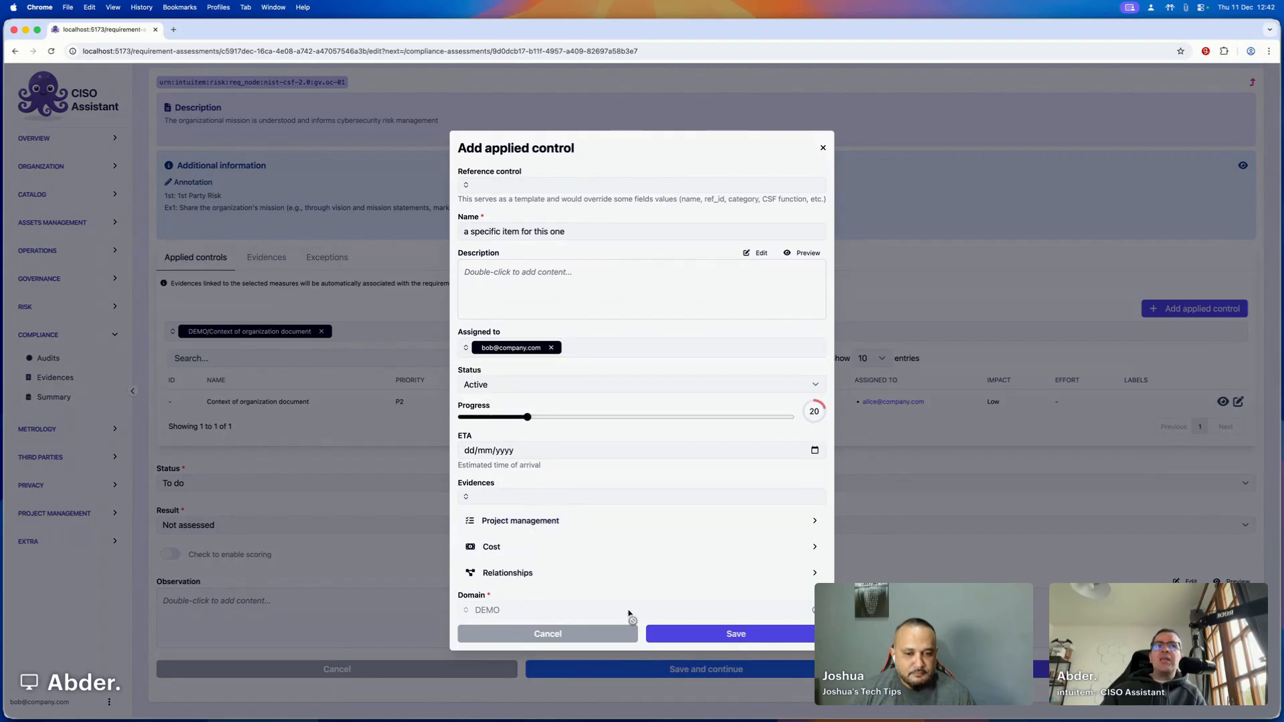
click(736, 635)
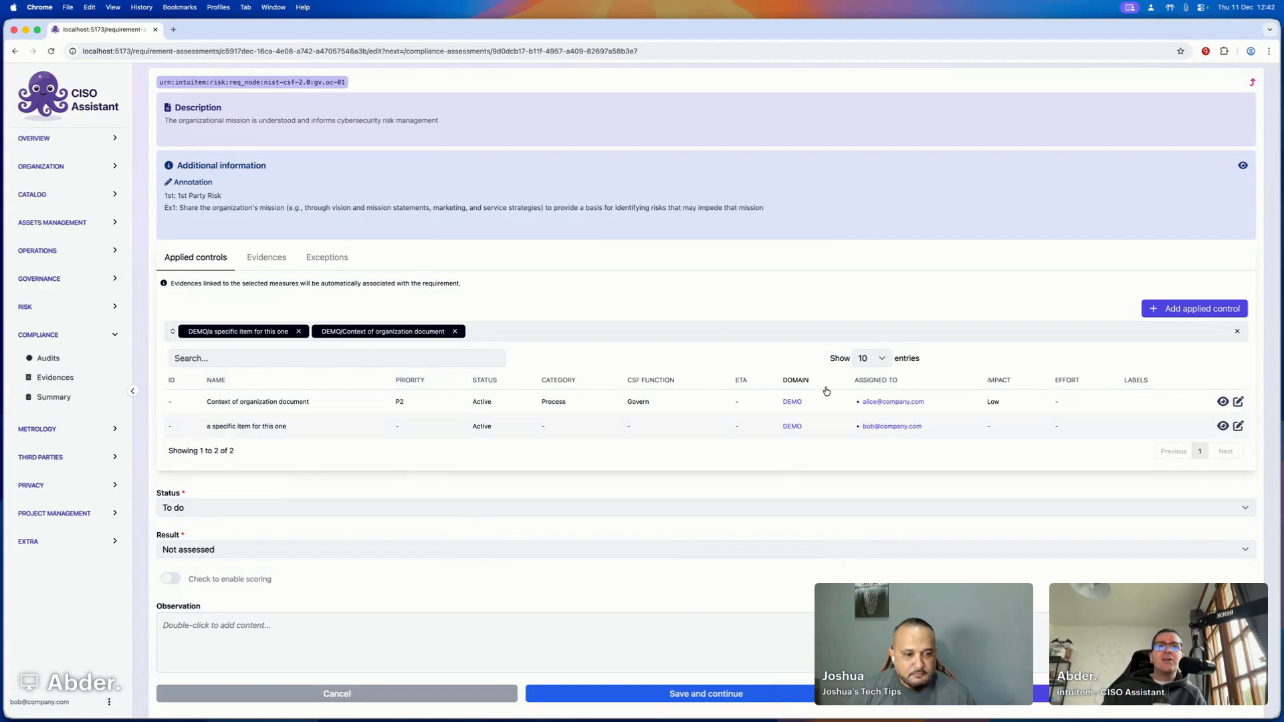
click(1196, 308)
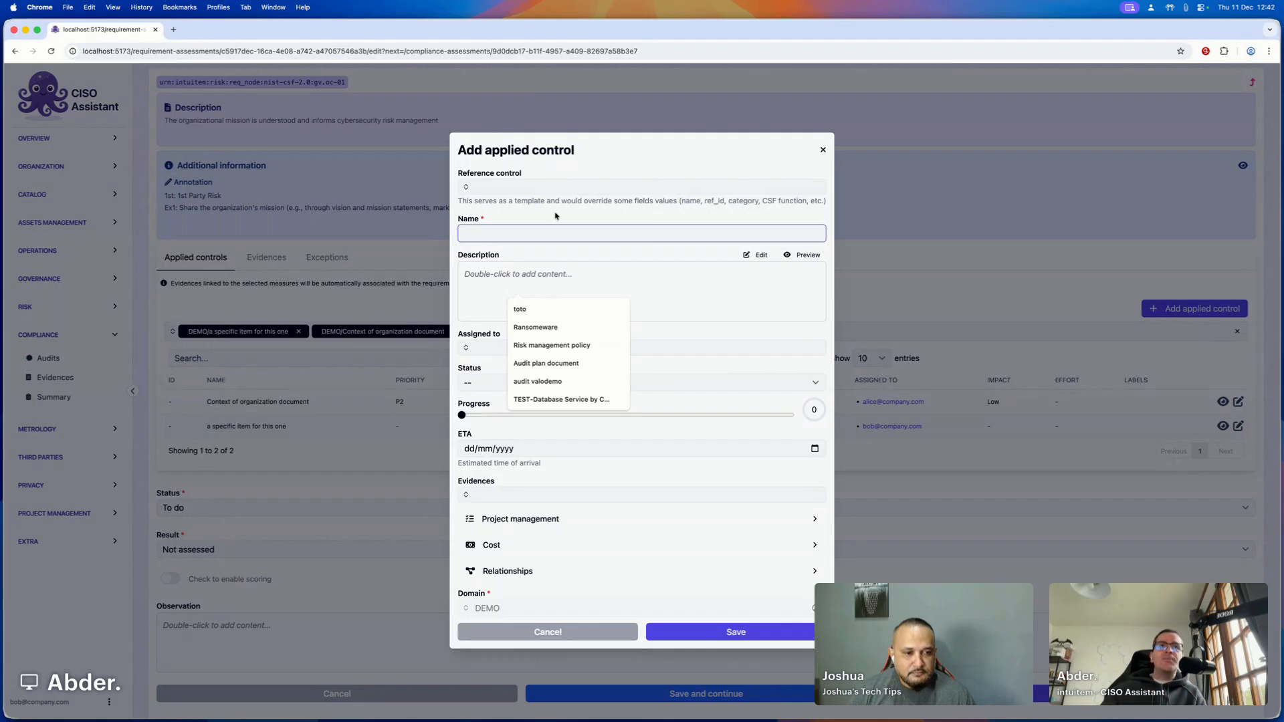
click(575, 212)
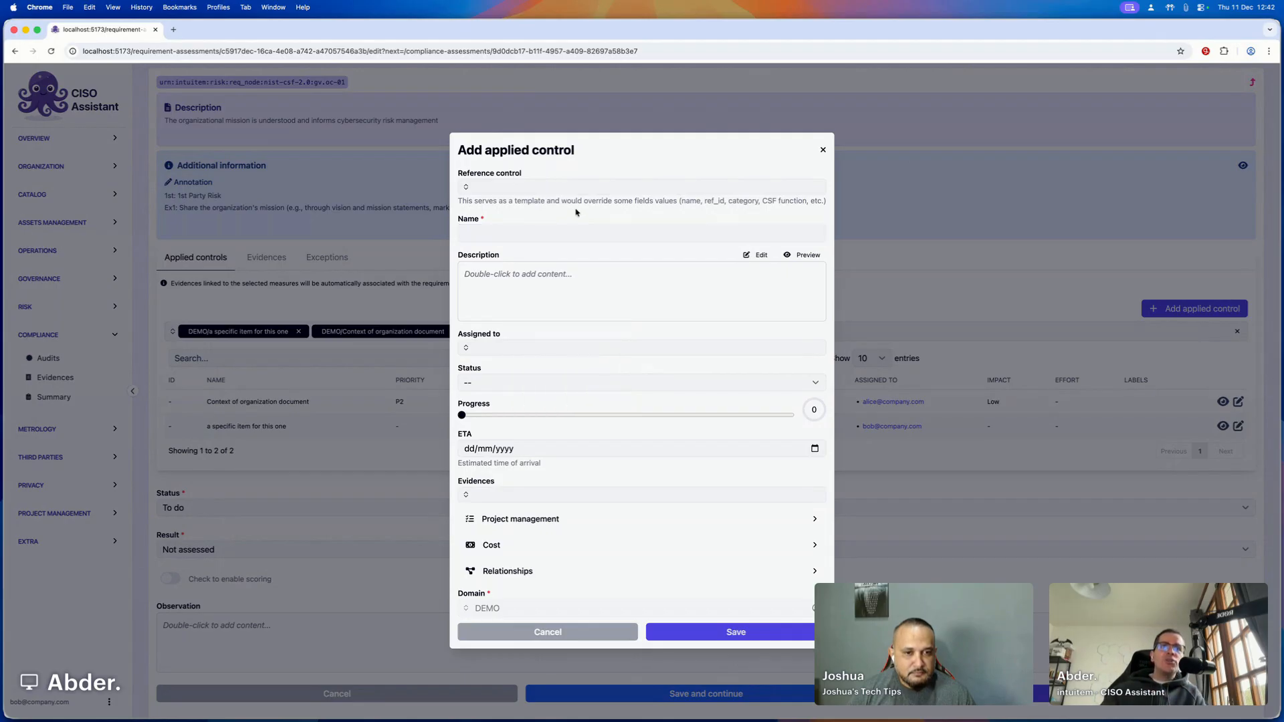
click(583, 630)
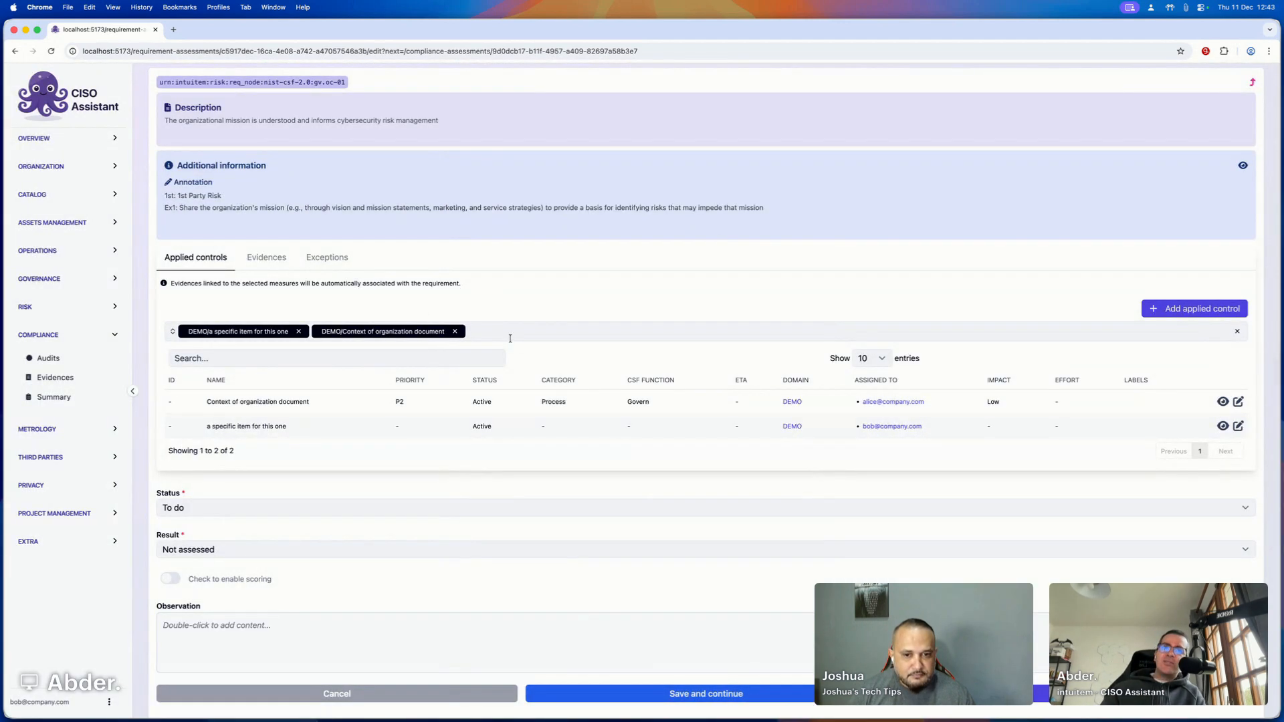
Set the result of requirement GV.OC-01 to Partially compliant and save, returning to the audit's associated requirements.
scroll(510, 338, down, 1)
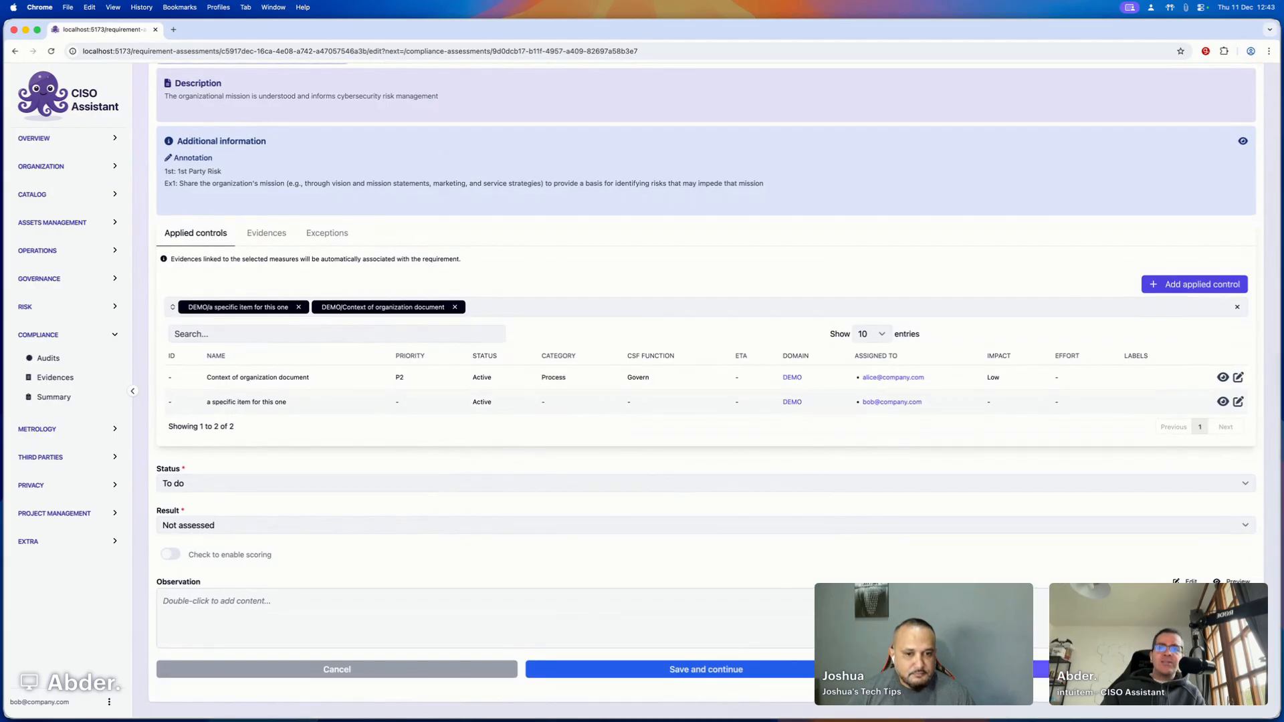
click(723, 527)
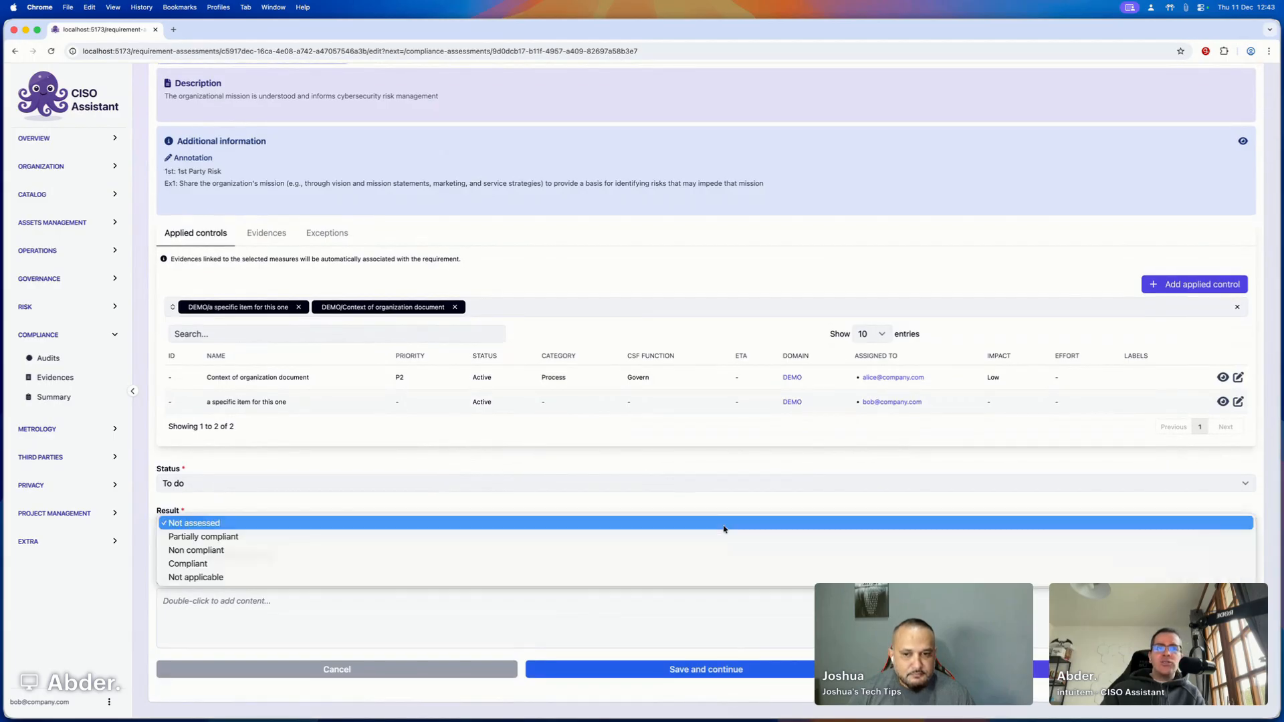
click(320, 536)
click(1040, 669)
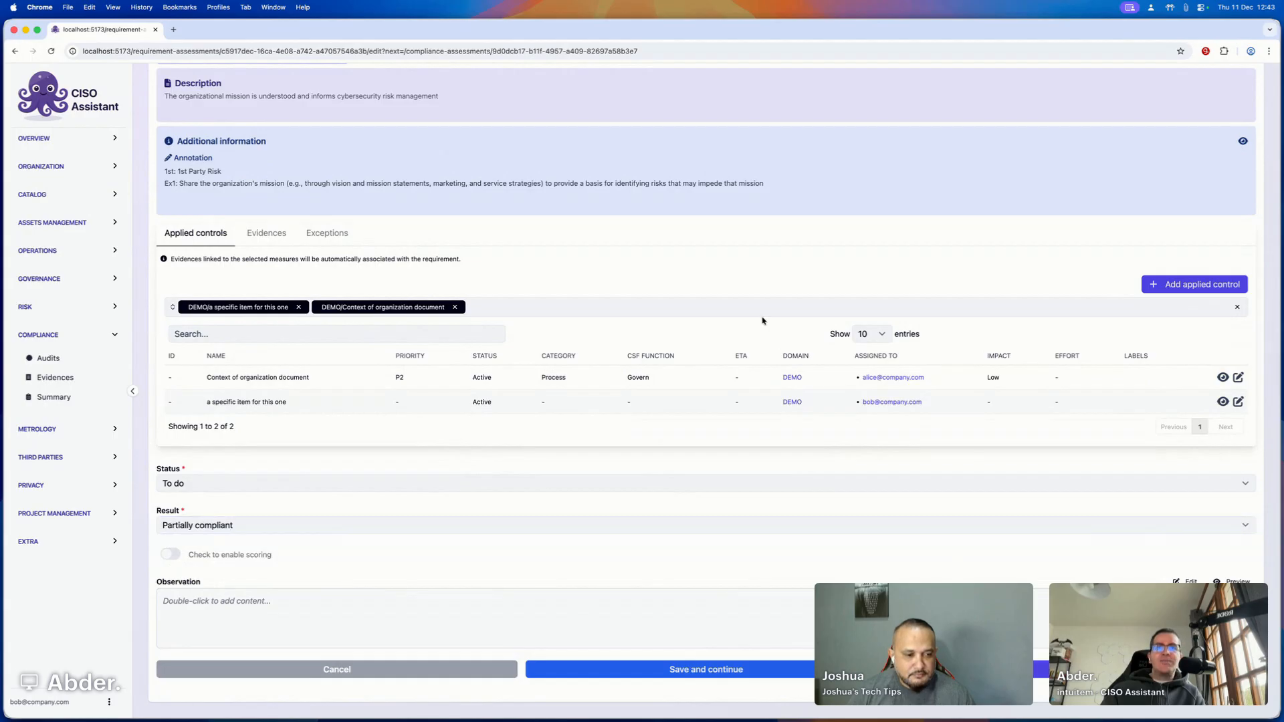
scroll(476, 277, down, 2)
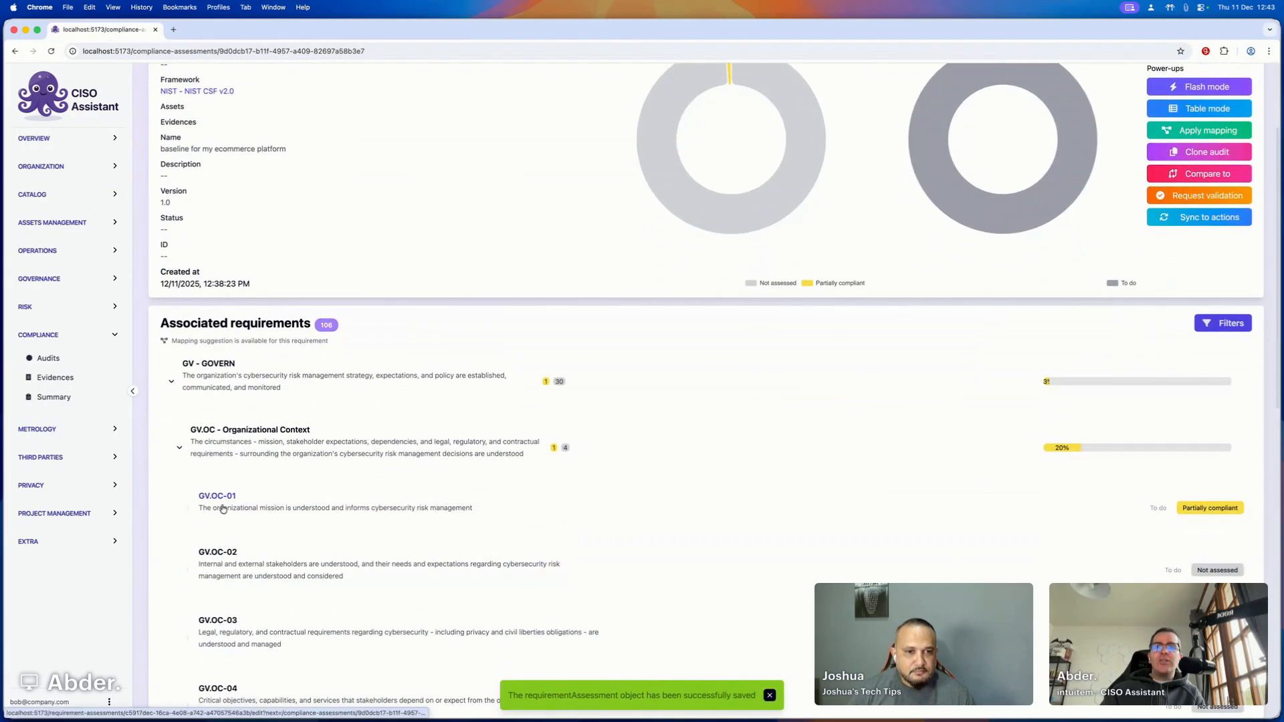
Link the existing applied control "a specific item for this one" to requirement GV.OC-02 and save the assessment.
click(218, 550)
click(320, 414)
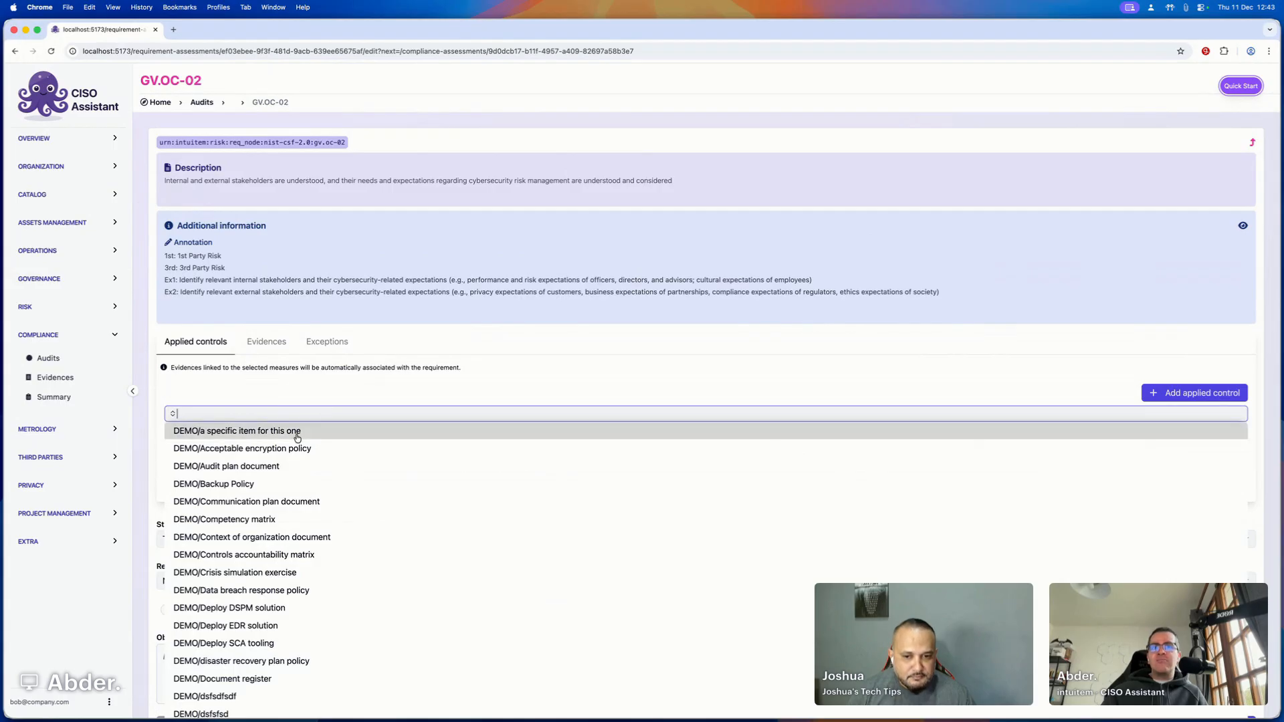
click(297, 435)
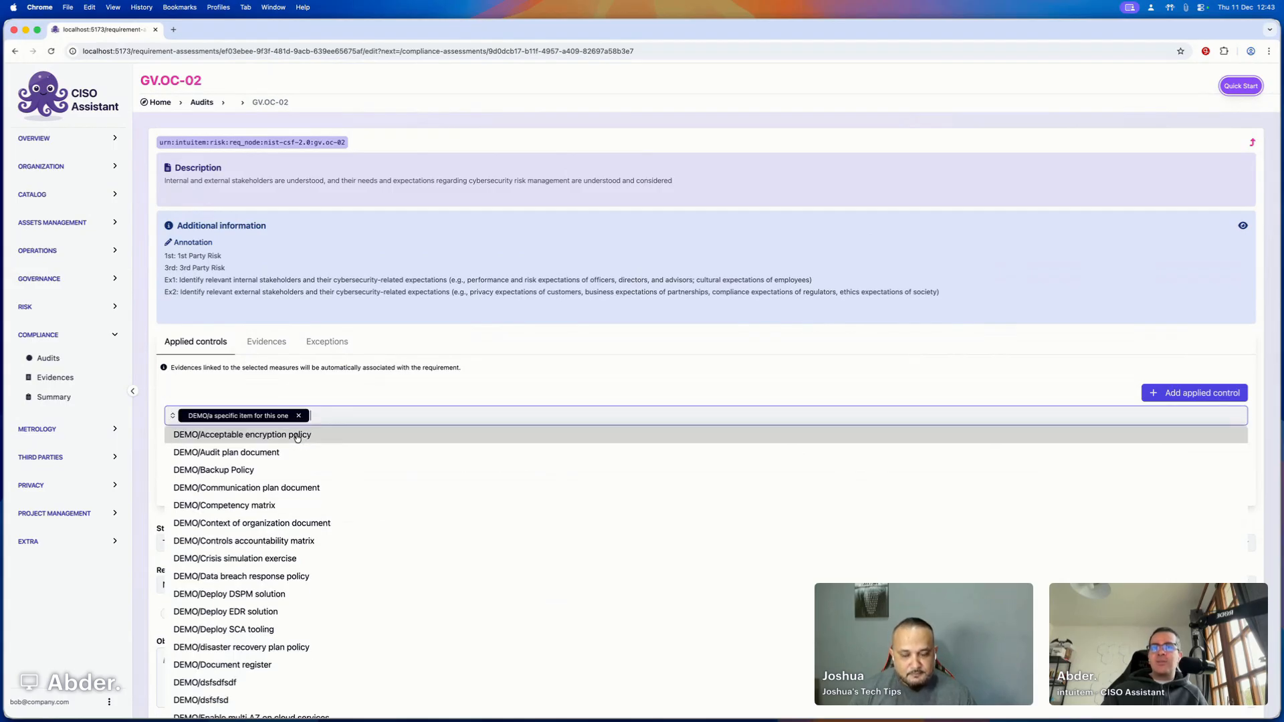
click(341, 397)
scroll(375, 421, down, 2)
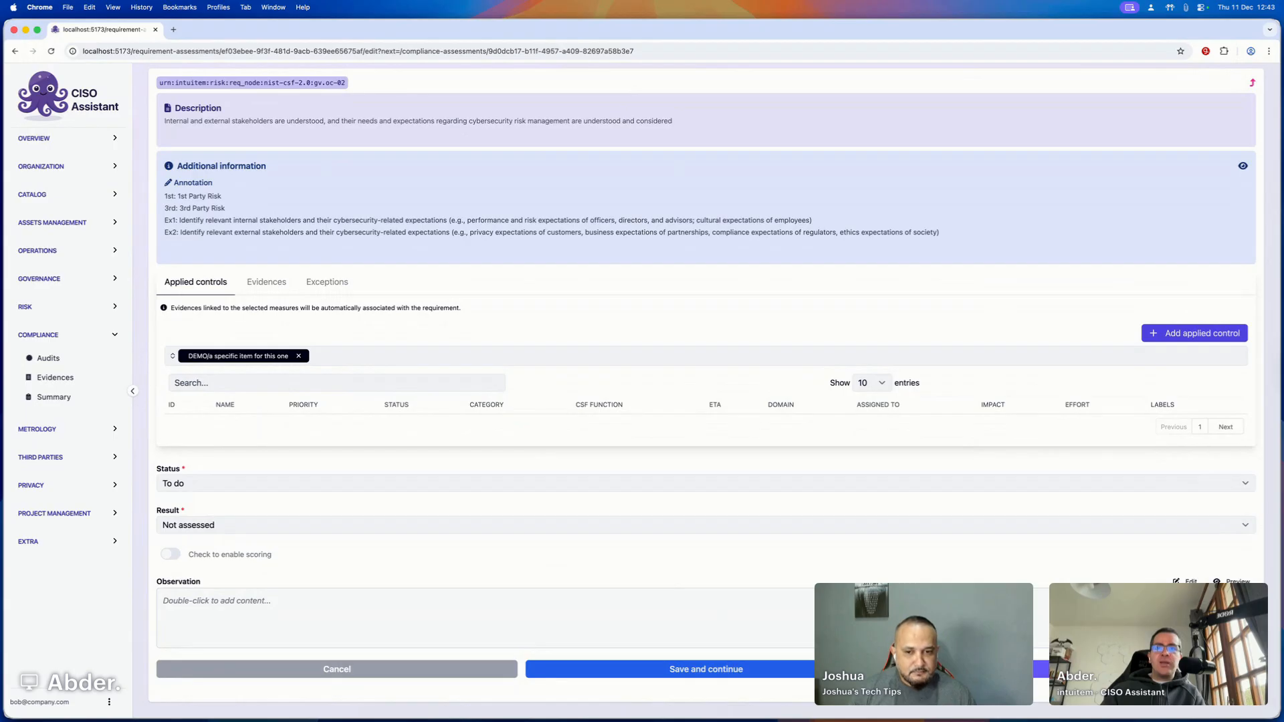
click(970, 670)
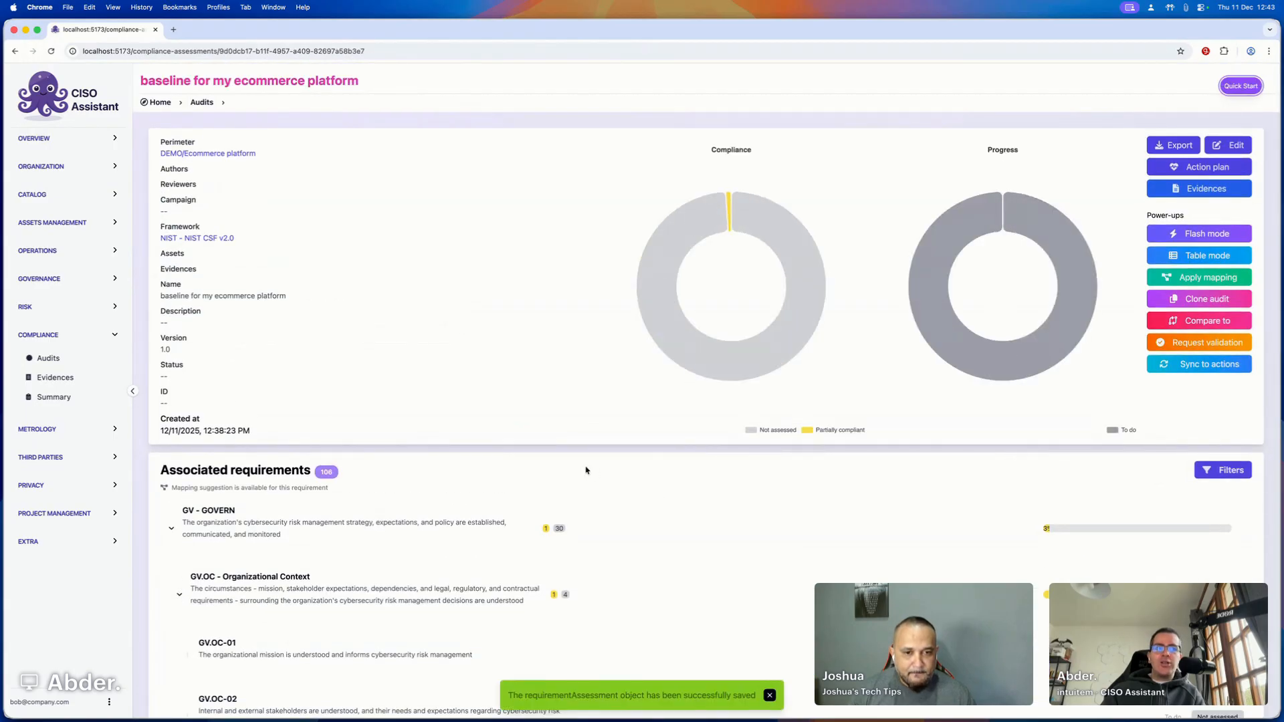
Review the audit's action plan with its associated controls and matching requirements, and return to the audit.
scroll(568, 469, down, 3)
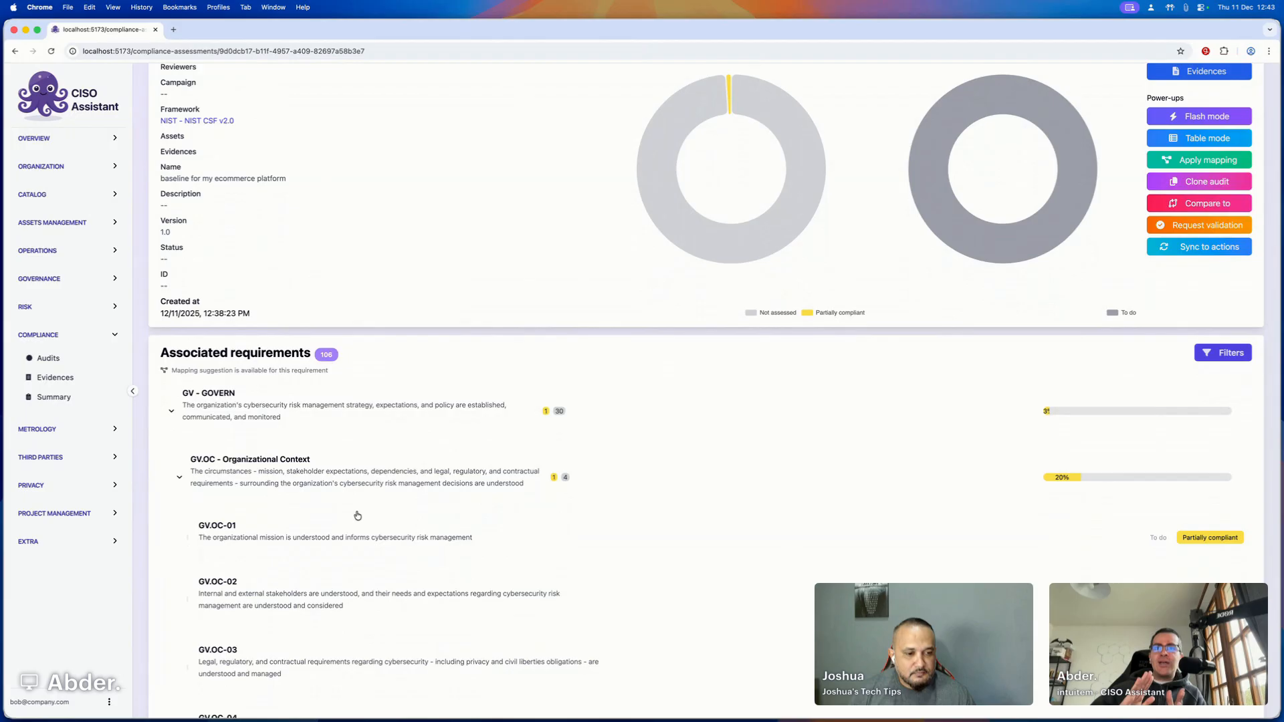
scroll(358, 515, up, 3)
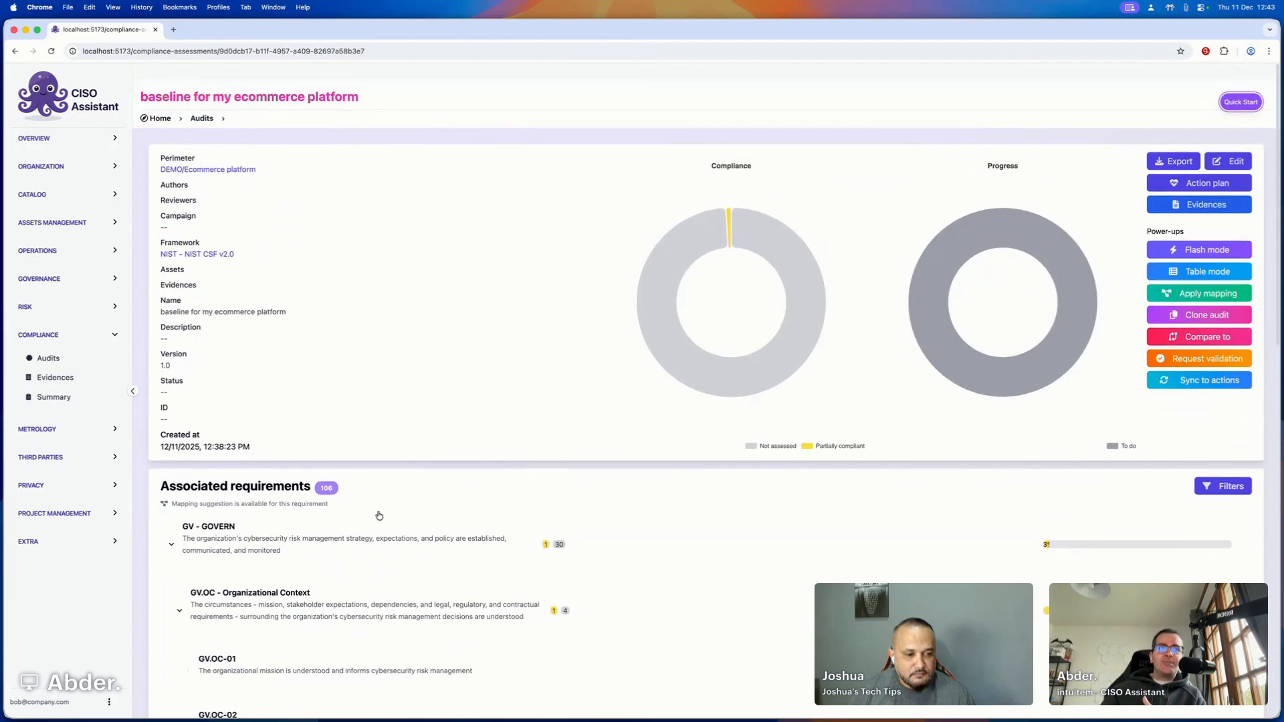
scroll(357, 516, down, 1)
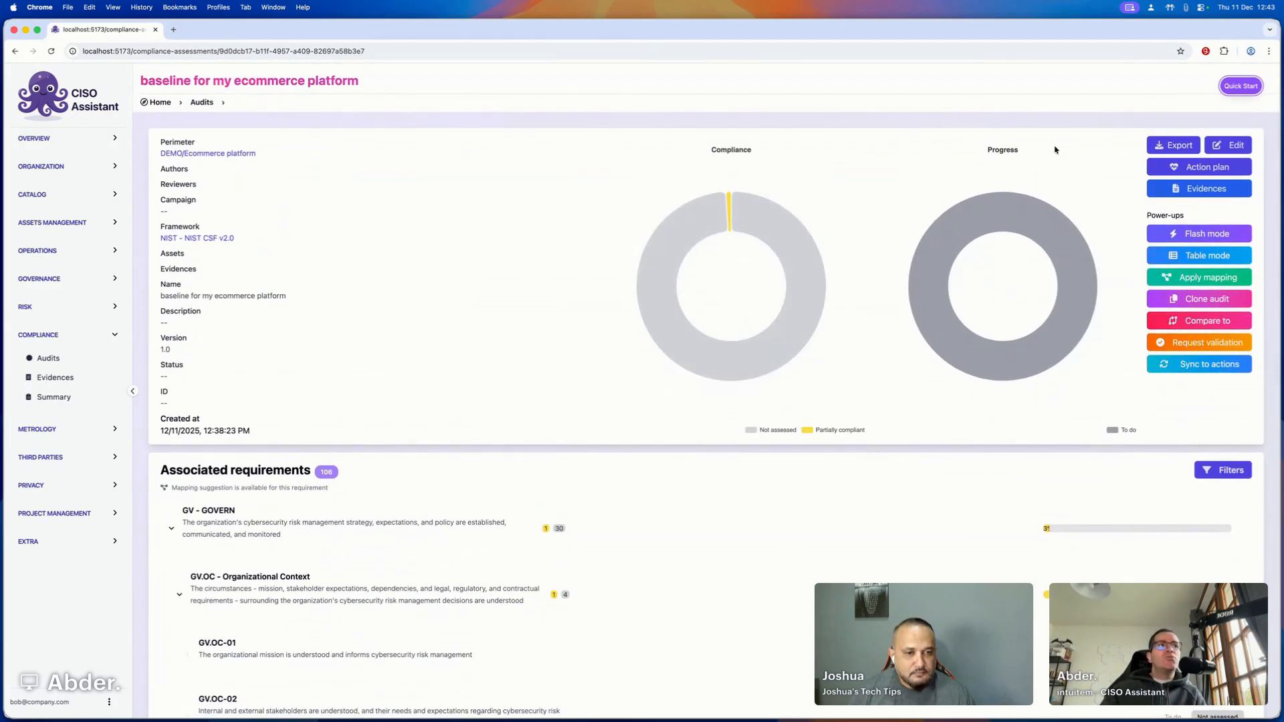
click(1210, 172)
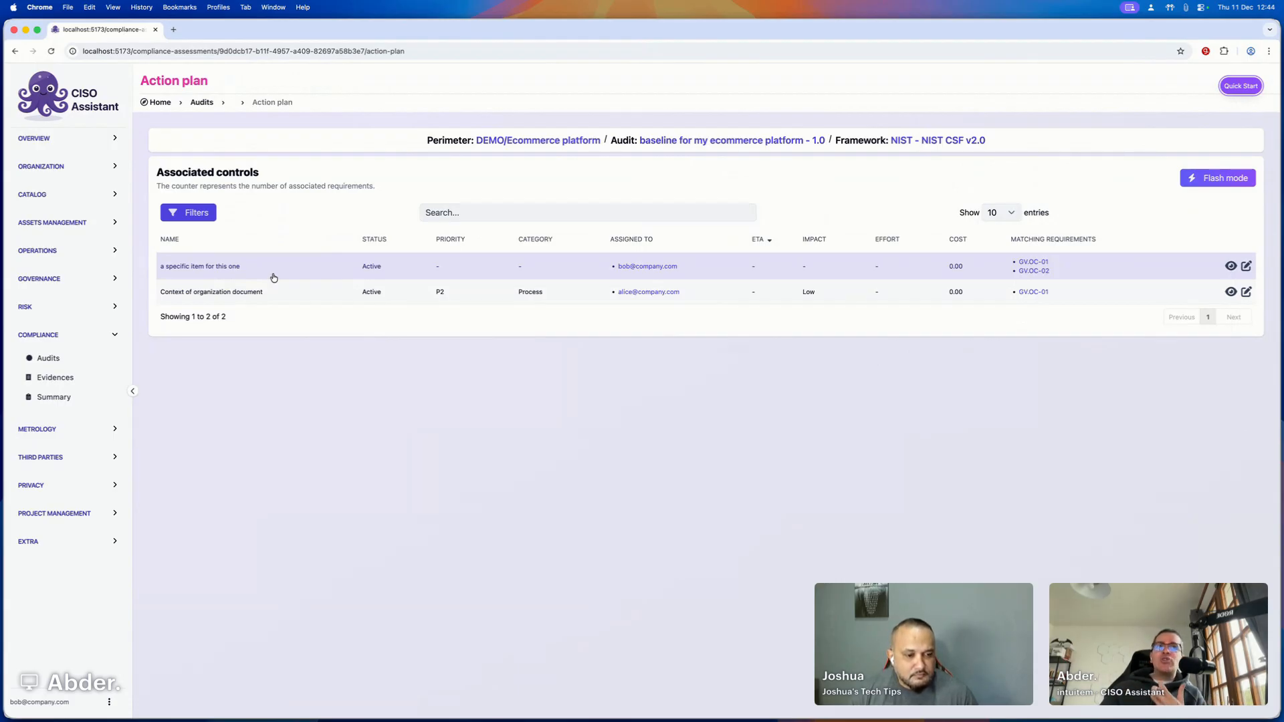
click(743, 142)
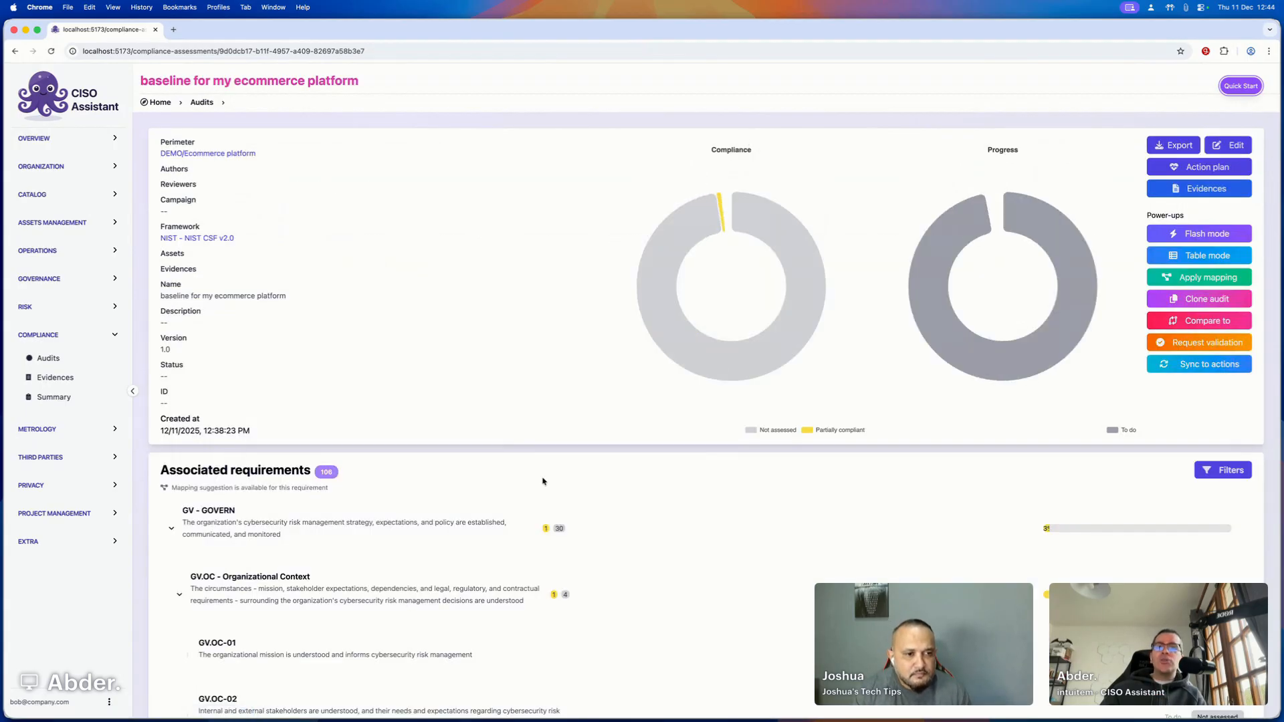
Set the result of requirement GV.OC-02 to Compliant and save it.
scroll(542, 481, down, 4)
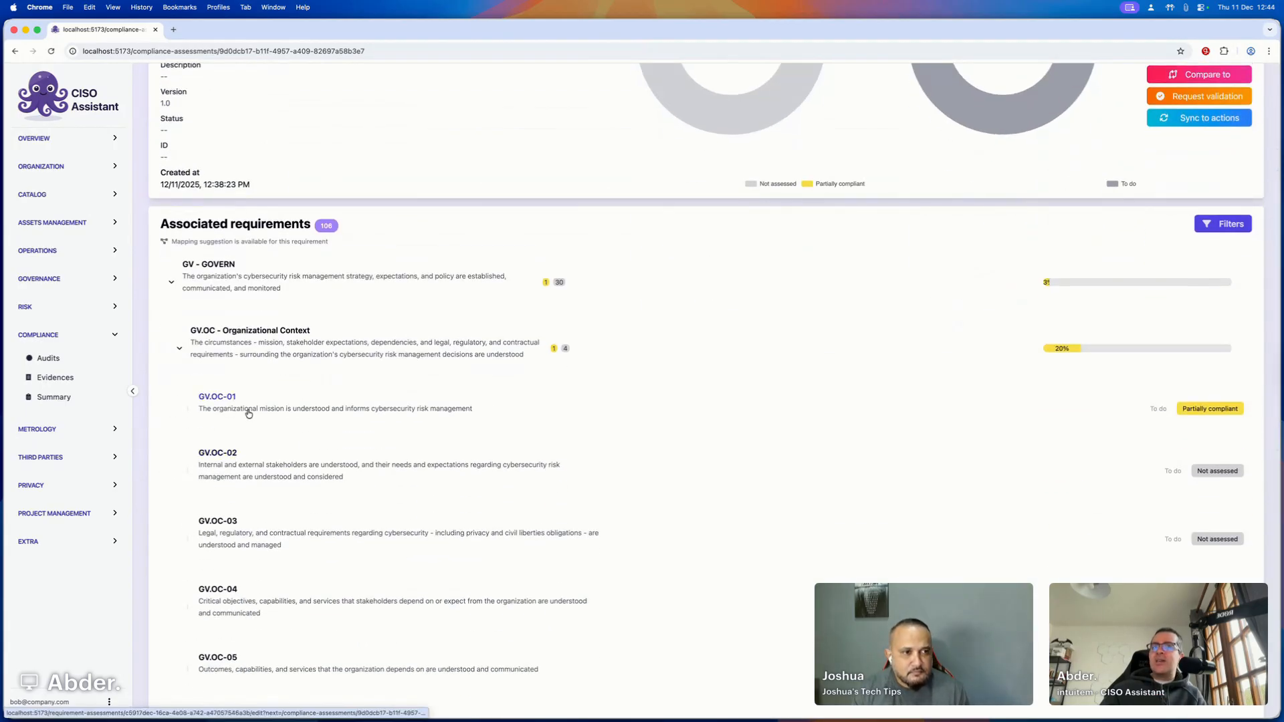
click(249, 476)
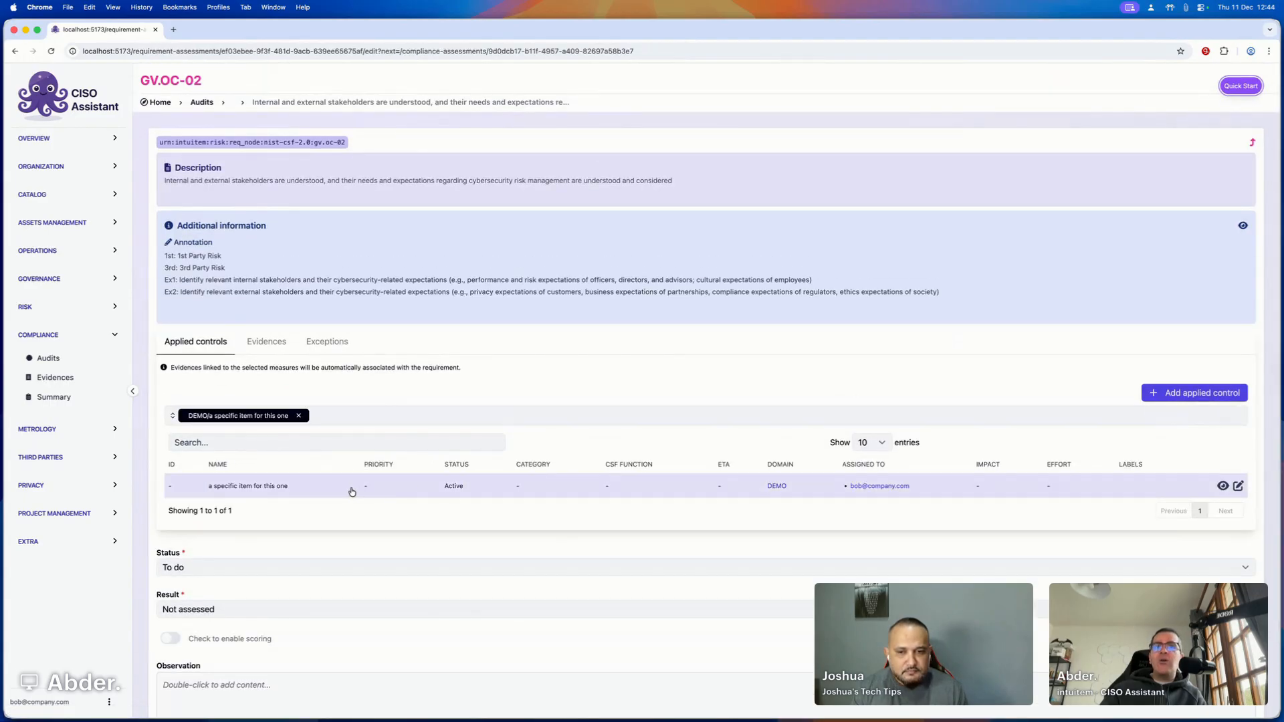
scroll(455, 491, down, 2)
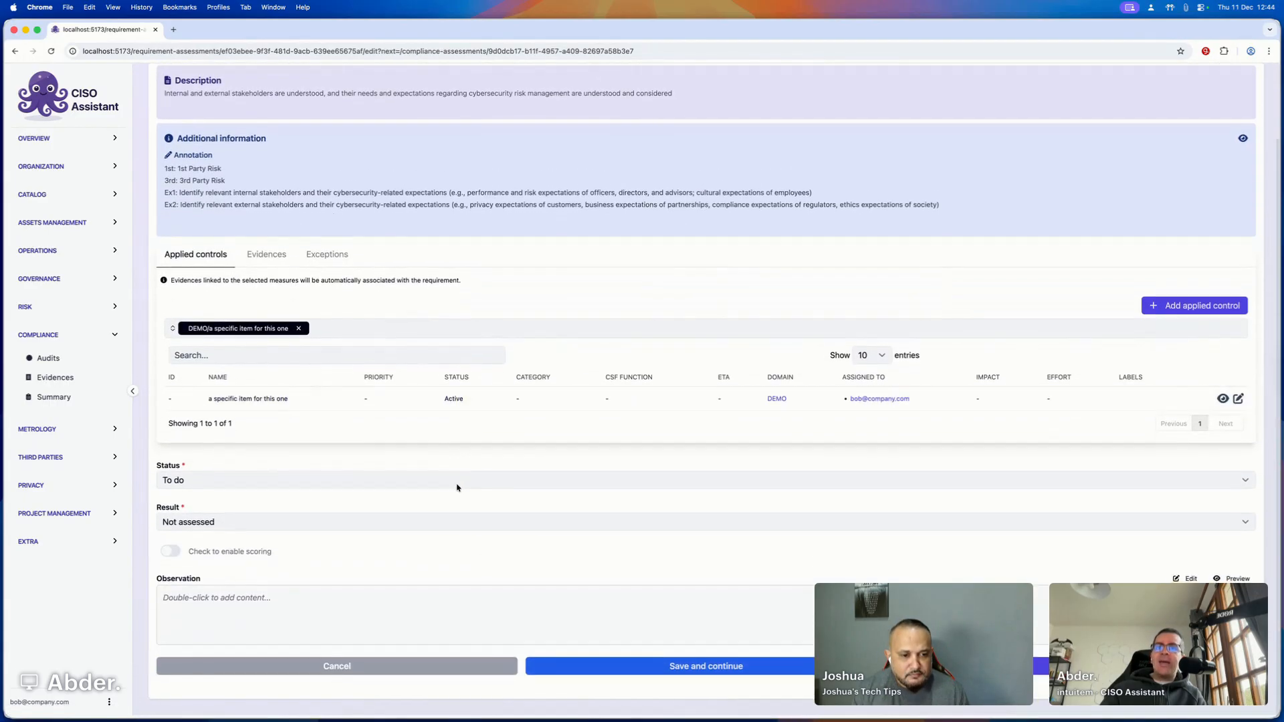
click(201, 525)
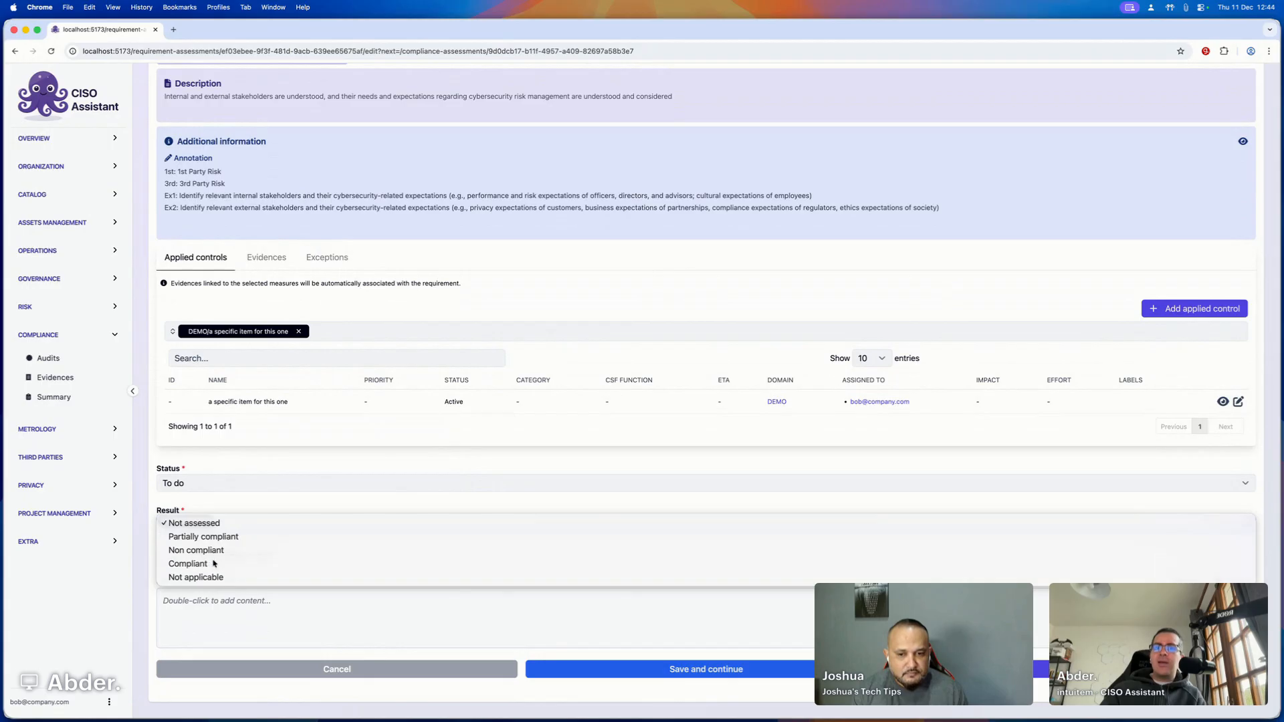
click(522, 564)
click(726, 669)
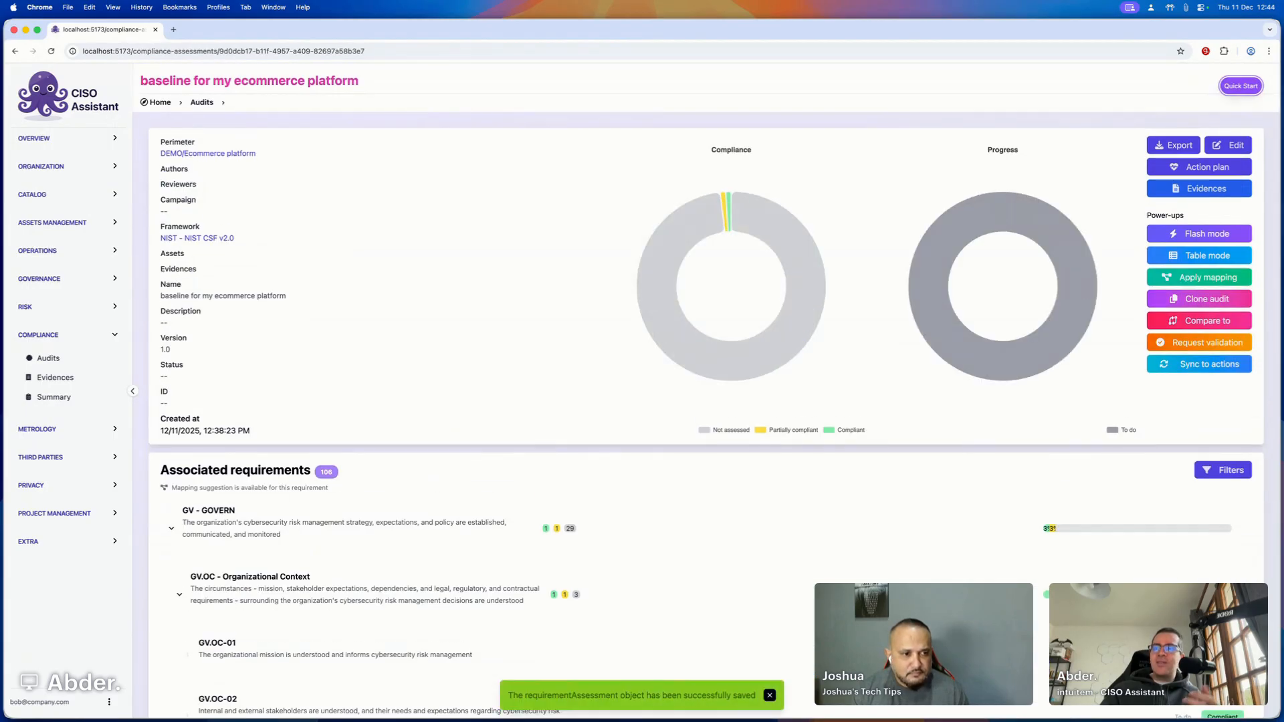
Sync the audit's requirement assessments to the status of their associated applied controls and submit the changes.
click(1217, 369)
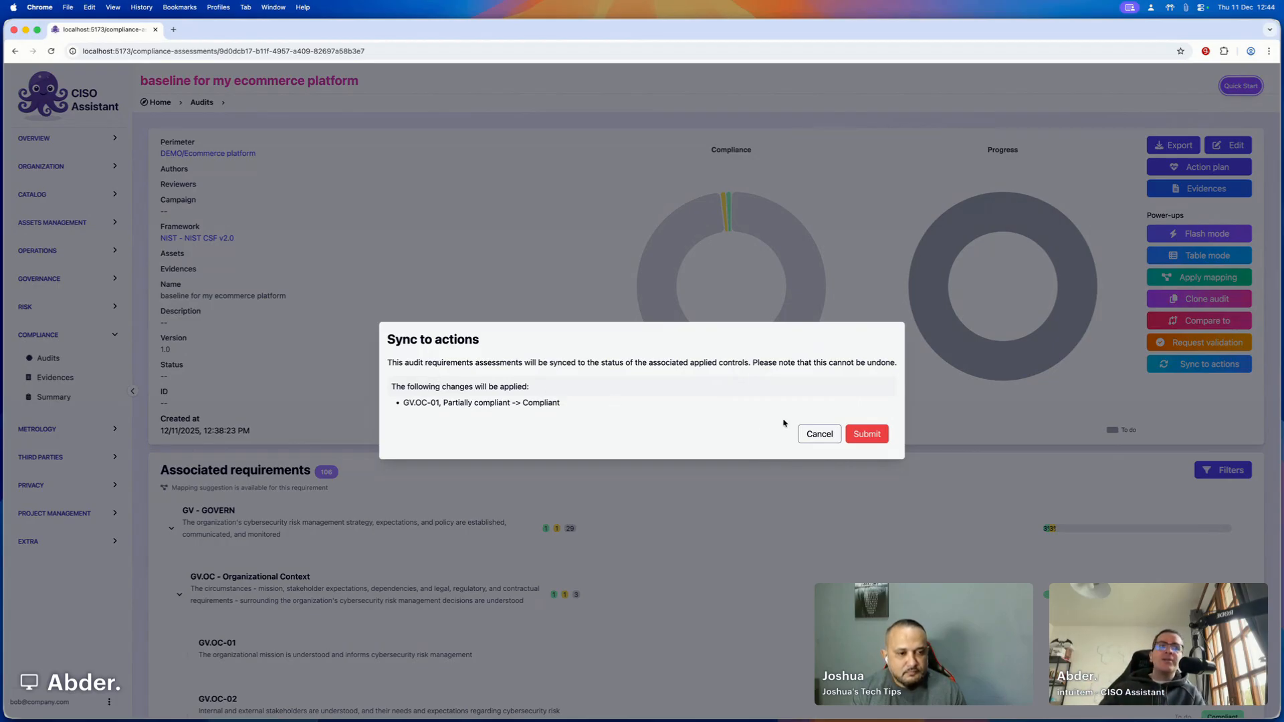
click(872, 434)
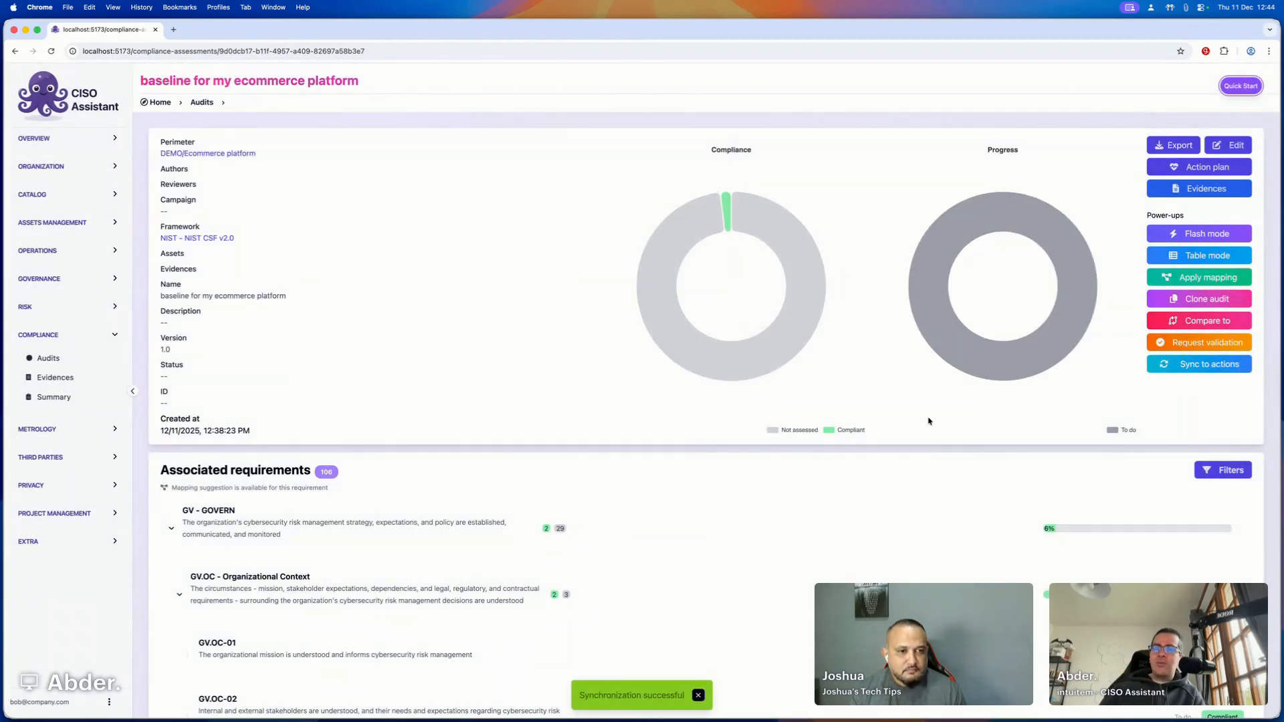
scroll(928, 422, down, 1)
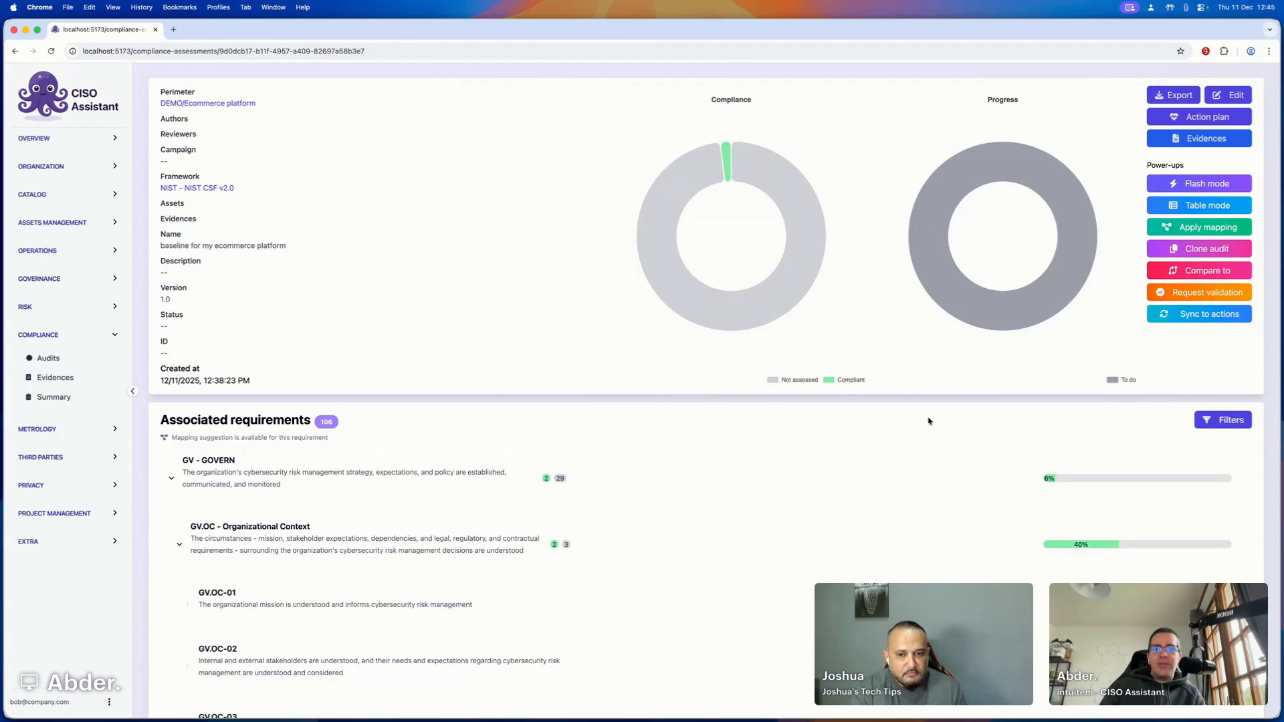
scroll(928, 421, up, 2)
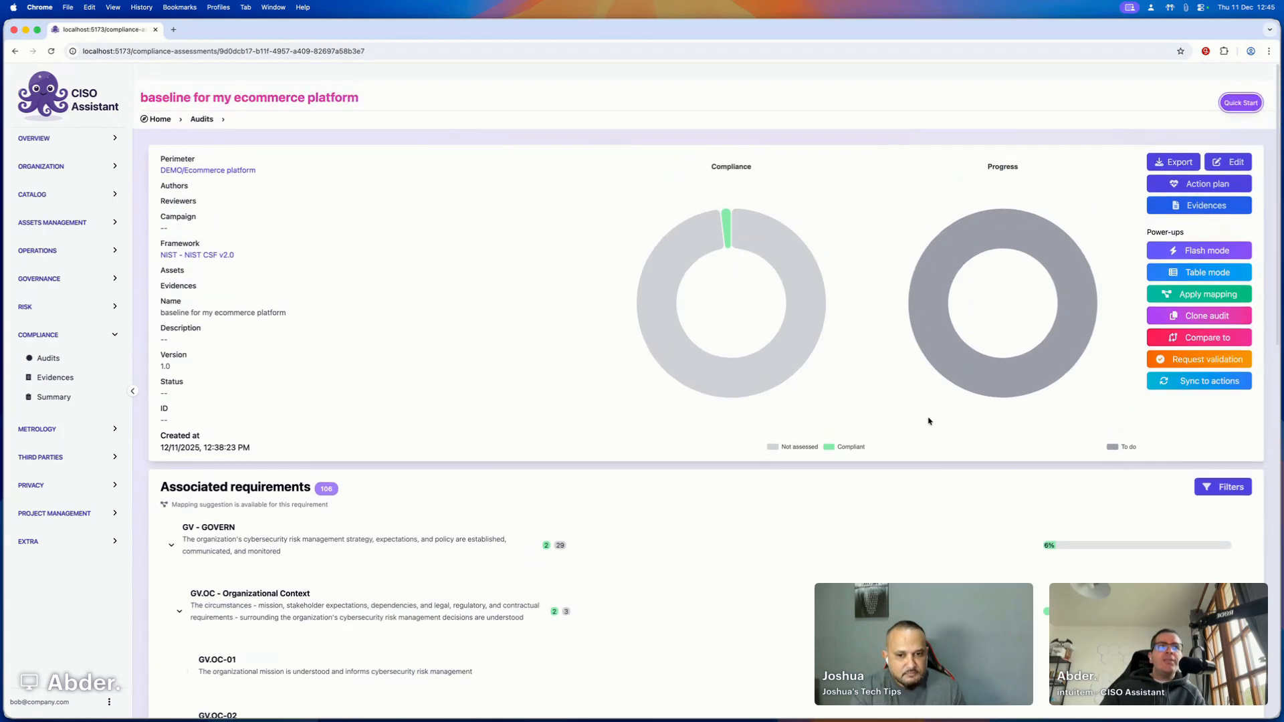
Open the control "a specific item for this one" from the audit's action plan and start adding evidence to it.
click(1185, 175)
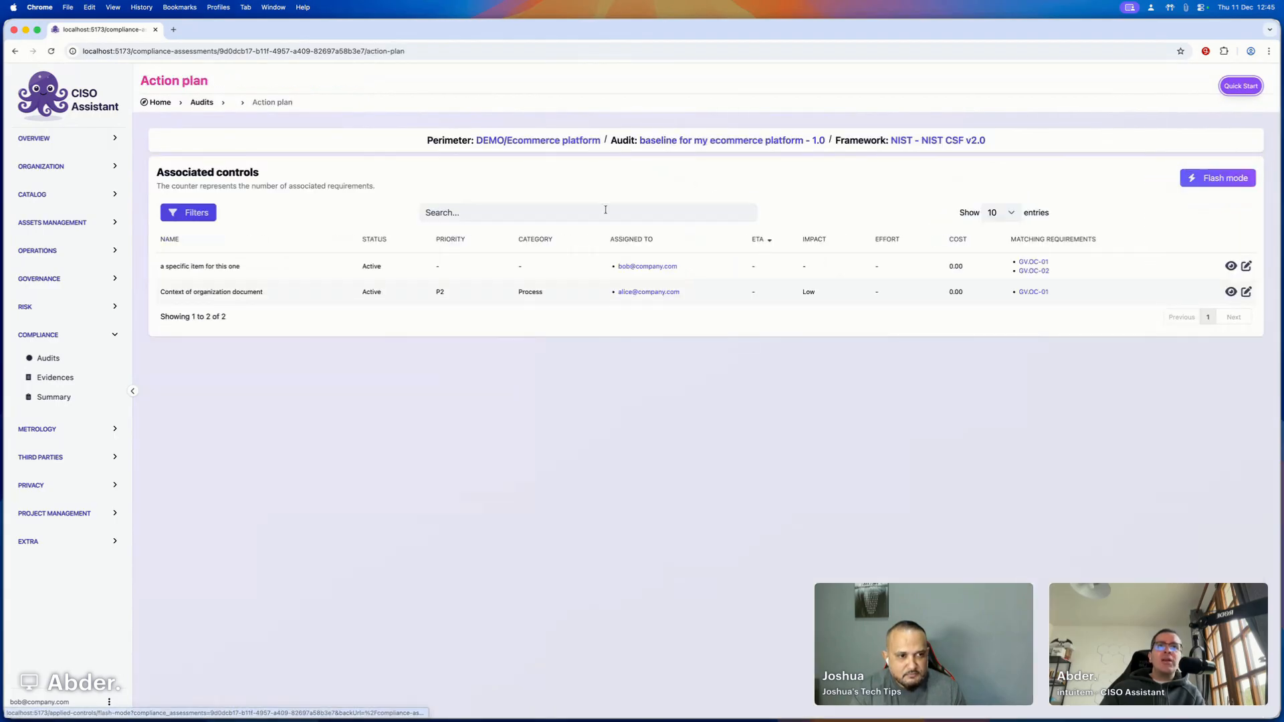
click(290, 267)
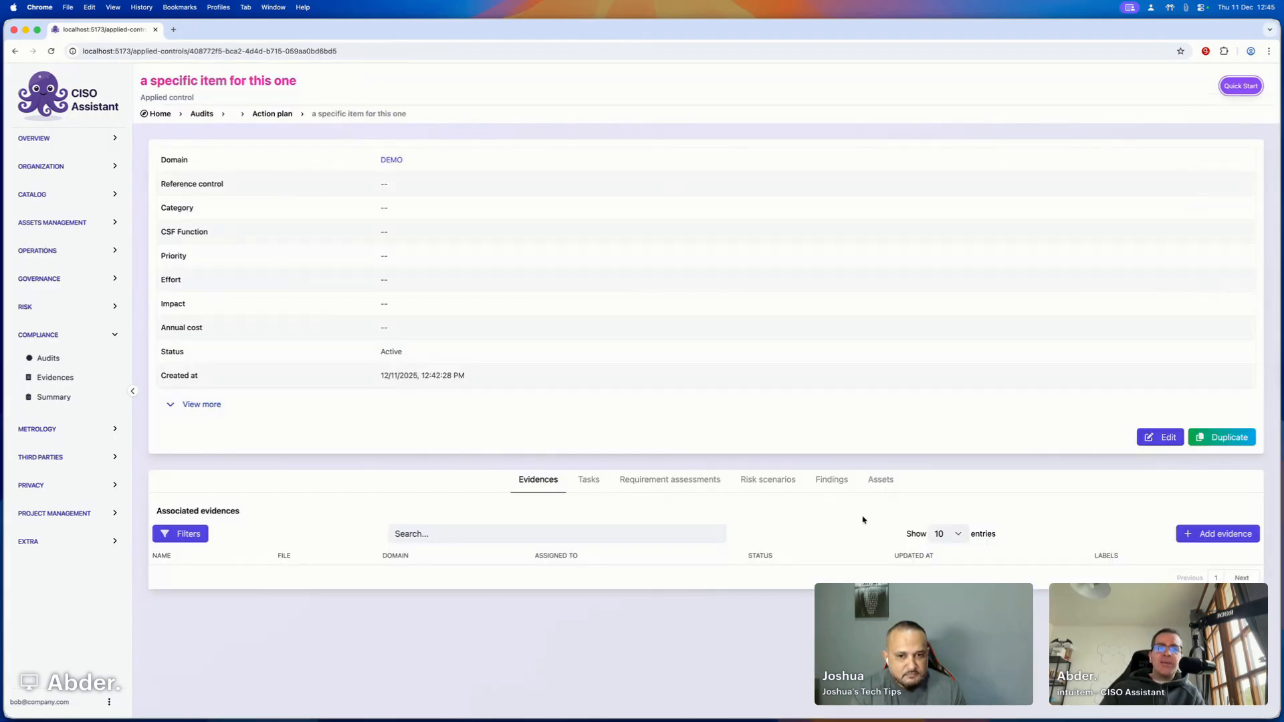
click(1220, 541)
click(464, 321)
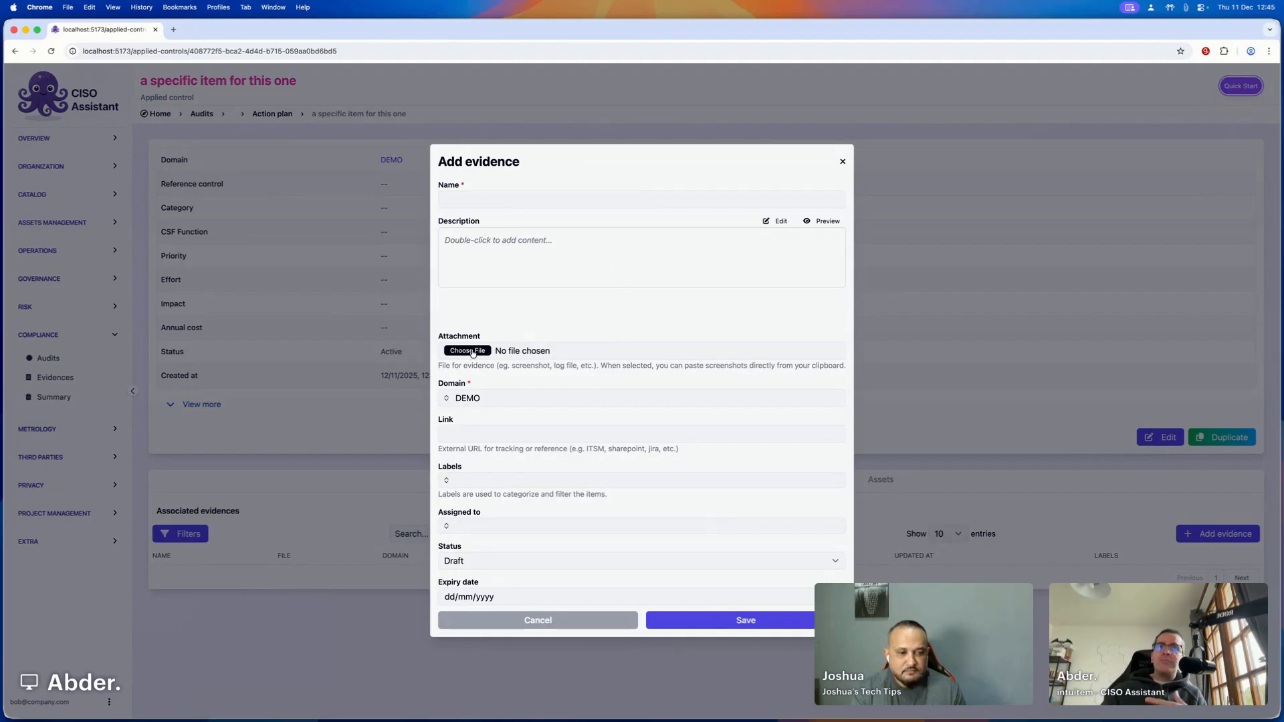
click(509, 433)
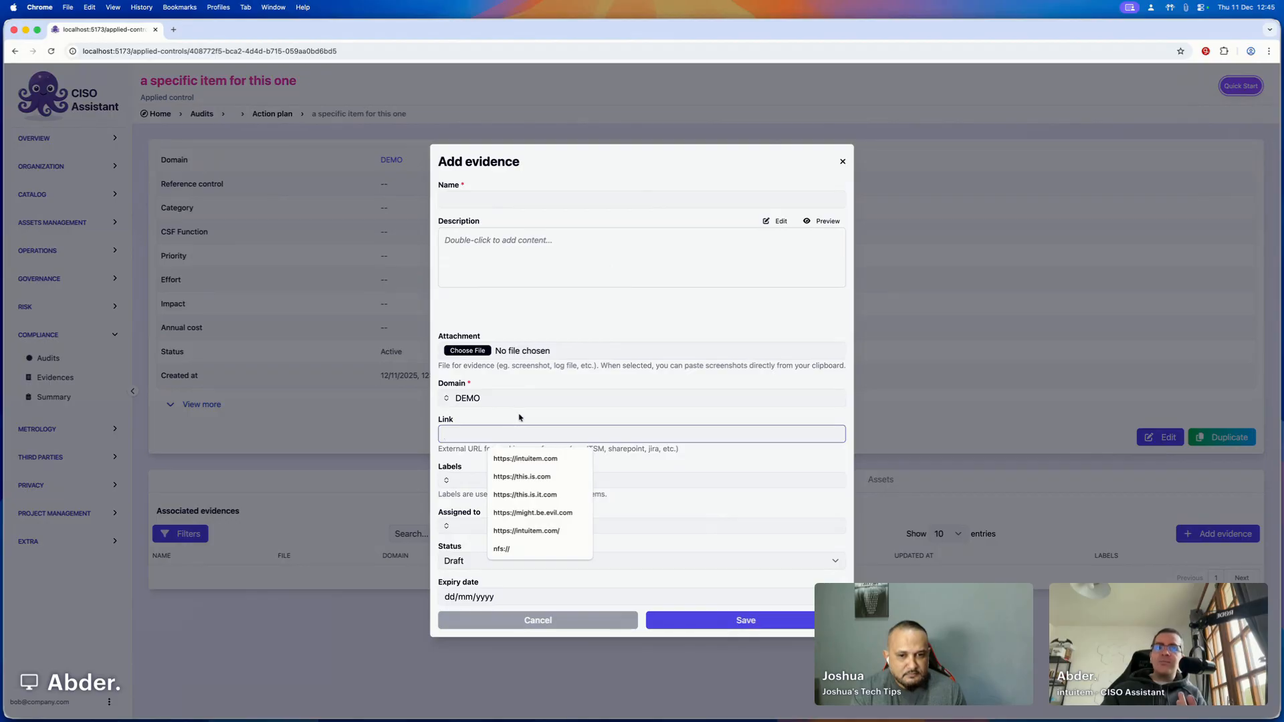
click(528, 417)
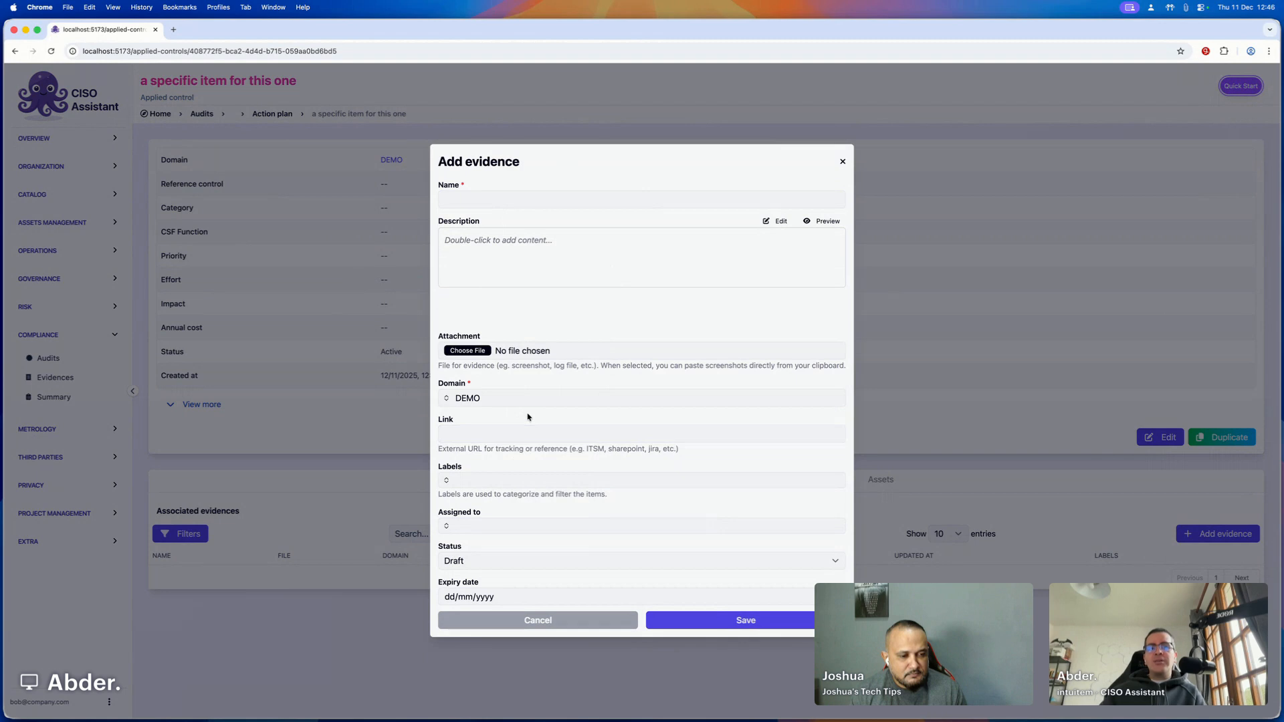
click(519, 432)
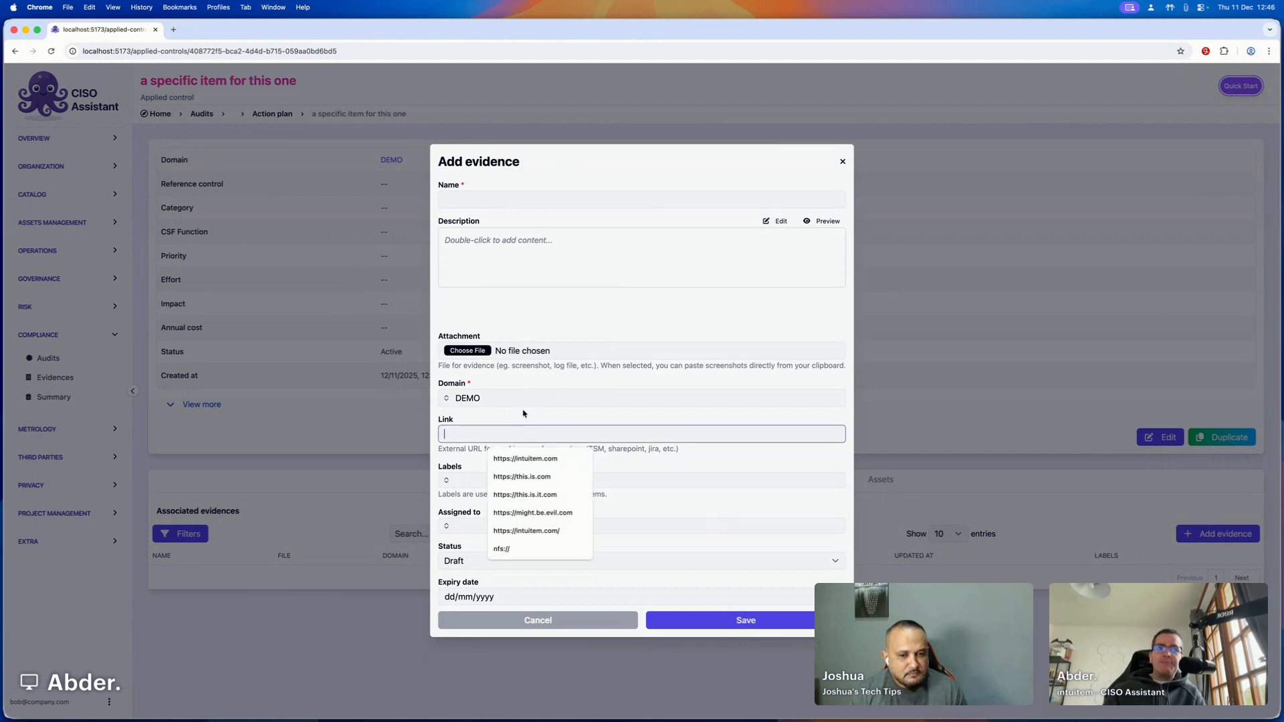
click(524, 414)
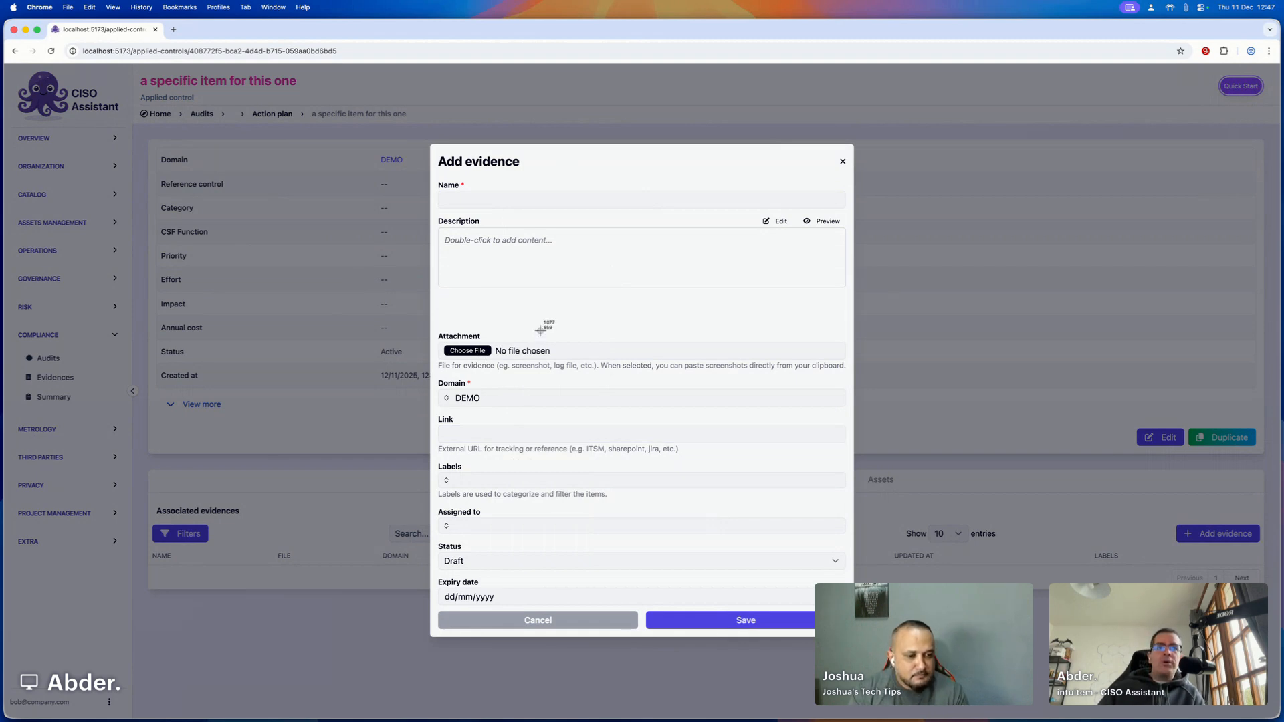
Capture a screenshot of the area around the evidence form and copy it to the clipboard.
key(super+shift+4)
drag(415, 122, 1036, 653)
key(super+c)
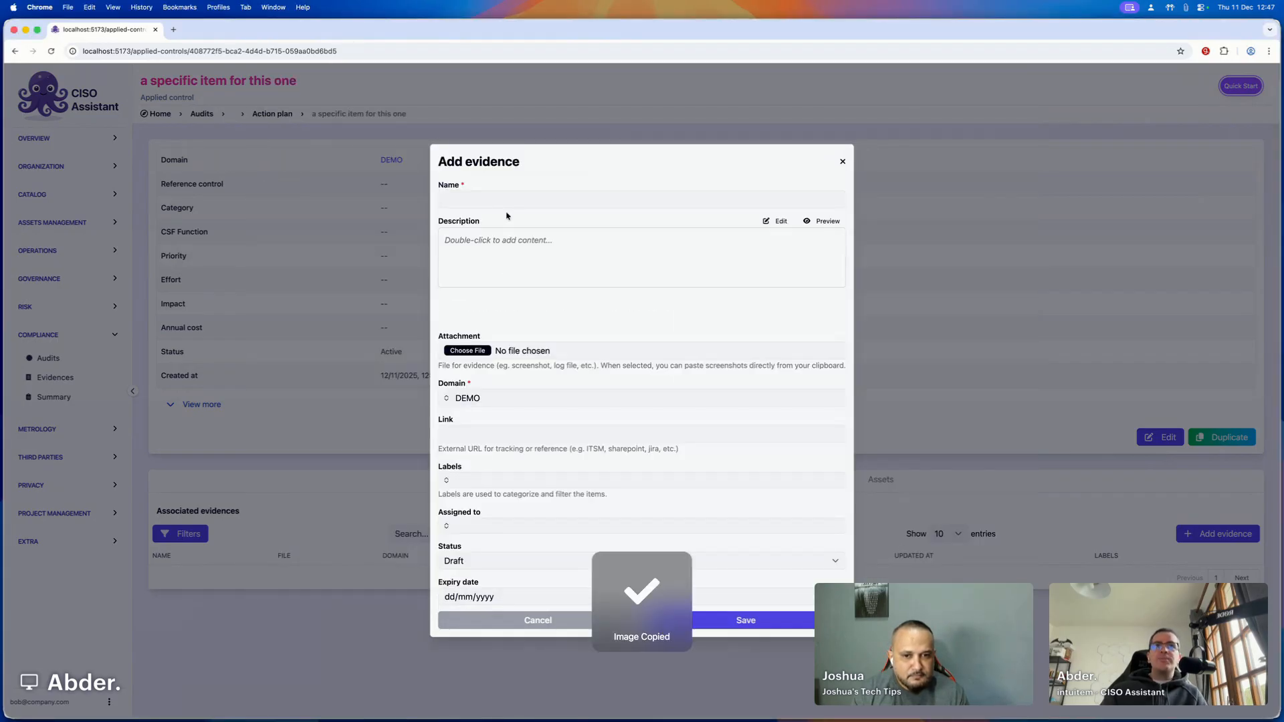
Name the evidence "some evidence 123", paste the copied screenshot as its attachment, and save it.
click(506, 200)
text(some )
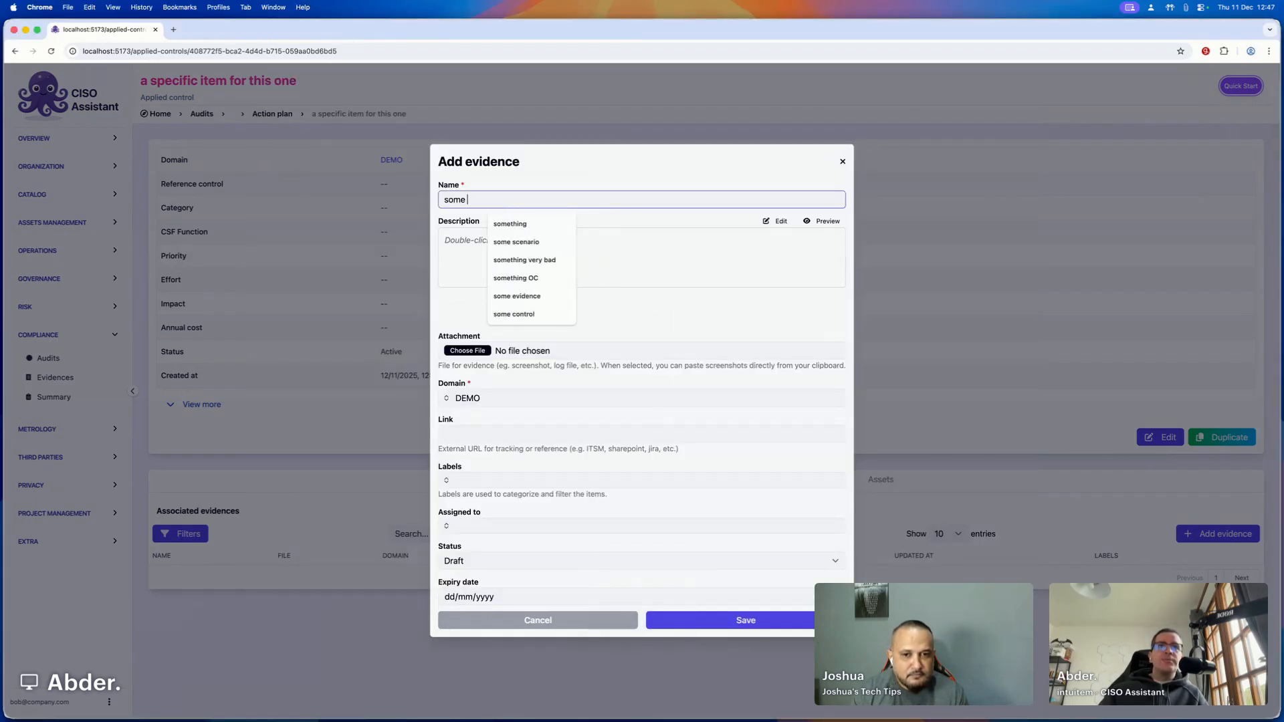
text(evidence 123)
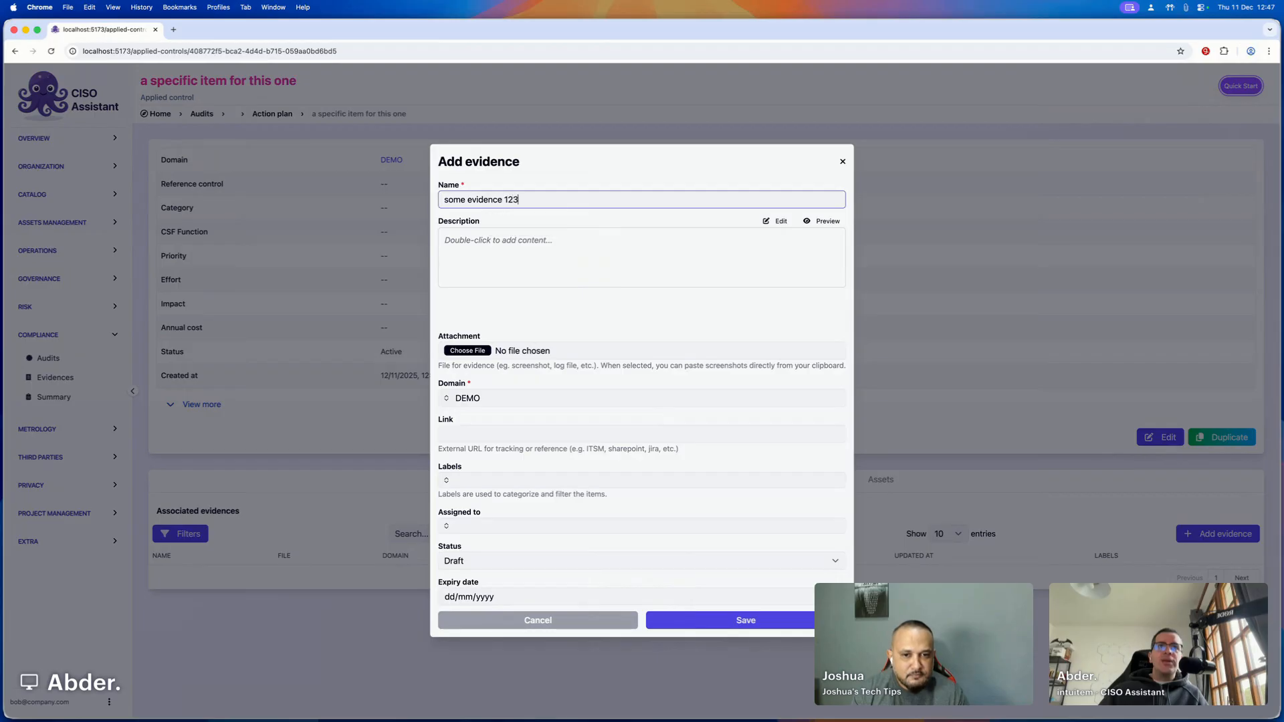
key(Tab)
key(Tab)
key(super+v)
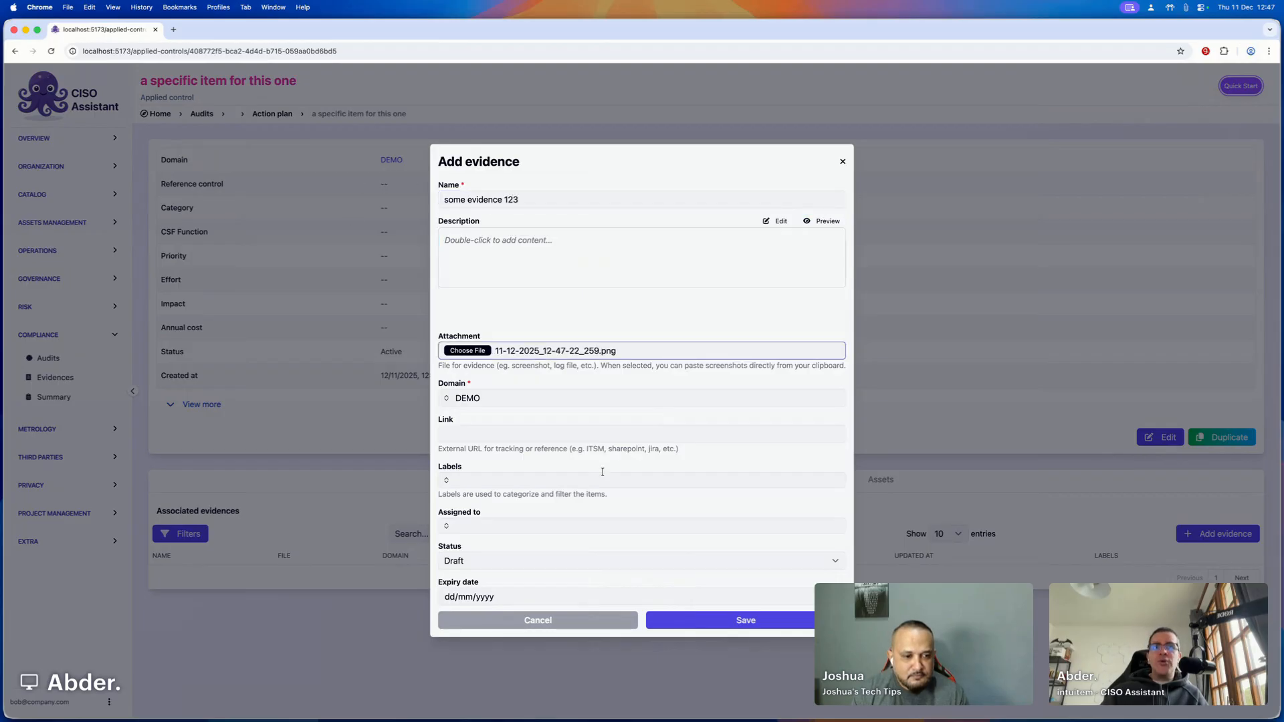
click(737, 622)
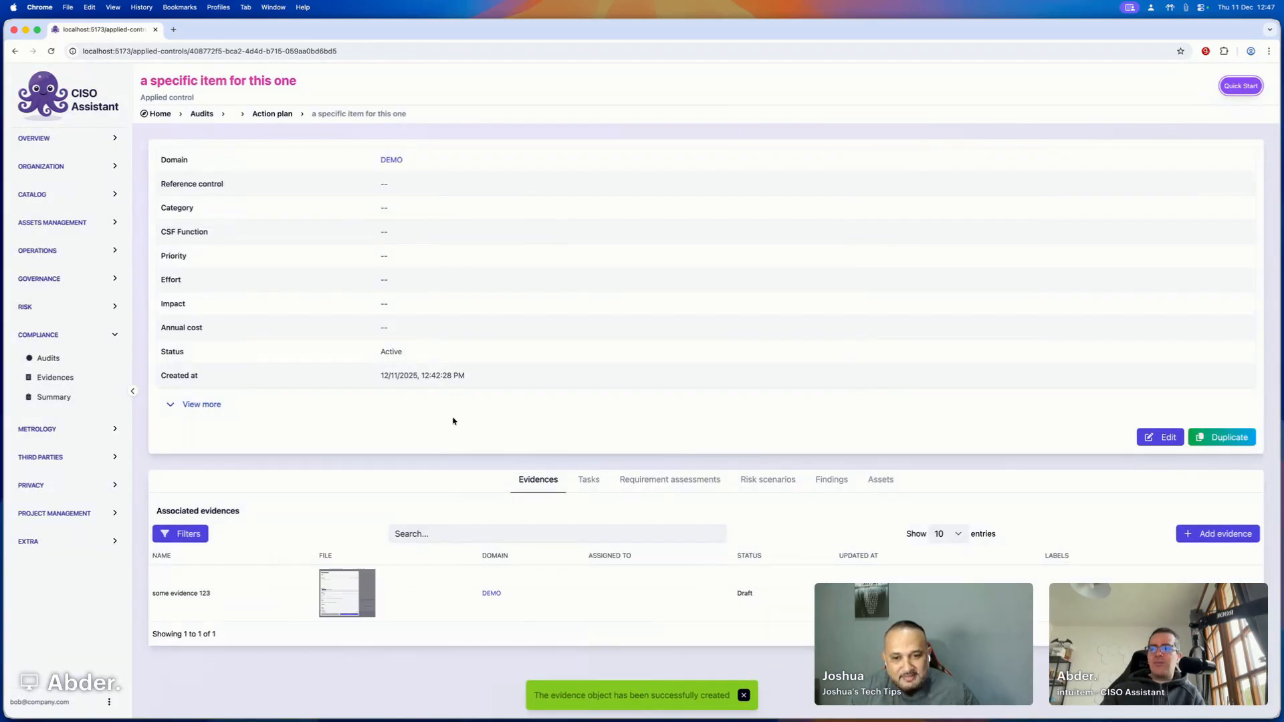
Open the evidence "some evidence 123" and examine its details, revisions and attached image.
scroll(453, 420, down, 1)
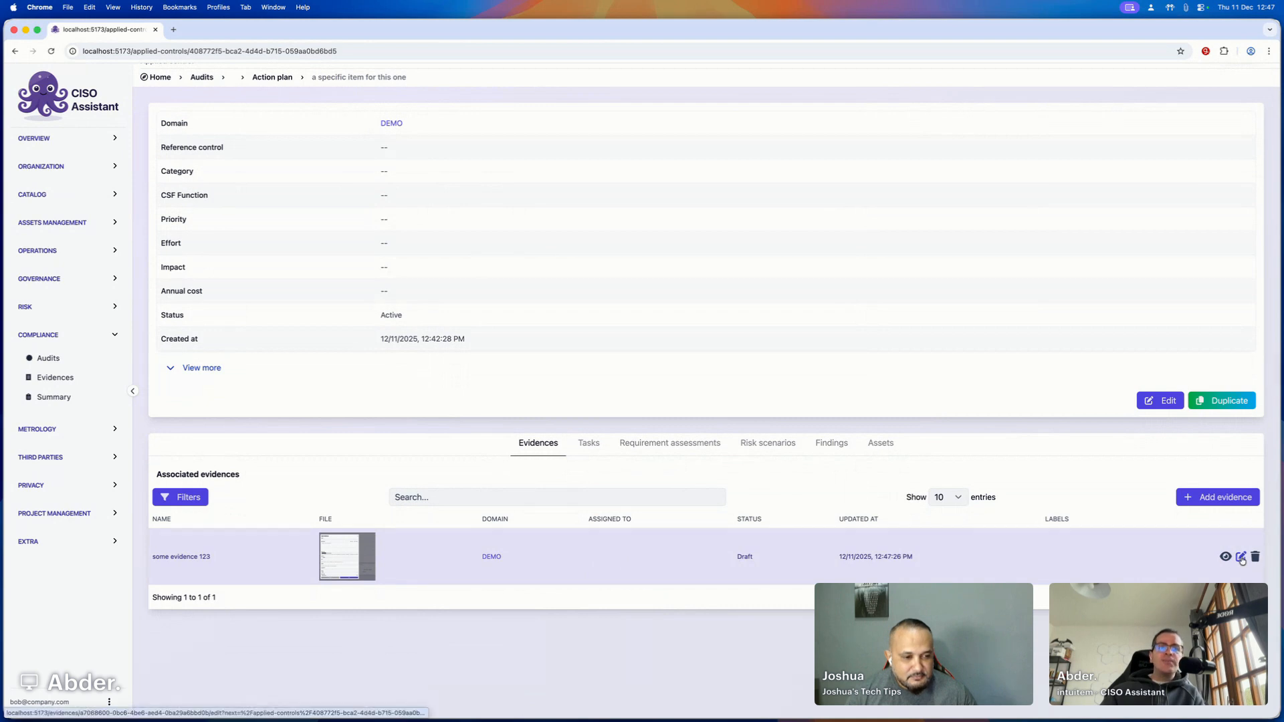
click(1137, 547)
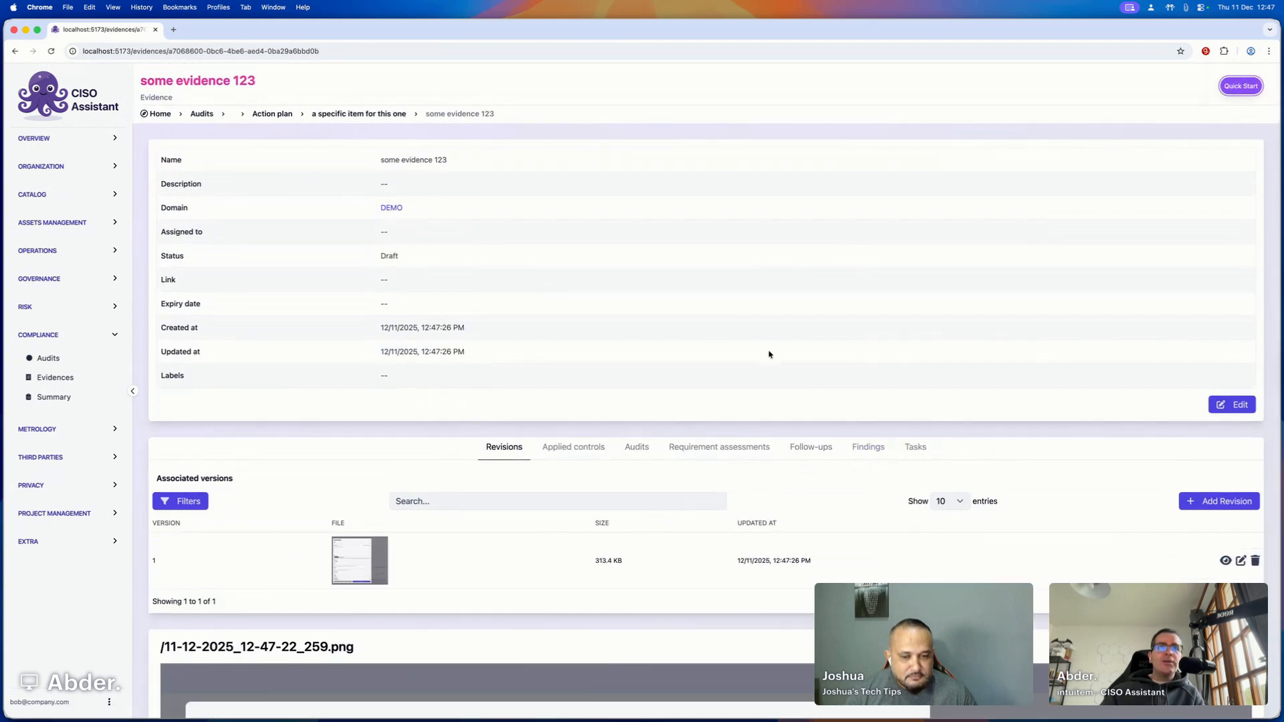
scroll(408, 535, down, 1)
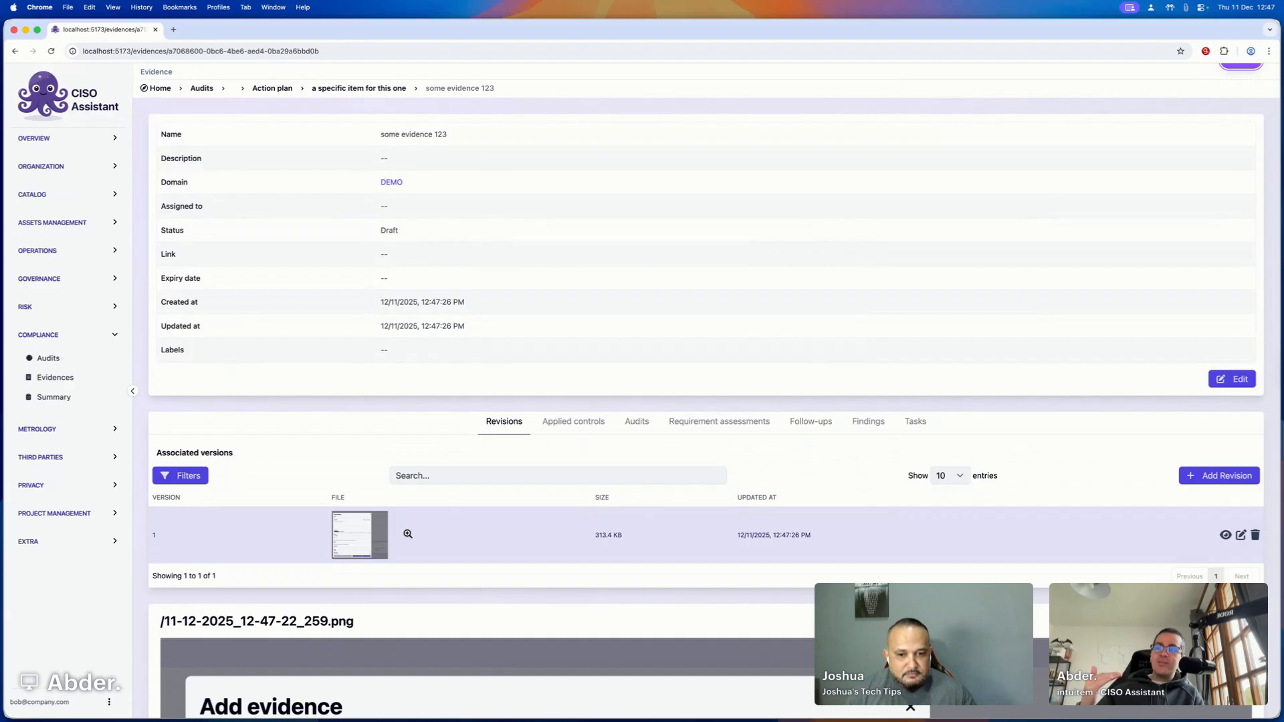
Open the evidence "some evidence 123" for editing, view the available assignees, and save the form.
click(1231, 379)
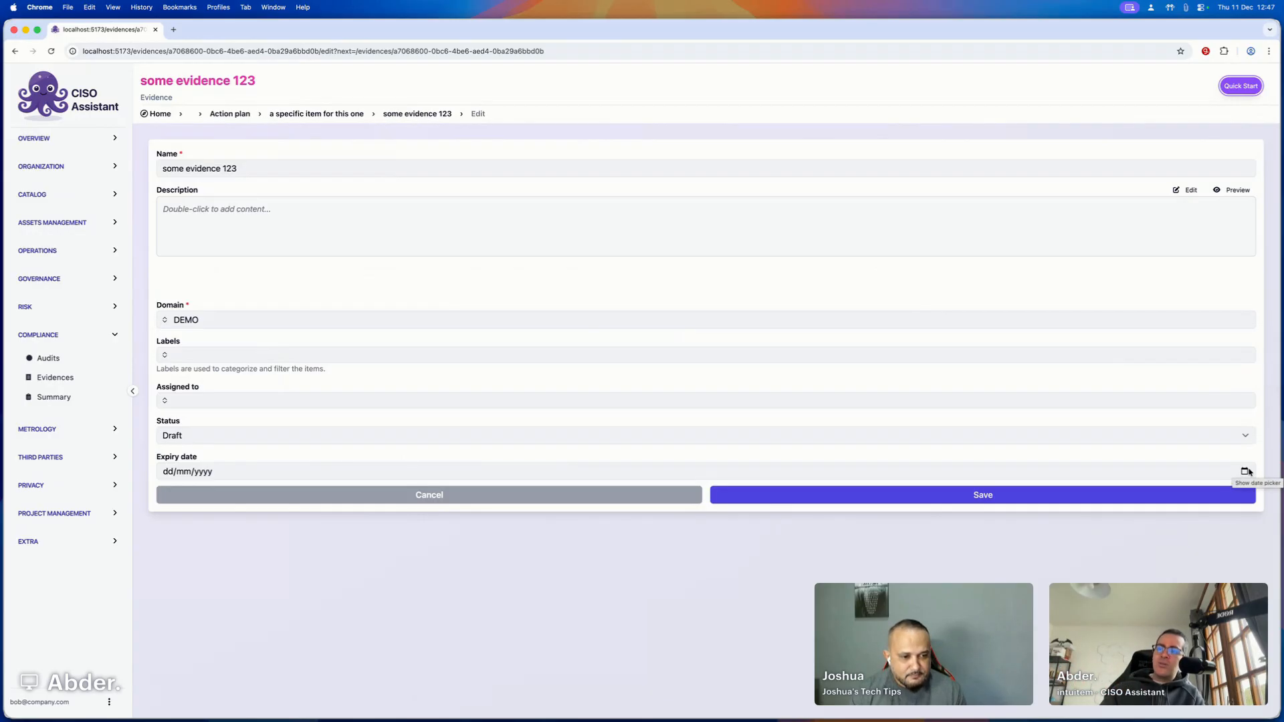
click(202, 395)
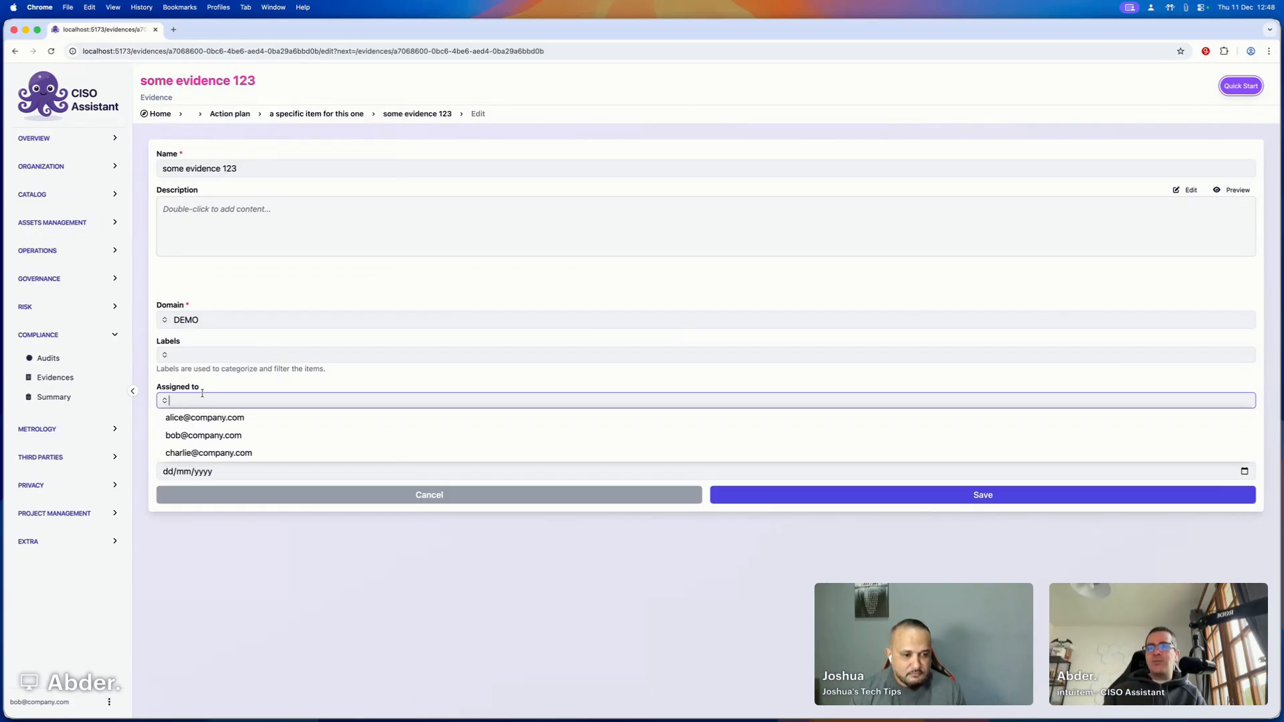
click(244, 389)
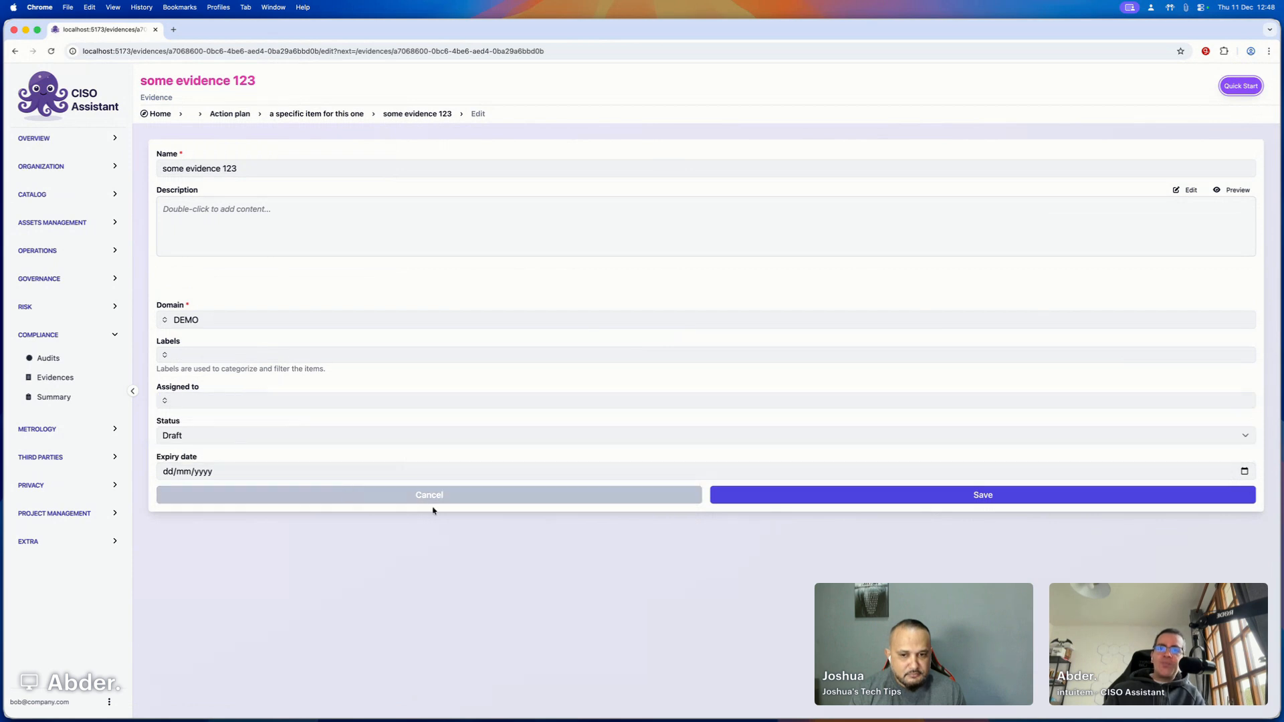
click(866, 503)
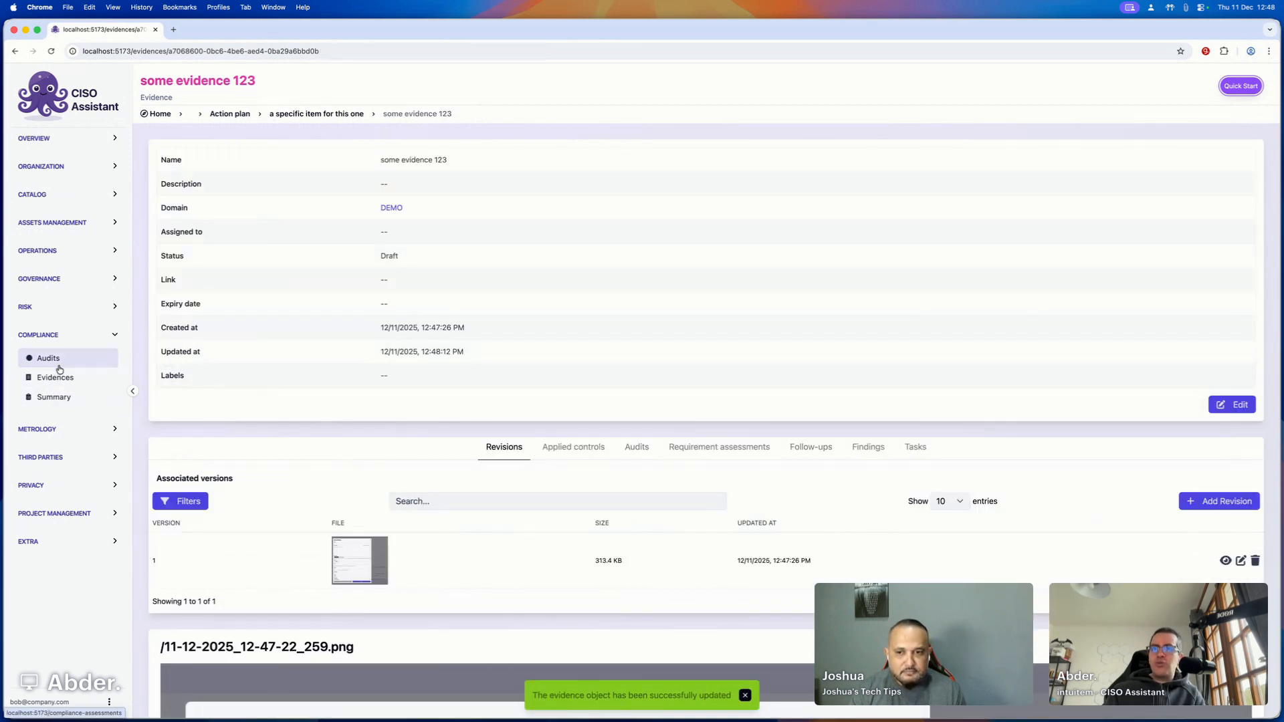
Open the audit "baseline for my ecommerce platform" from the audits list and export it as a Word report.
click(47, 358)
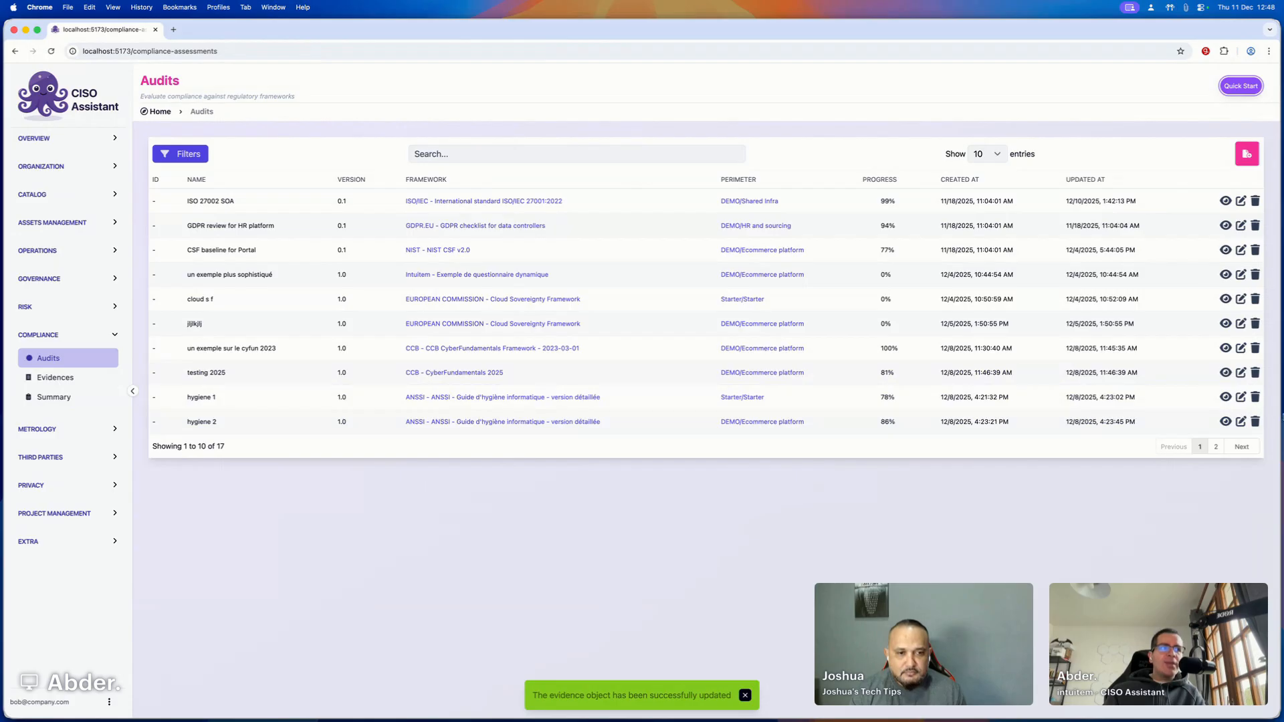
click(1216, 446)
click(175, 348)
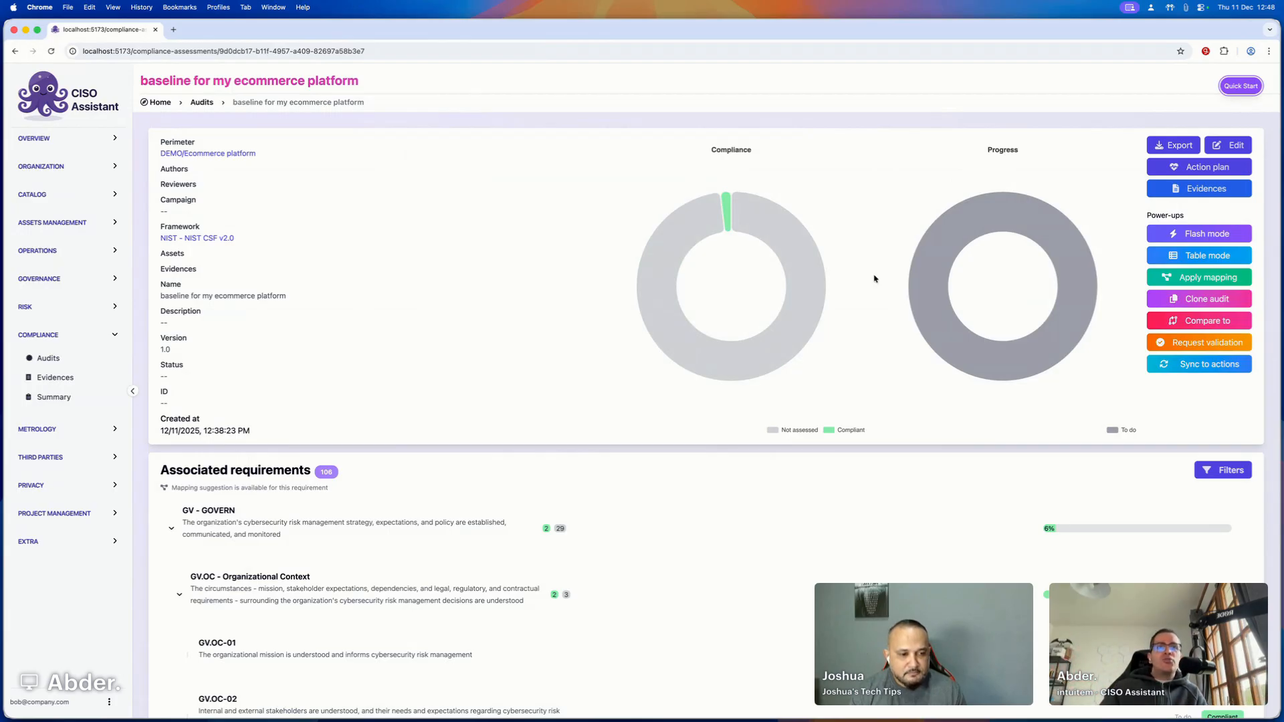
click(1172, 147)
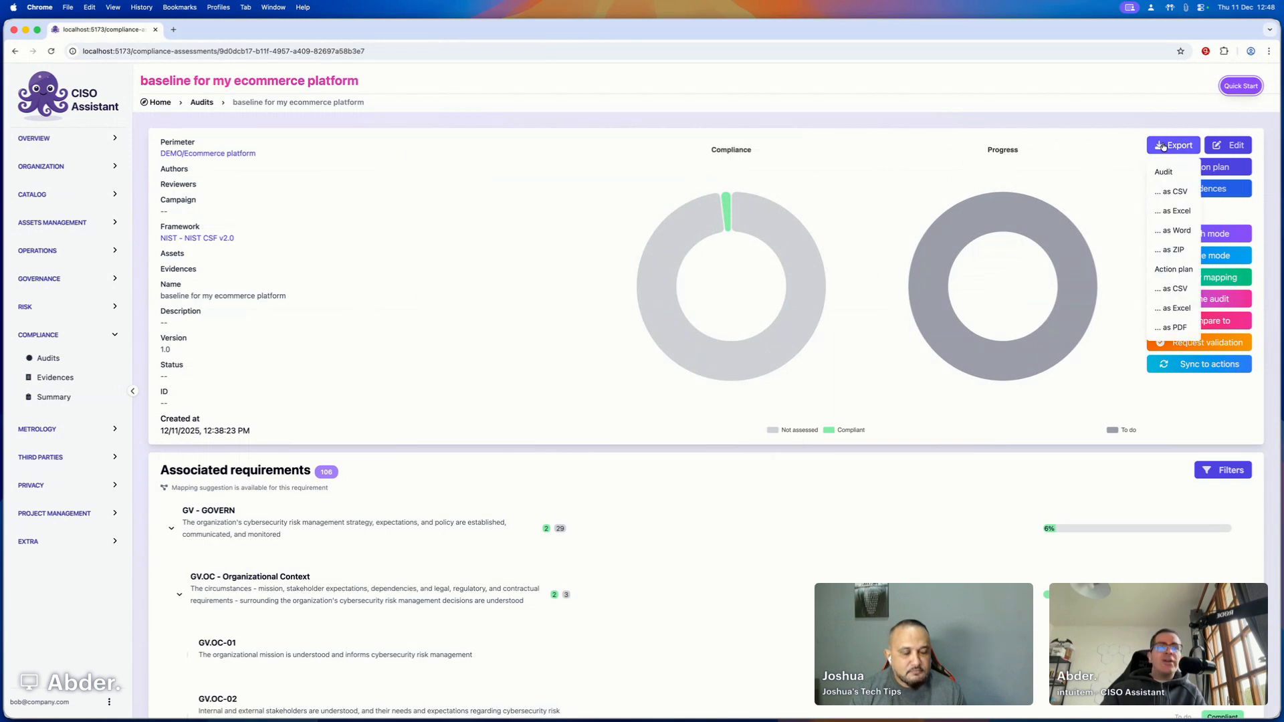
scroll(1146, 193, up, 5)
scroll(1147, 194, right, 1)
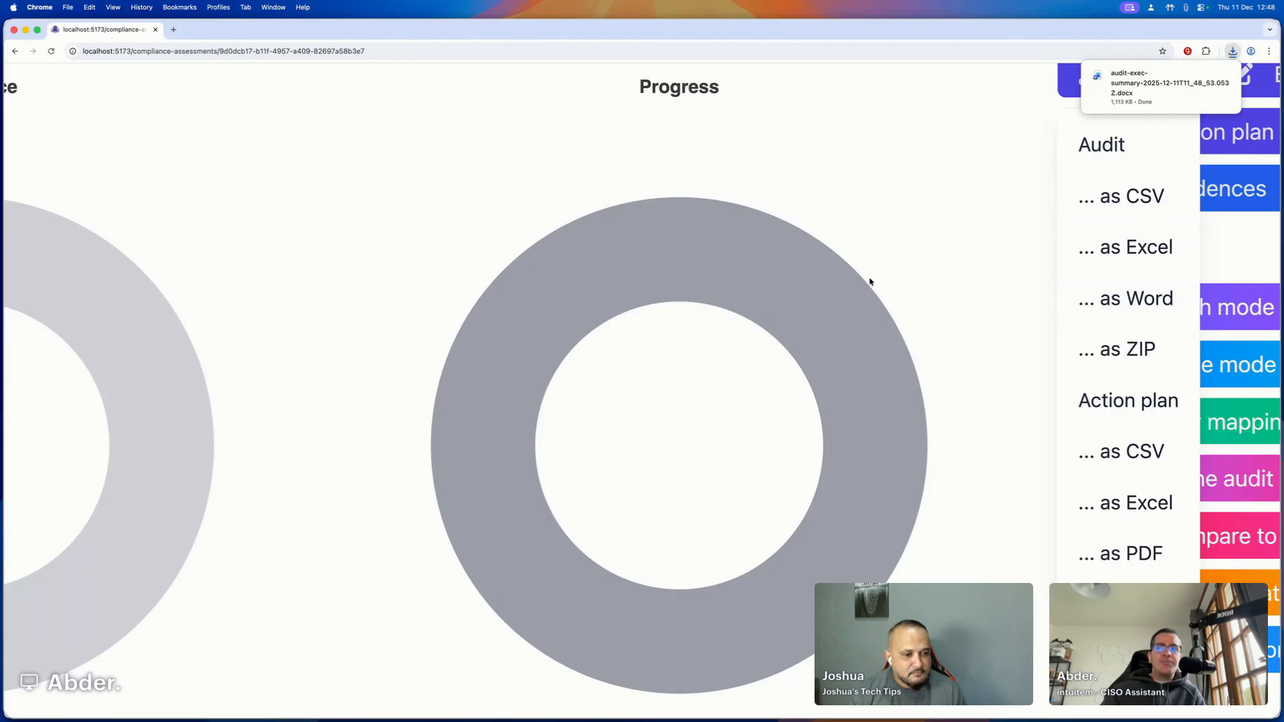
scroll(712, 311, down, 5)
Open the exported report in Word, examine its cover, summary, comment sections and full action plan, and close it.
click(1149, 92)
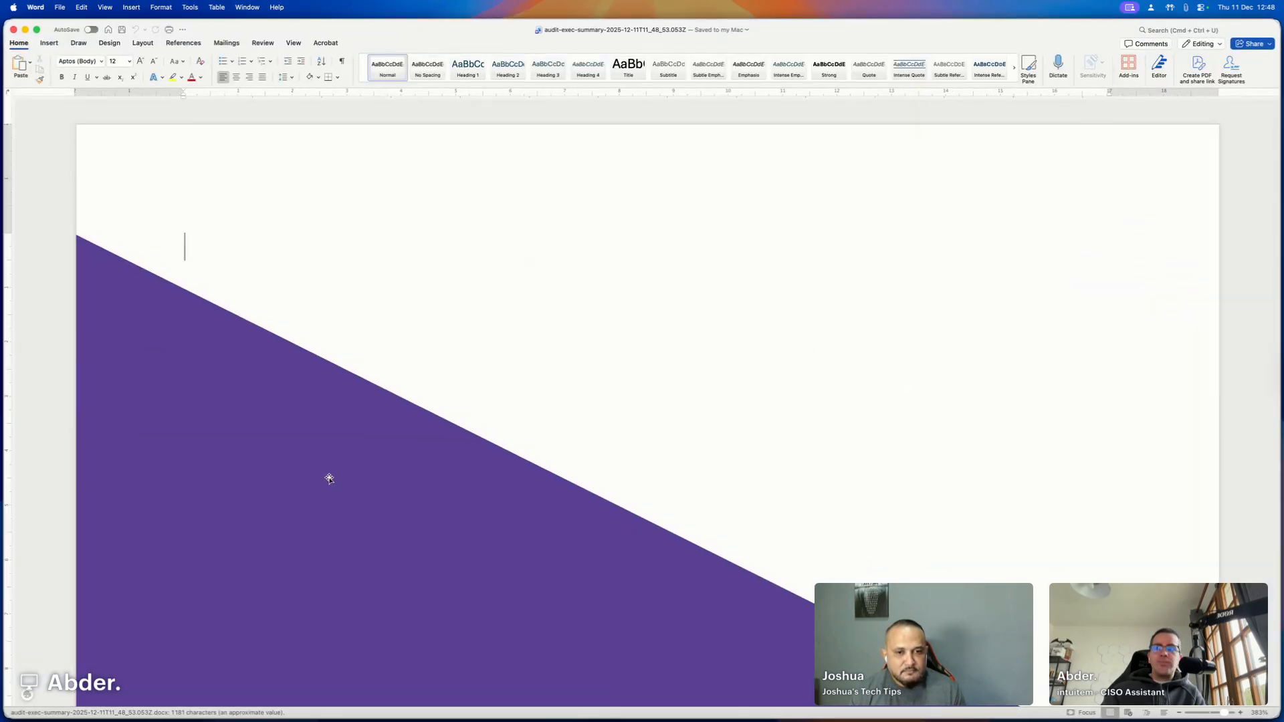
scroll(653, 308, down, 5)
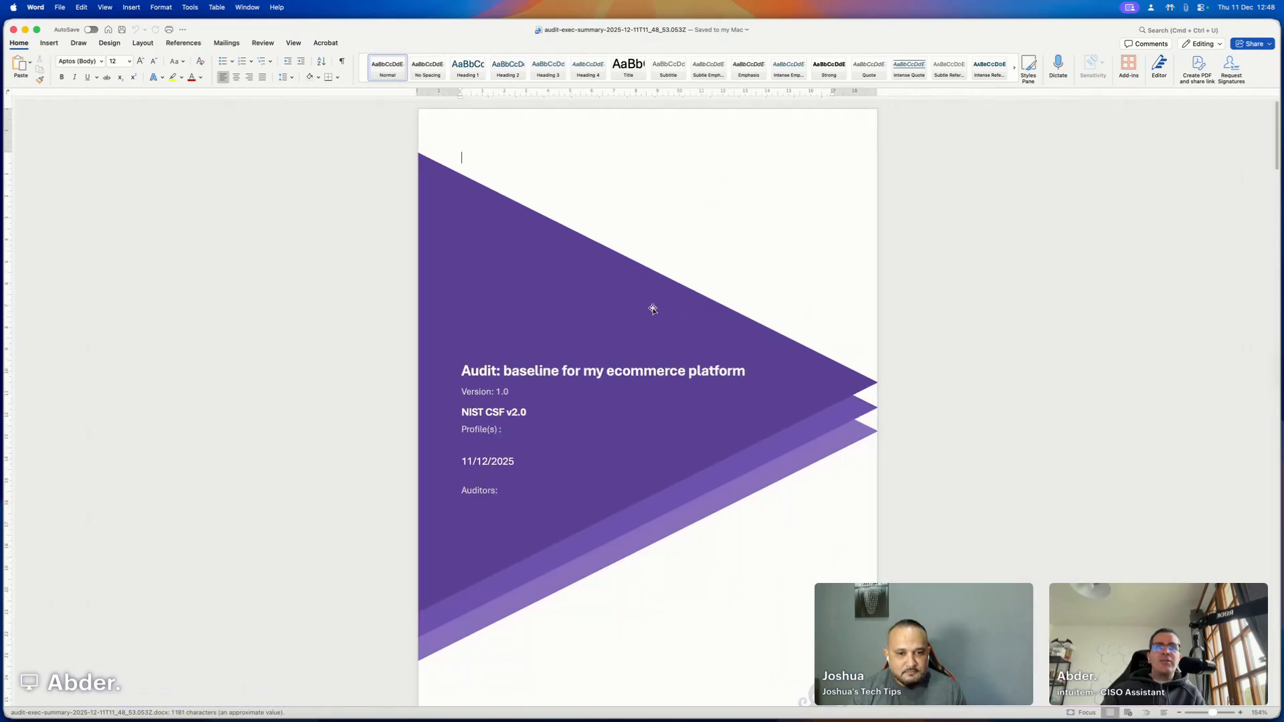
scroll(654, 307, down, 10)
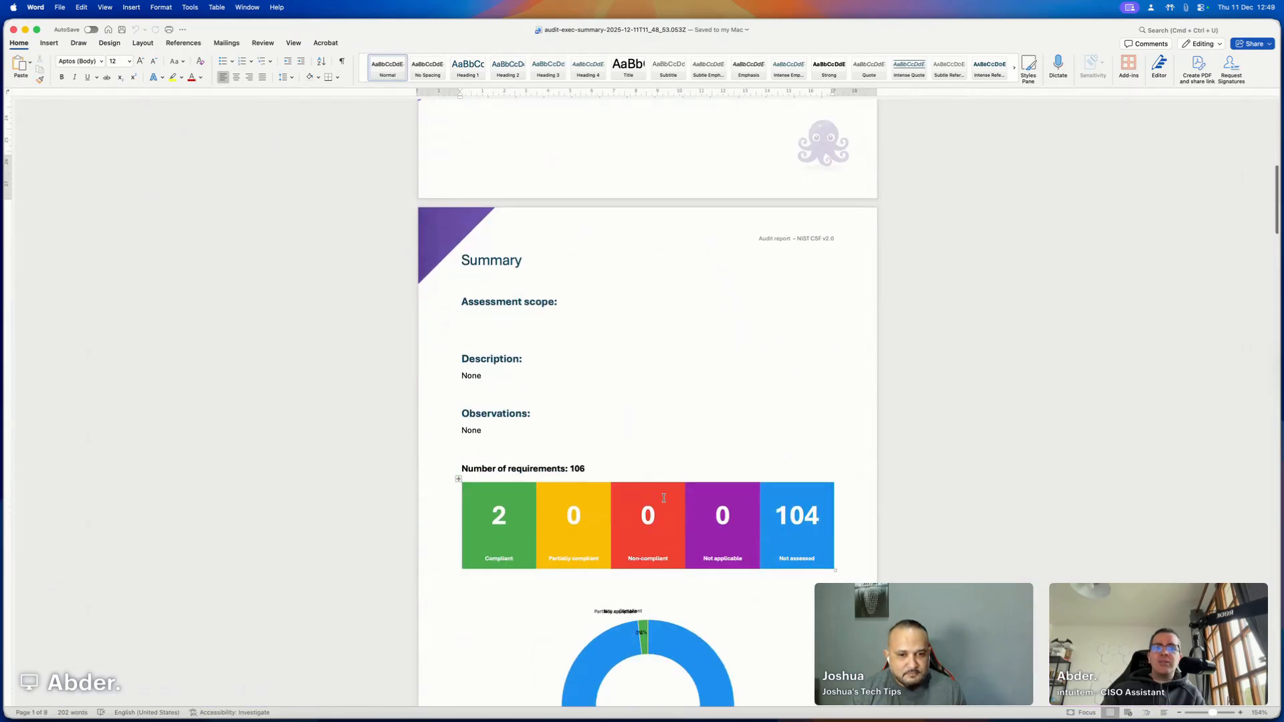
scroll(663, 497, down, 10)
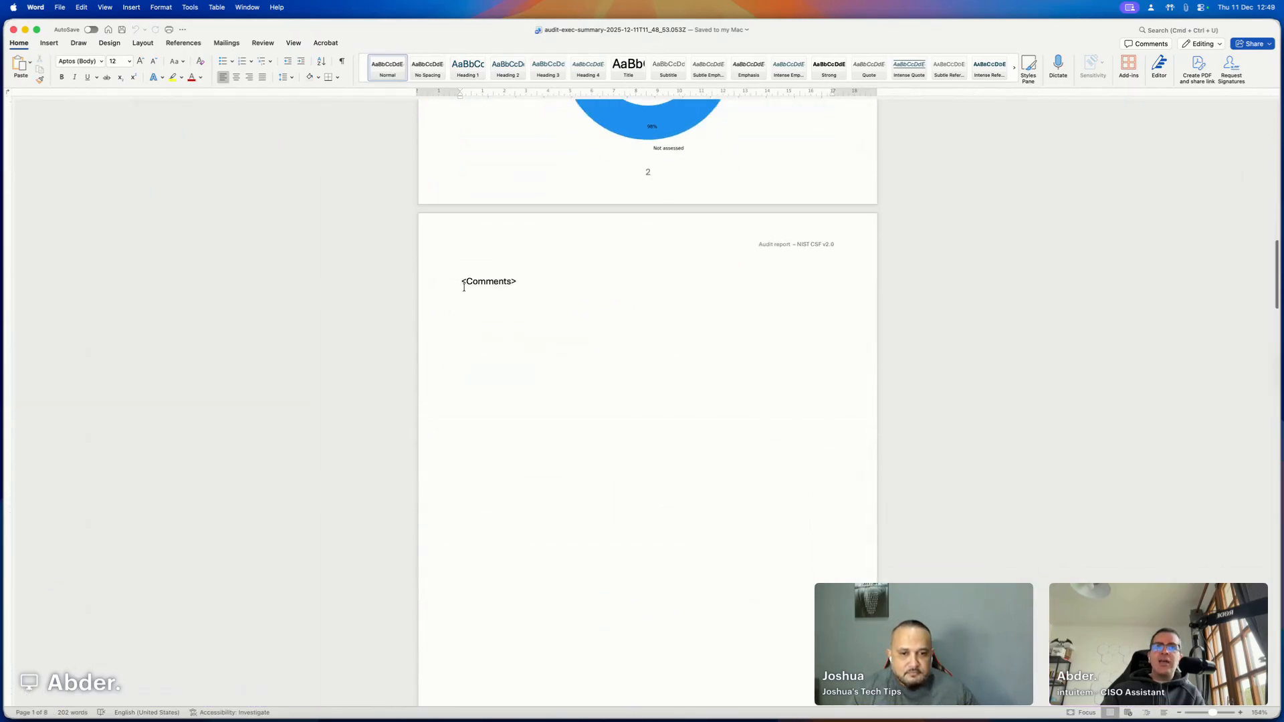
scroll(491, 304, down, 3)
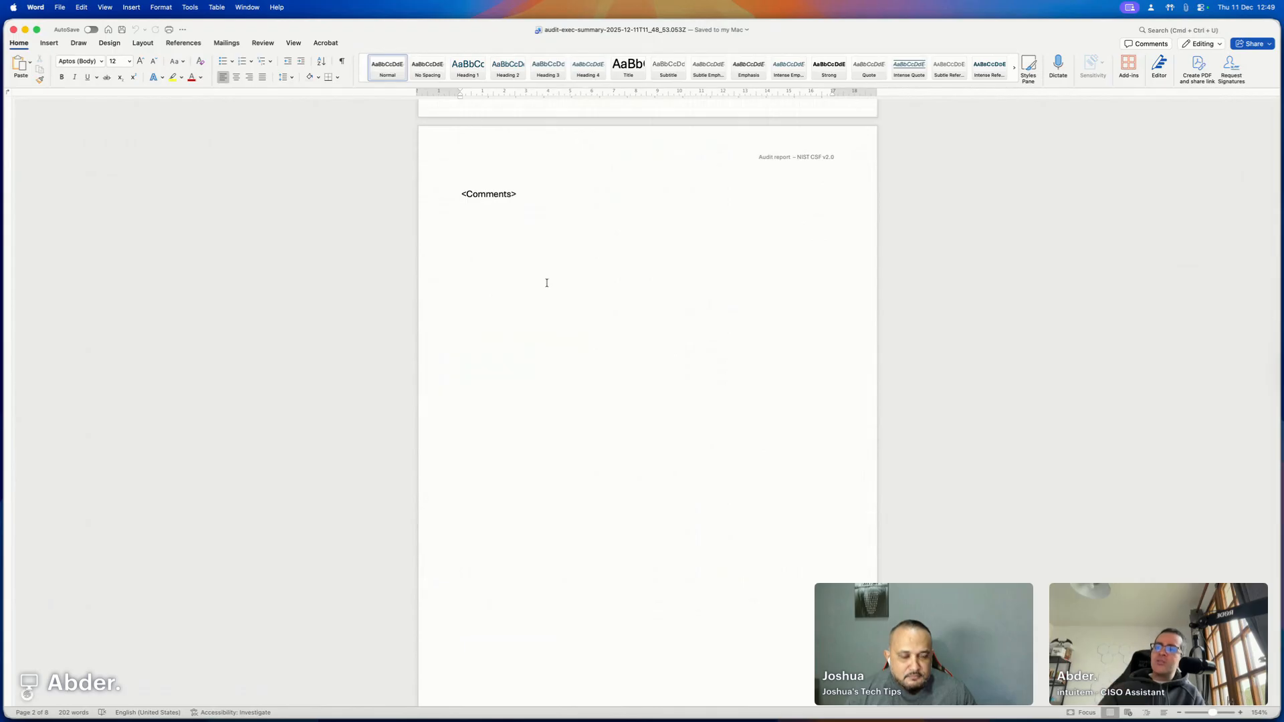
scroll(546, 283, down, 15)
scroll(546, 282, down, 20)
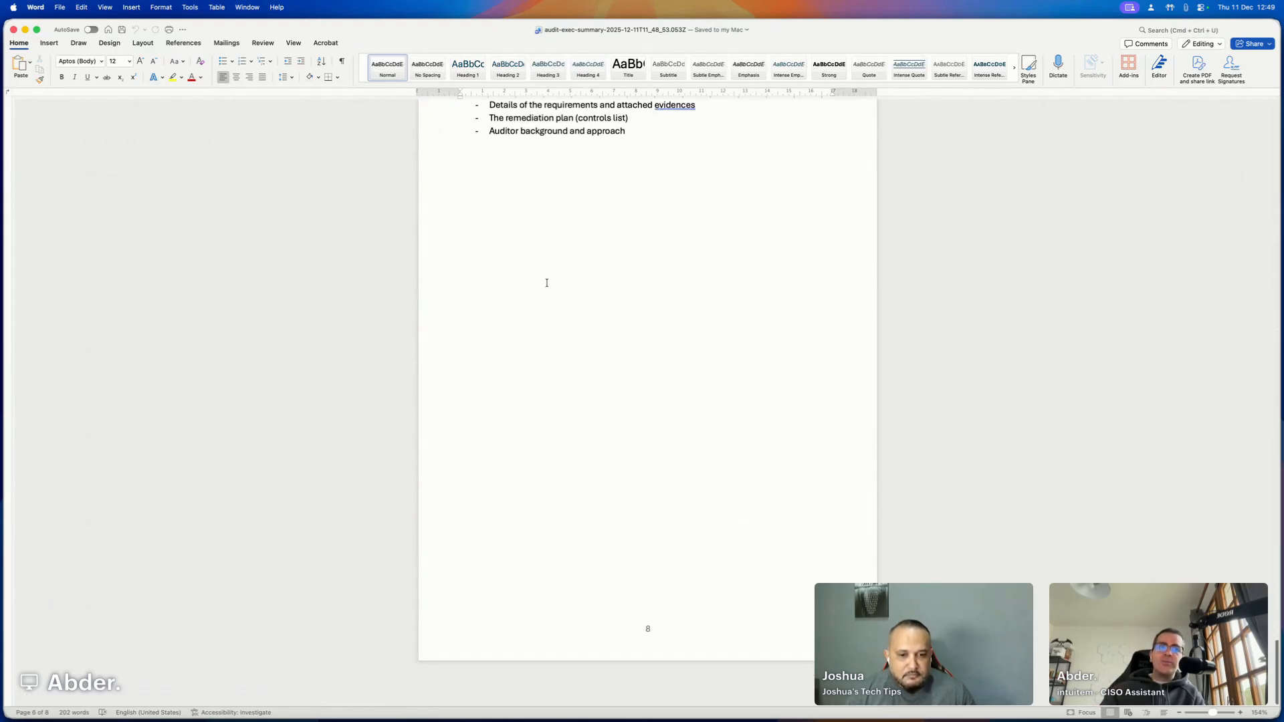
scroll(545, 283, up, 20)
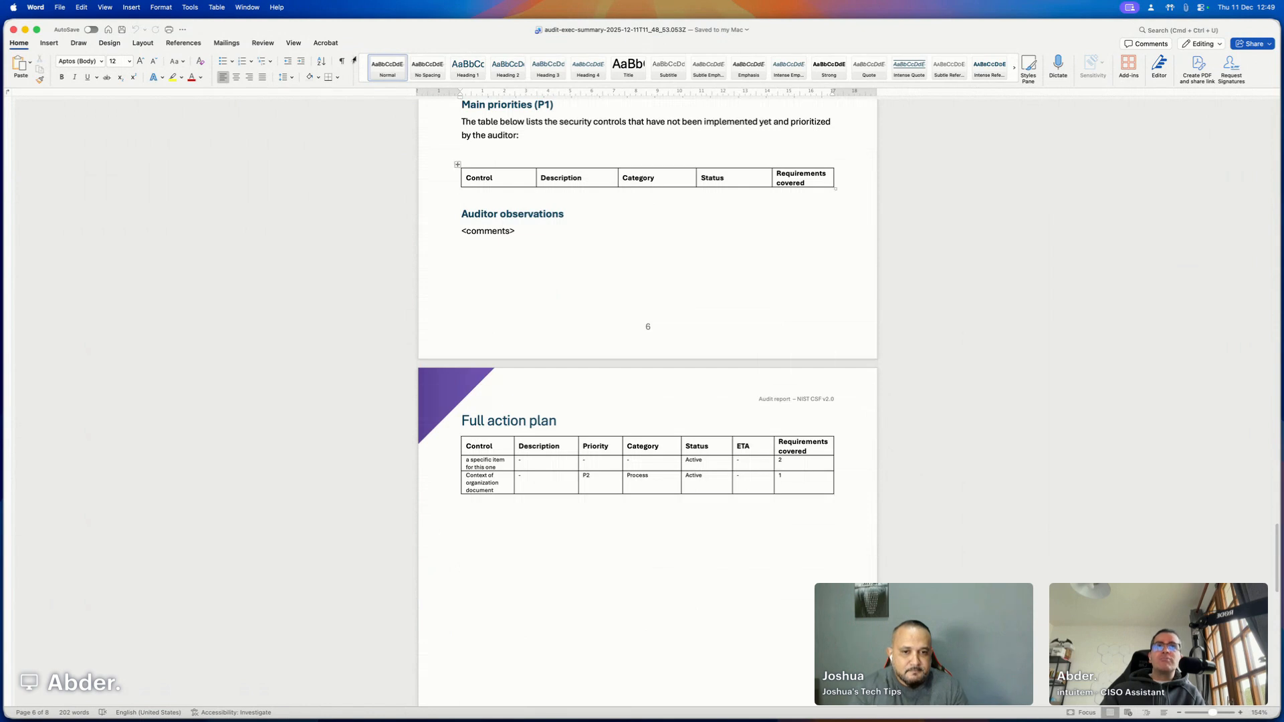
click(13, 30)
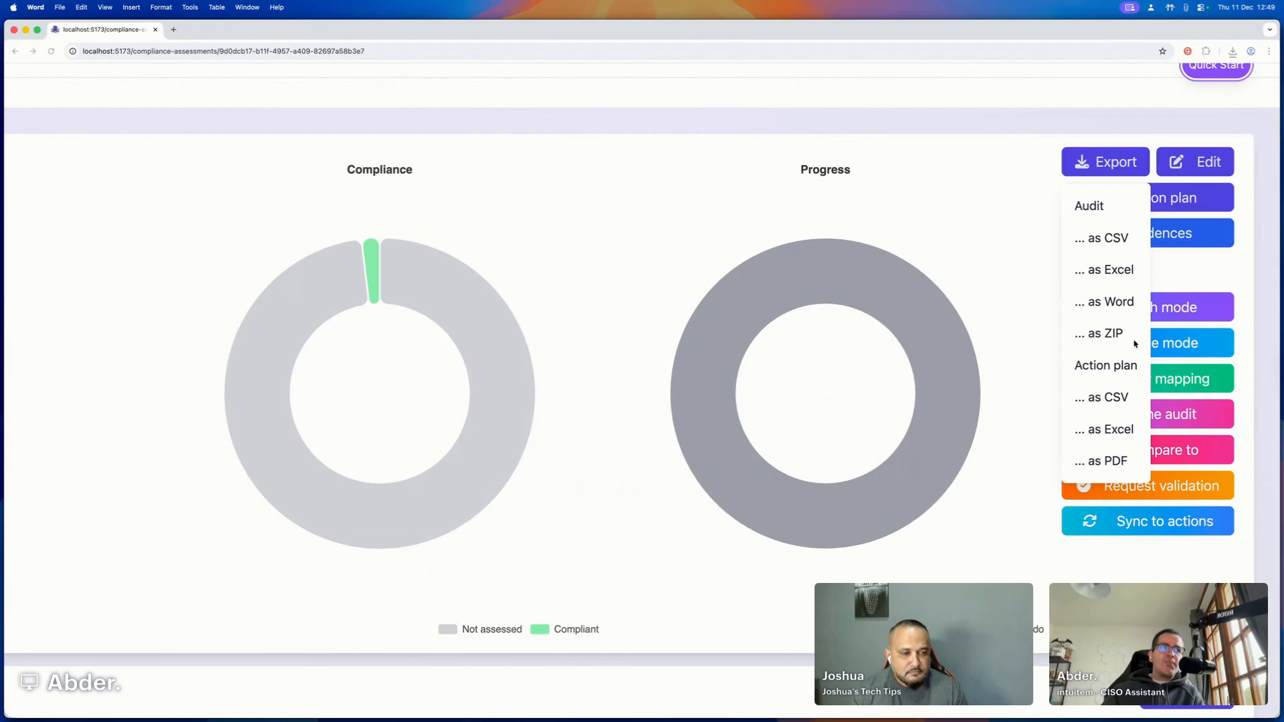
Export the audit as a ZIP archive and open the index.html report it contains.
click(996, 122)
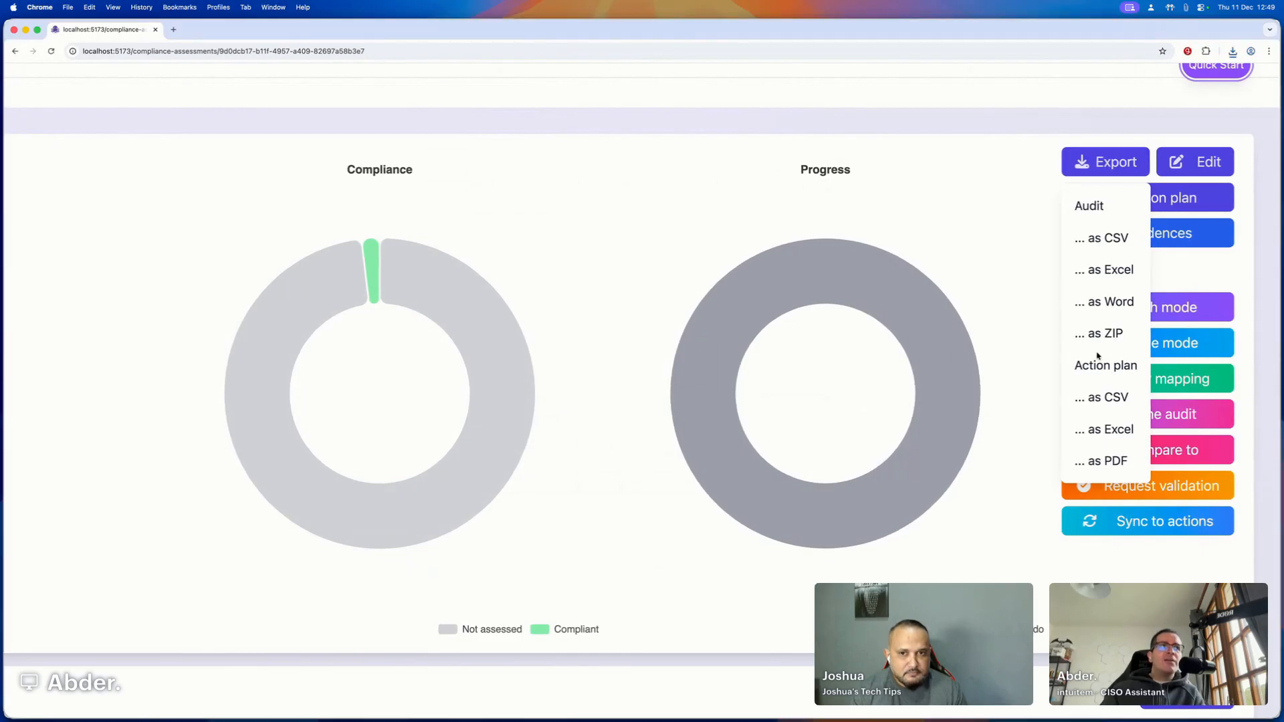
click(1121, 333)
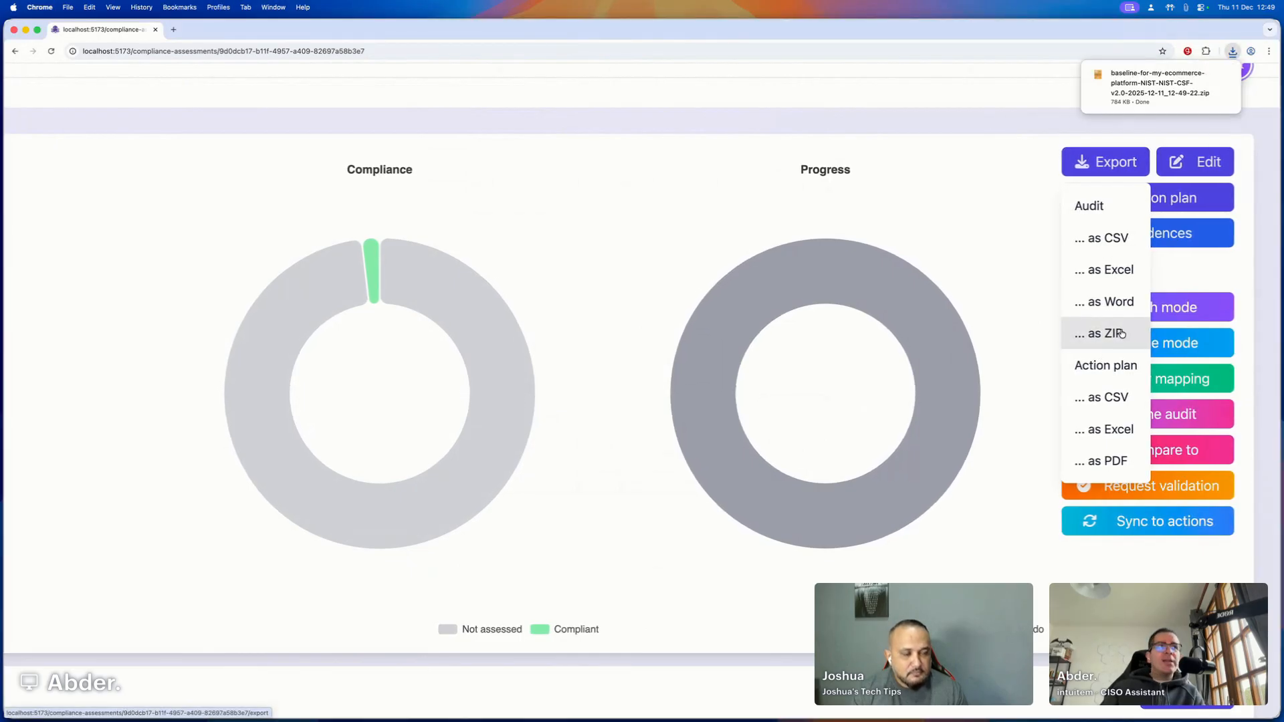
click(1152, 85)
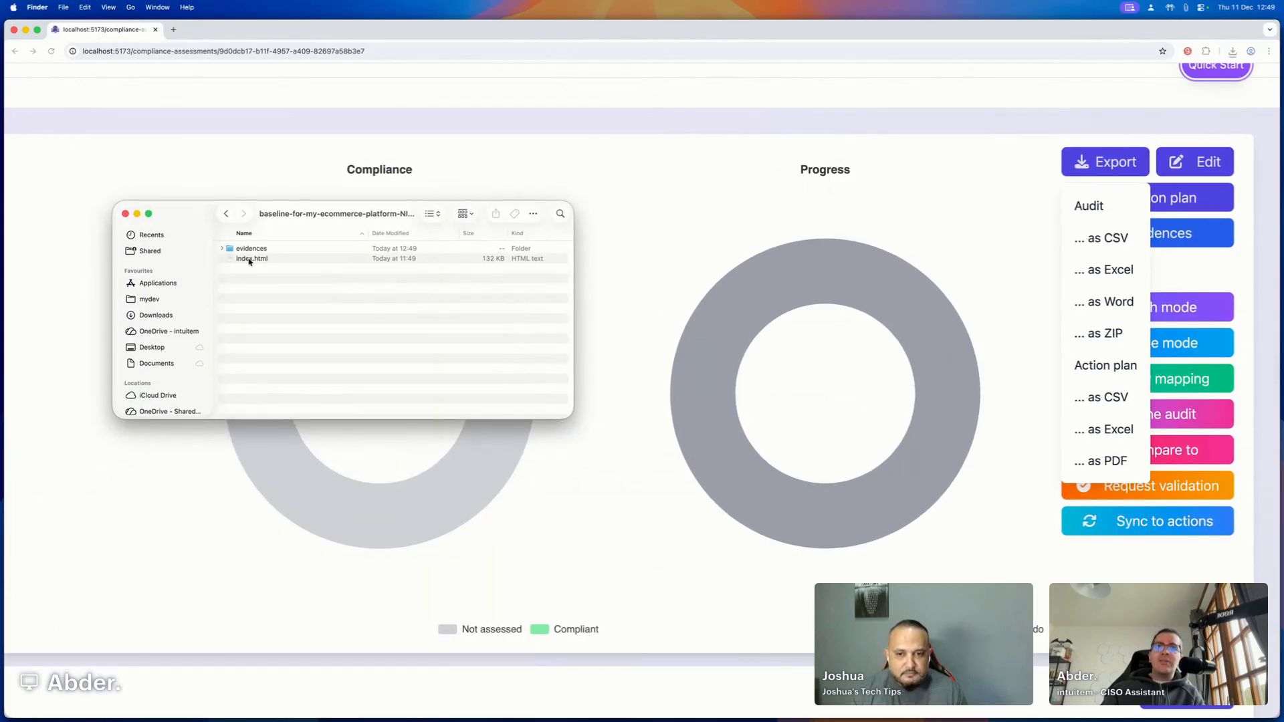
double_click(249, 259)
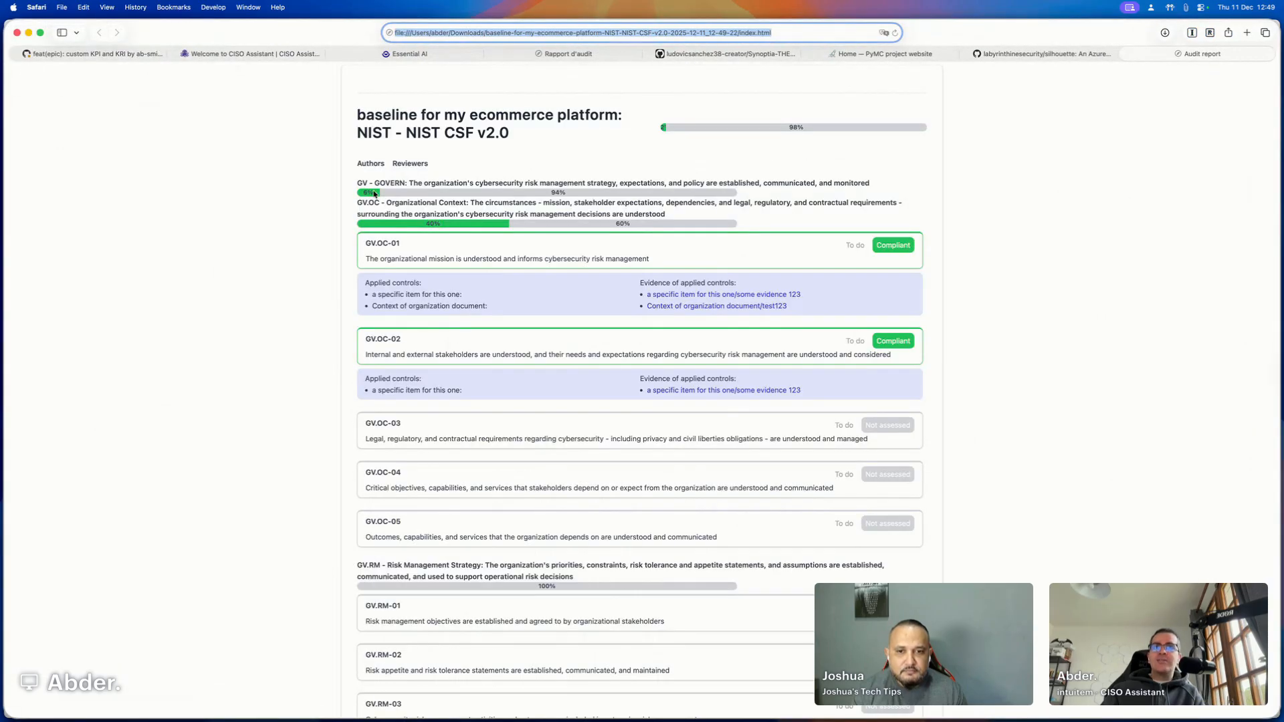
Examine the applied controls and linked evidence in the HTML audit report, and switch back to the audit in Chrome.
scroll(401, 281, down, 1)
drag(391, 260, 417, 269)
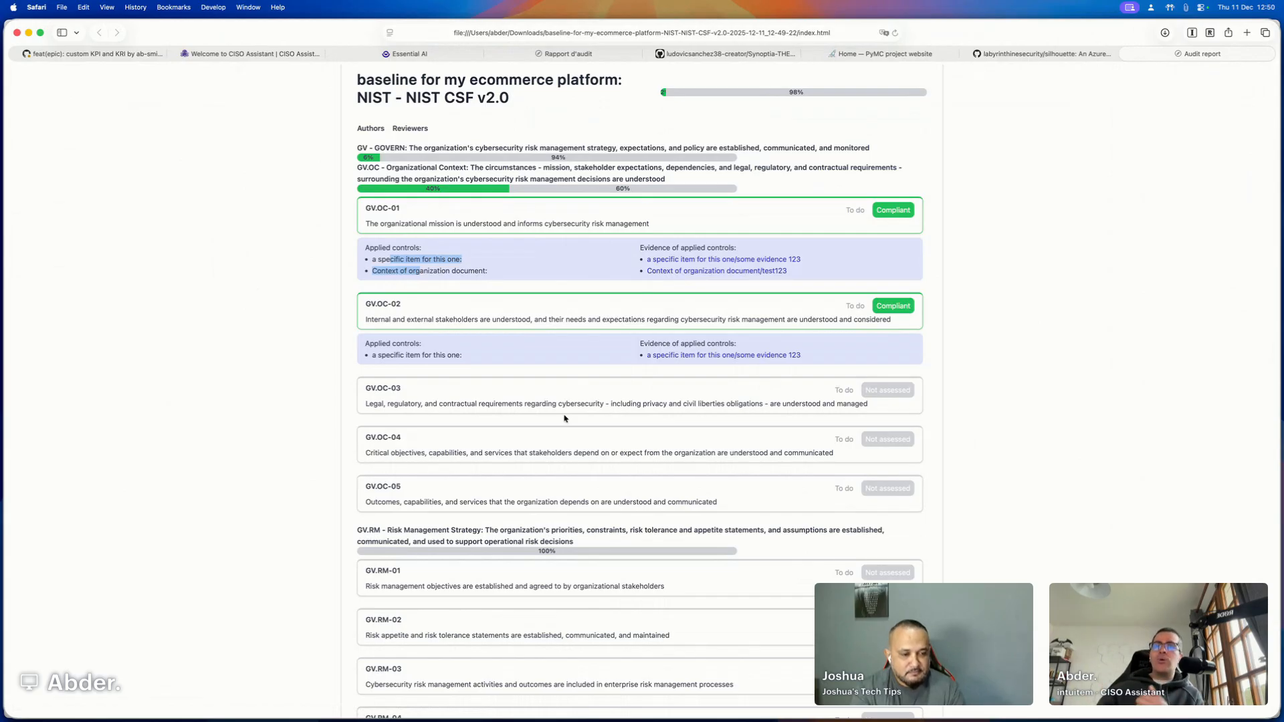
key(ctrl+Up)
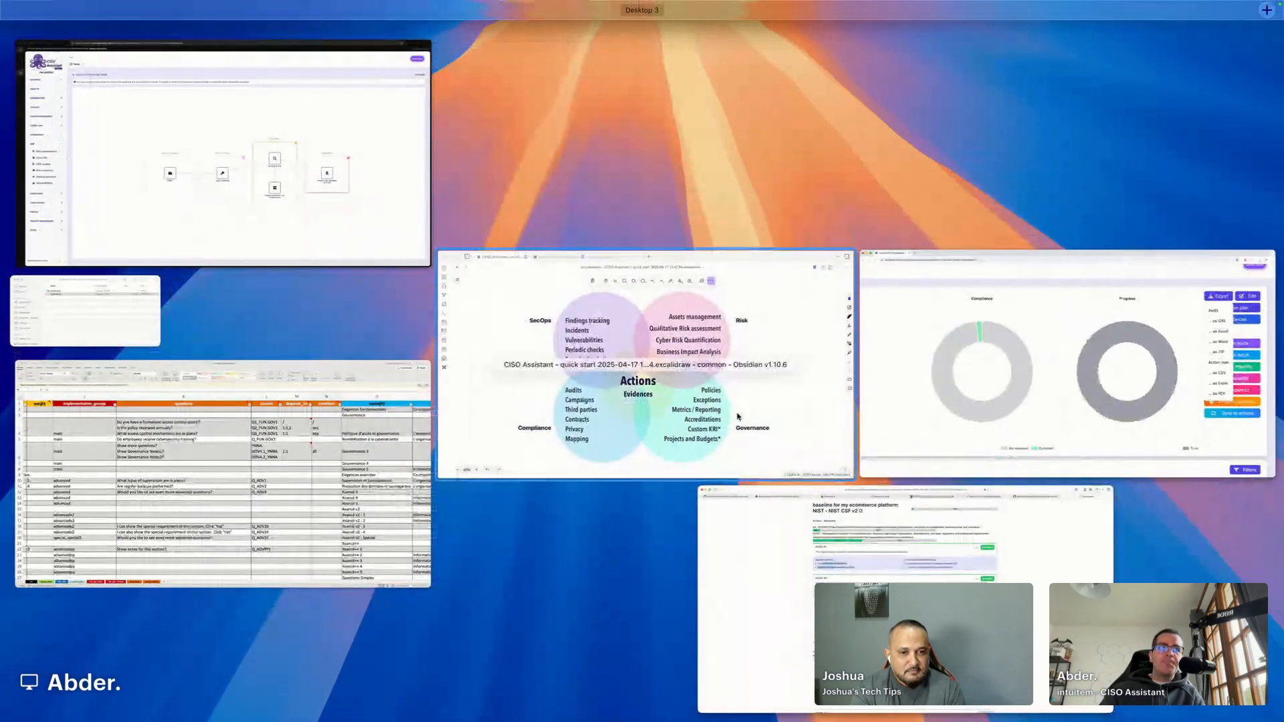
click(930, 436)
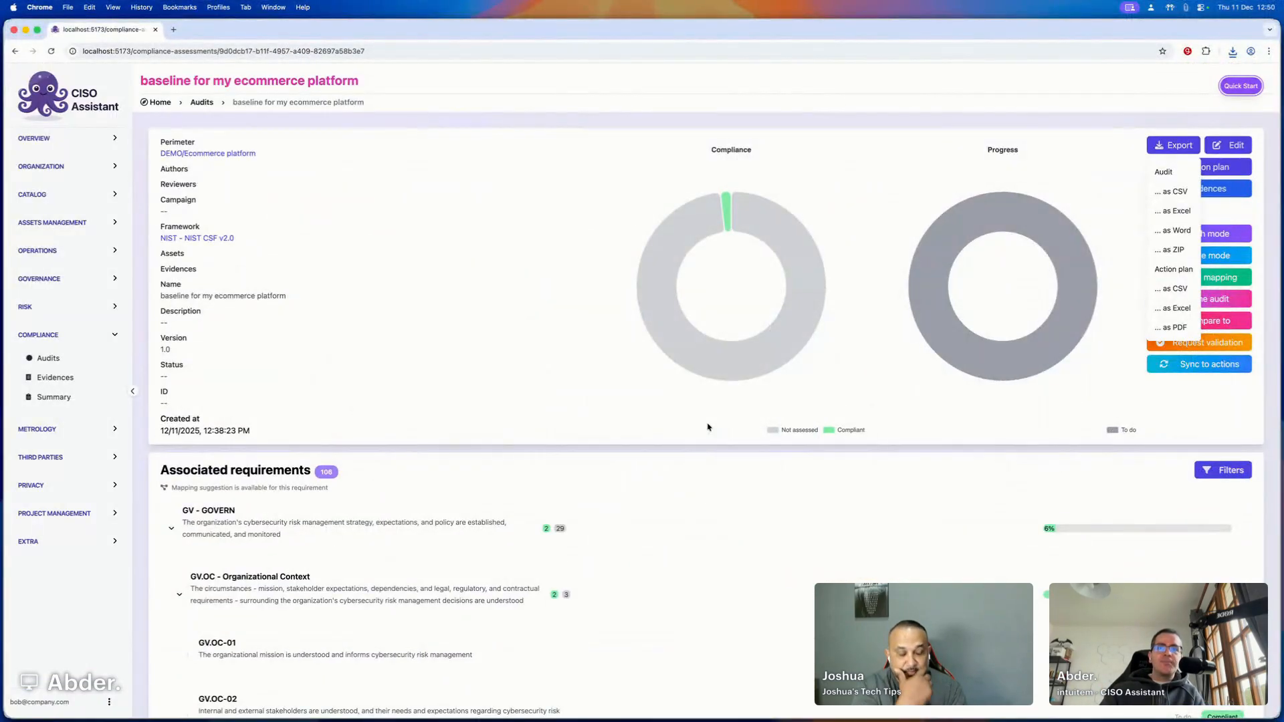
click(734, 450)
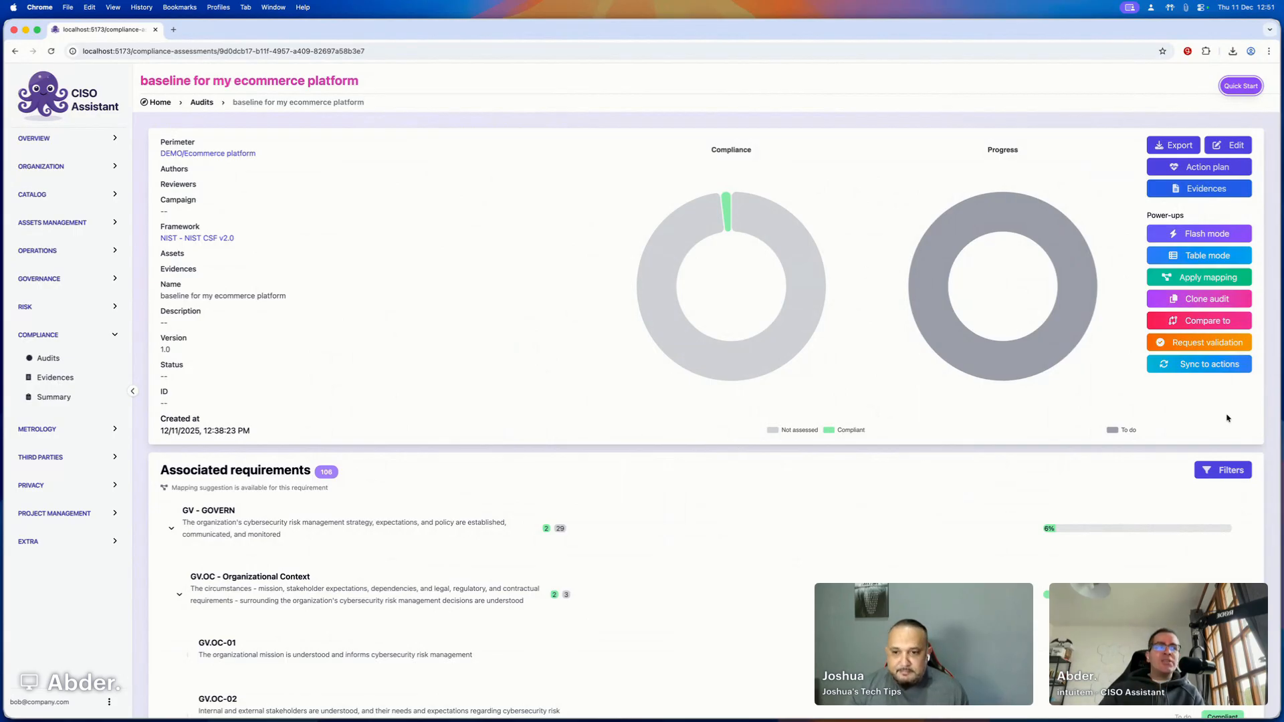
Clone the audit under the name "2026 revision" and open the clone's action plan.
click(1207, 306)
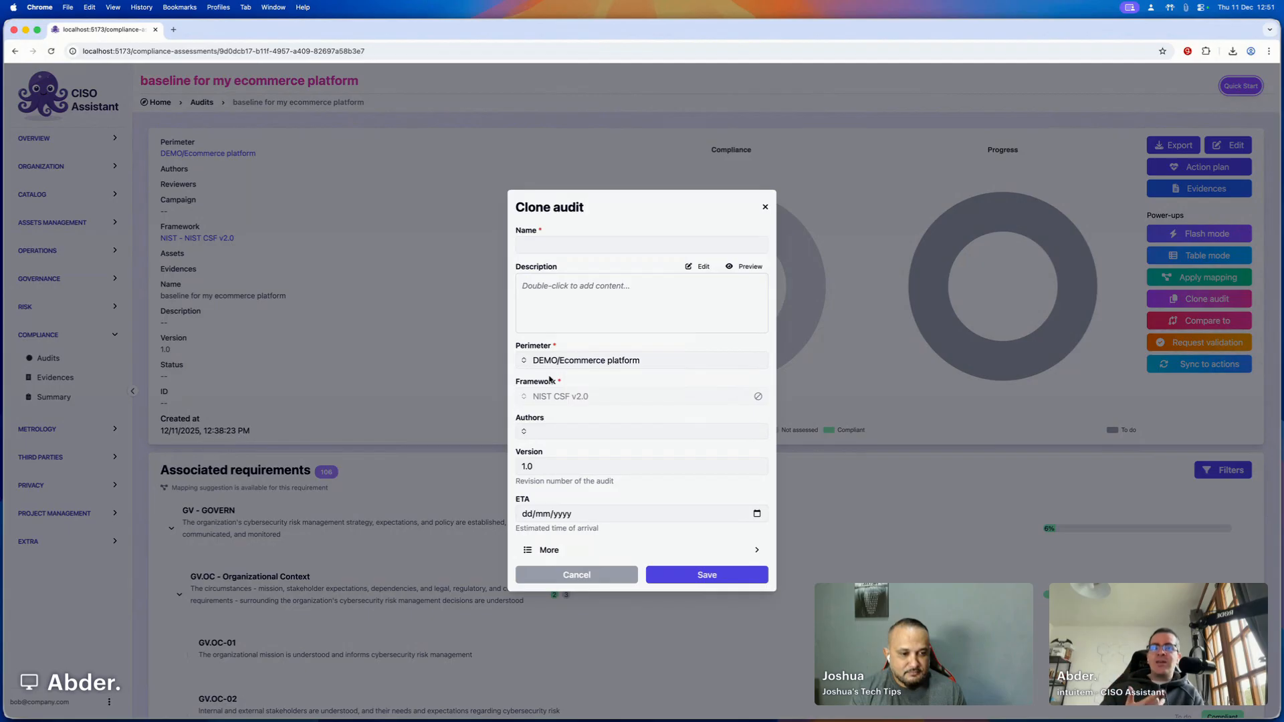
click(553, 250)
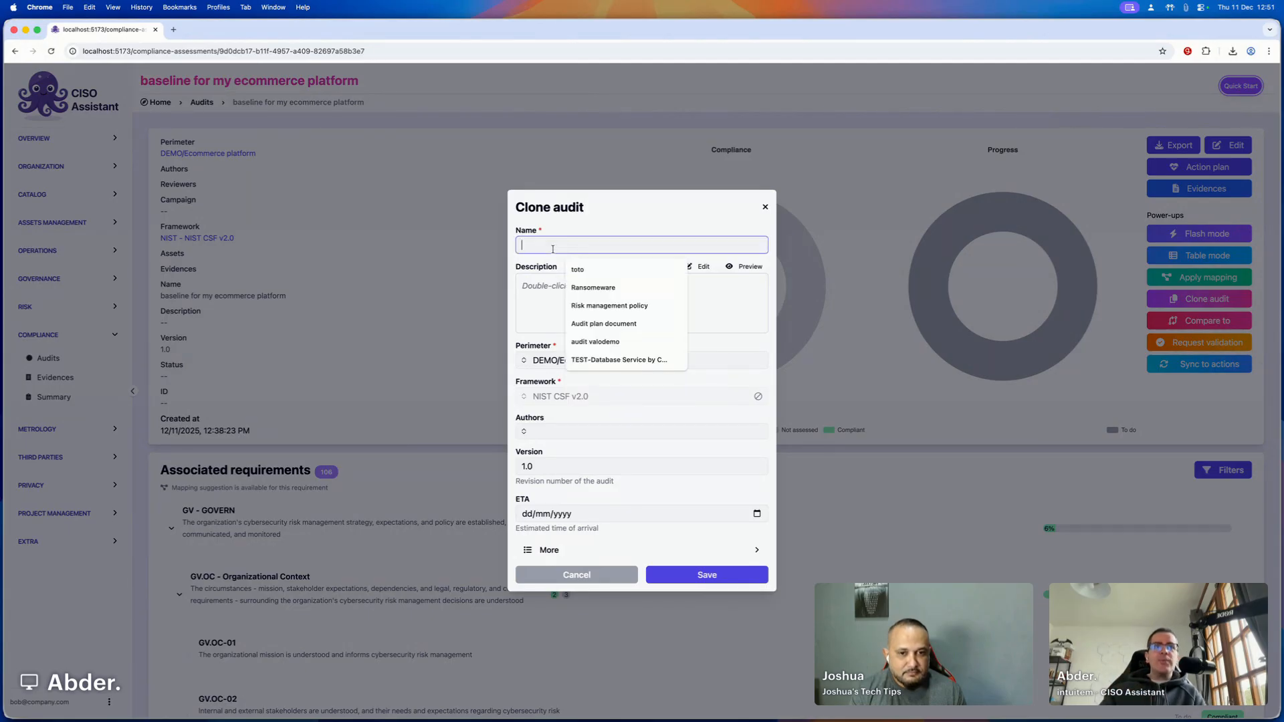
text(2026 )
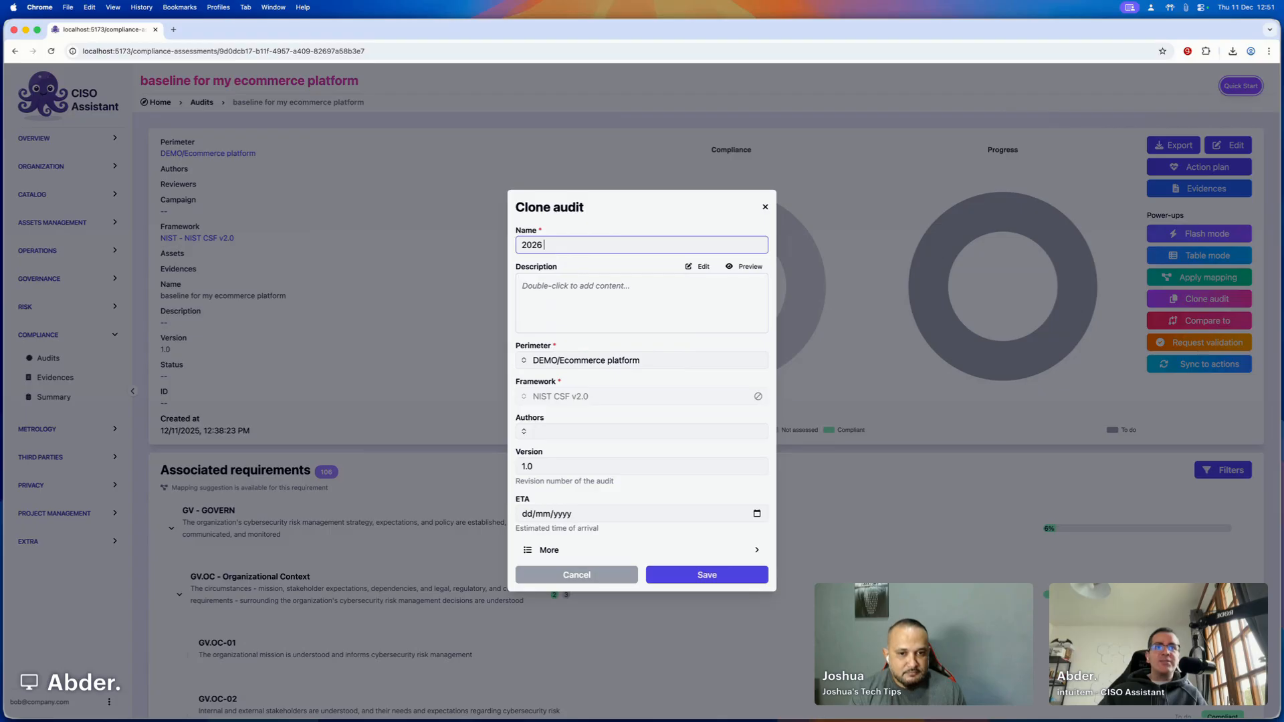
text(revision)
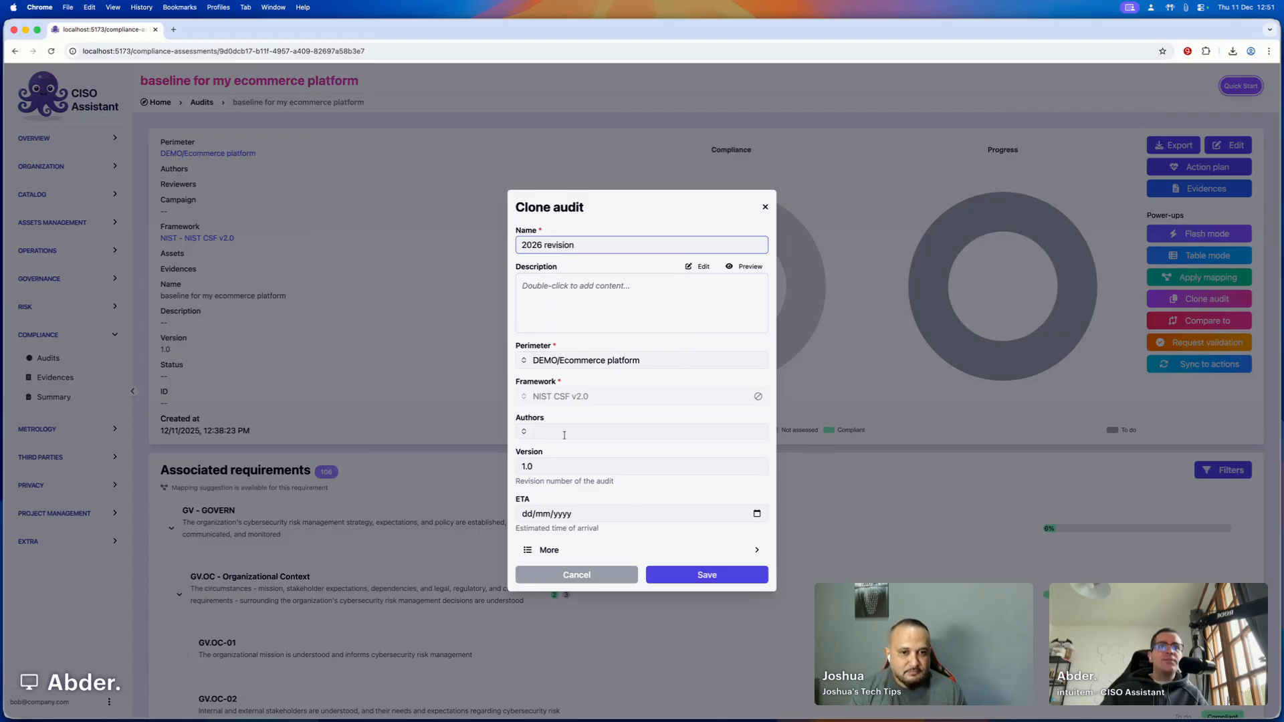
click(692, 579)
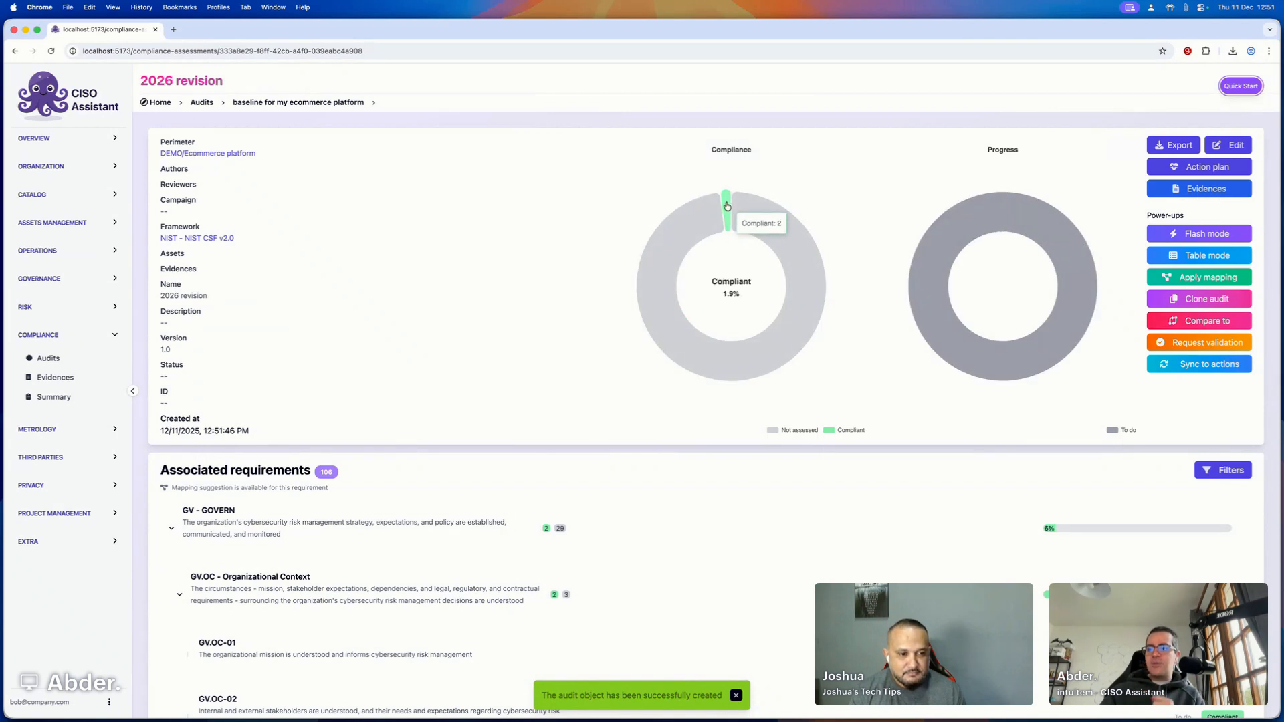
click(1197, 167)
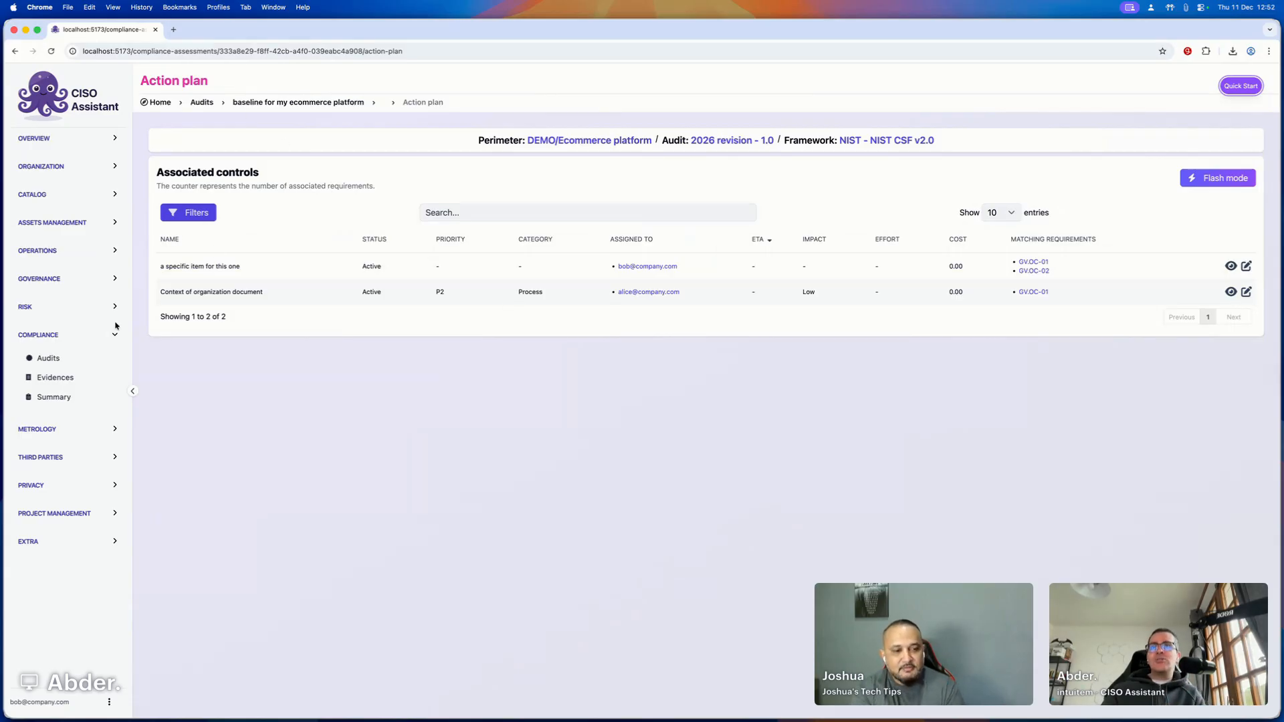
Open the "baseline for my ecommerce platform" audit from the audits list, enable its Locked option, and save it.
click(49, 359)
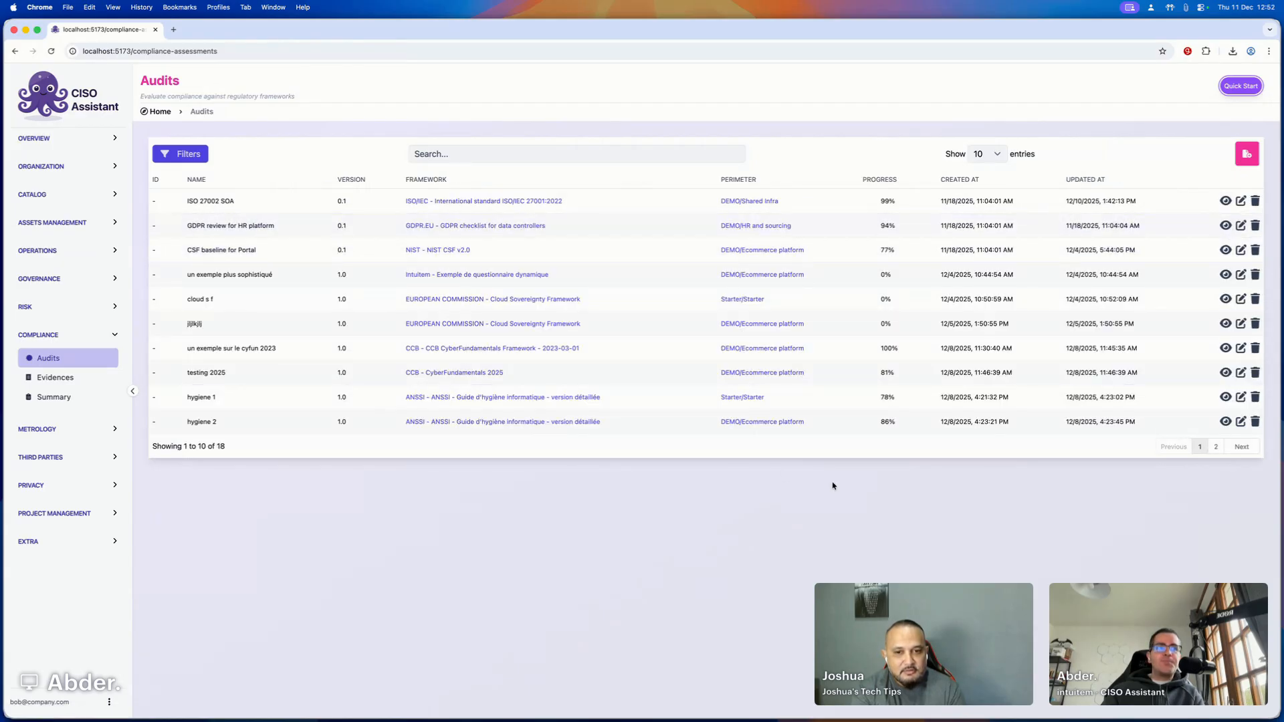
click(1214, 448)
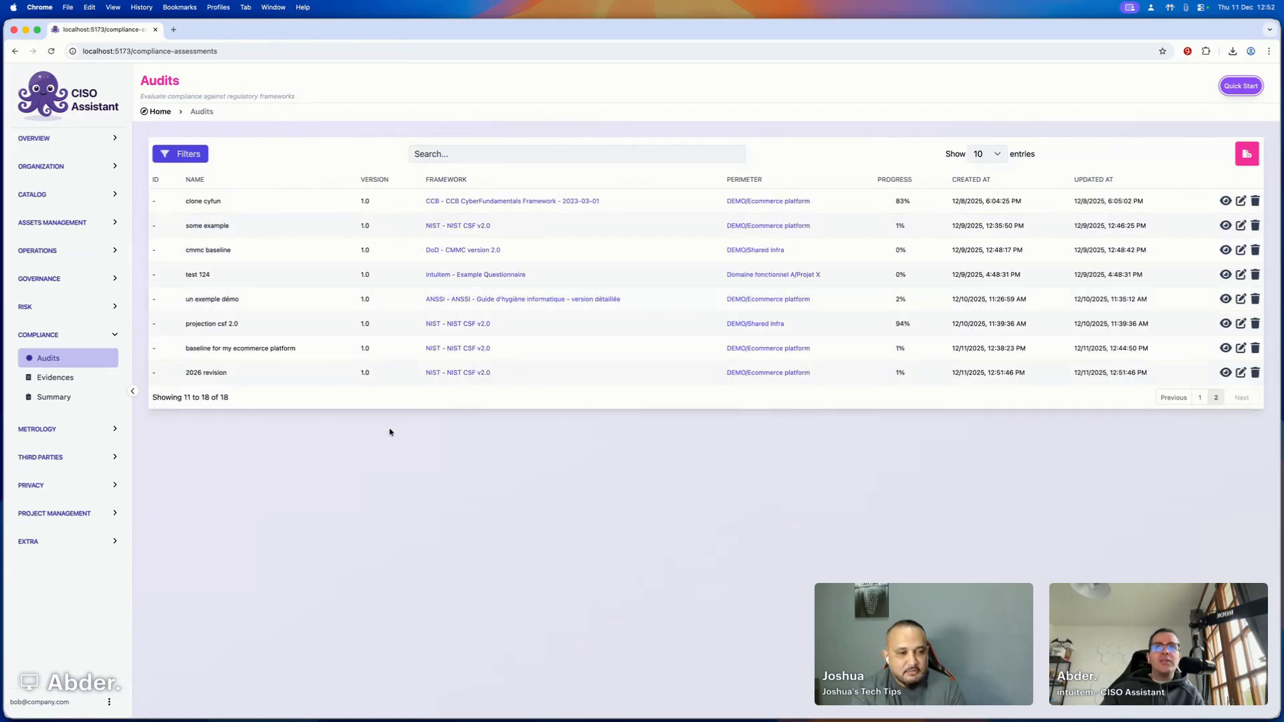
click(272, 348)
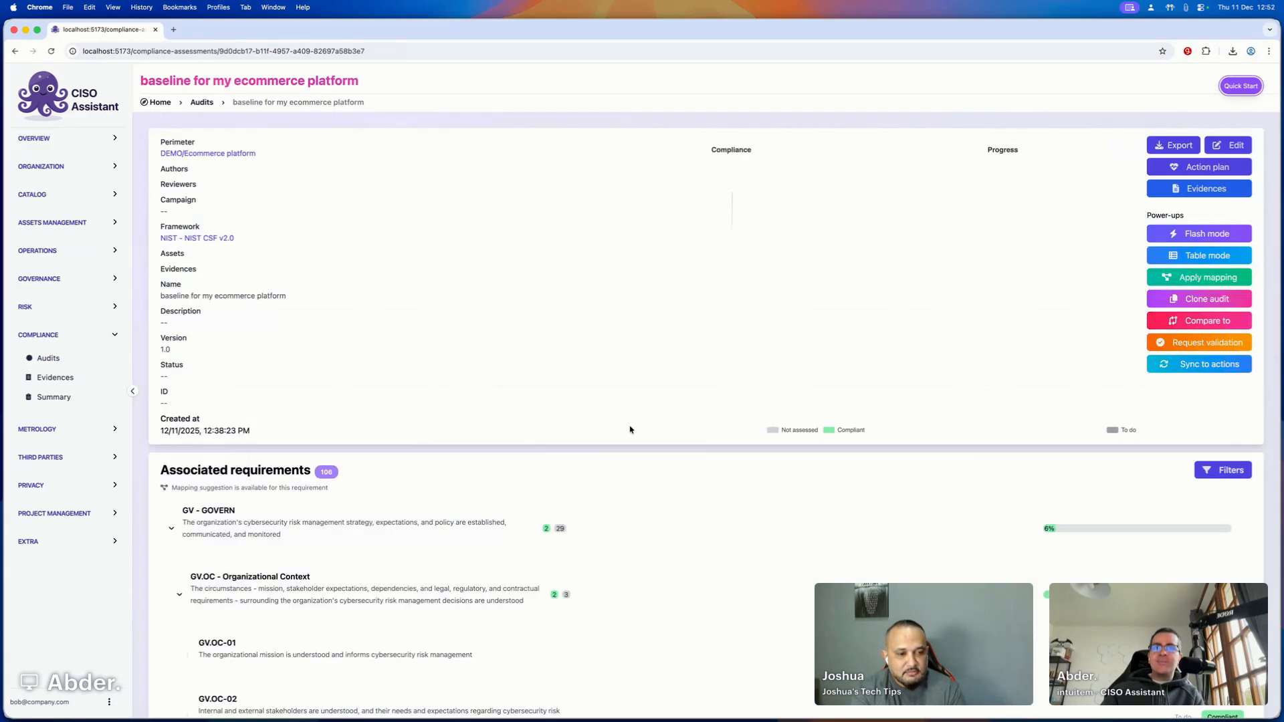
click(1233, 146)
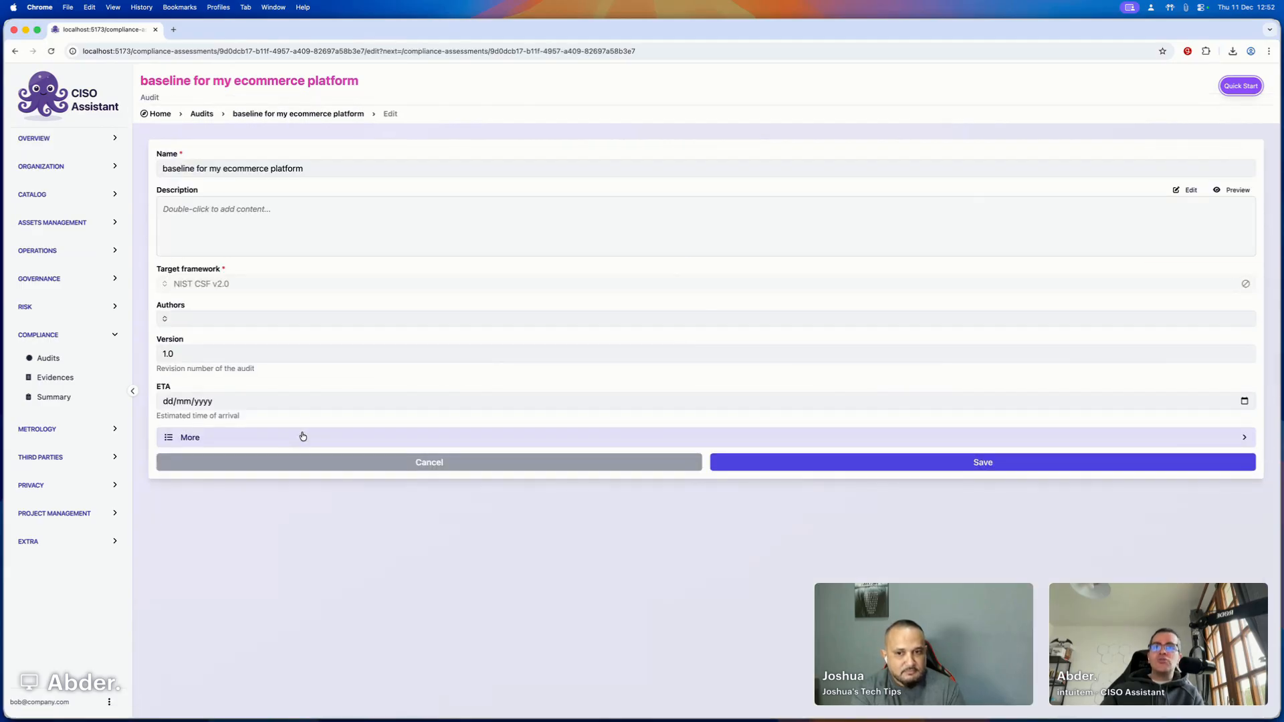
click(303, 436)
scroll(267, 508, down, 3)
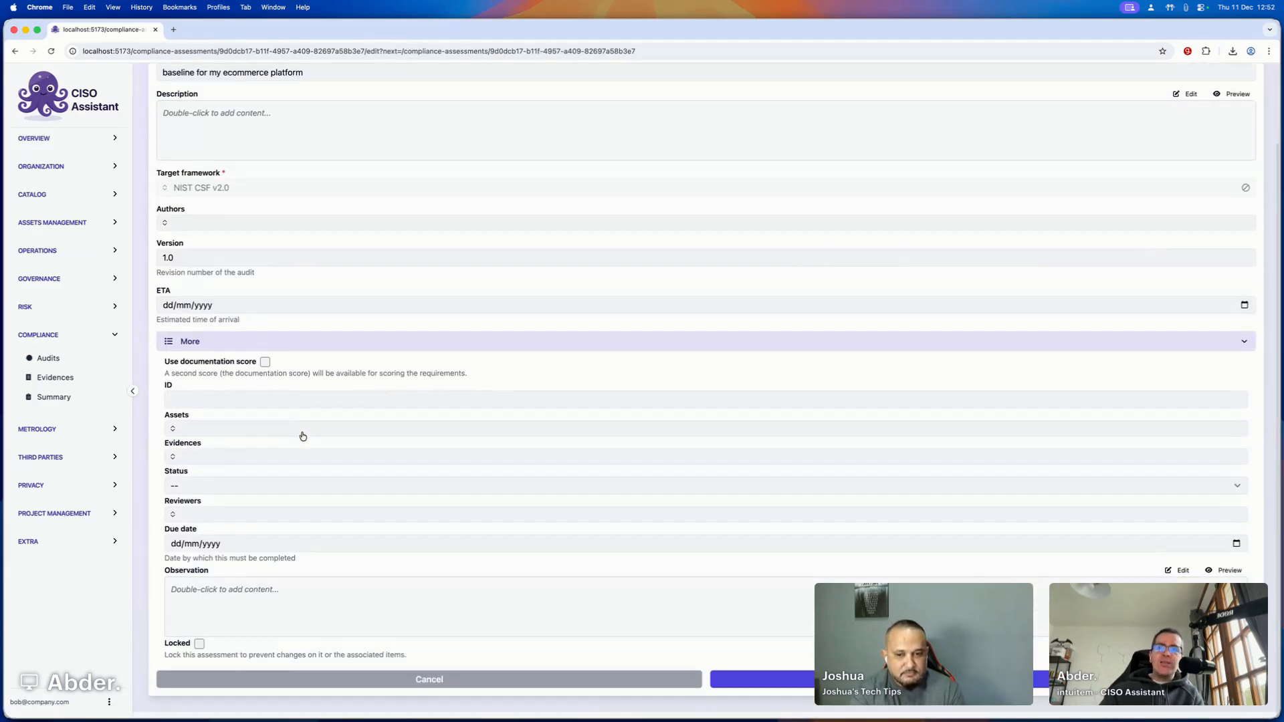
click(199, 650)
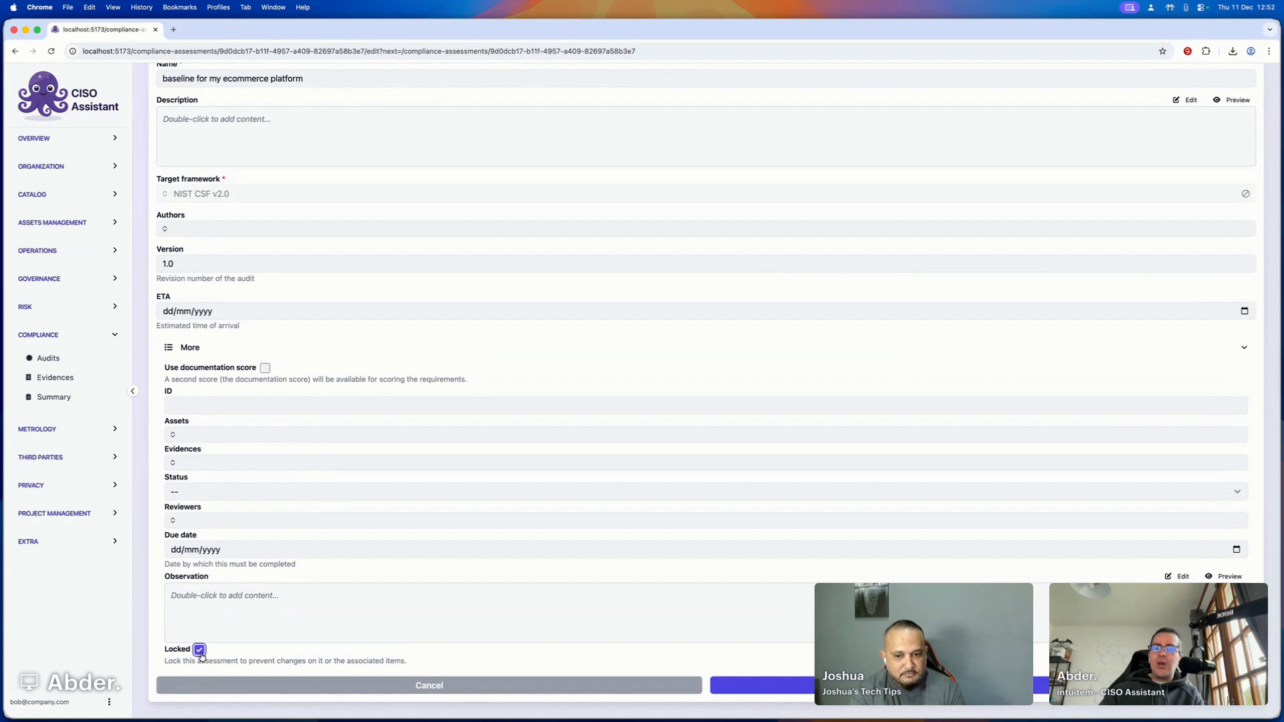
click(869, 685)
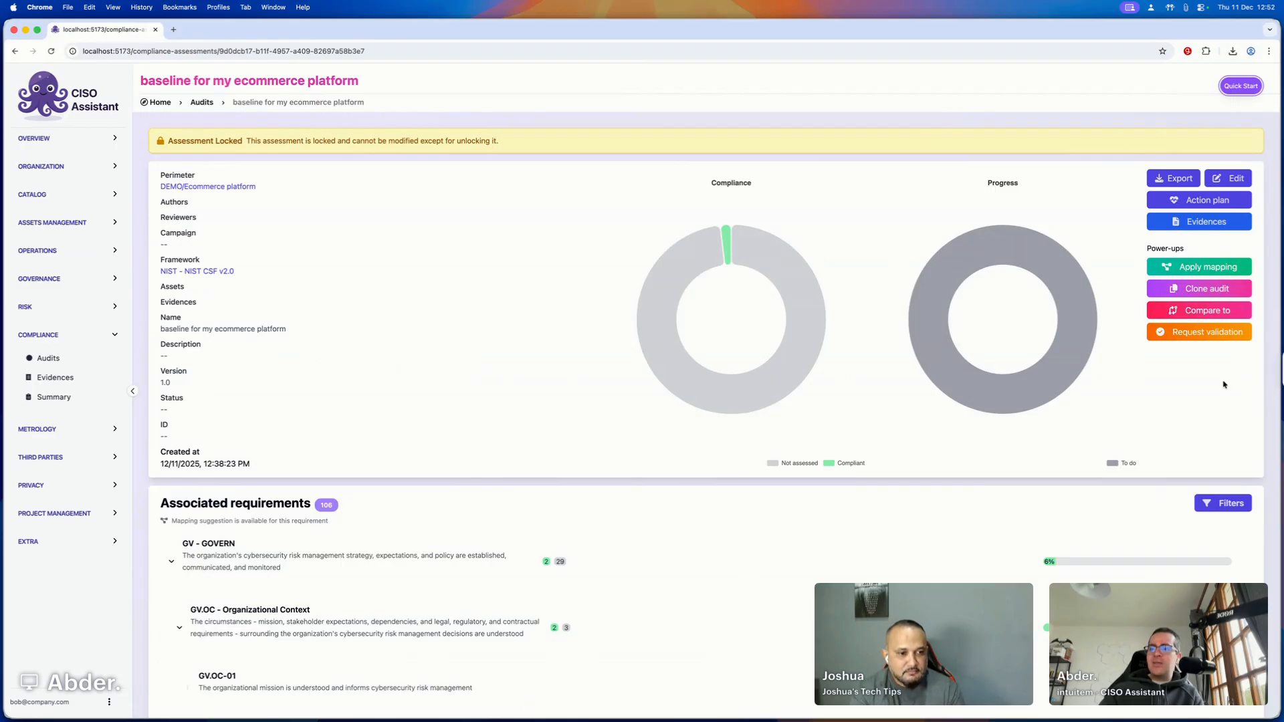
View a requirement of the locked baseline audit, then reopen the audit from the audits list and examine its requirement tree.
scroll(936, 428, down, 5)
click(204, 495)
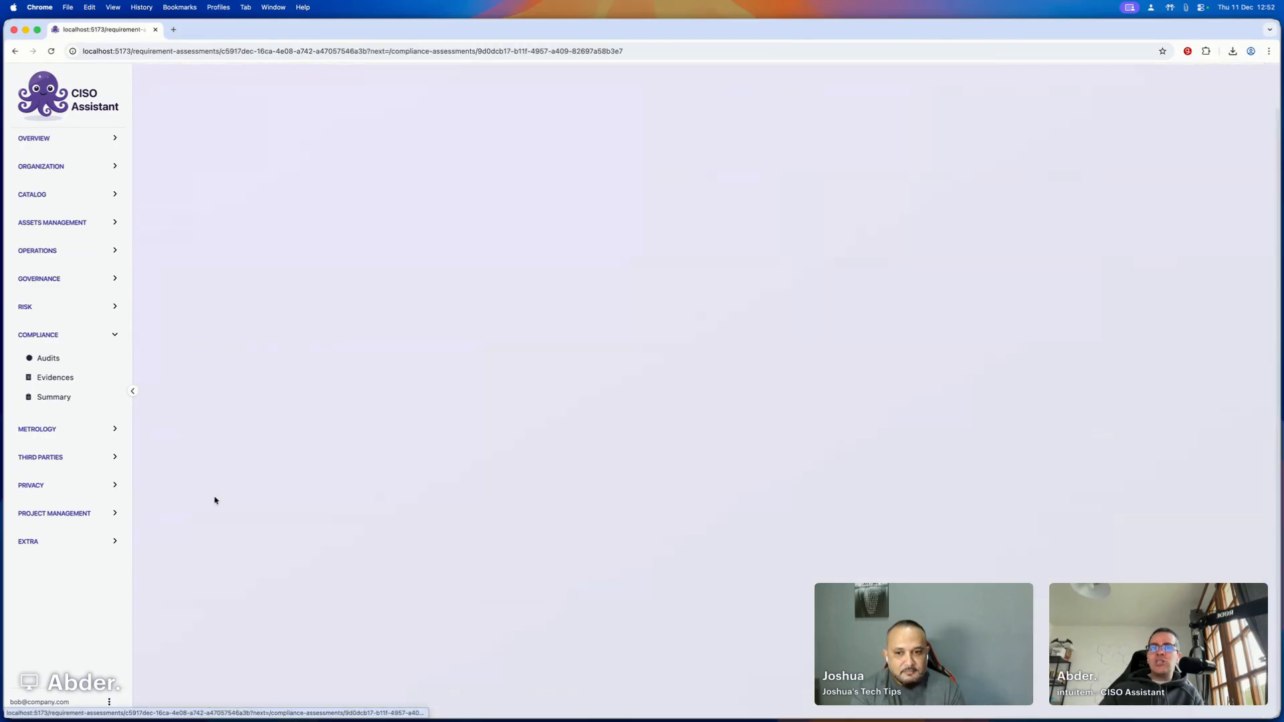
click(46, 362)
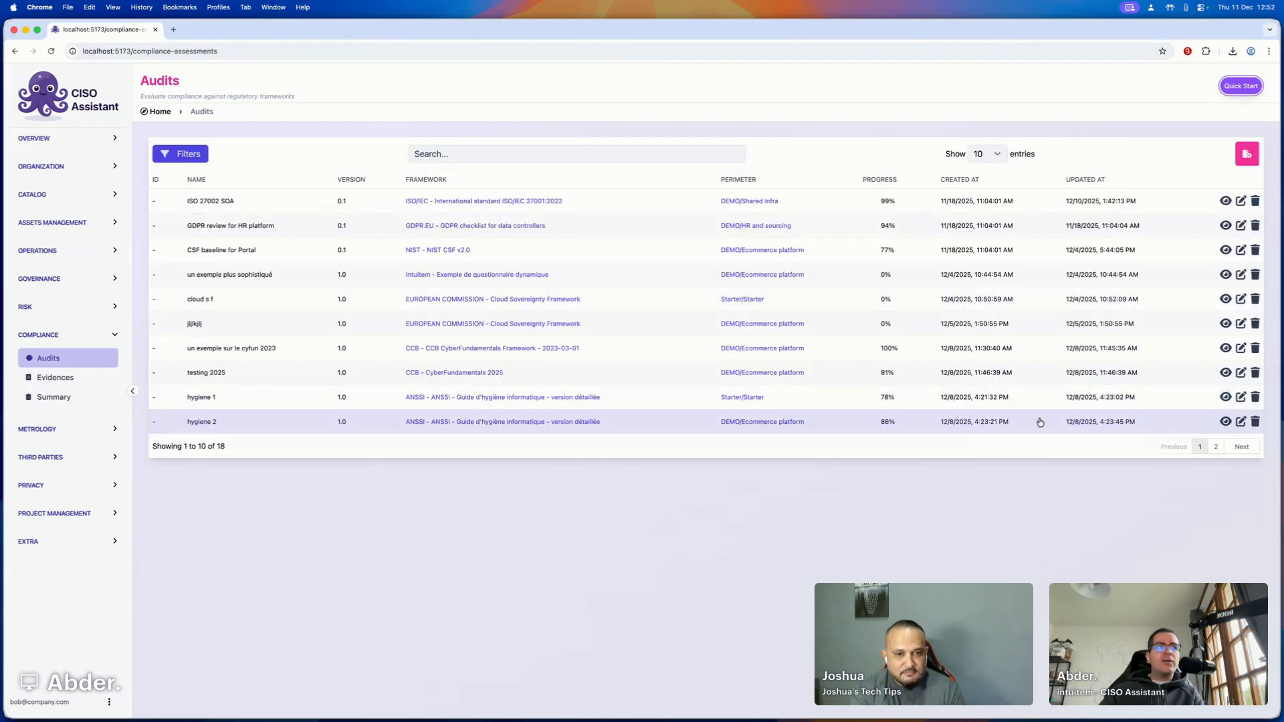
click(1215, 446)
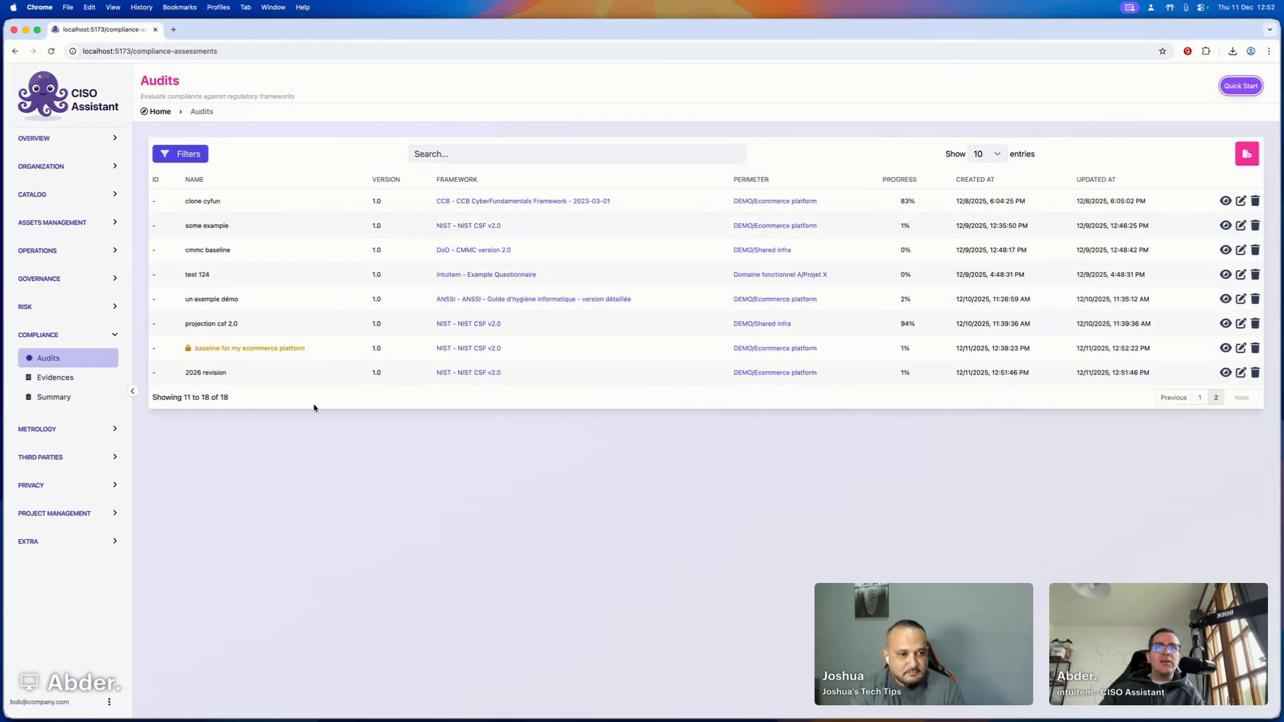
click(304, 352)
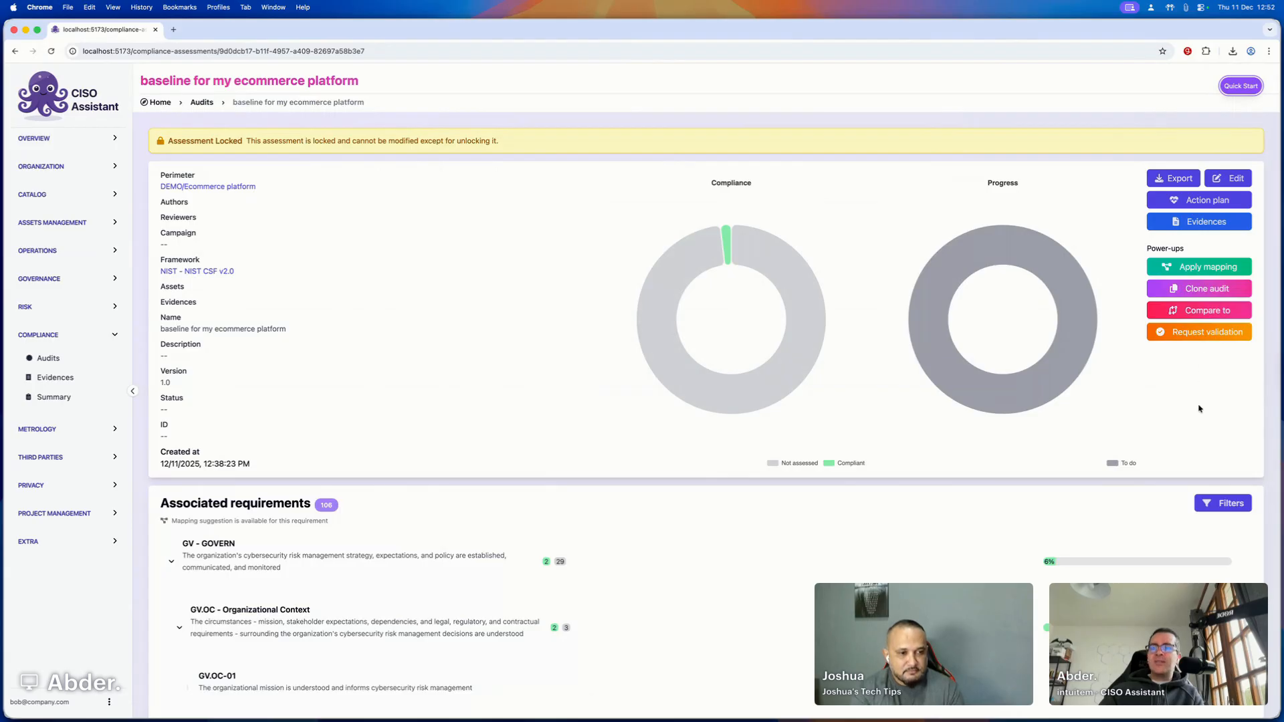
scroll(1198, 408, down, 5)
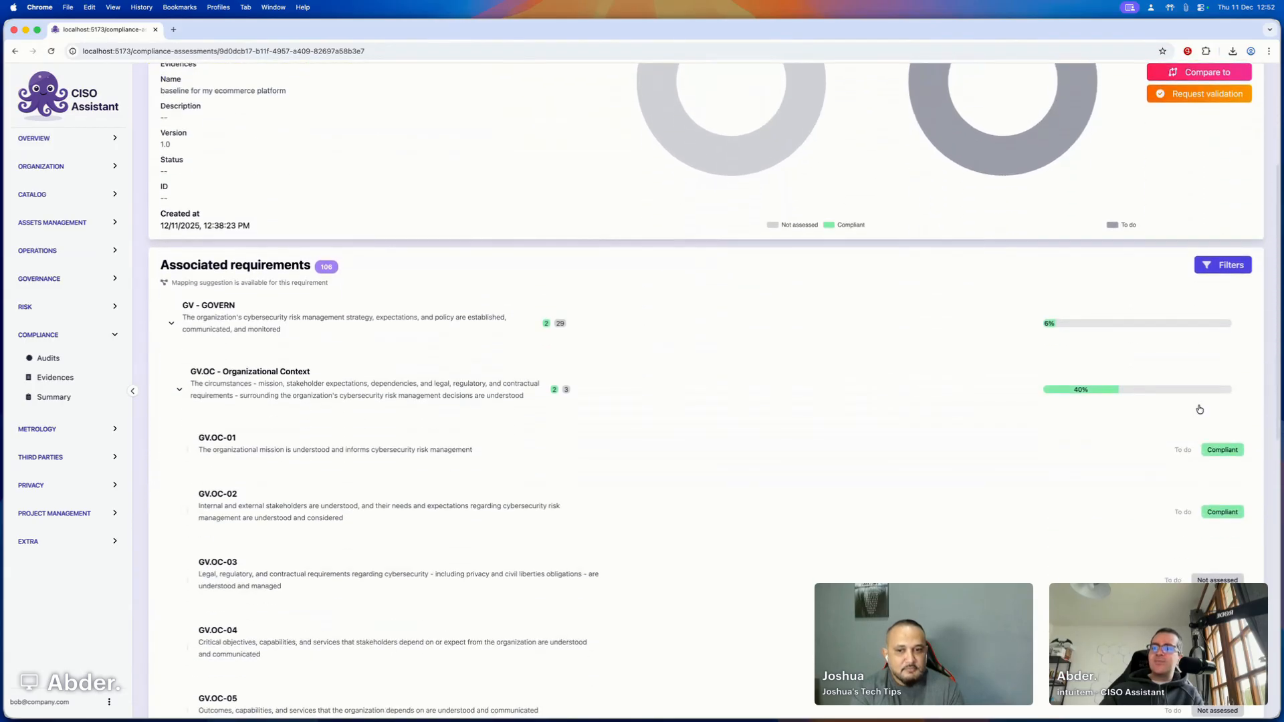
scroll(1199, 410, down, 6)
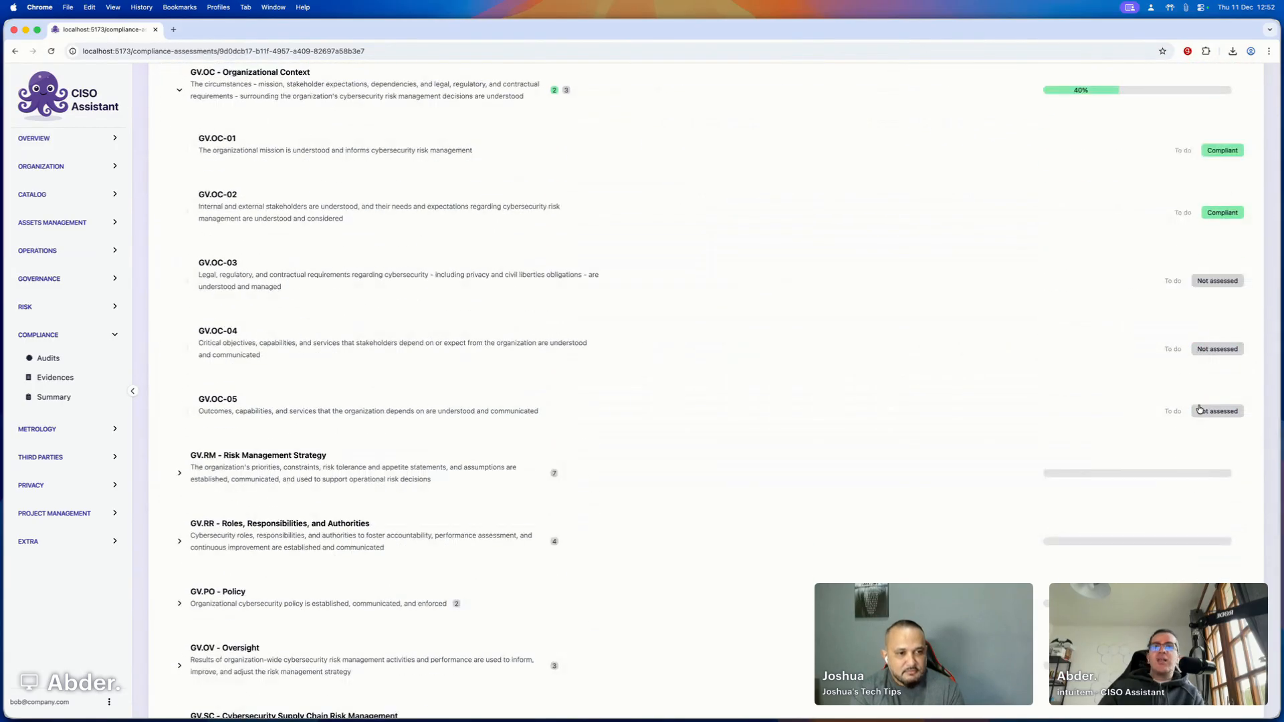
scroll(1198, 410, up, 11)
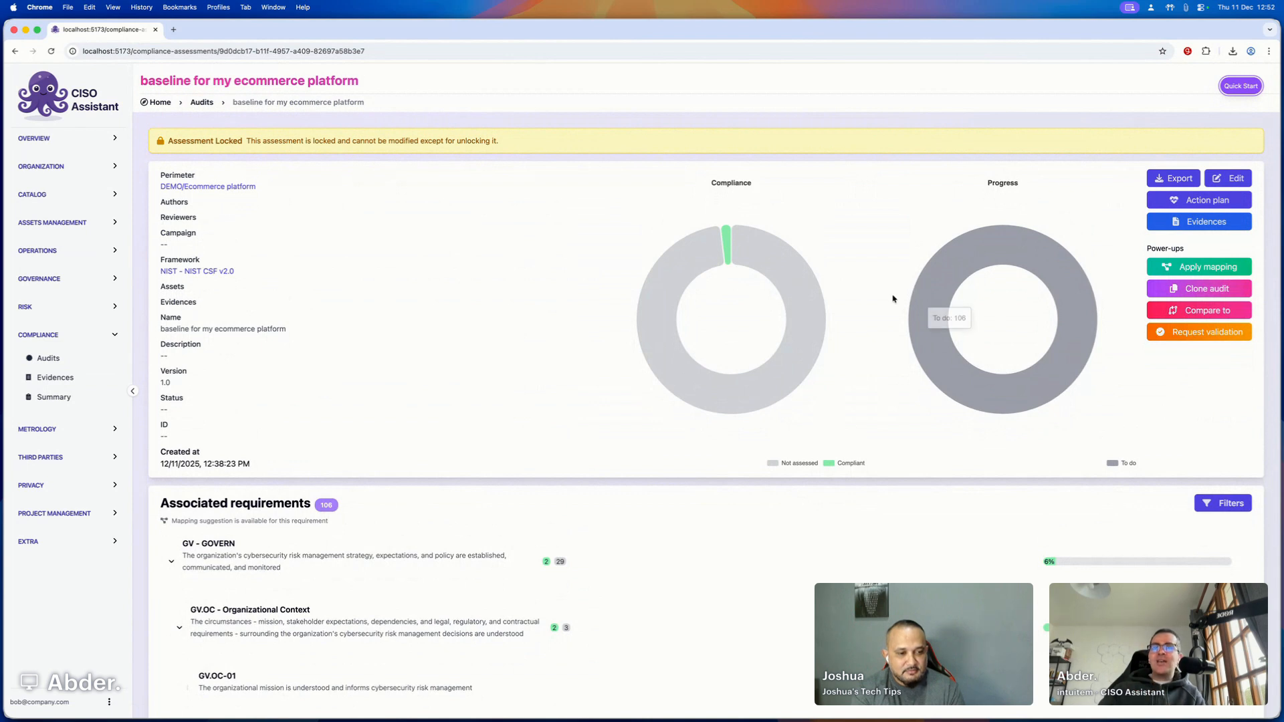
In the "2026 revision" audit, set the result of requirement GV.OC-03 to Compliant and save it.
click(61, 364)
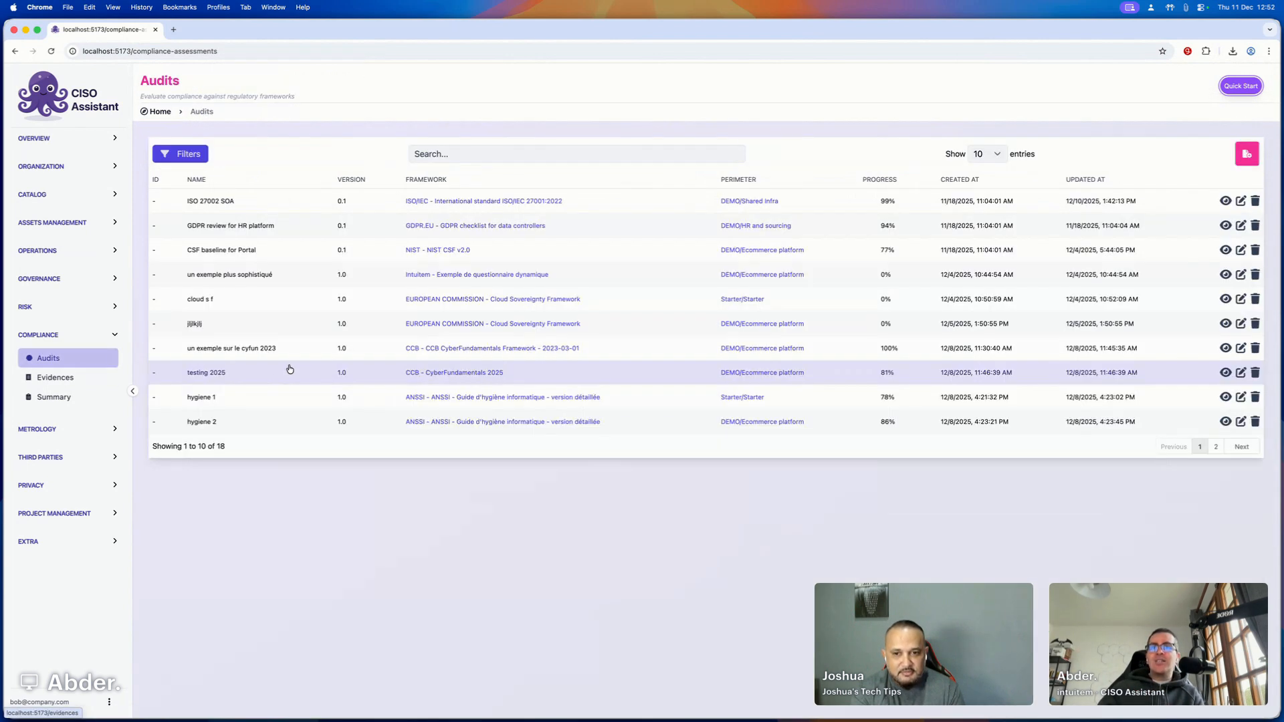
click(1215, 447)
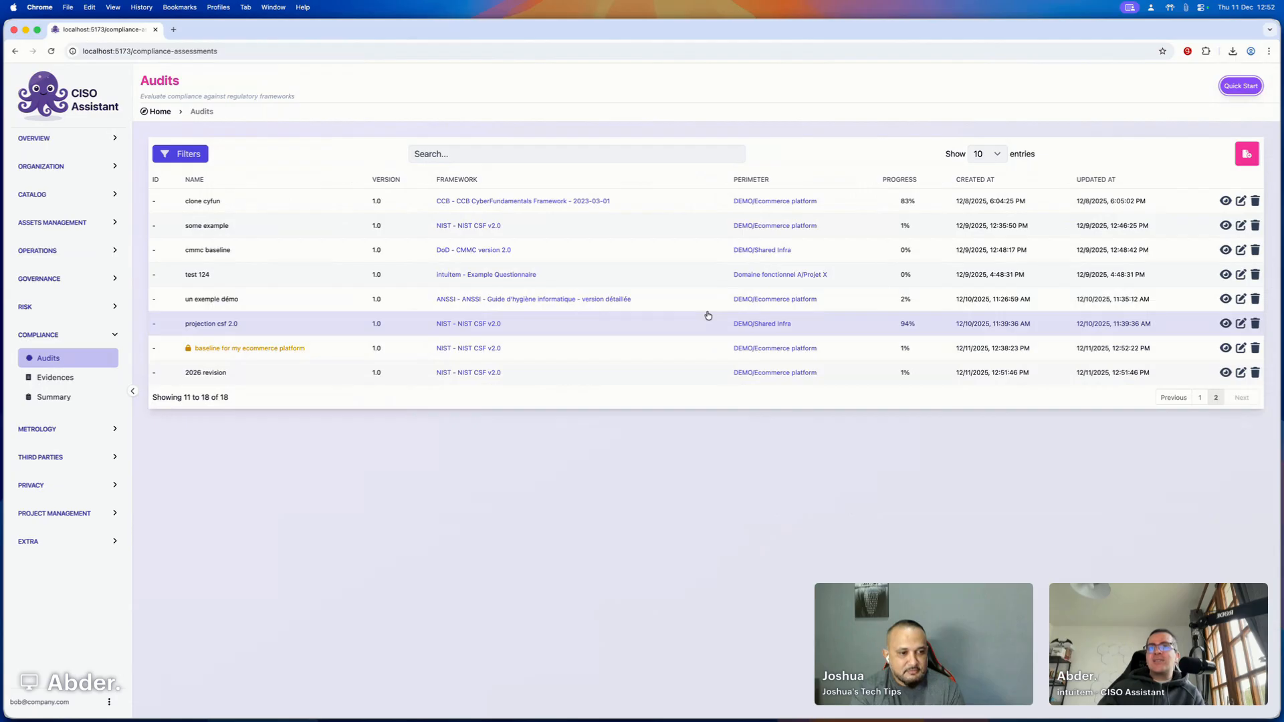
click(324, 374)
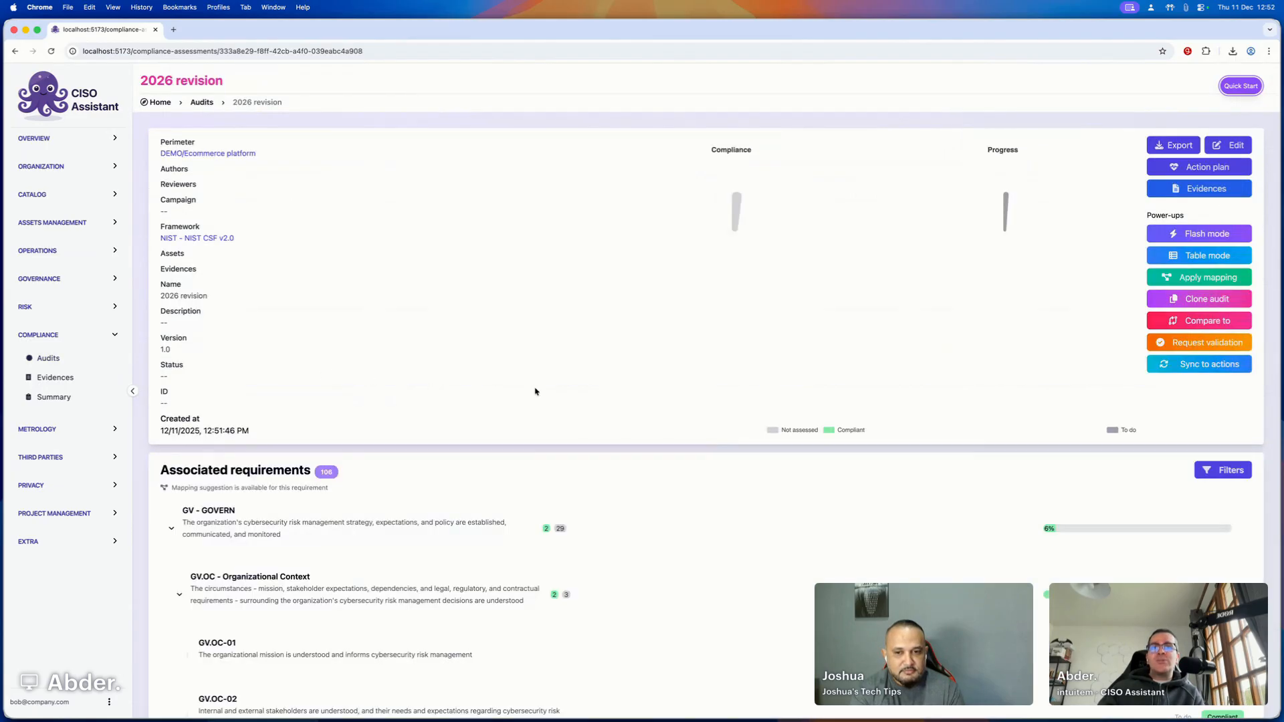
scroll(718, 514, down, 3)
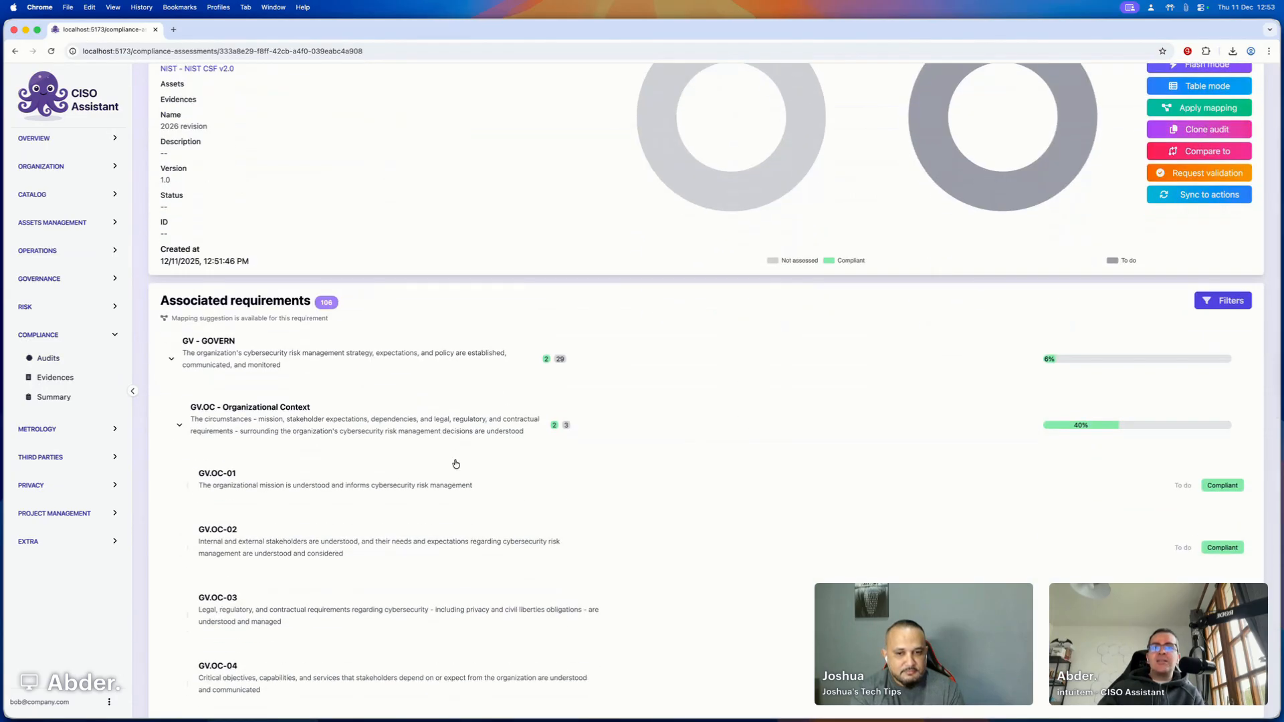
scroll(215, 531, down, 2)
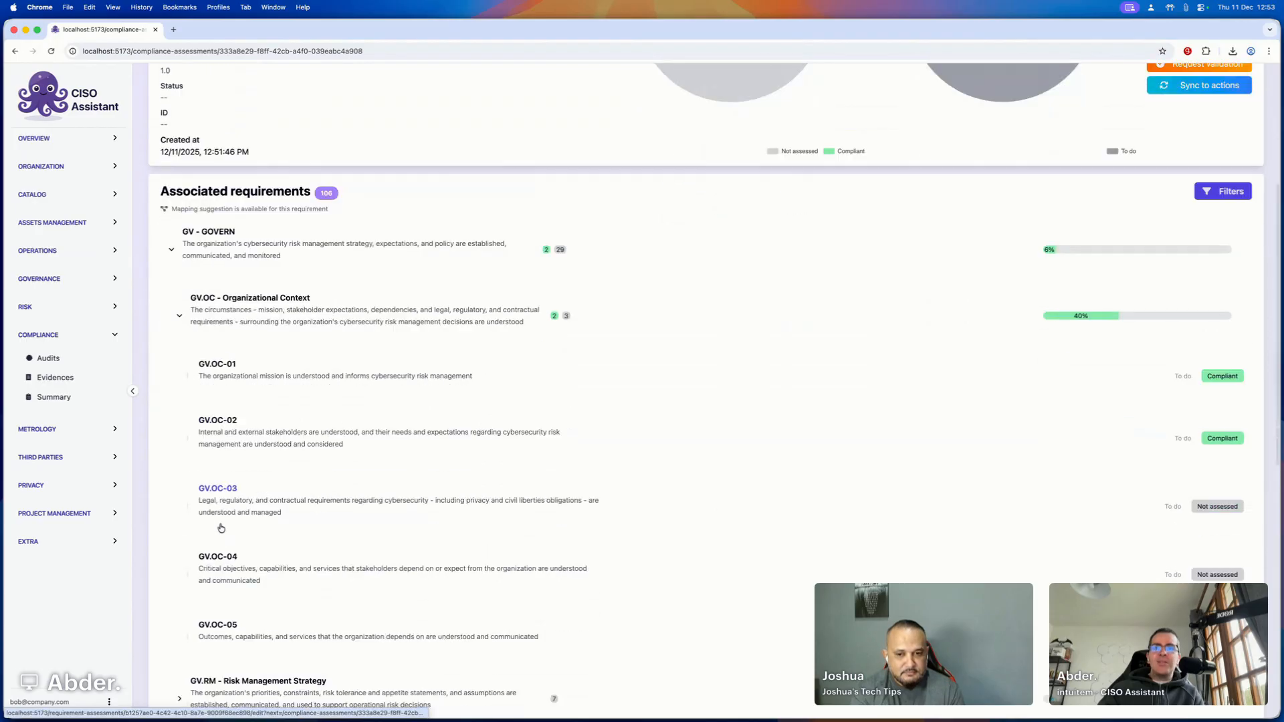
click(215, 495)
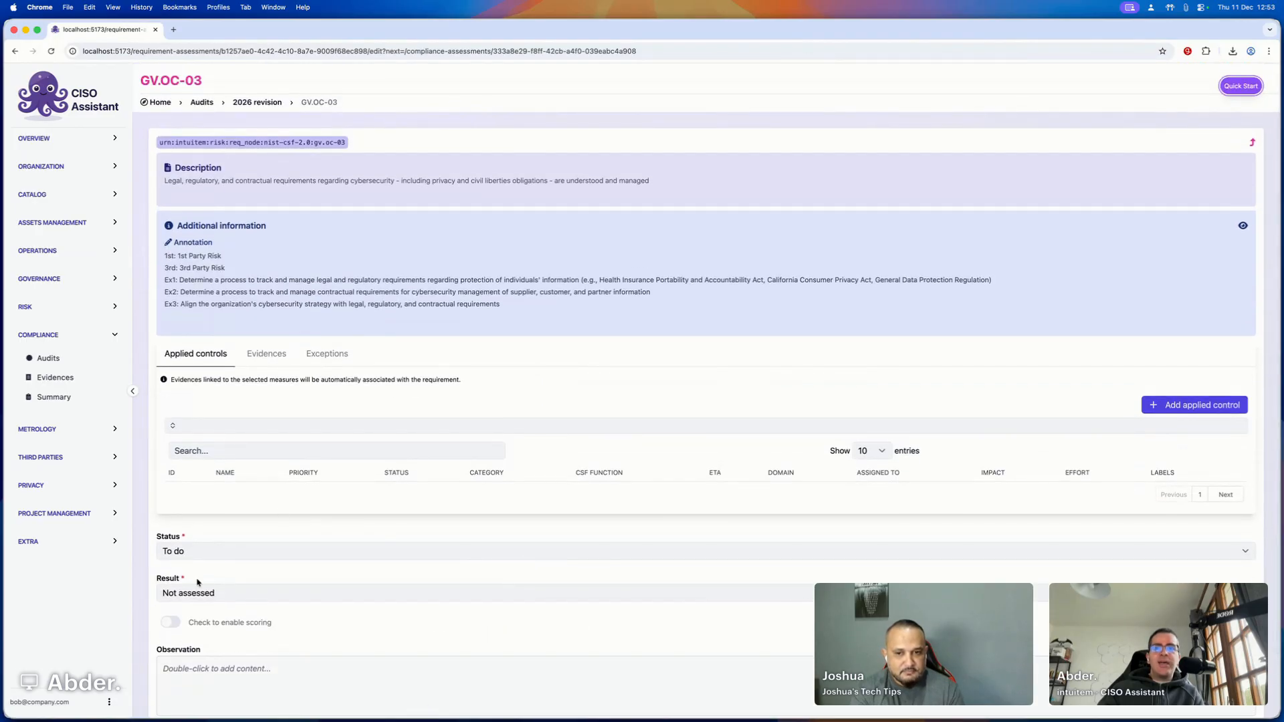
click(219, 592)
click(200, 632)
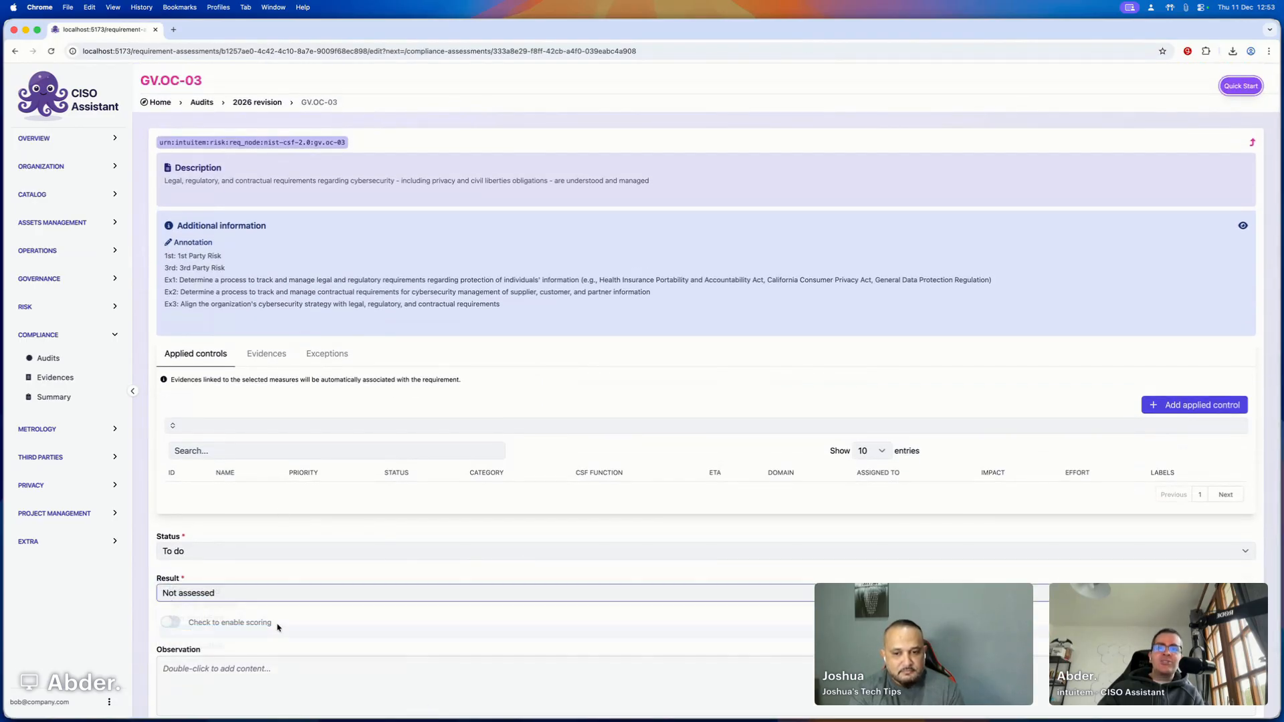
scroll(384, 539, down, 2)
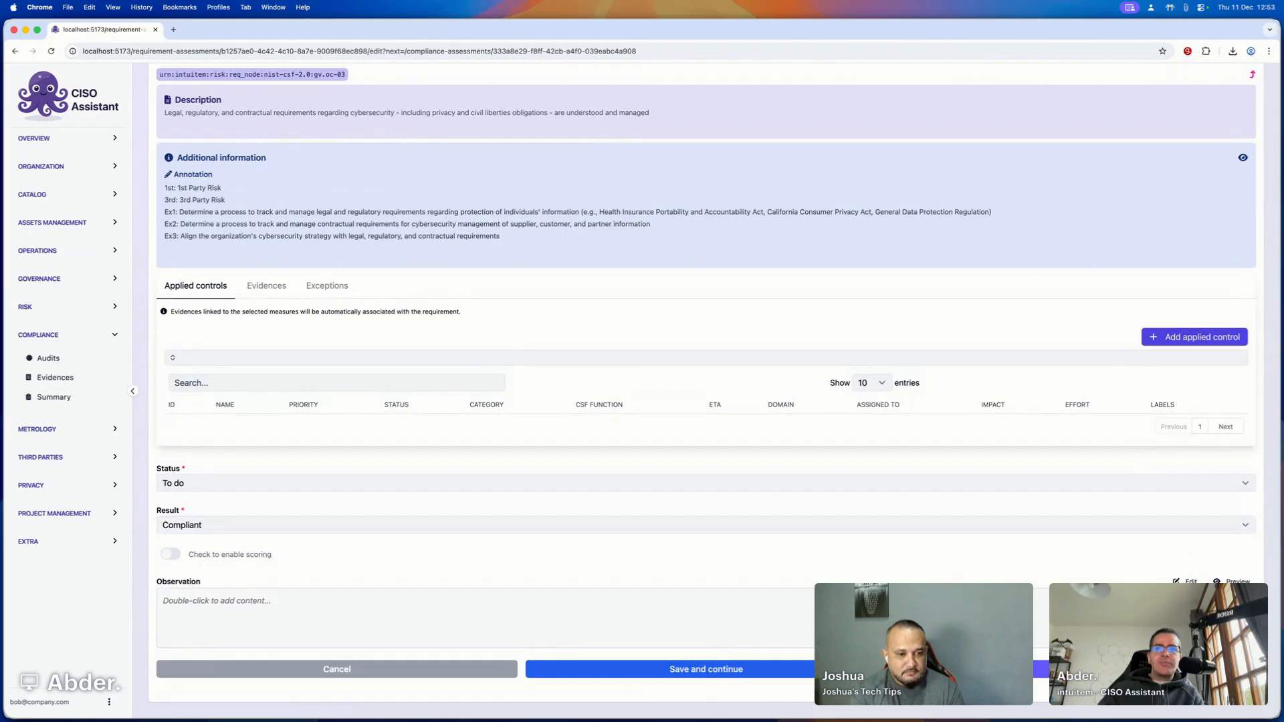
click(869, 669)
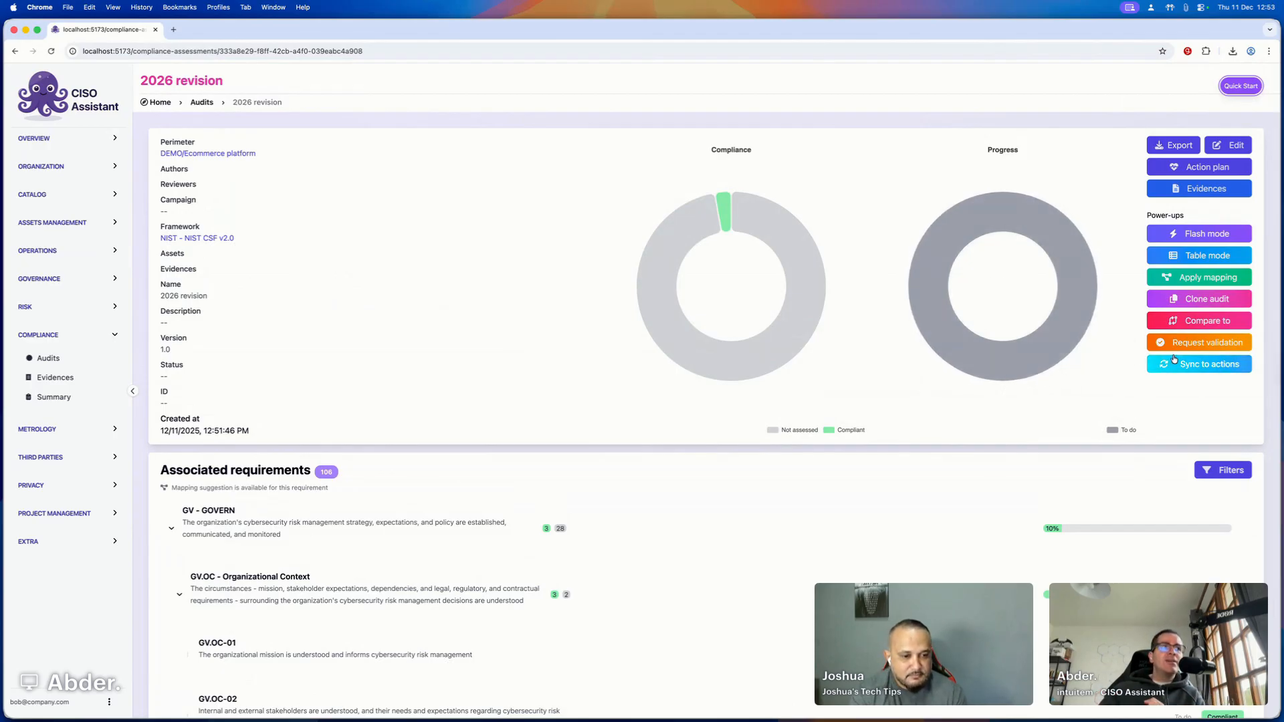
Compare the "2026 revision" audit with "baseline for my ecommerce platform".
click(1199, 324)
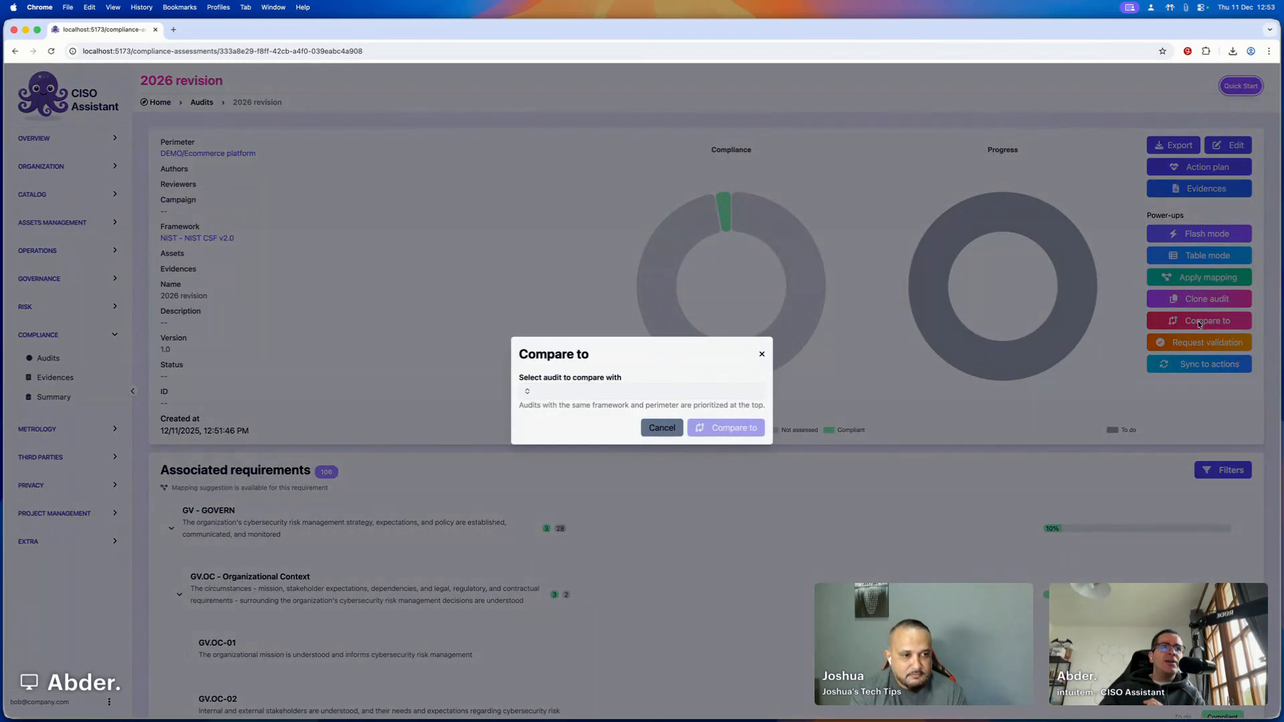
click(622, 391)
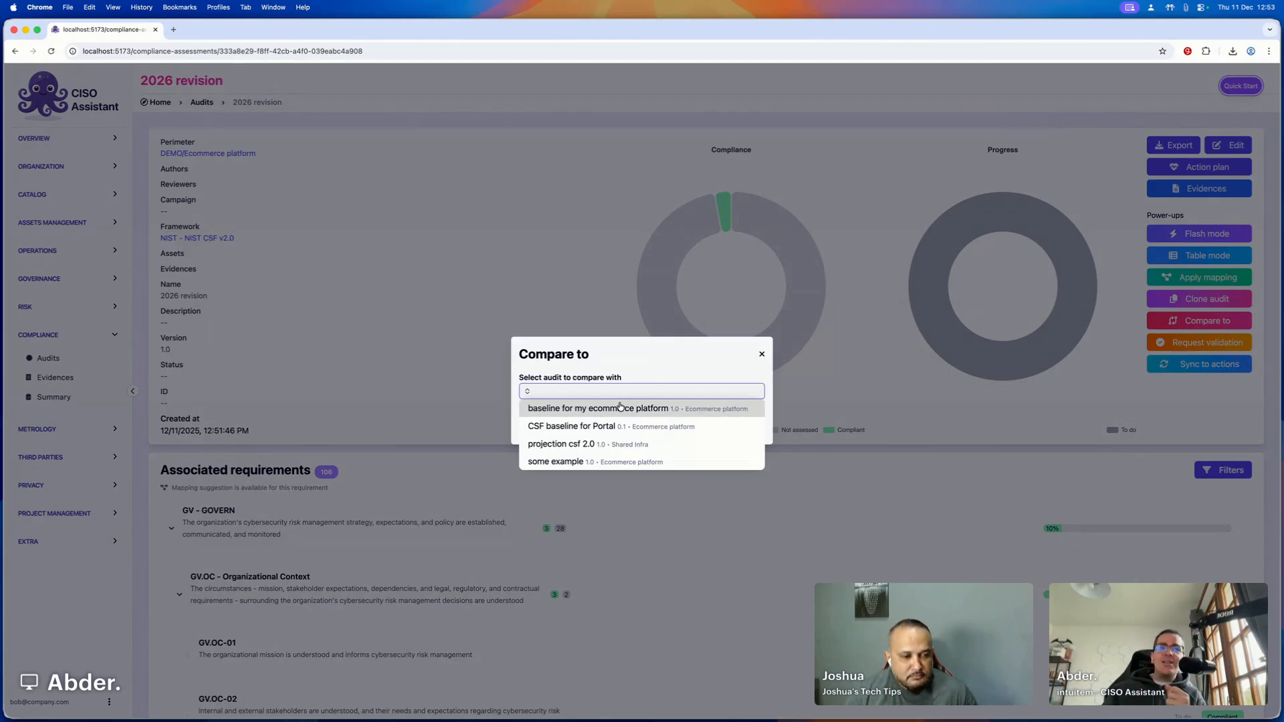
click(620, 408)
click(773, 430)
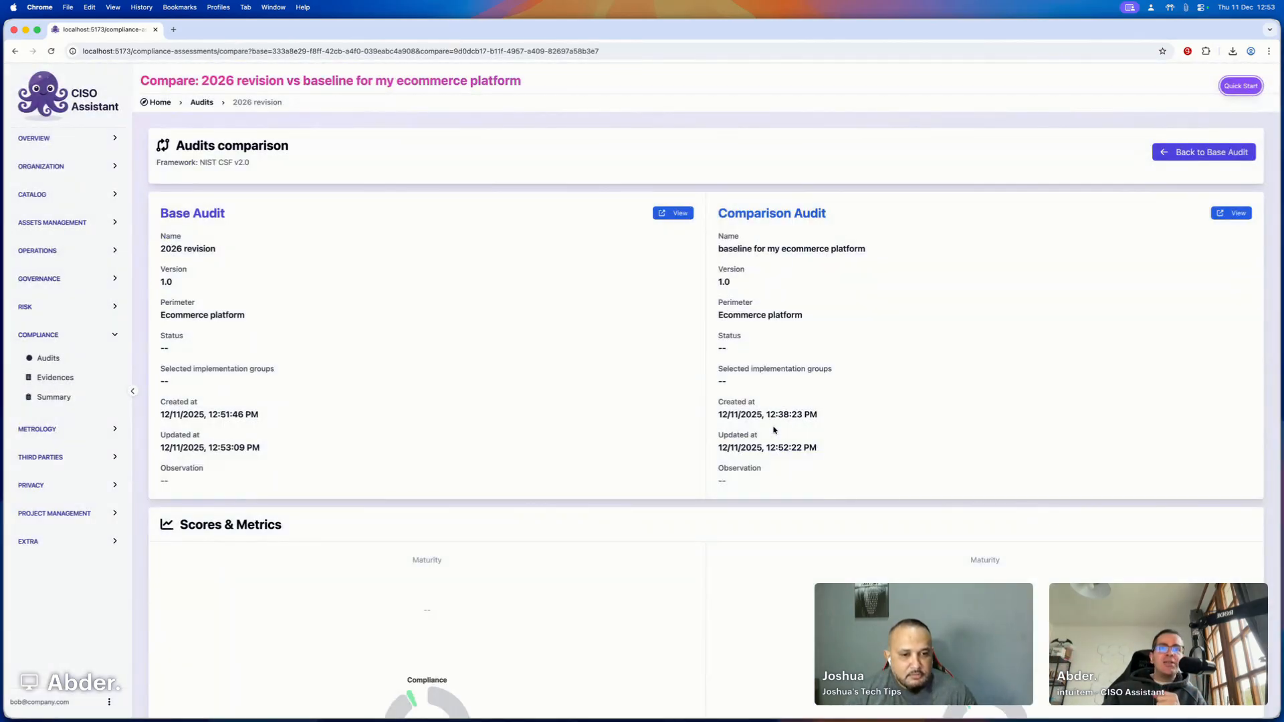
Examine the audit comparison's scores and metrics, radar charts, and requirement differences.
scroll(774, 430, down, 5)
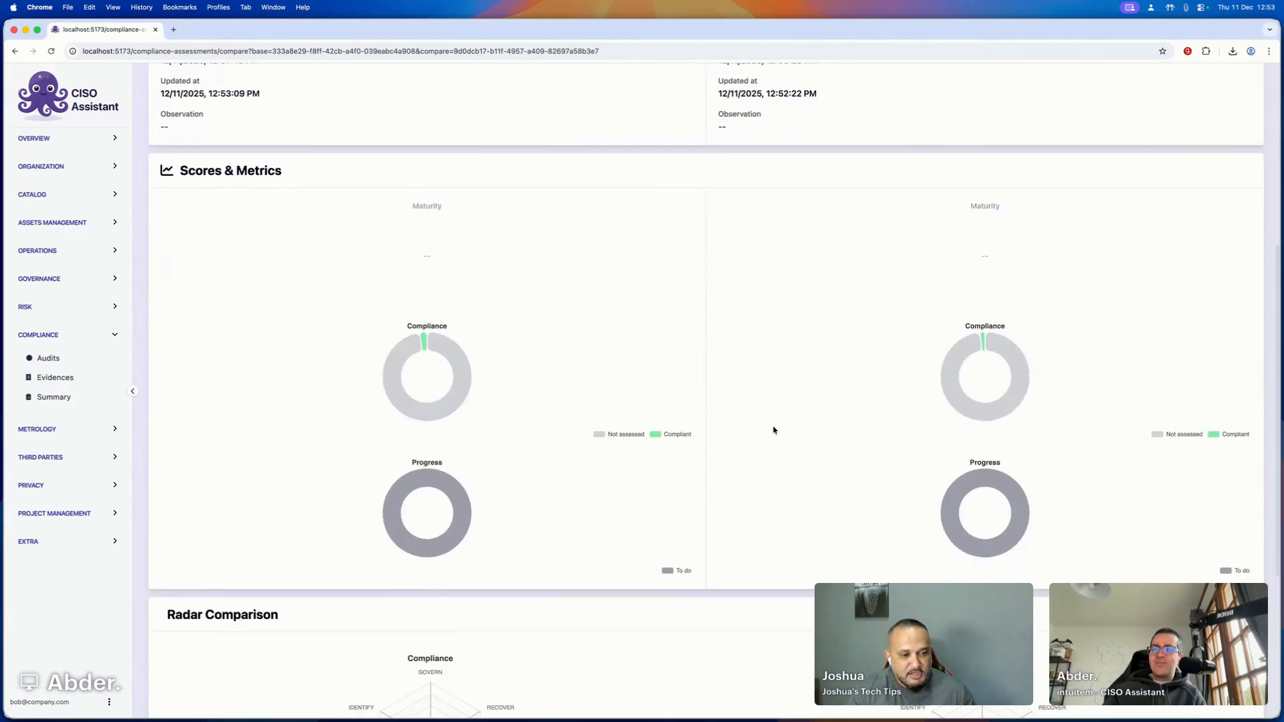
scroll(774, 430, down, 4)
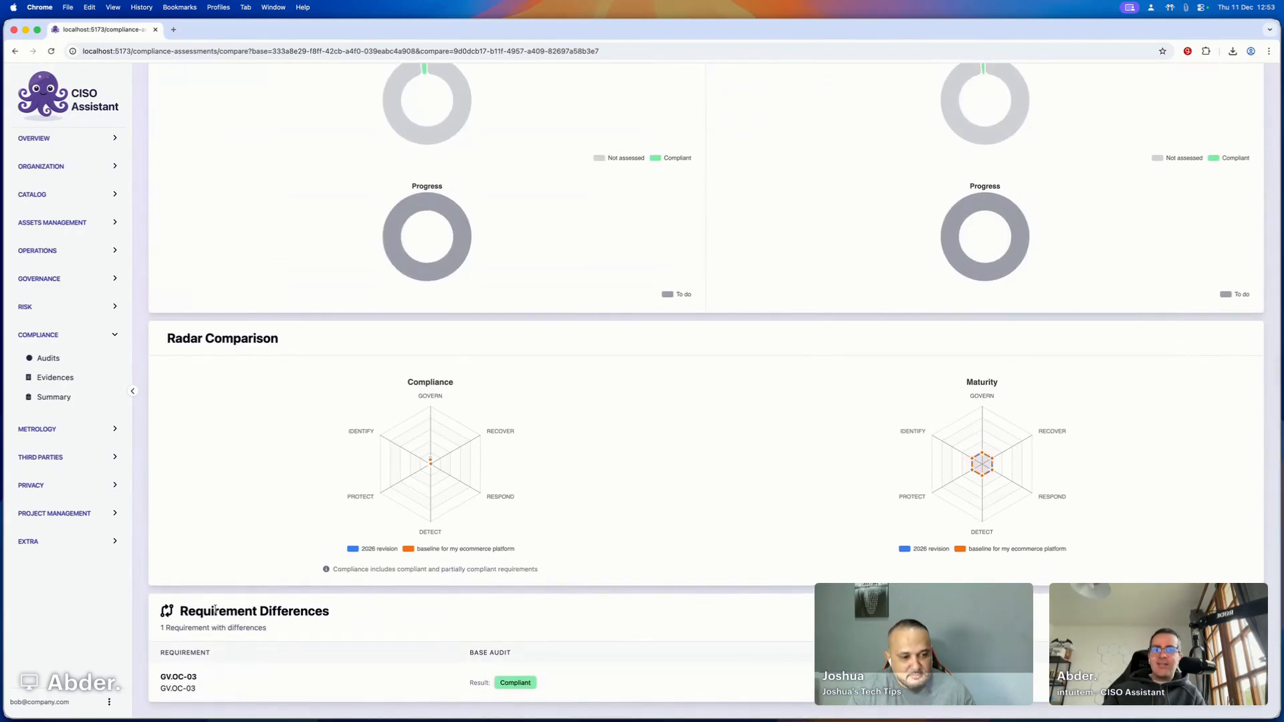
scroll(215, 609, down, 4)
scroll(215, 609, up, 5)
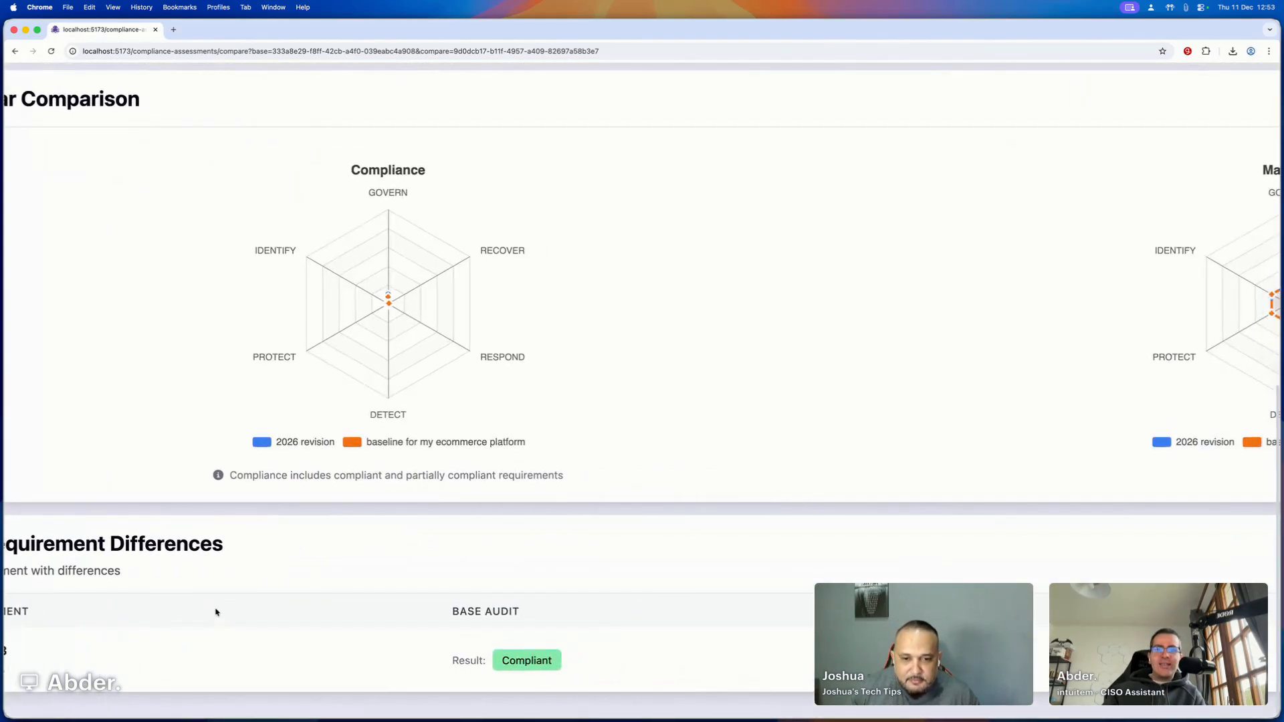
scroll(215, 610, down, 5)
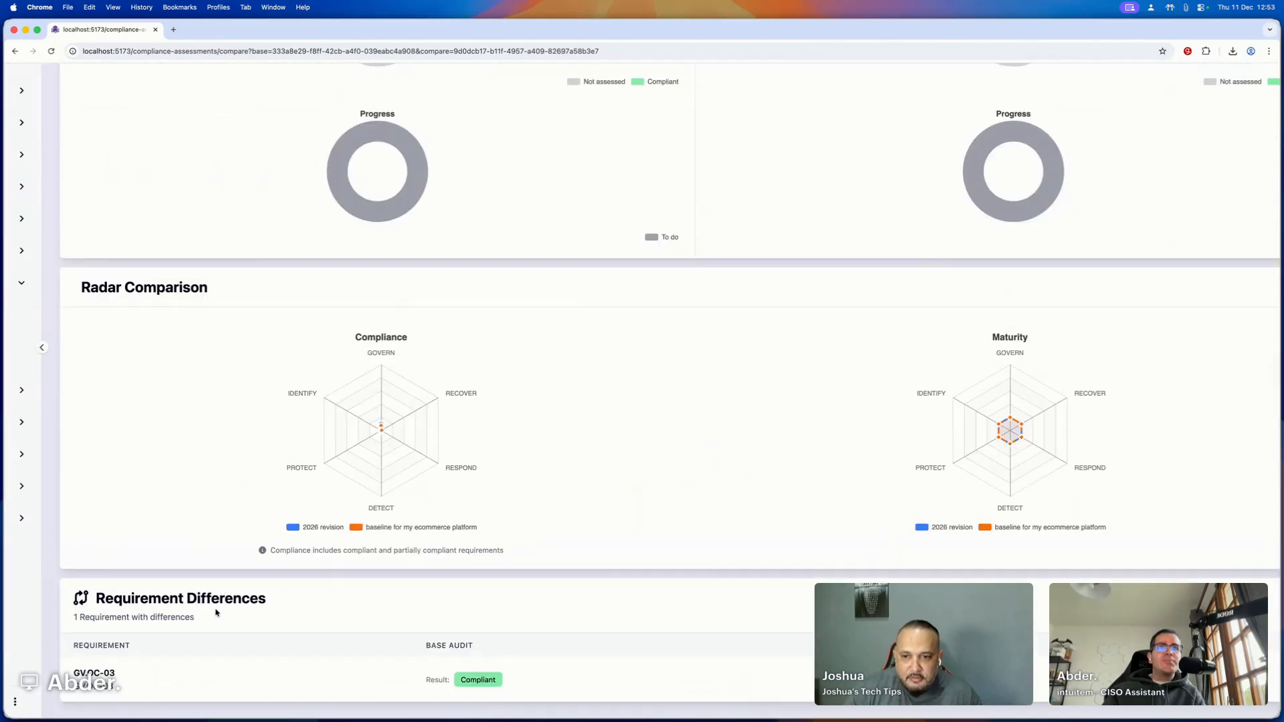
scroll(216, 611, down, 2)
scroll(153, 274, up, 10)
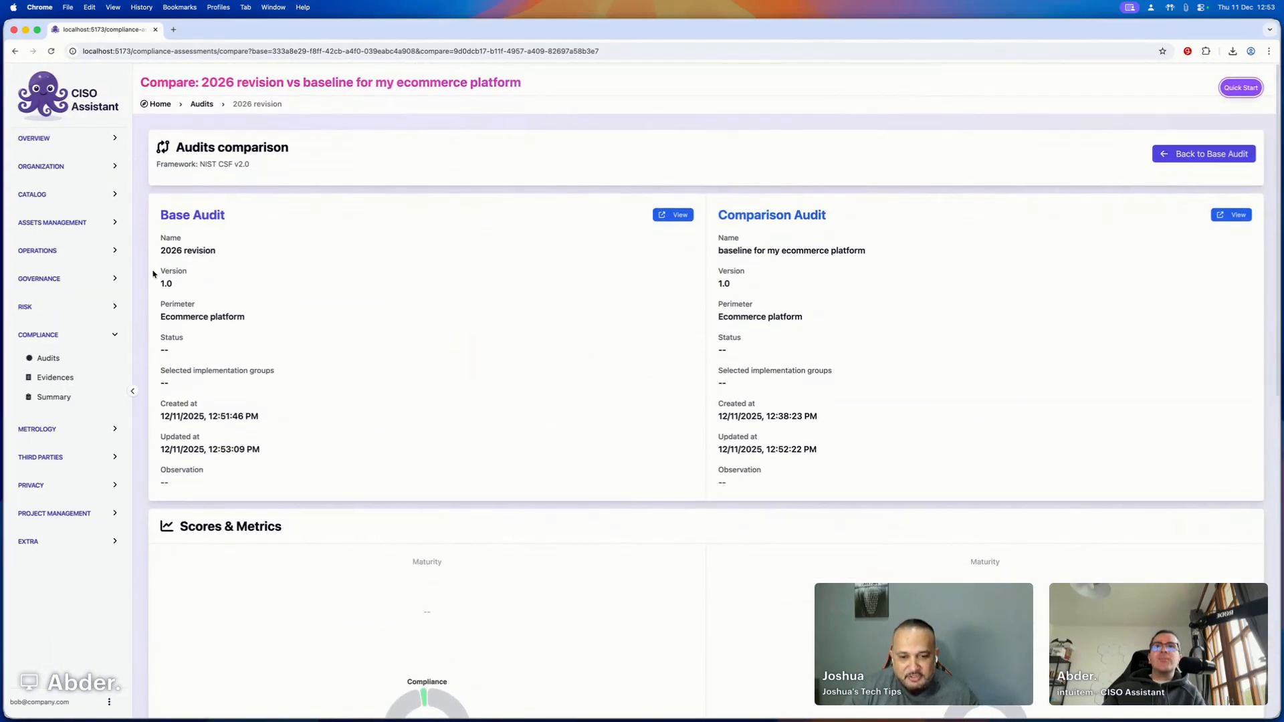
Reopen the "2026 revision" audit from the audits list and start its flash mode assessment.
click(48, 358)
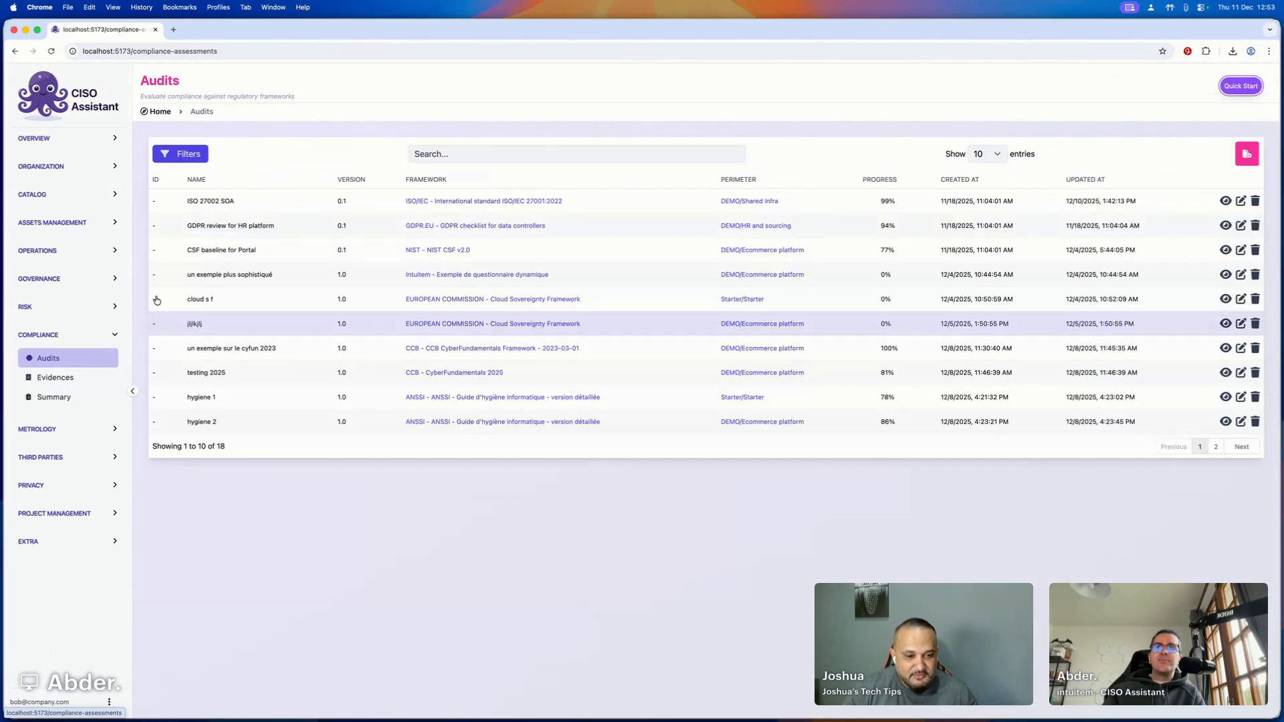
click(1216, 449)
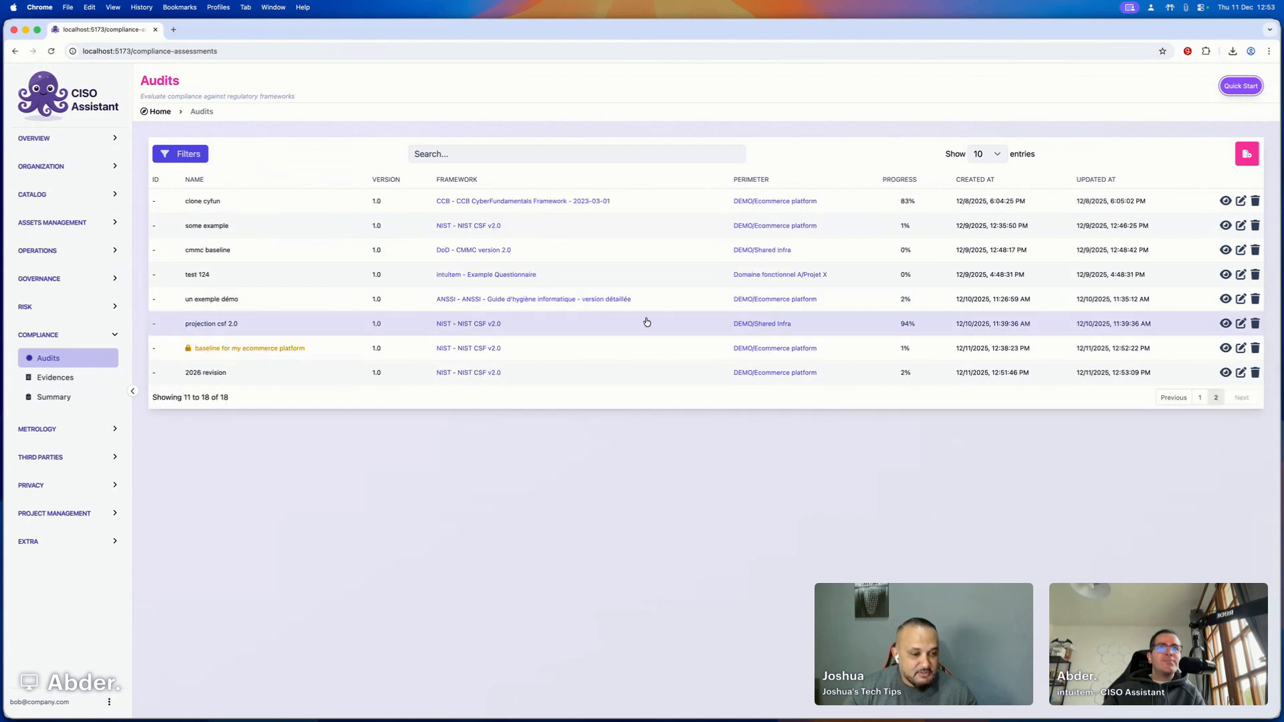
click(336, 369)
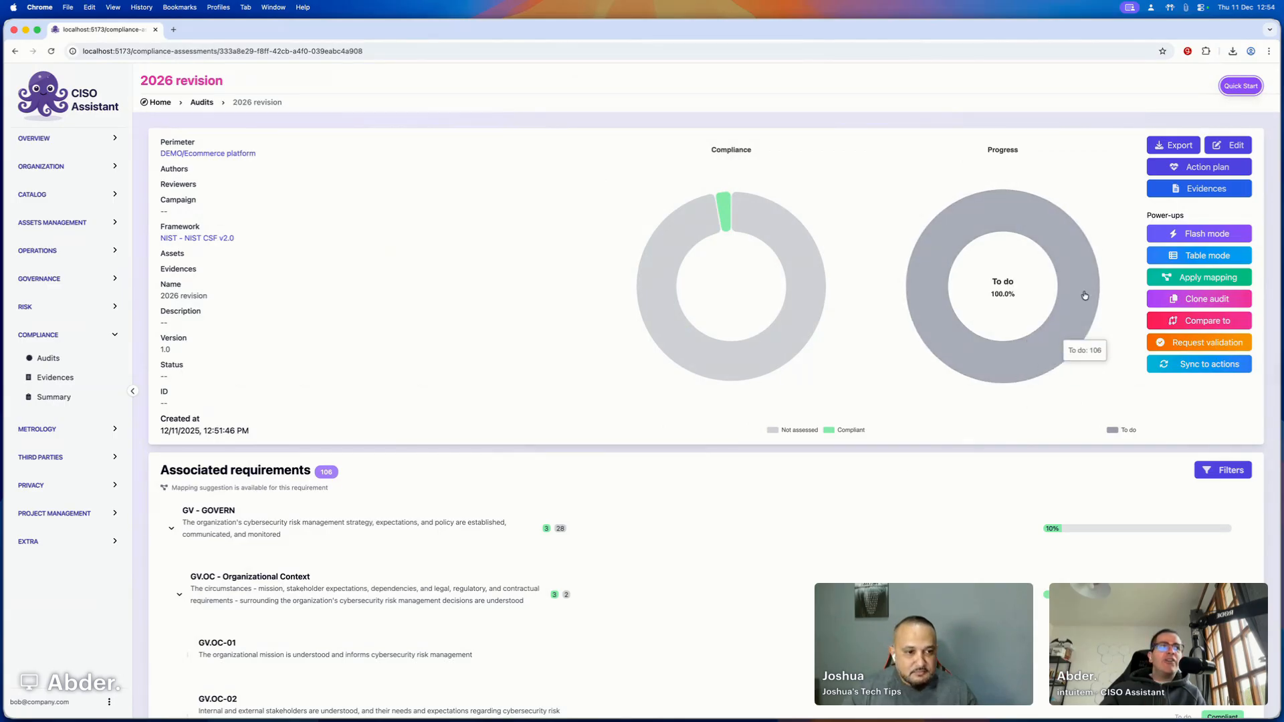
click(1215, 236)
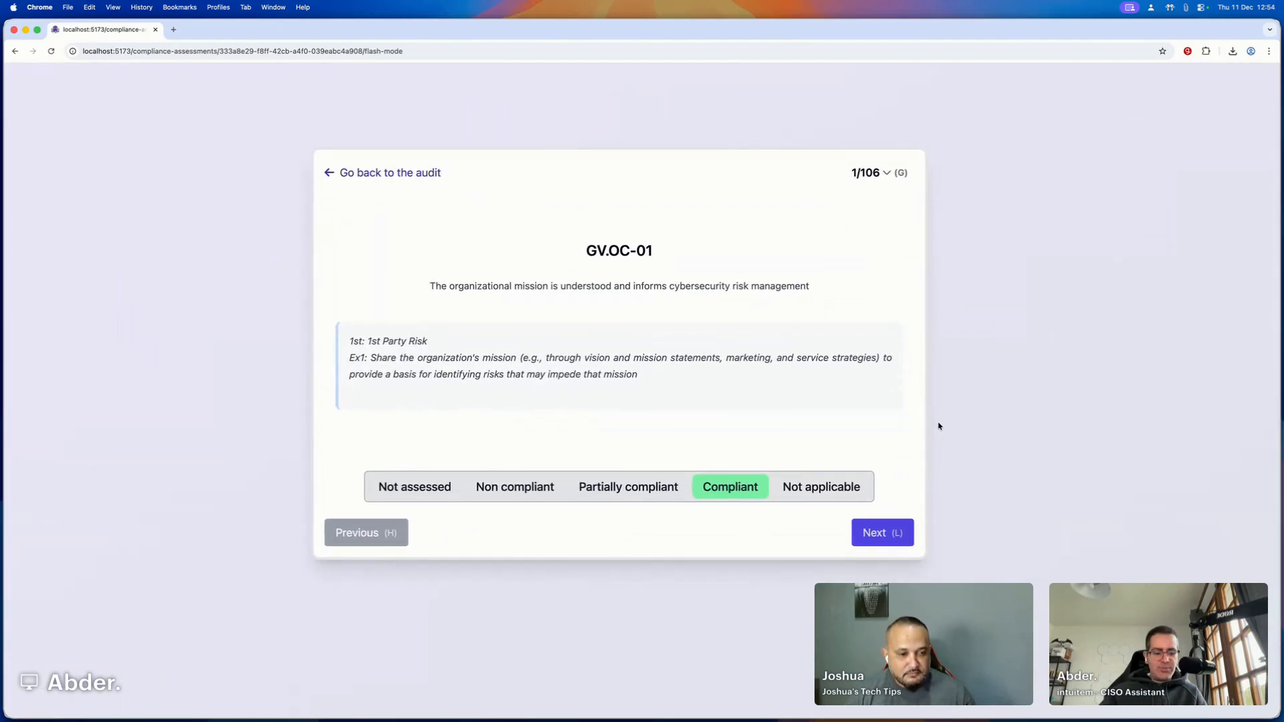
Advance through the flash mode requirements, rating one under Organizational Context Partially compliant and GV.RM-01 Non compliant.
key(l)
key(l)
key(l)
key(l)
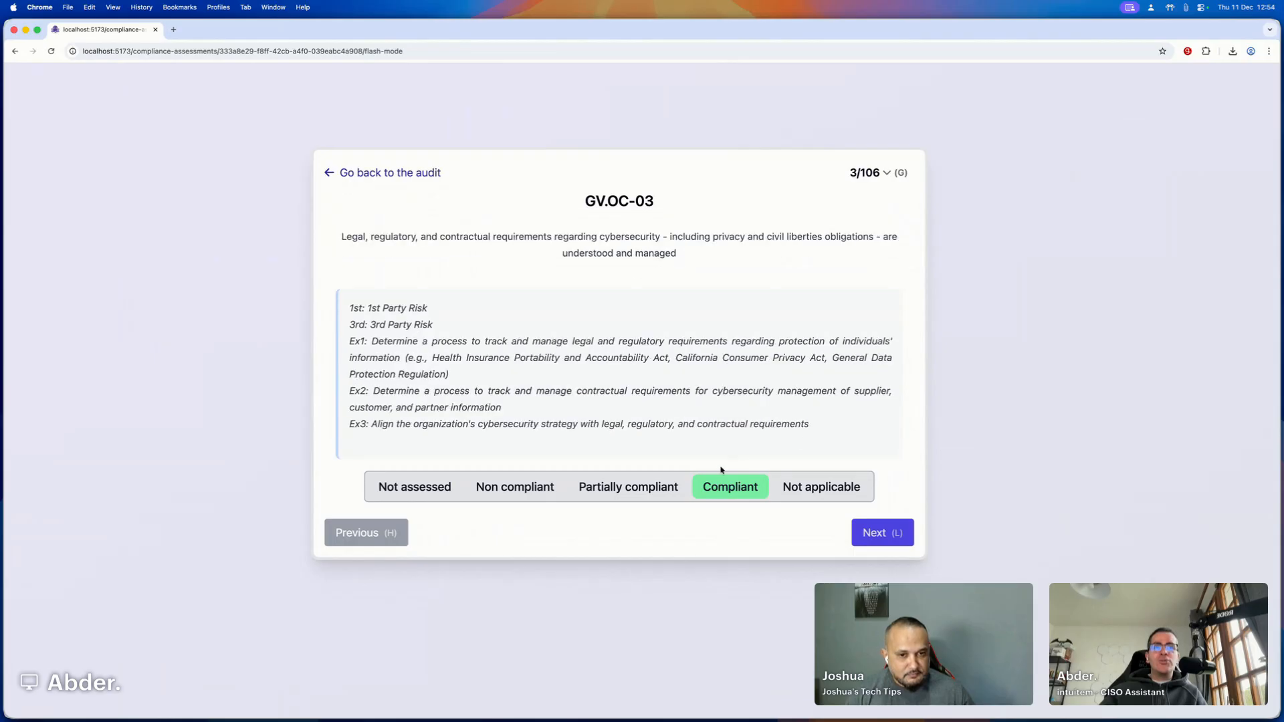
click(627, 490)
click(524, 489)
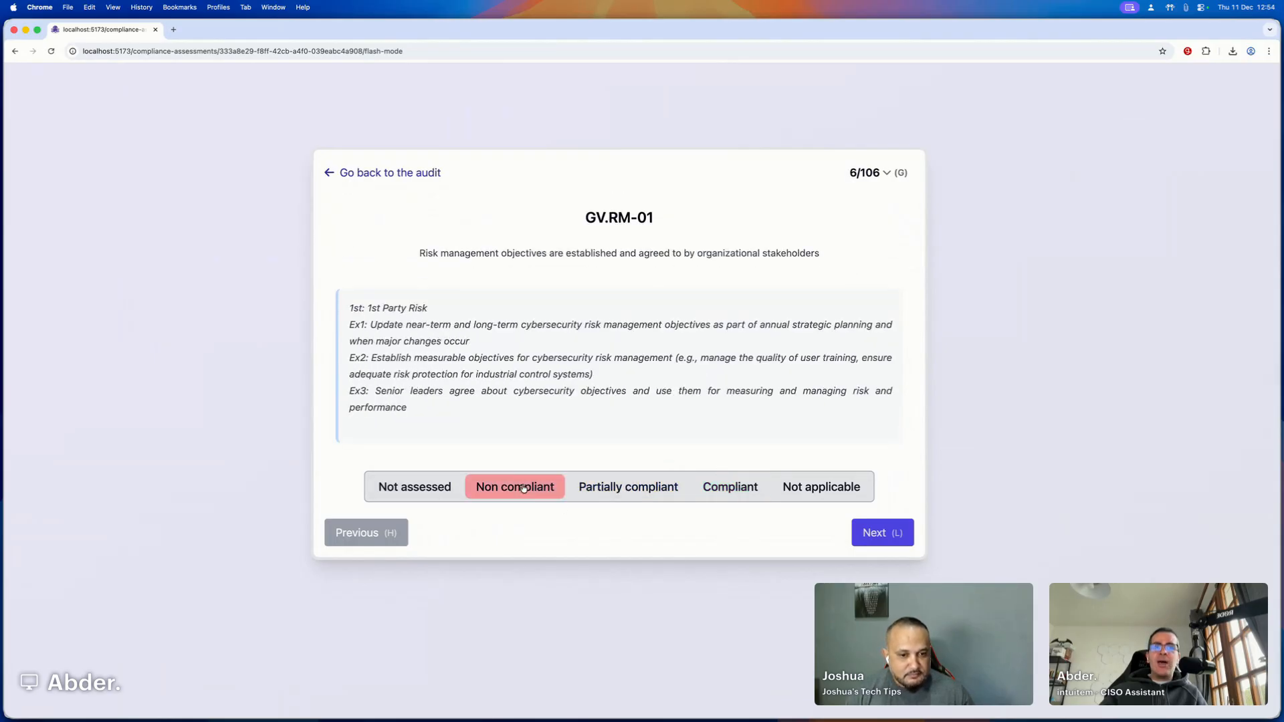
Rate three further Risk Management Strategy requirements before GV.RM-05 as Not applicable, Compliant and Partially compliant.
click(774, 500)
click(733, 488)
click(631, 490)
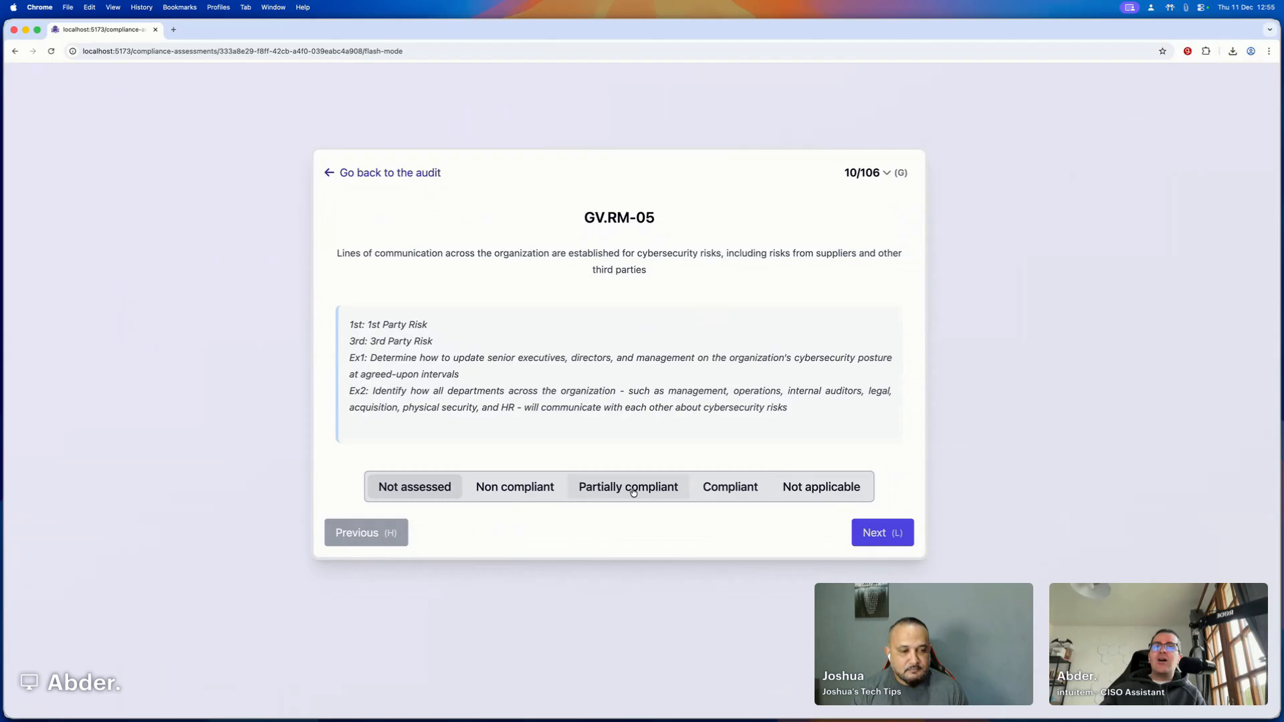
Return to the audit and check the Not applicable share in its Compliance chart.
click(357, 175)
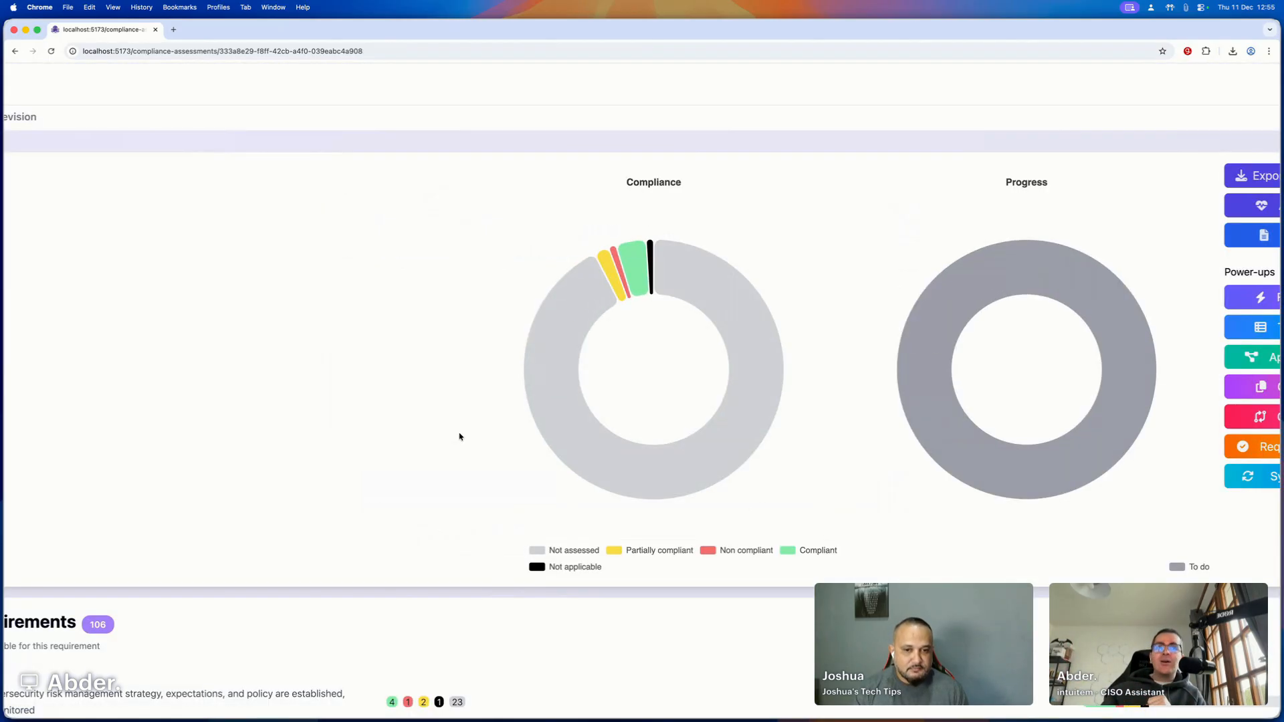
mouse_move(651, 281)
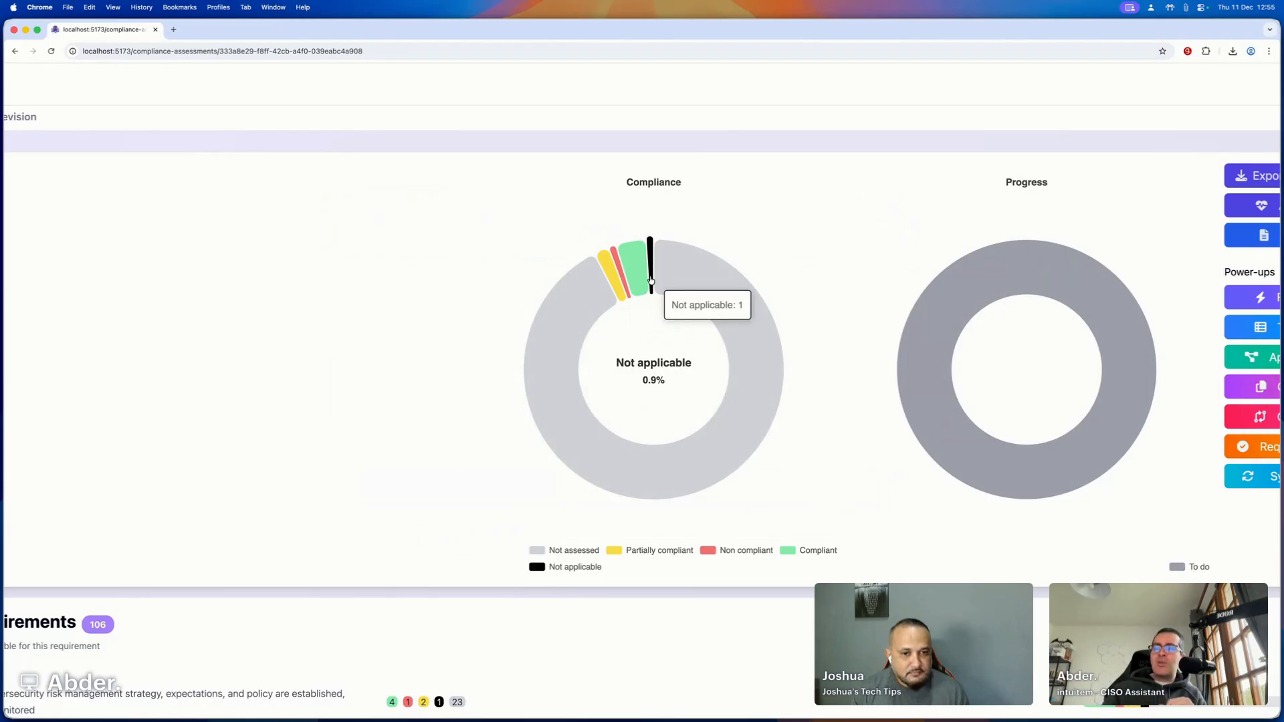
scroll(493, 352, down, 3)
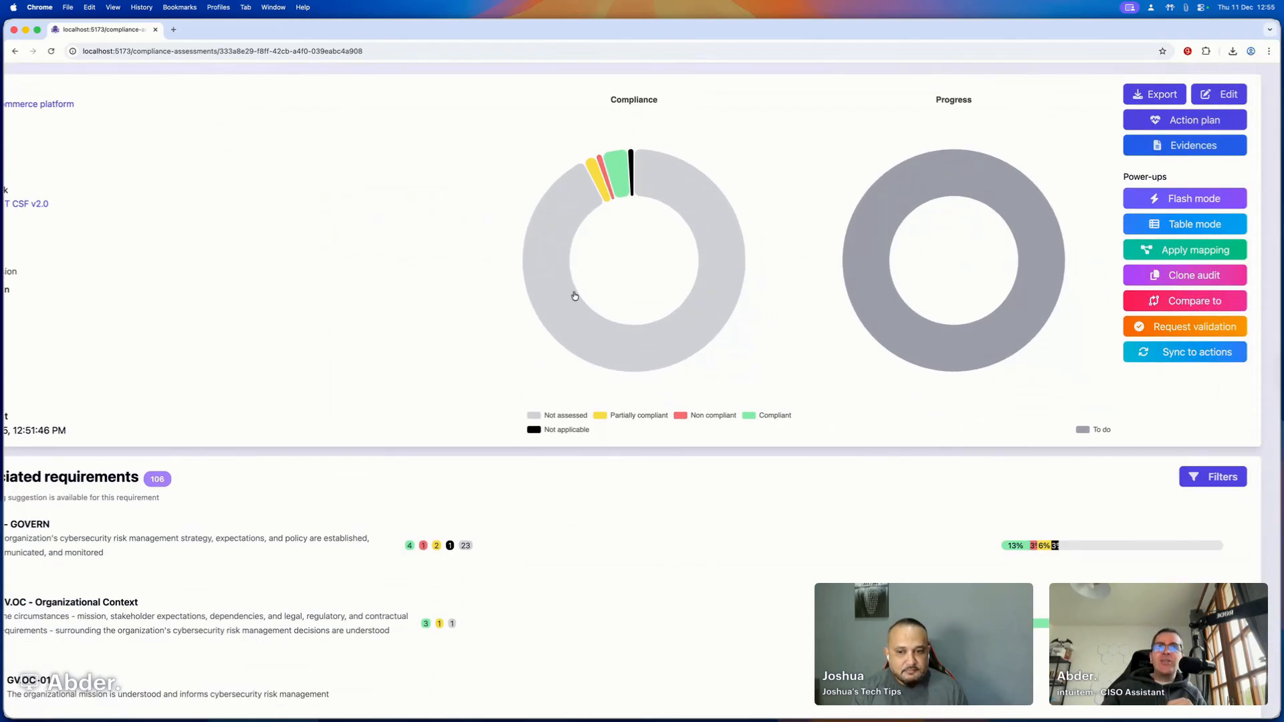
View the "2026 revision" audit's requirements in table mode and return to the audit.
click(1203, 231)
scroll(956, 306, down, 3)
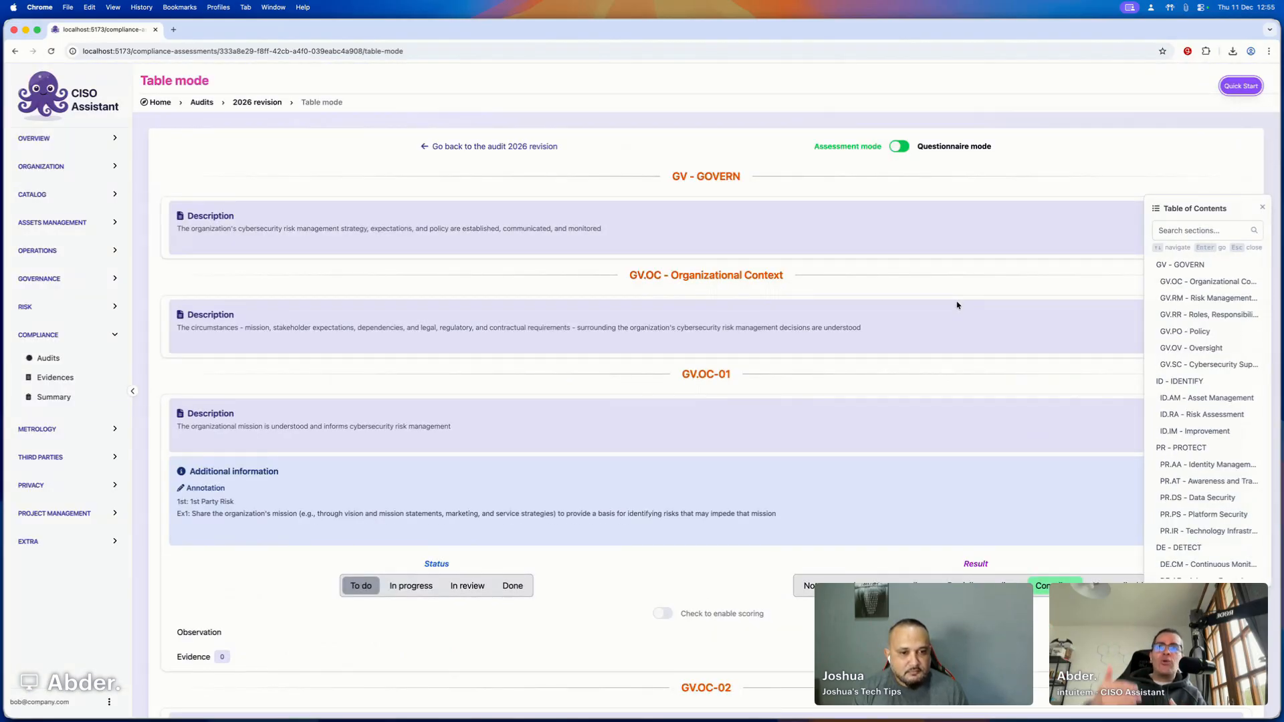
click(476, 148)
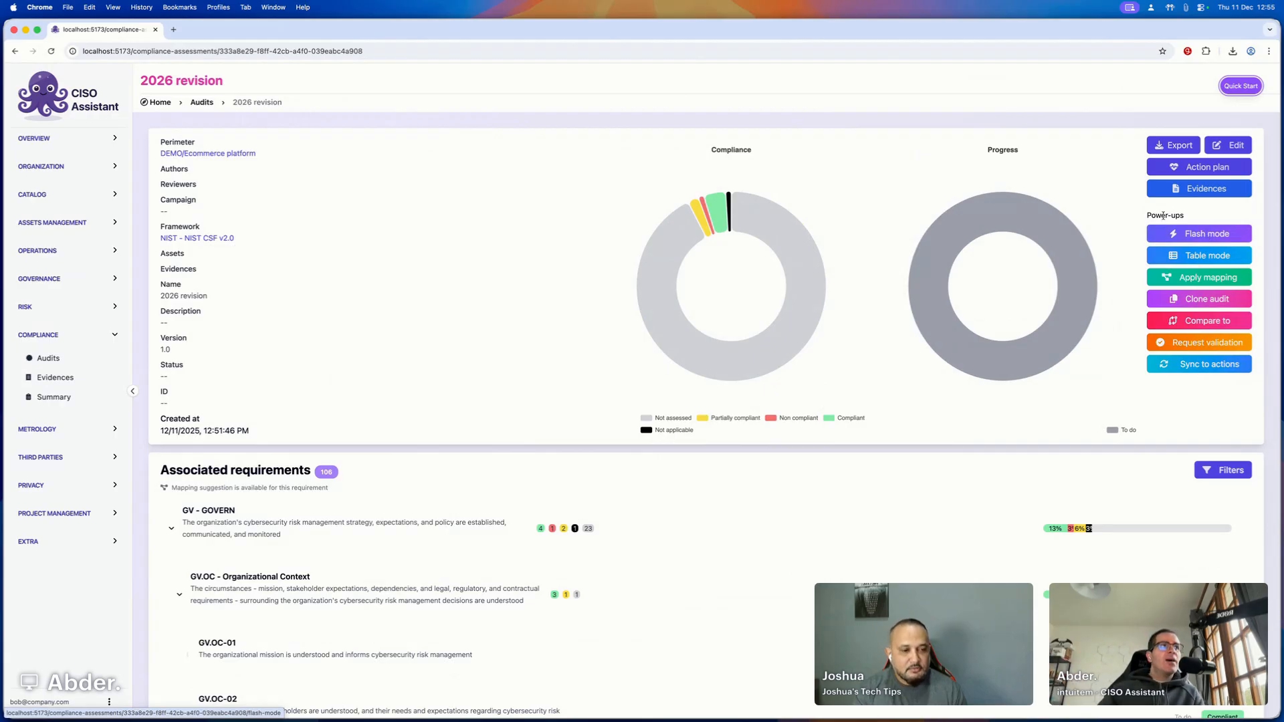
Review the evidences associated with the audit and their matching requirements, then return to the audit and look over its requirements.
click(1204, 190)
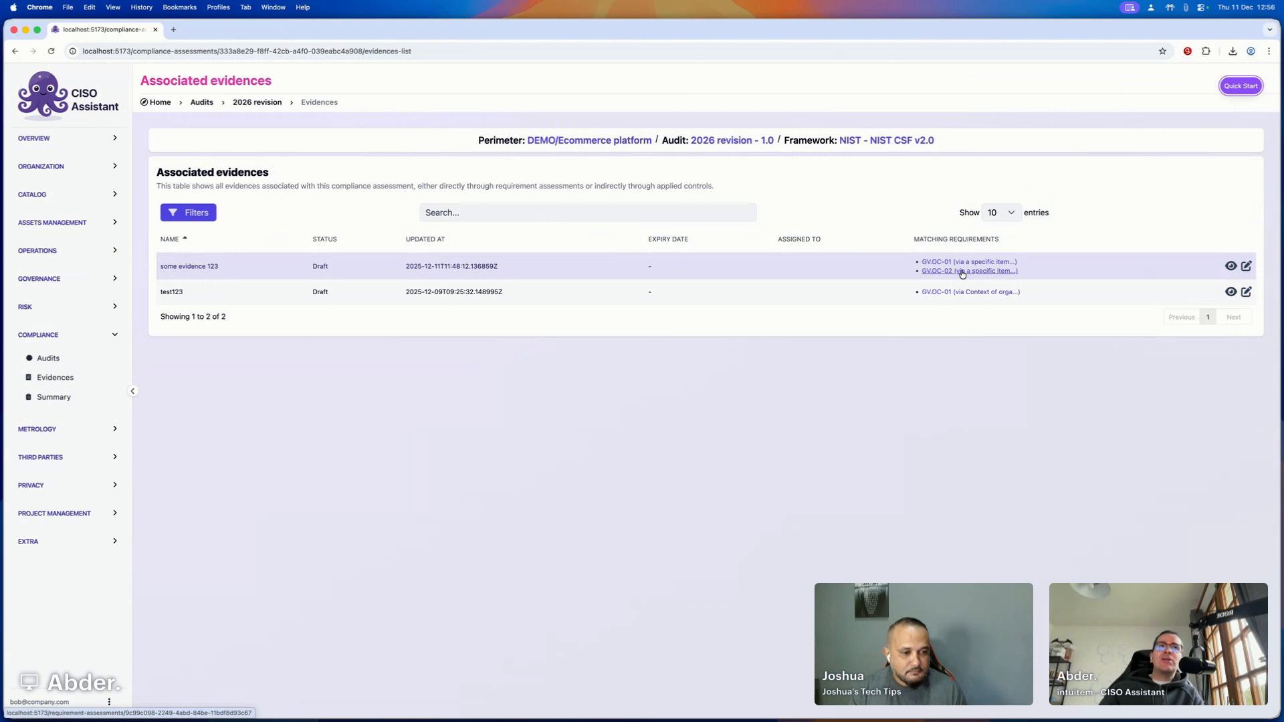
click(743, 141)
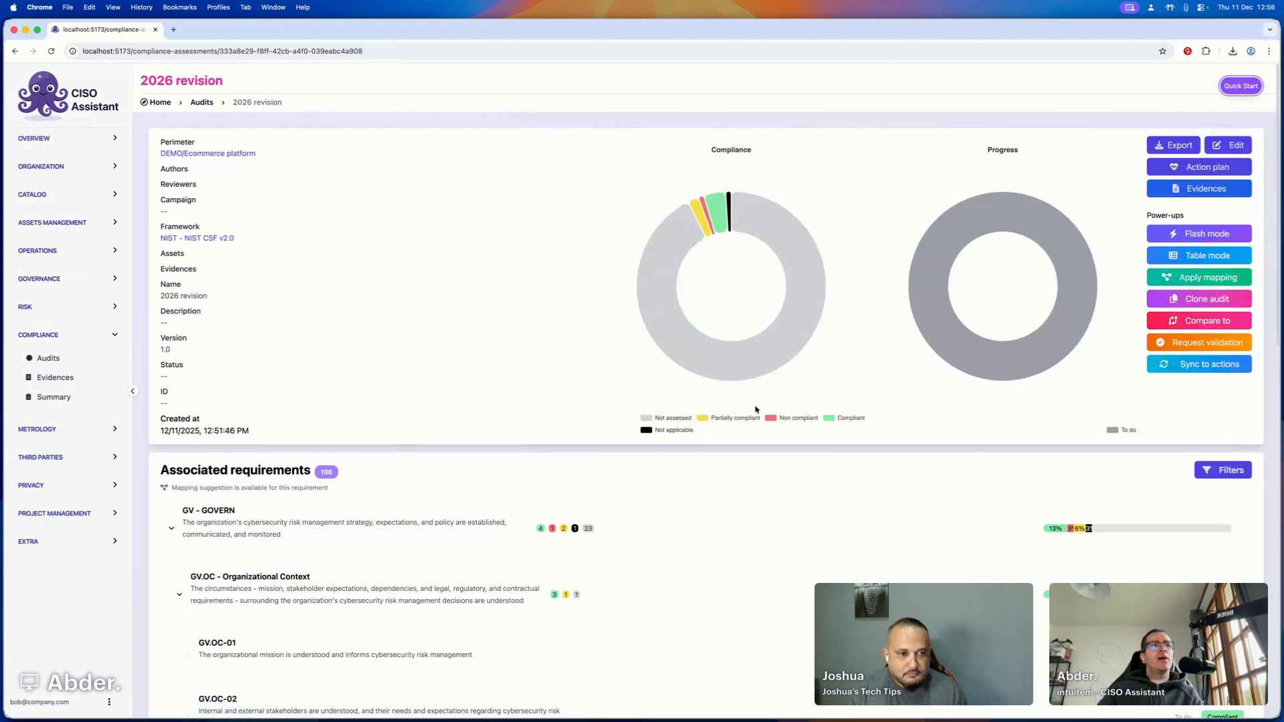
scroll(755, 409, down, 4)
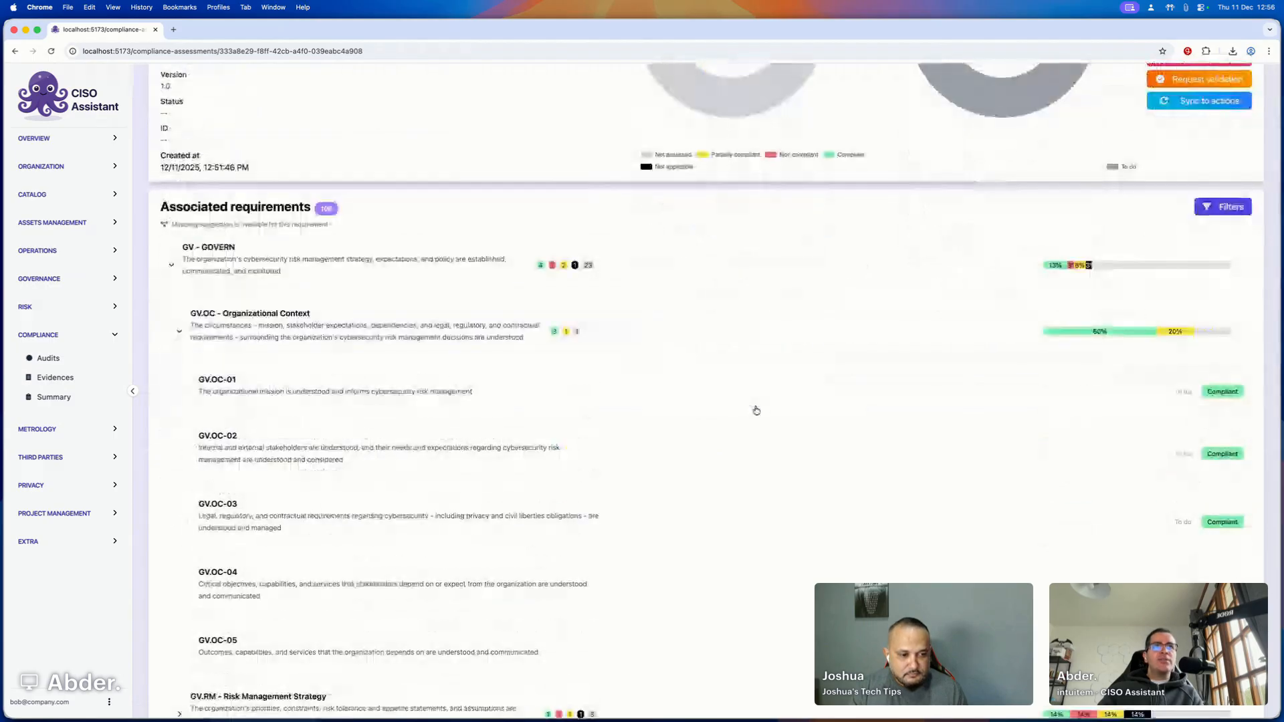
scroll(755, 409, up, 4)
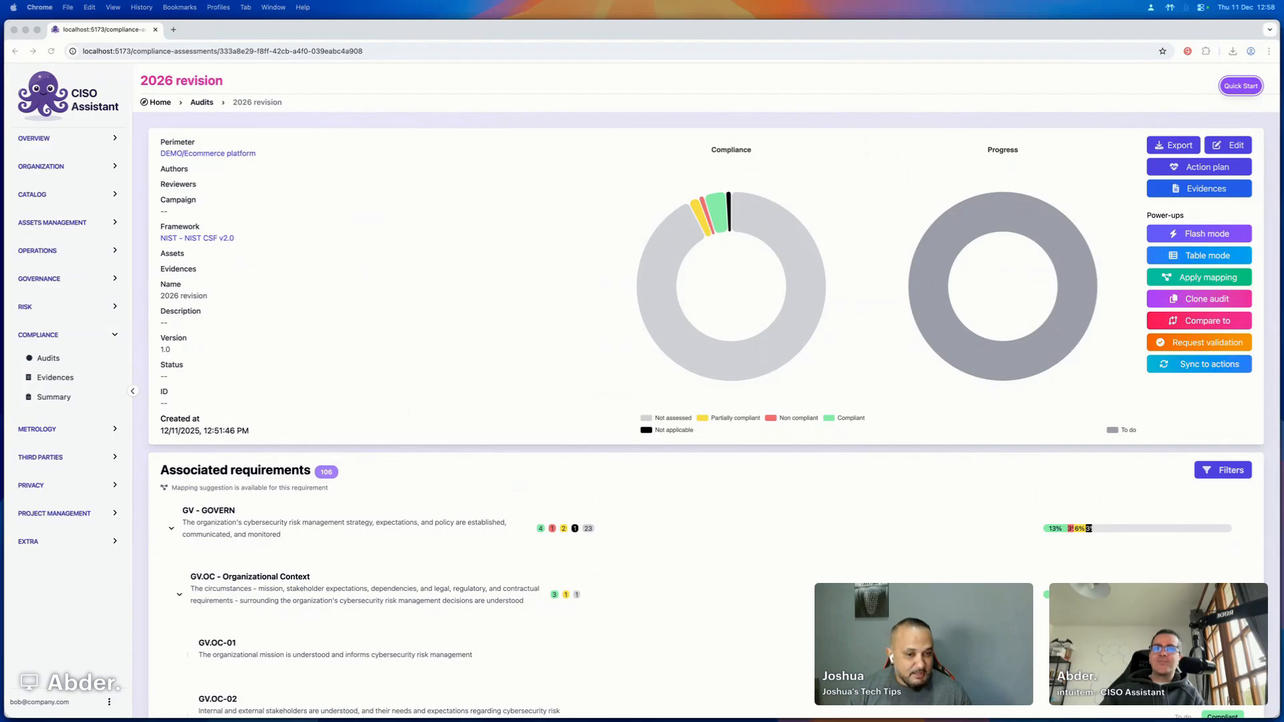
Open the feature flags settings and review the optional modules, comparing them with the Compliance section's entries.
click(405, 455)
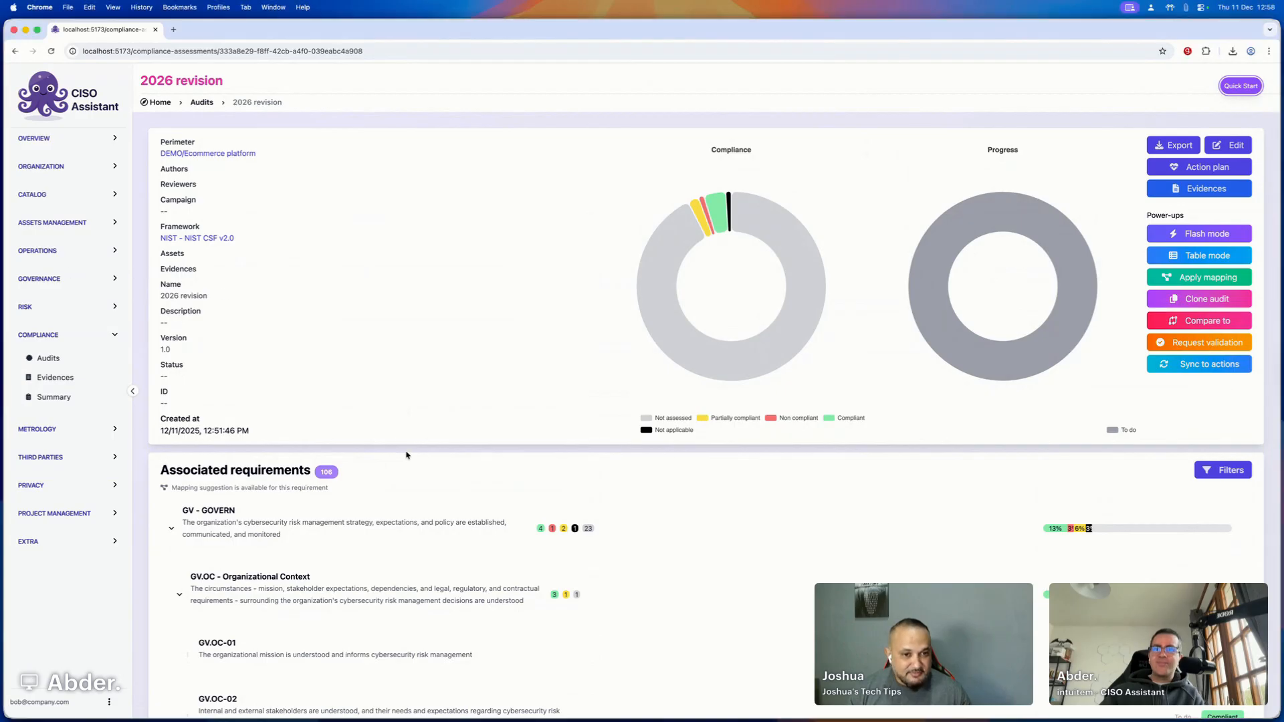
click(89, 546)
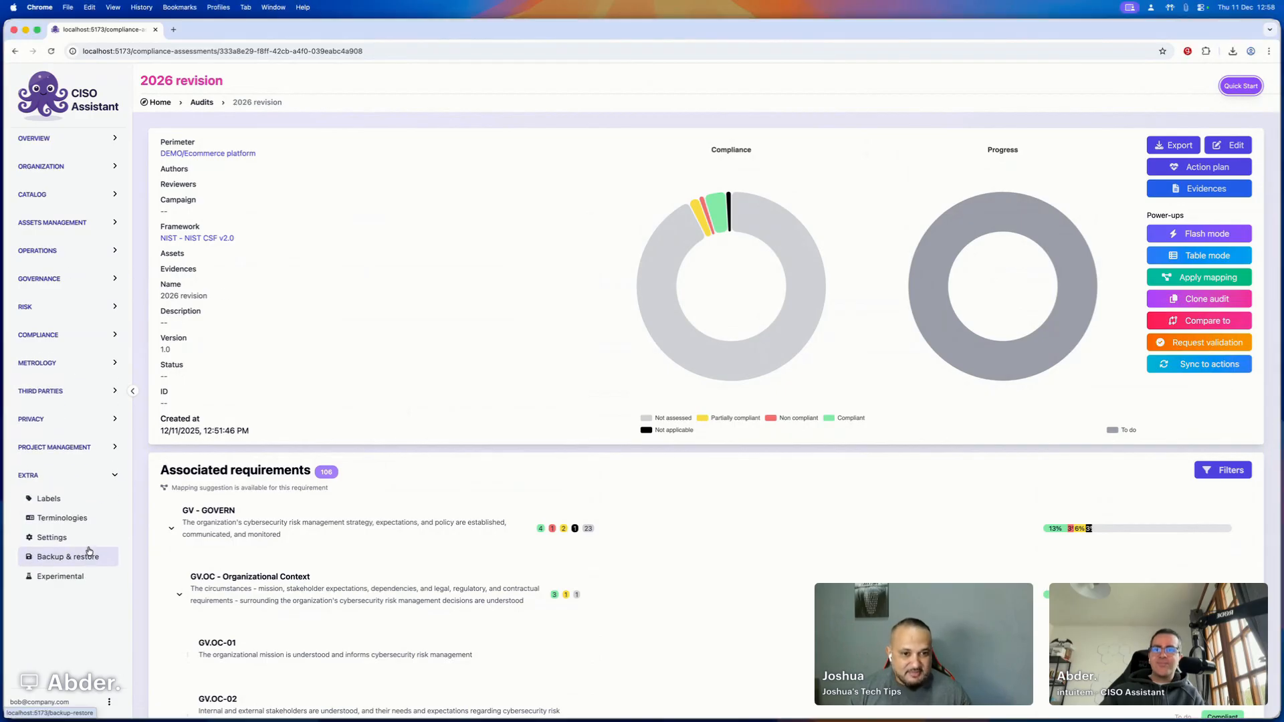
click(51, 537)
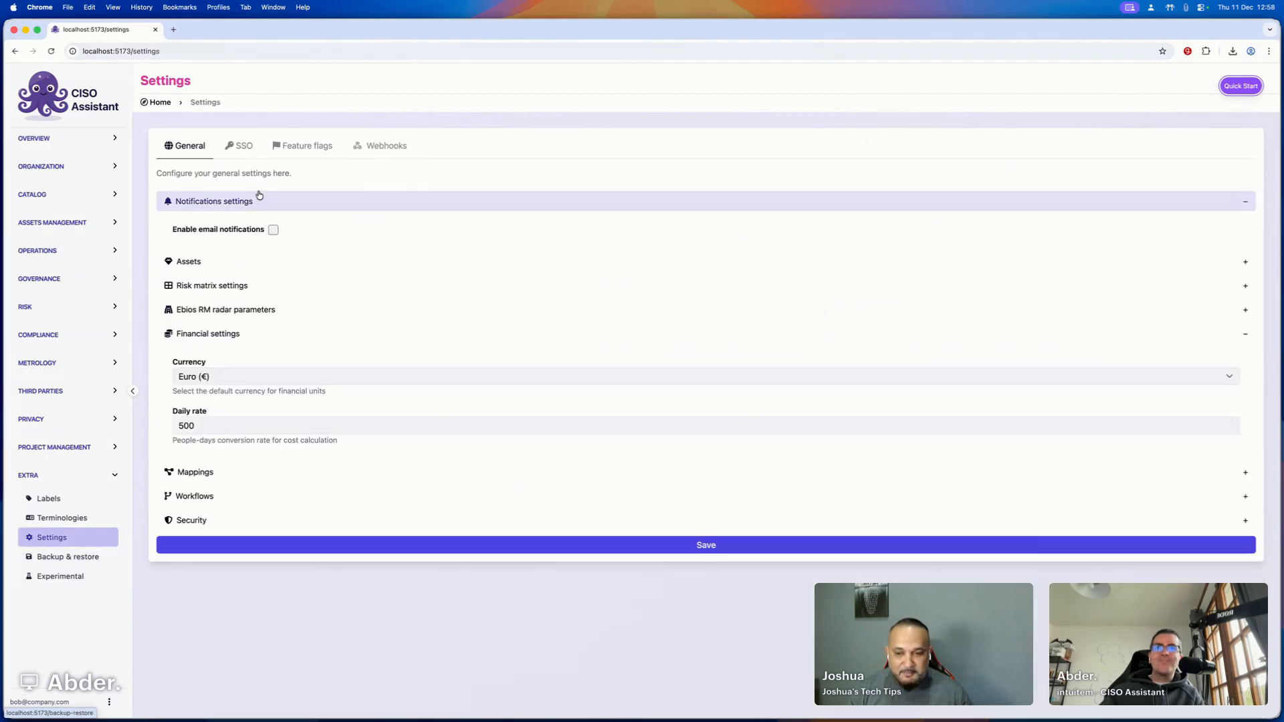
click(302, 146)
scroll(472, 369, down, 10)
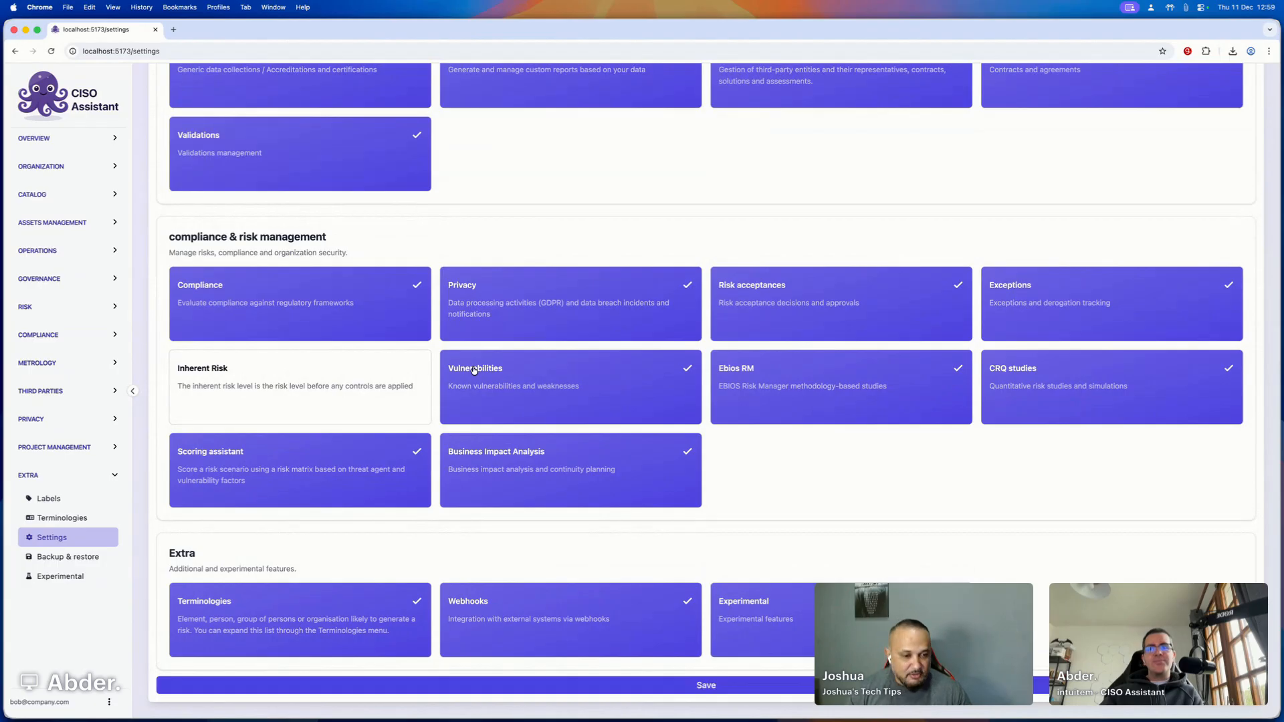
click(78, 342)
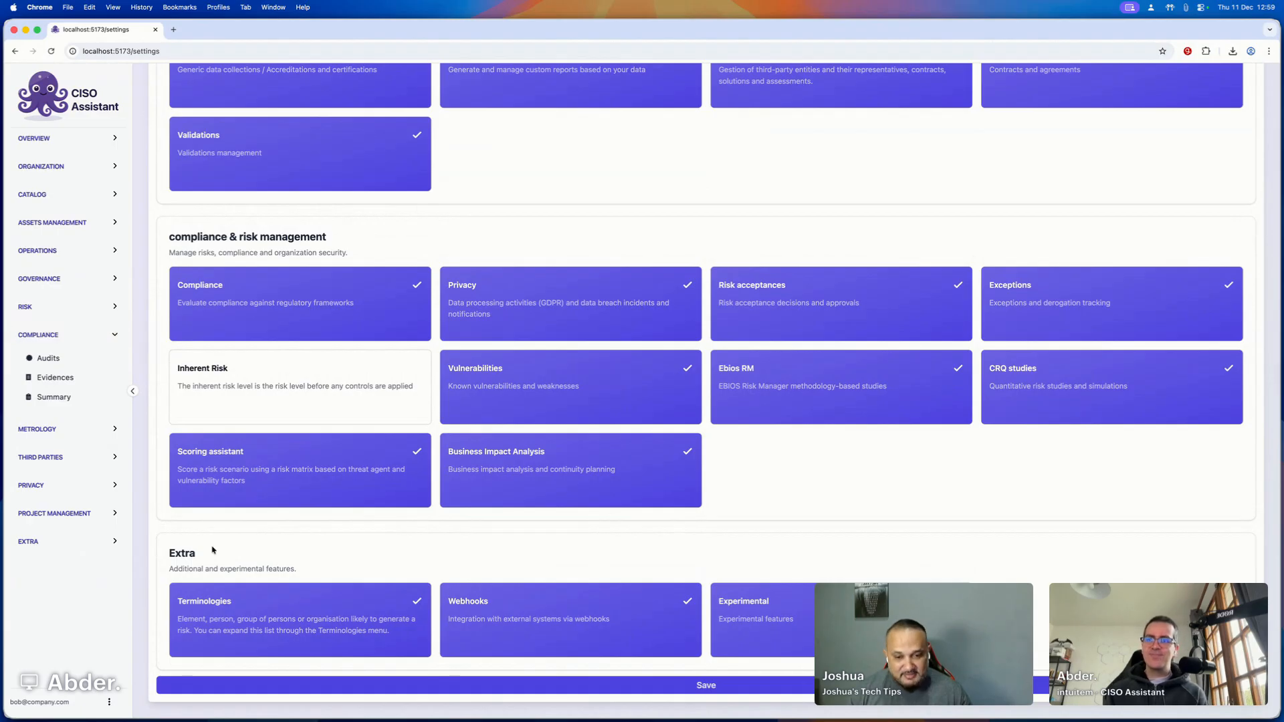
scroll(373, 448, up, 10)
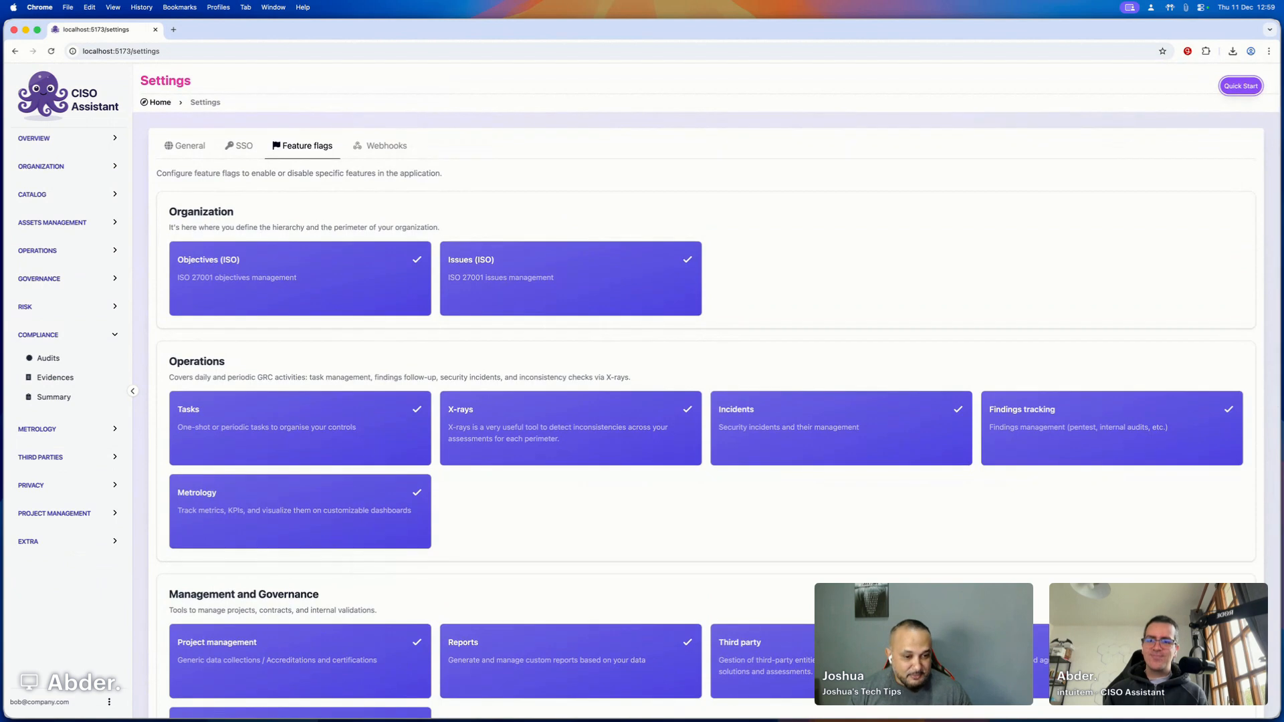